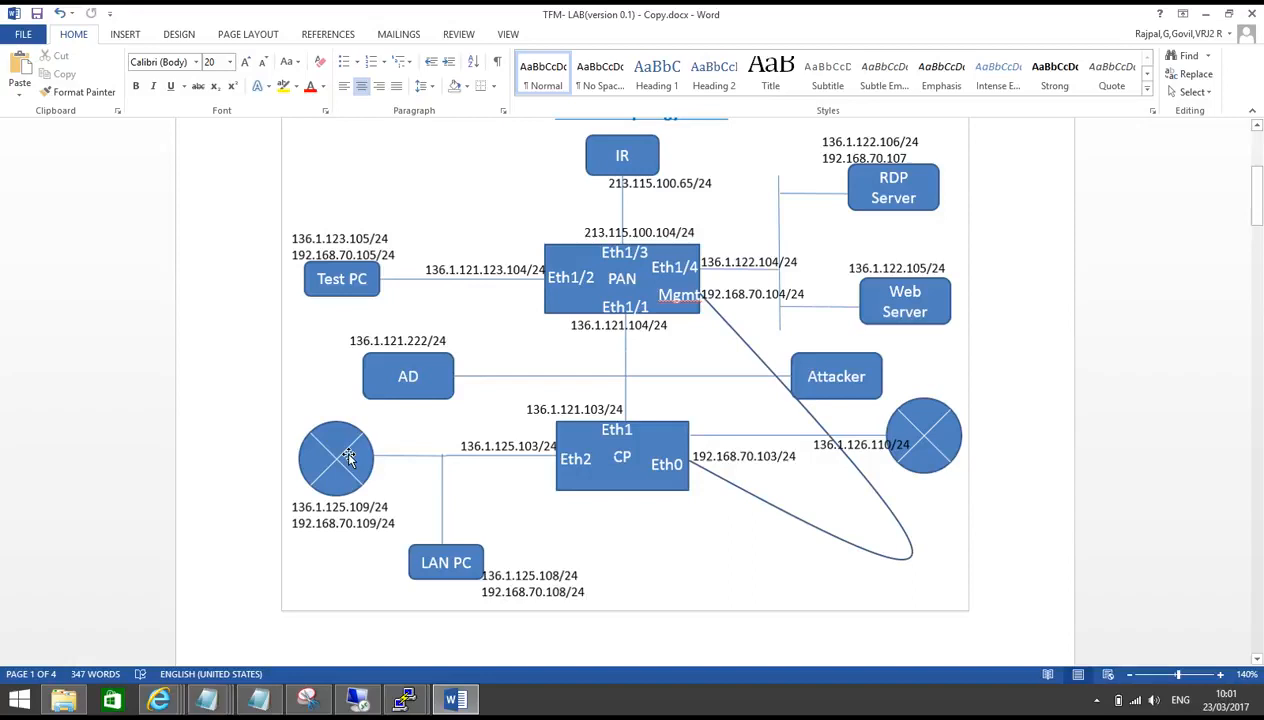
Review the network topology diagram and the Task 1 VPN requirements for phase 1, phase 2 and verification.
{"action": "scroll", "coordinate": [349, 457], "scroll_direction": "down", "scroll_amount": 10}
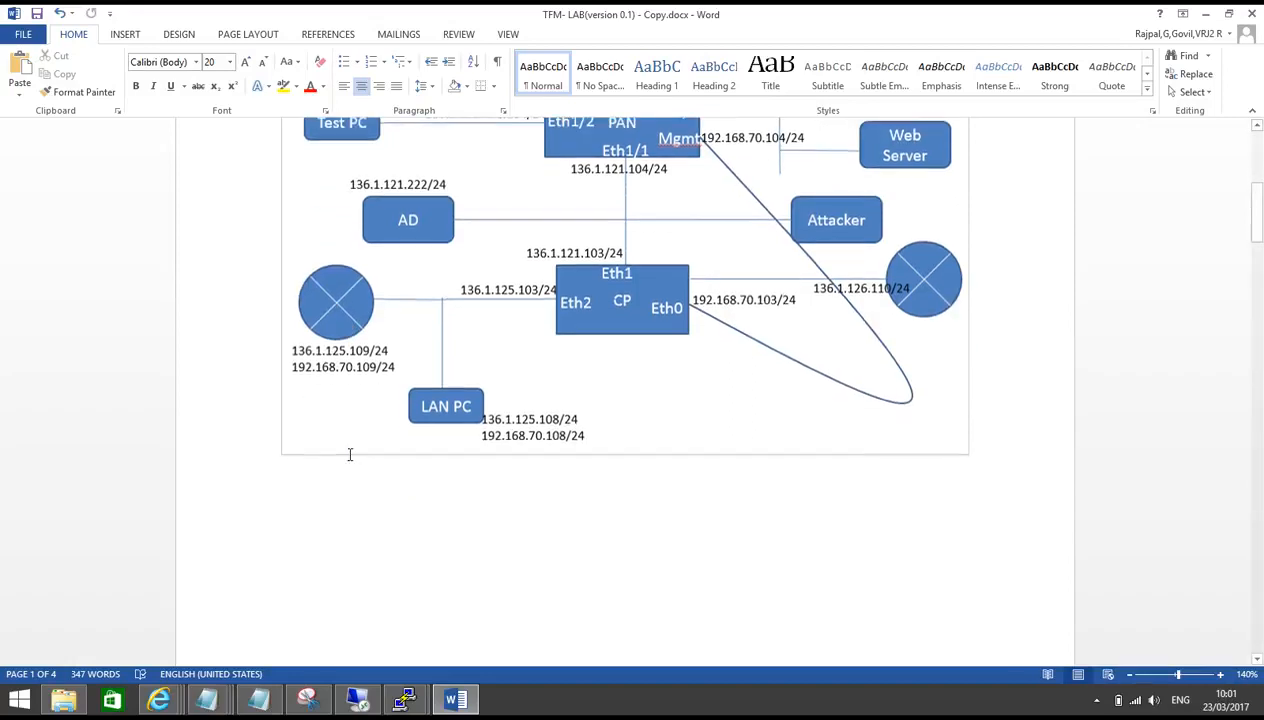
{"action": "scroll", "coordinate": [349, 457], "scroll_direction": "down", "scroll_amount": 8}
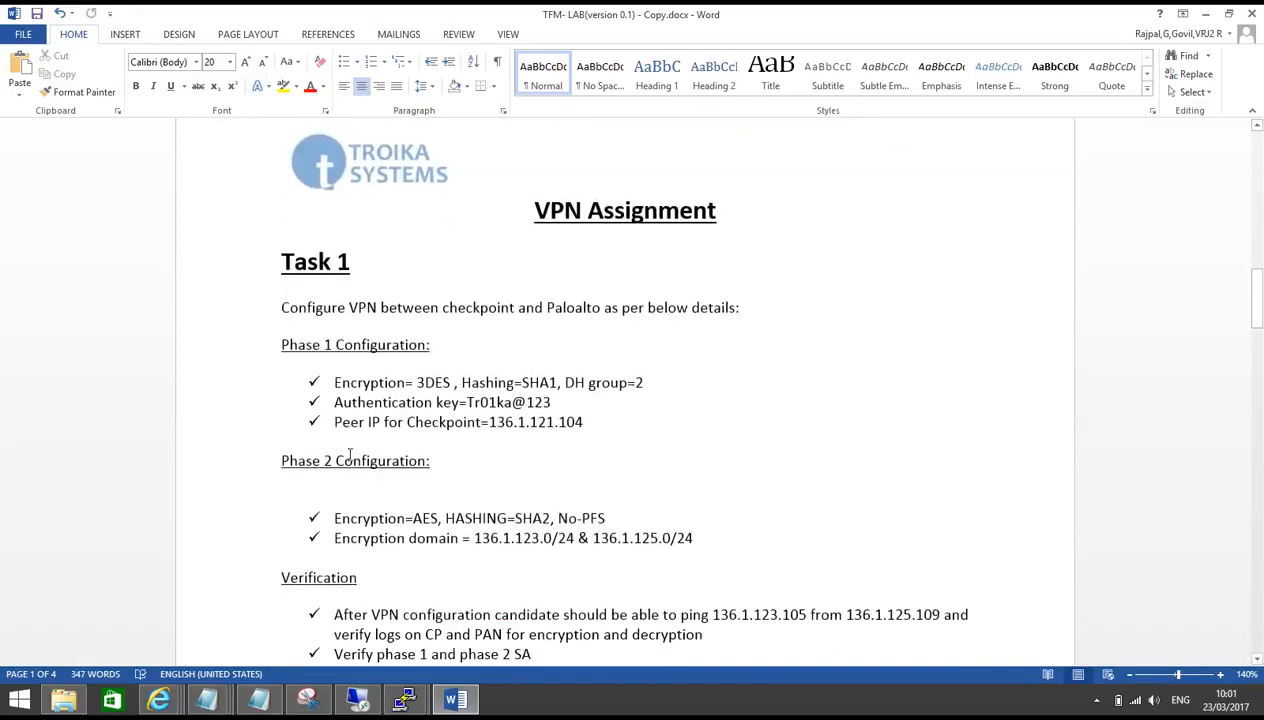
{"action": "scroll", "coordinate": [492, 450], "scroll_direction": "down", "scroll_amount": 1}
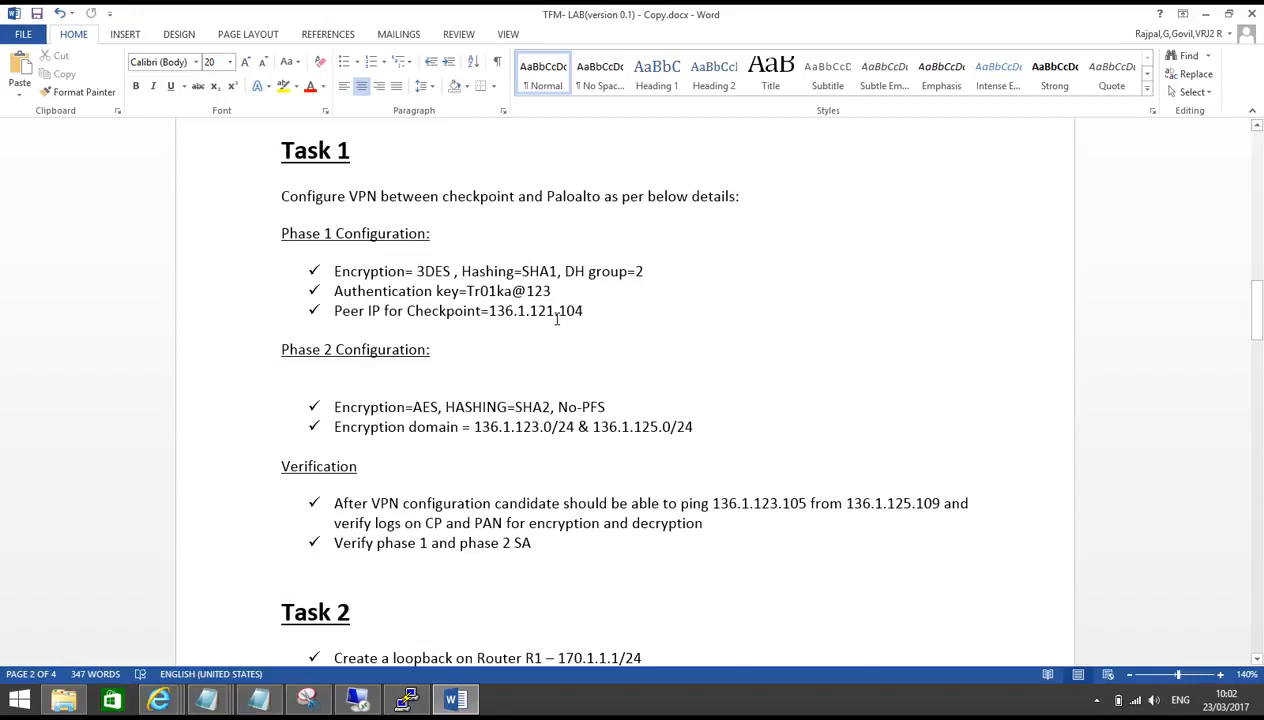
{"action": "scroll", "coordinate": [557, 318], "scroll_direction": "up", "scroll_amount": 15}
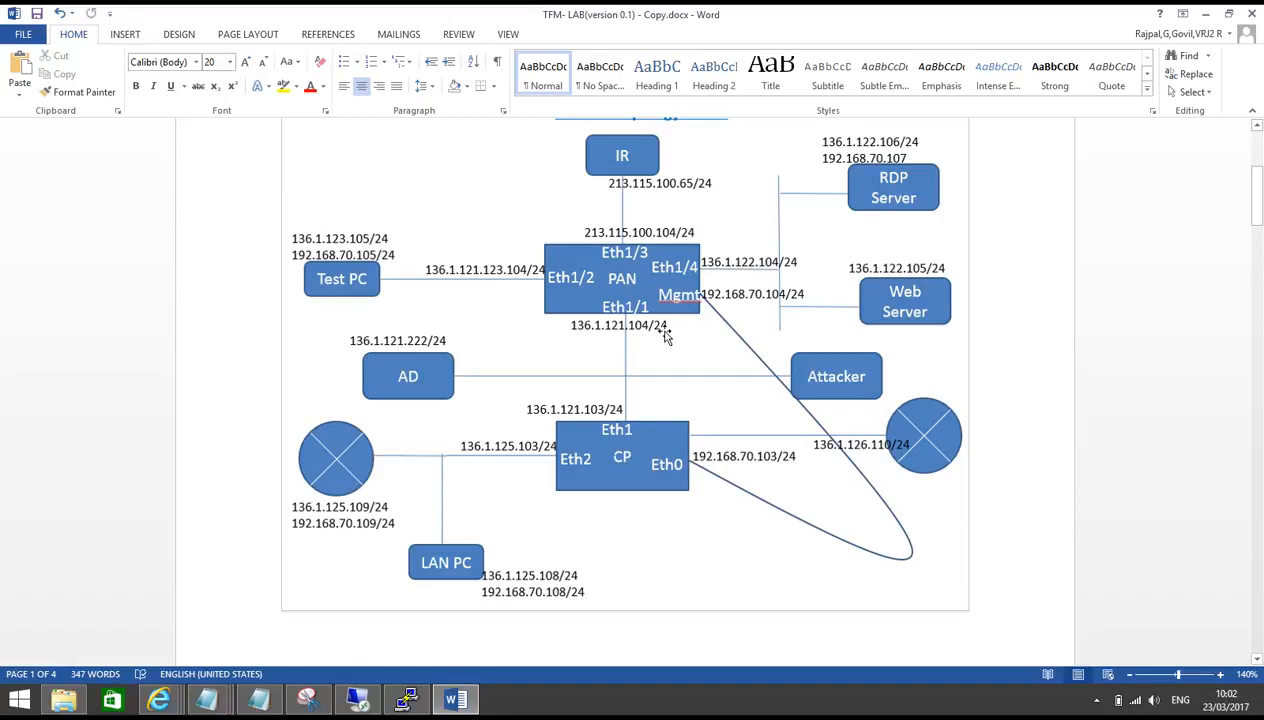
{"action": "scroll", "coordinate": [623, 392], "scroll_direction": "down", "scroll_amount": 12}
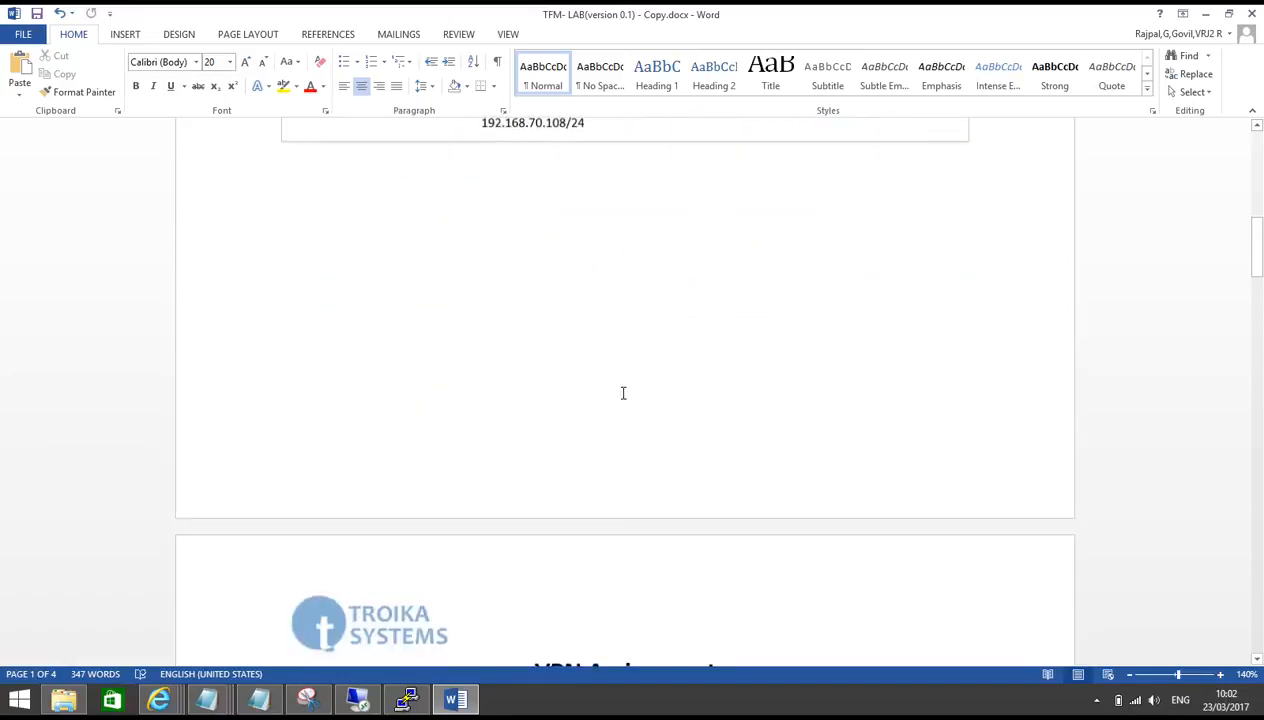
{"action": "scroll", "coordinate": [623, 392], "scroll_direction": "down", "scroll_amount": 5}
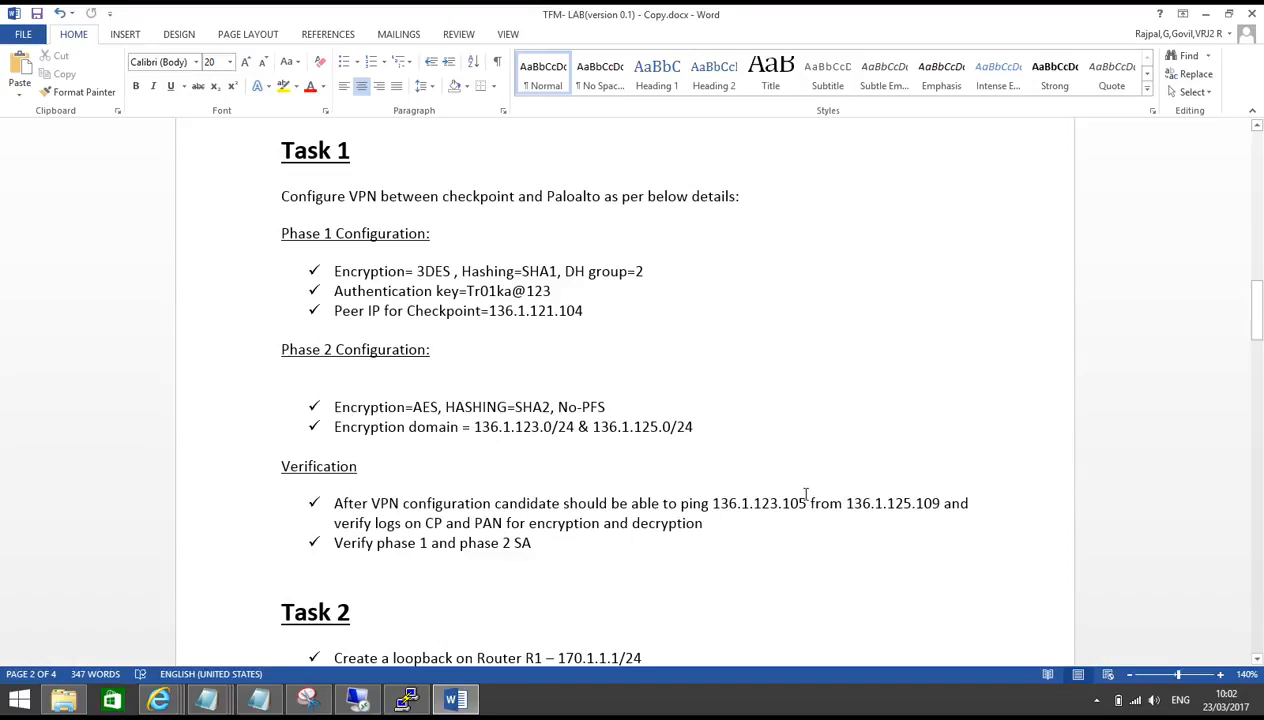
Switch to Check Point SmartDashboard, decline the pending policy installation, and open the Standard policy package.
{"action": "left_click", "coordinate": [357, 699]}
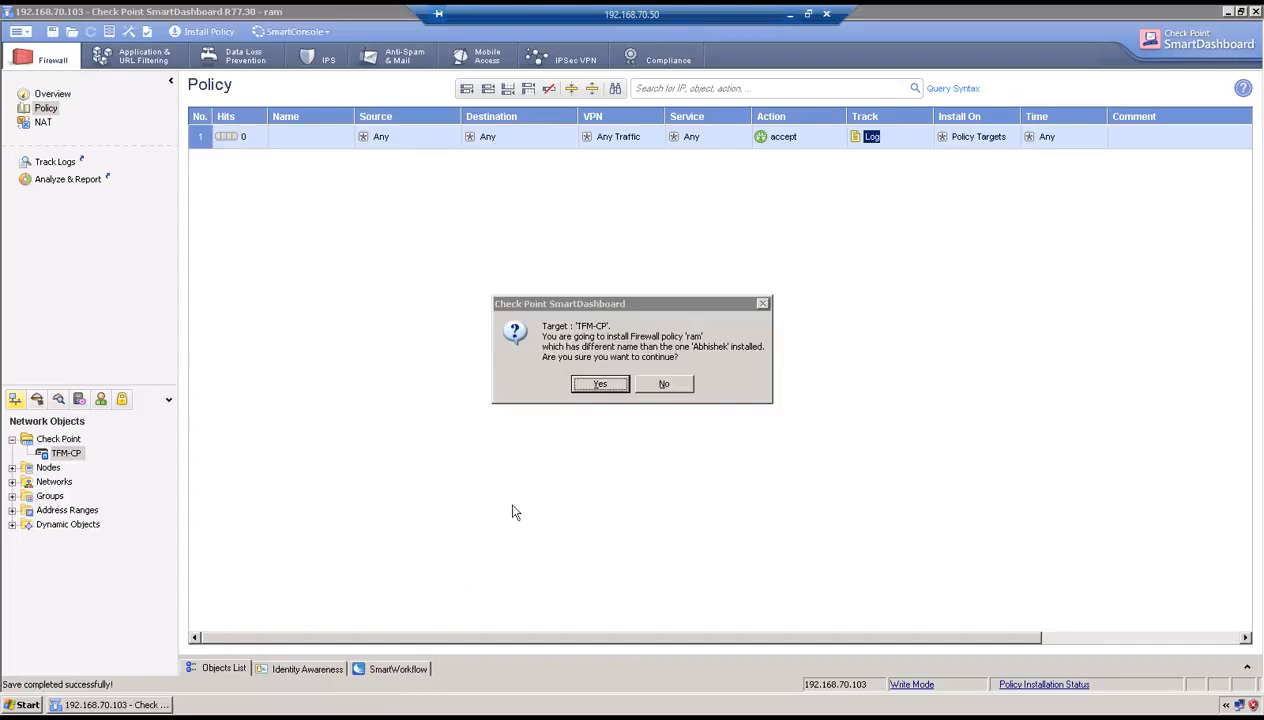
{"action": "left_click", "coordinate": [652, 386]}
{"action": "left_click", "coordinate": [18, 32]}
{"action": "mouse_move", "coordinate": [40, 52]}
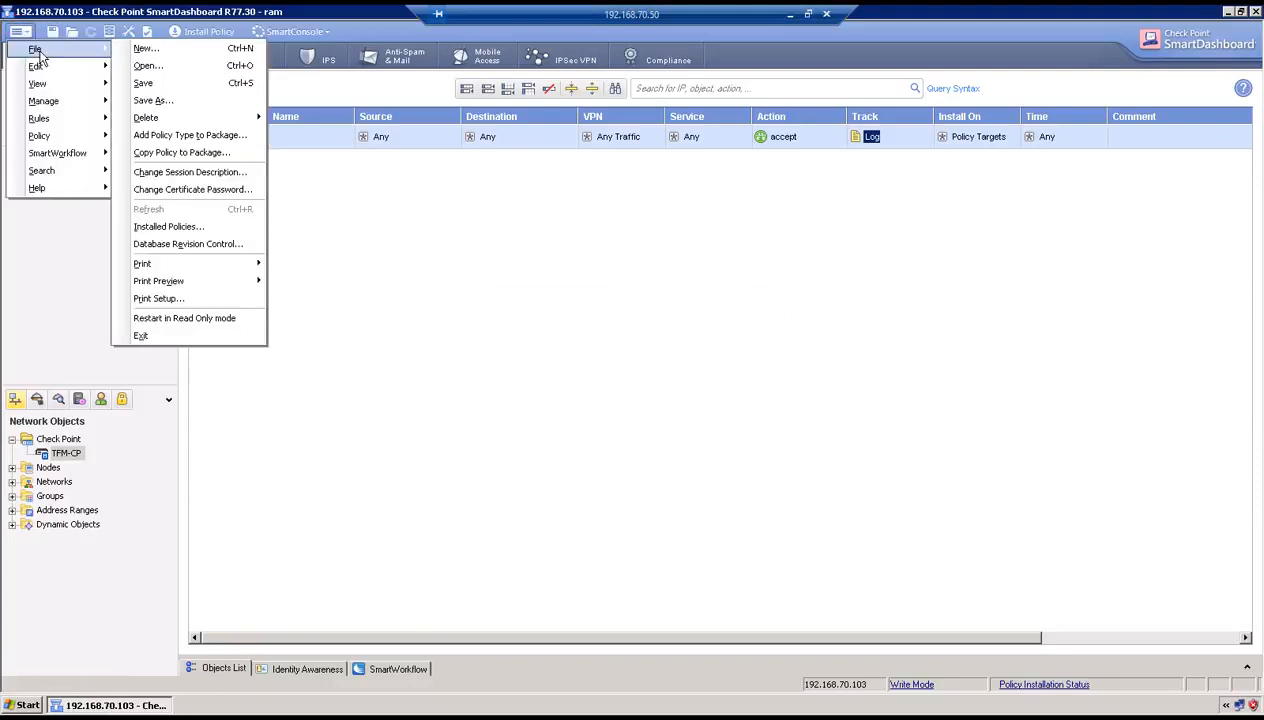
{"action": "left_click", "coordinate": [146, 65]}
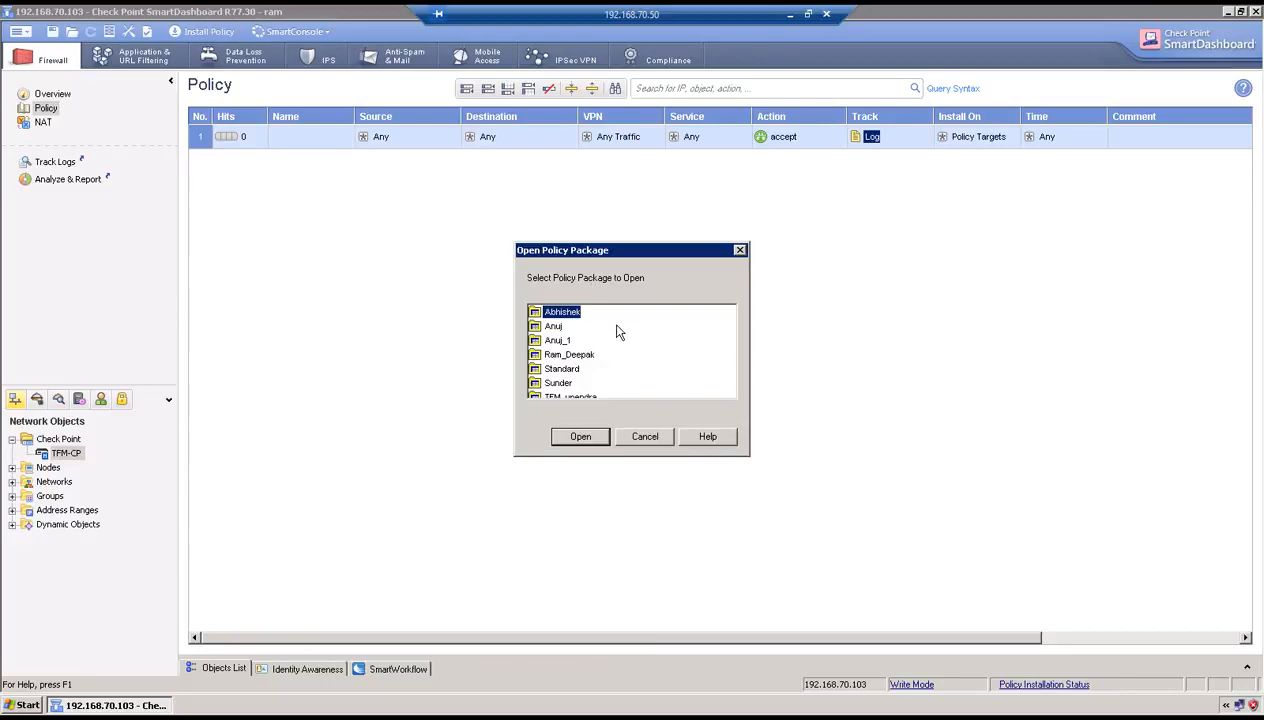
{"action": "left_click", "coordinate": [572, 369]}
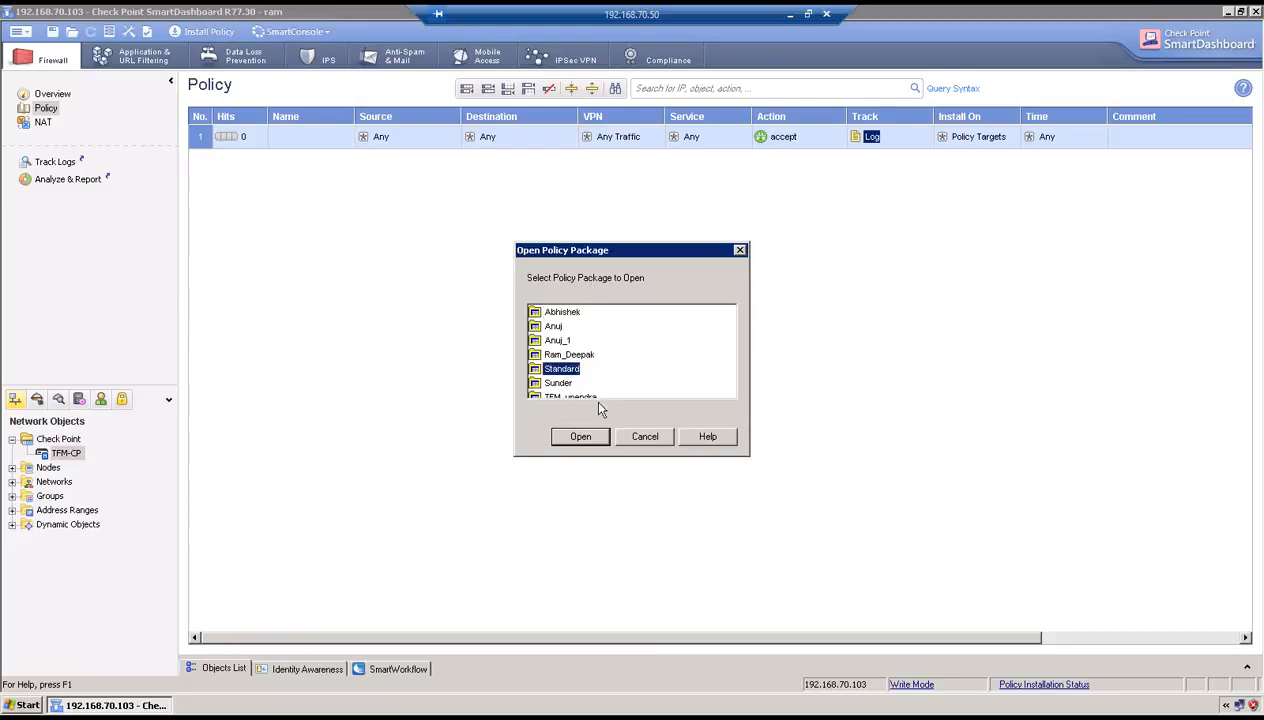
{"action": "left_click", "coordinate": [590, 437]}
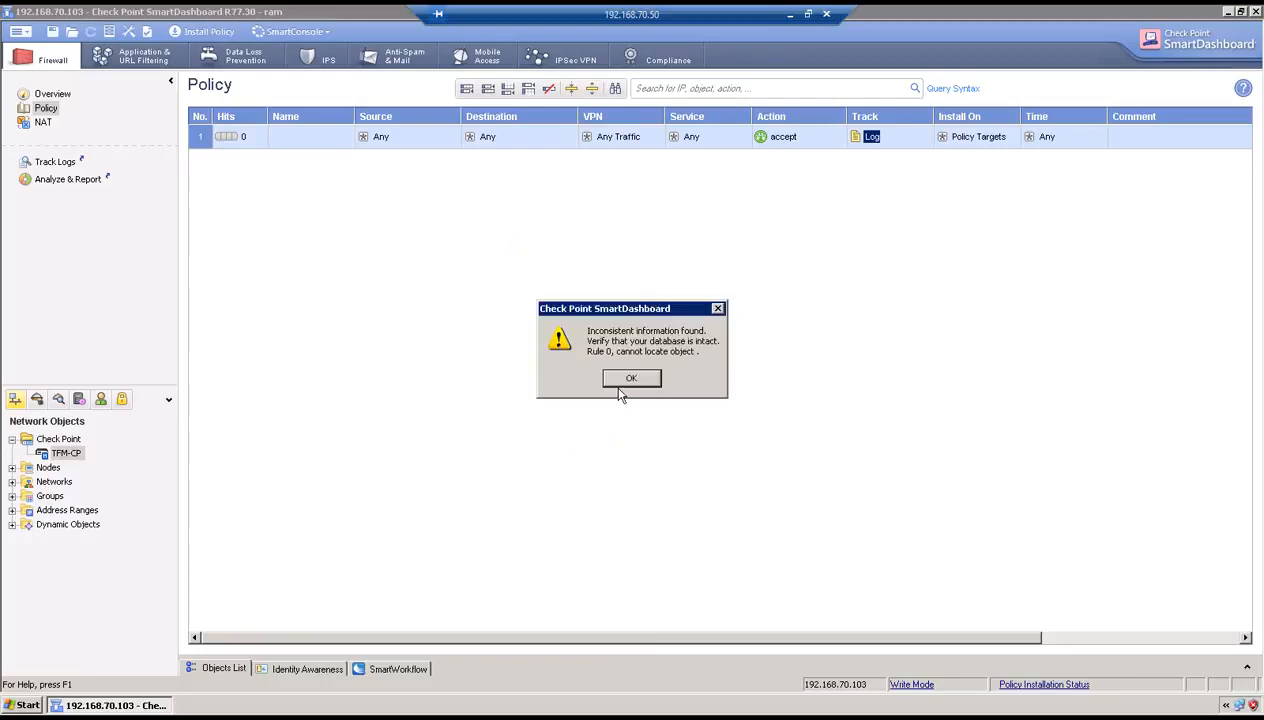
{"action": "left_click", "coordinate": [631, 381]}
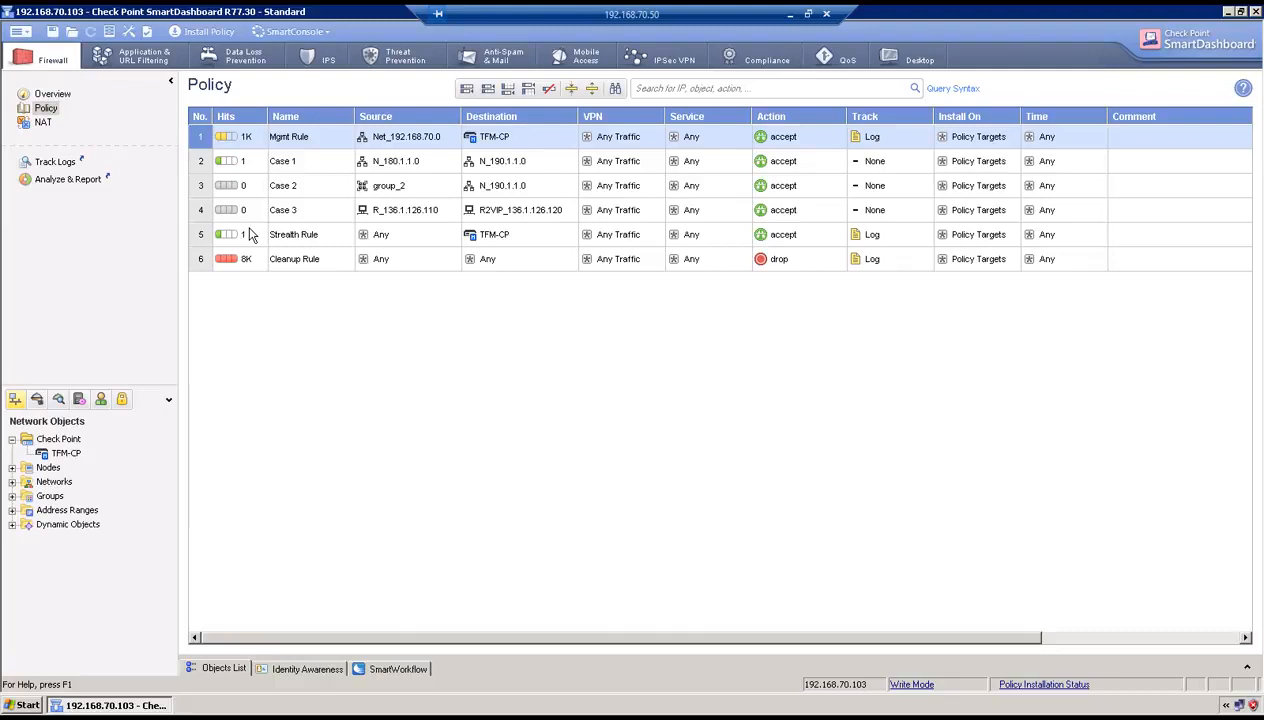
Delete the Case 1, Case 2, Case 3 and Strealth Rule entries from the firewall policy.
{"action": "left_click", "coordinate": [200, 163], "text": "ctrl"}
{"action": "left_click", "coordinate": [198, 184], "text": "ctrl"}
{"action": "left_click", "coordinate": [198, 140]}
{"action": "left_click", "coordinate": [200, 162]}
{"action": "left_click", "coordinate": [200, 185], "text": "ctrl"}
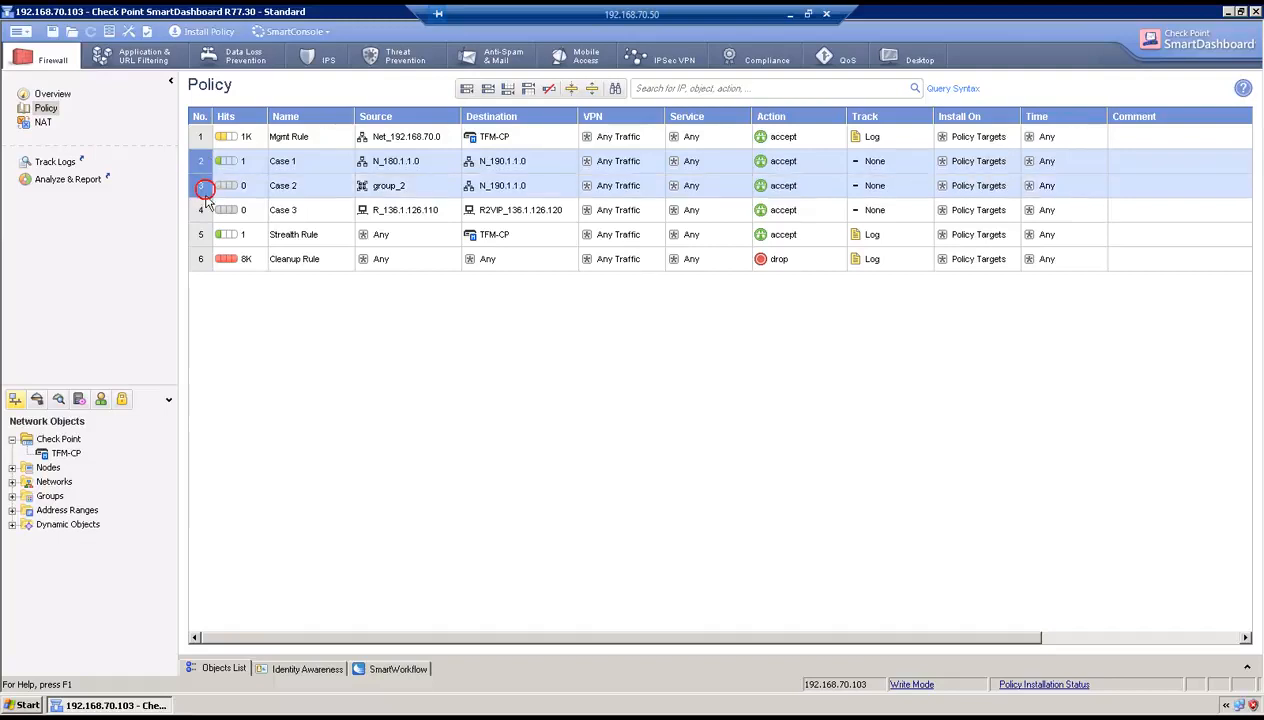
{"action": "left_click", "coordinate": [200, 210], "text": "ctrl"}
{"action": "left_click", "coordinate": [202, 234], "text": "ctrl"}
{"action": "right_click", "coordinate": [203, 207]}
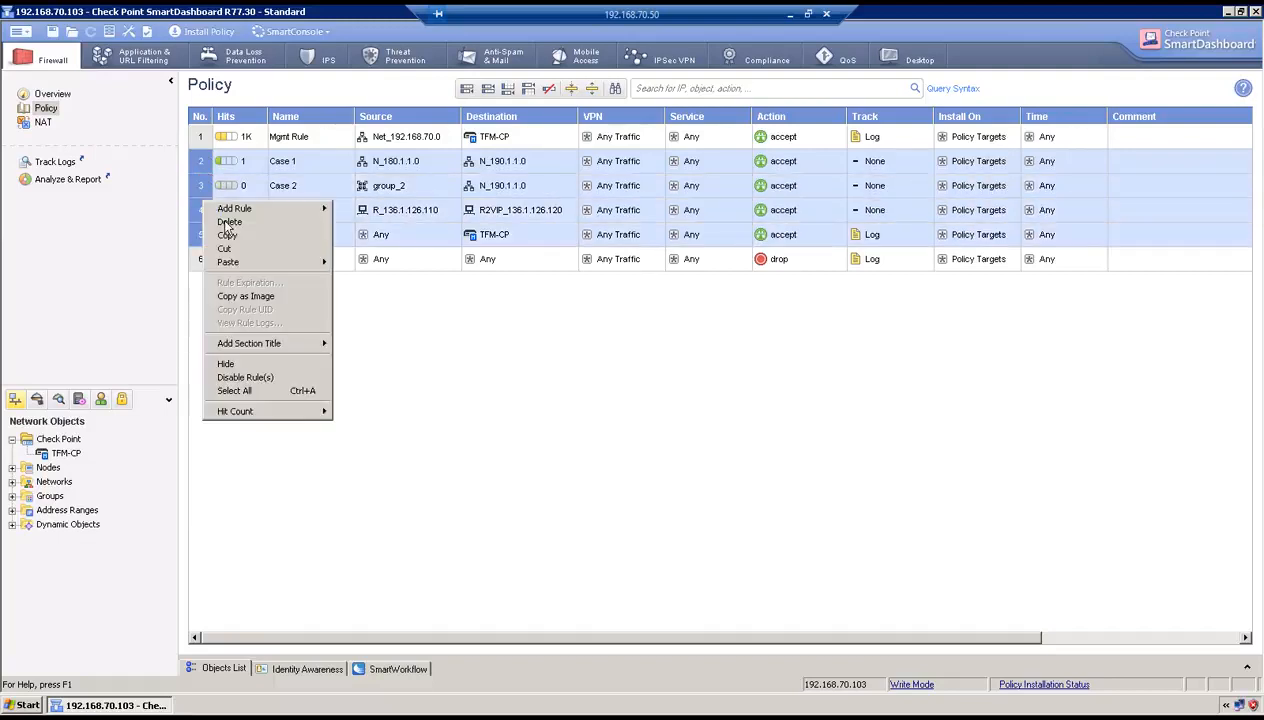
{"action": "left_click", "coordinate": [230, 222]}
{"action": "left_click", "coordinate": [599, 377]}
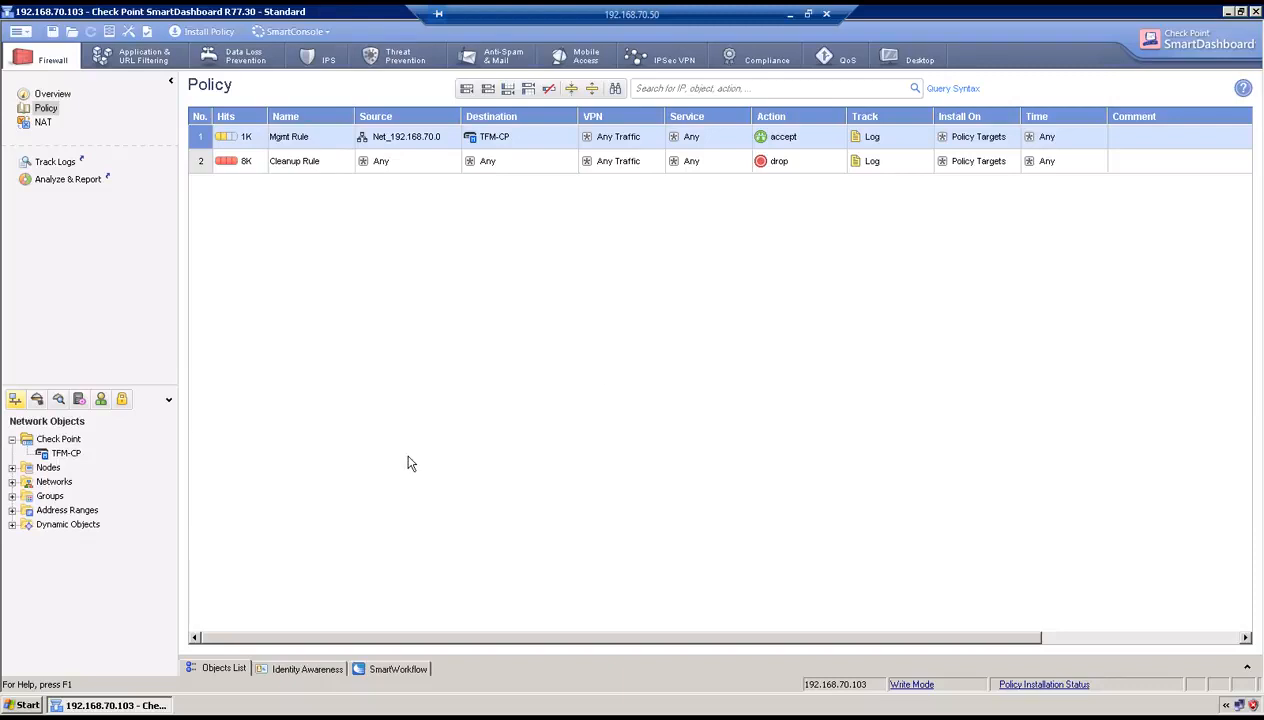
Enable the IPSec VPN blade on the TFM-CP gateway and save its properties.
{"action": "double_click", "coordinate": [66, 453]}
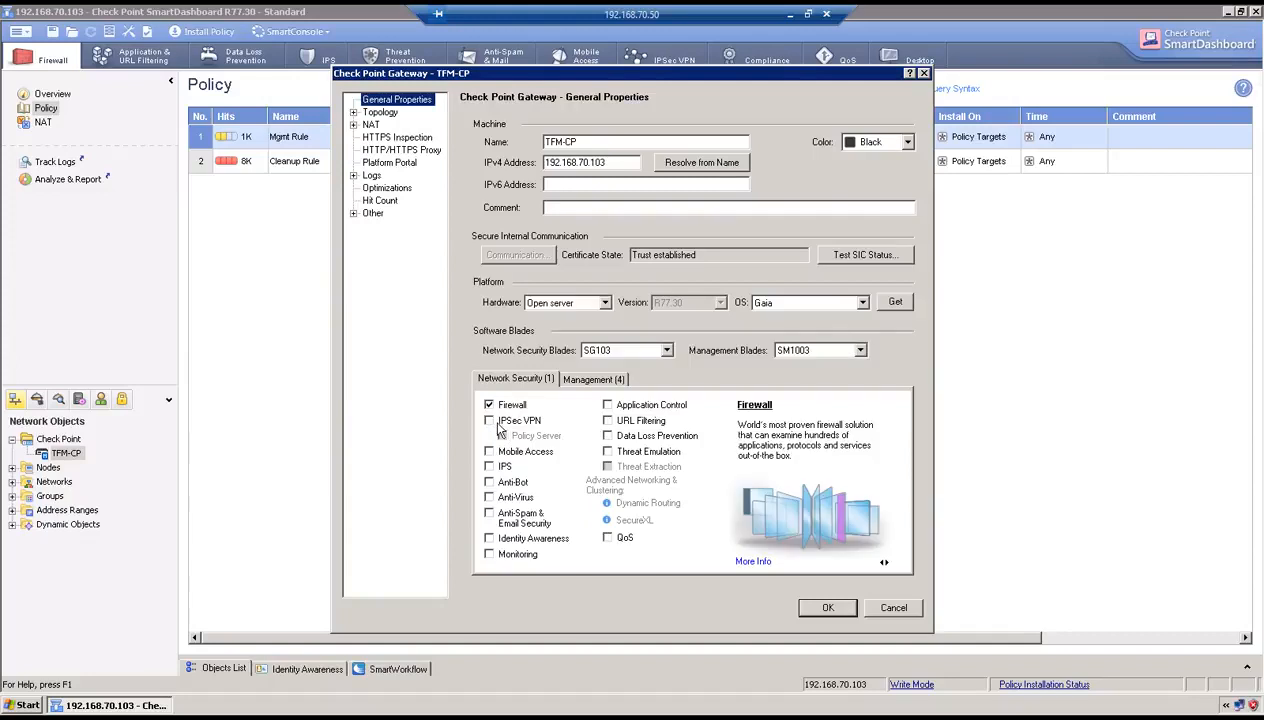
{"action": "left_click", "coordinate": [489, 421]}
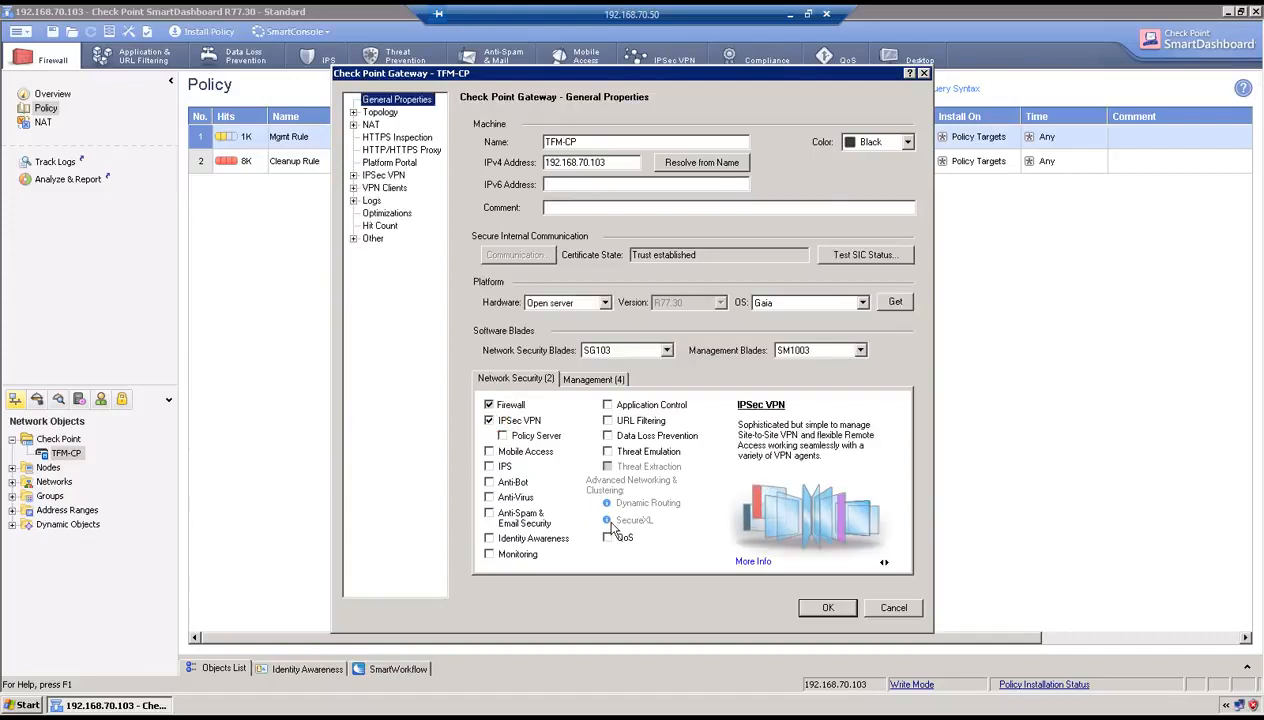
{"action": "left_click", "coordinate": [823, 612]}
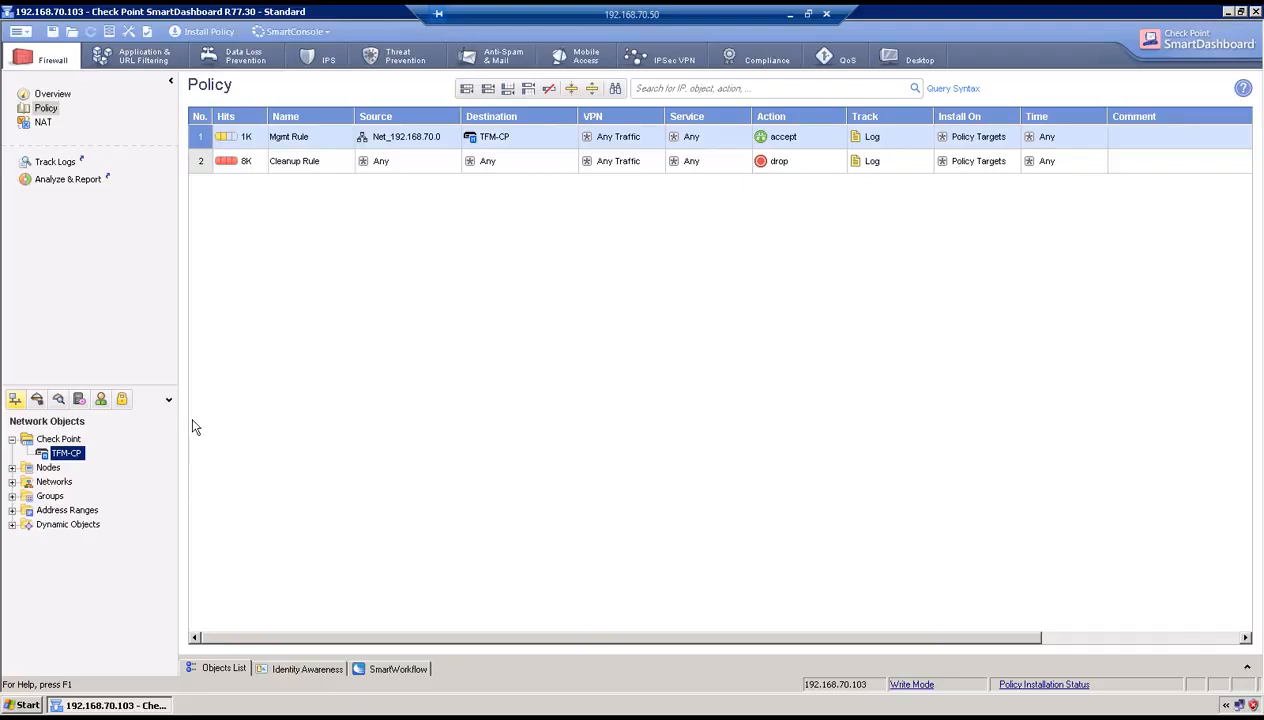
Create an externally managed VPN gateway named PAN-FW with IPv4 address 136.1.121.104.
{"action": "right_click", "coordinate": [68, 441]}
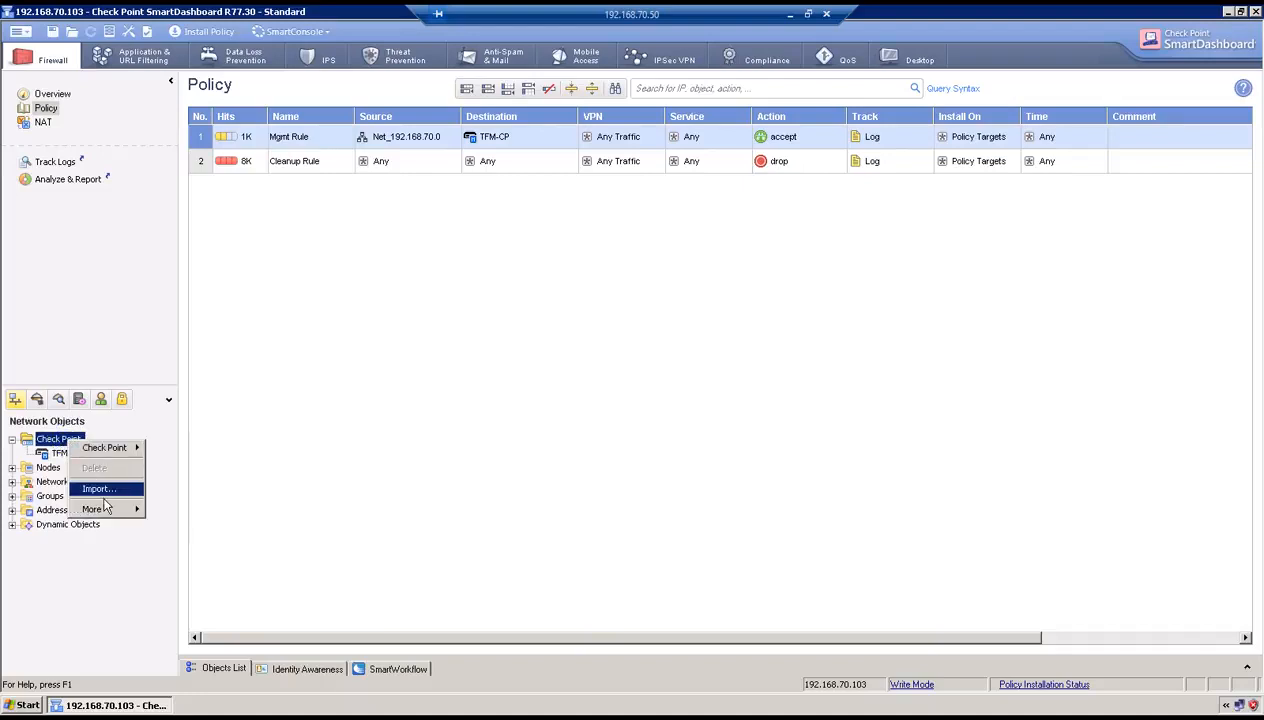
{"action": "mouse_move", "coordinate": [110, 508]}
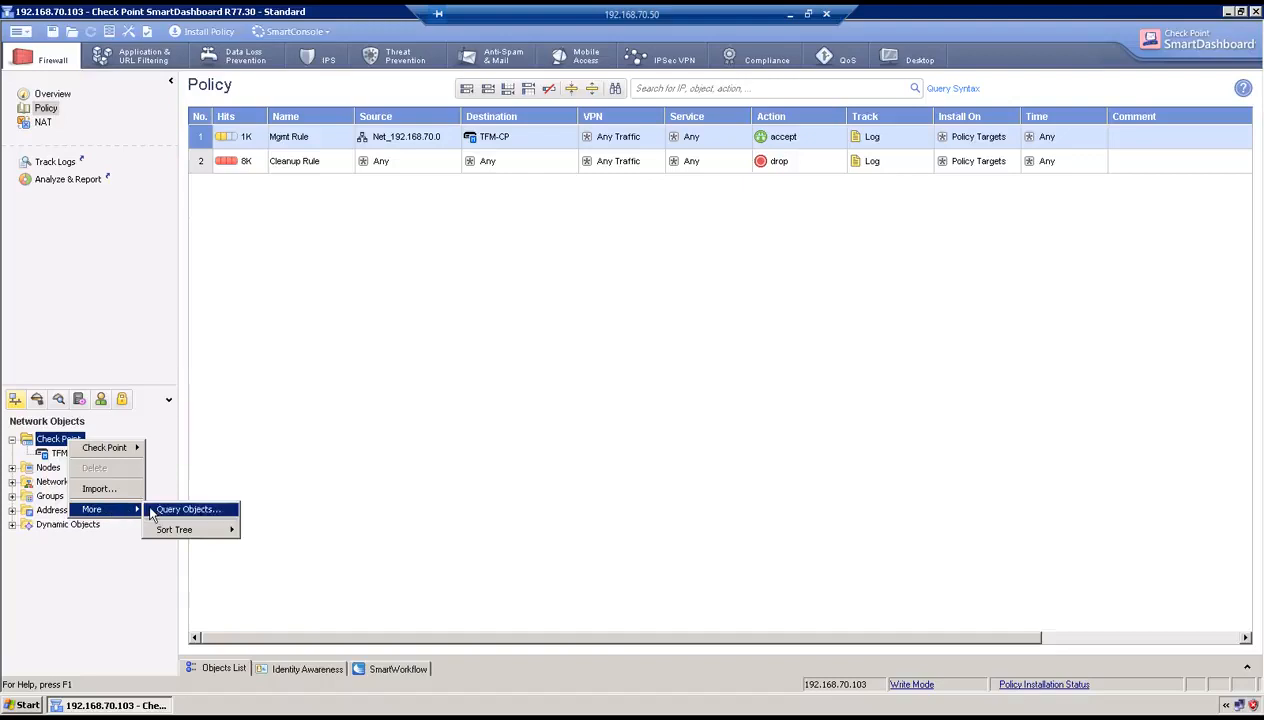
{"action": "mouse_move", "coordinate": [120, 447]}
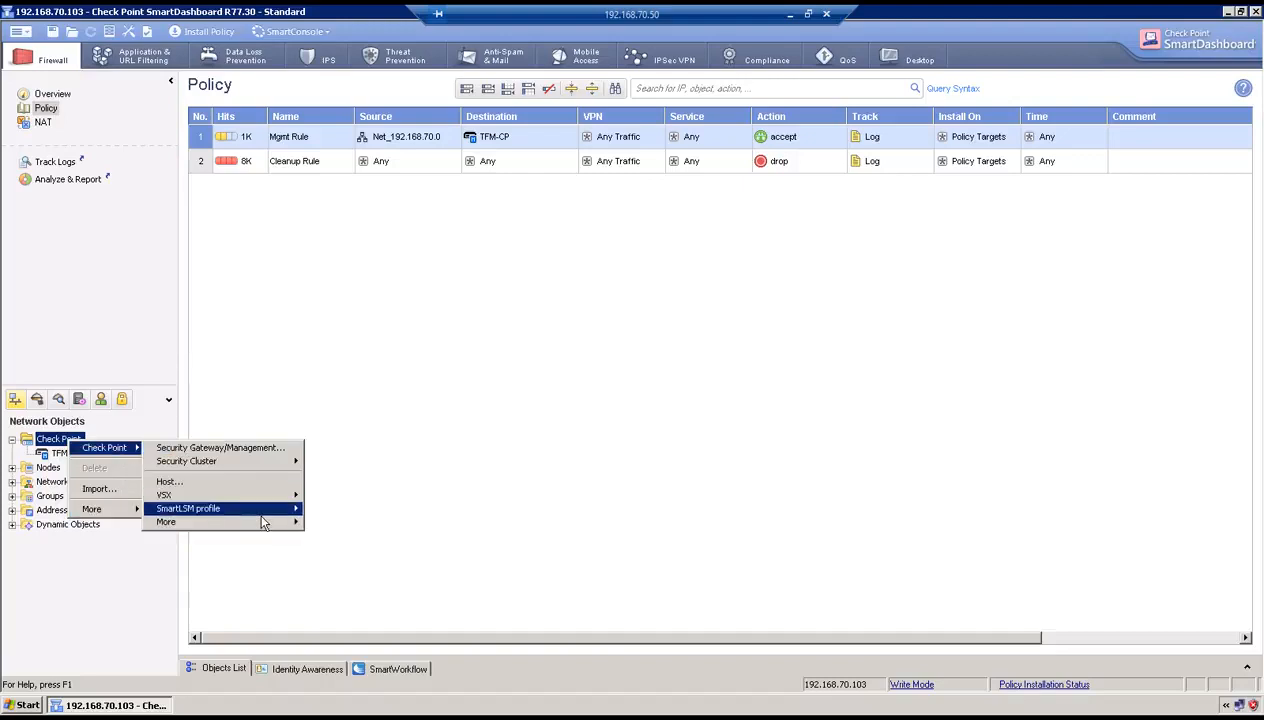
{"action": "mouse_move", "coordinate": [272, 522]}
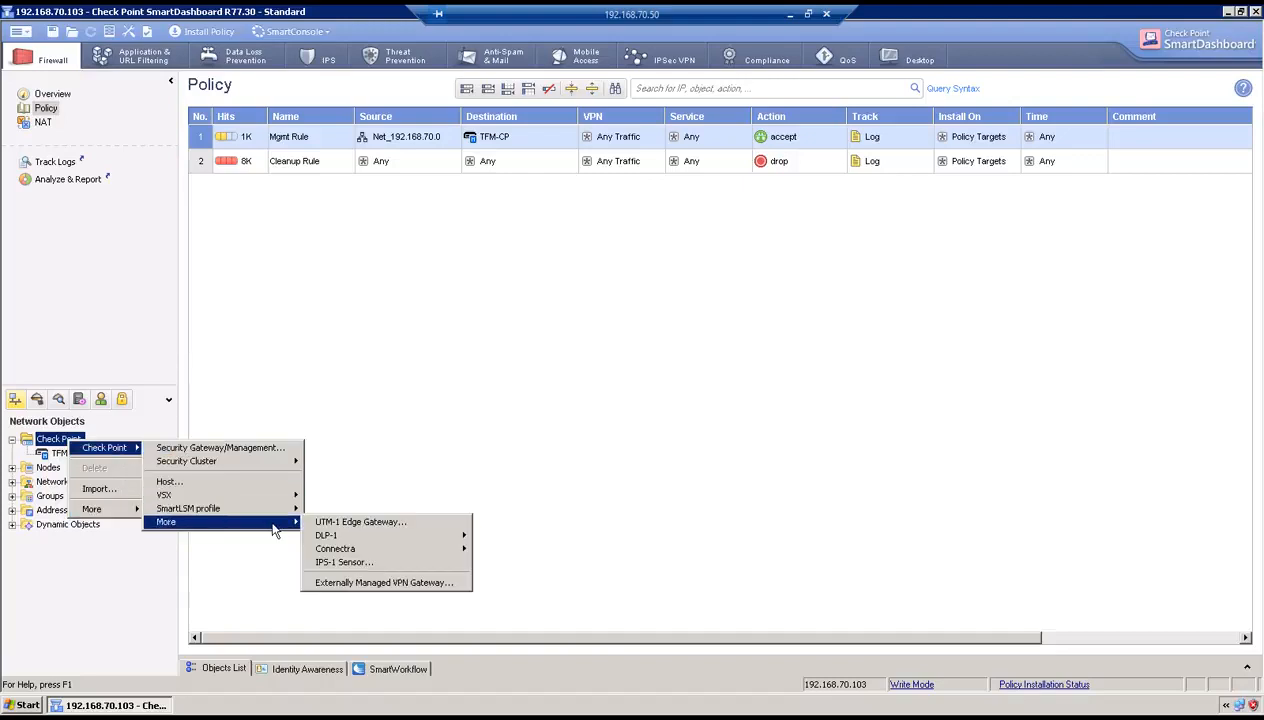
{"action": "left_click", "coordinate": [373, 584]}
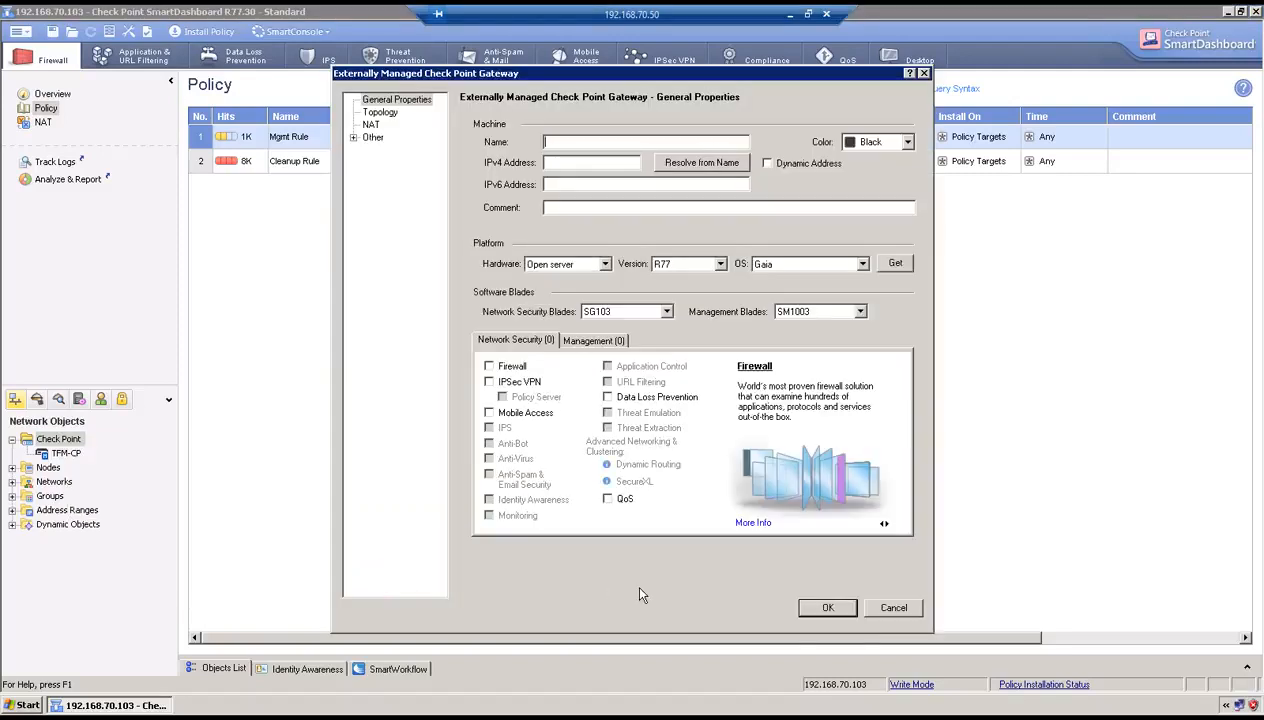
{"action": "type", "text": "PAN-FW"}
{"action": "left_click", "coordinate": [564, 162]}
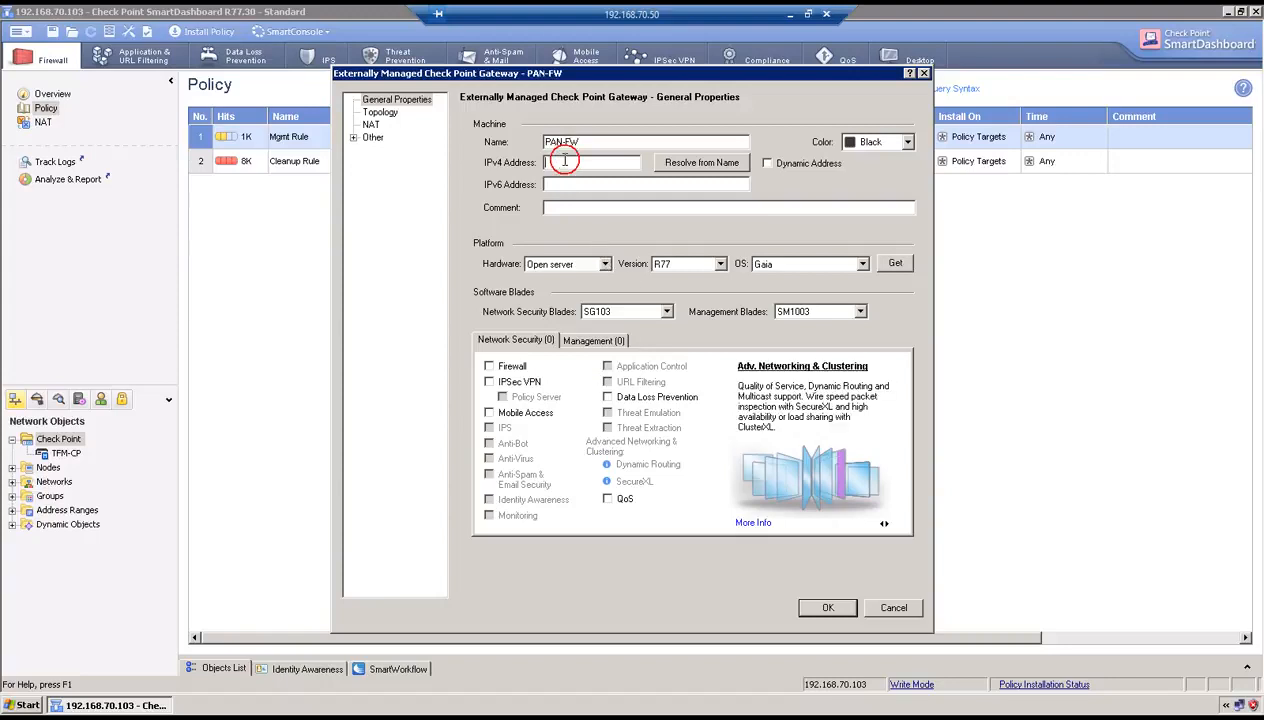
{"action": "type", "text": "136.1"}
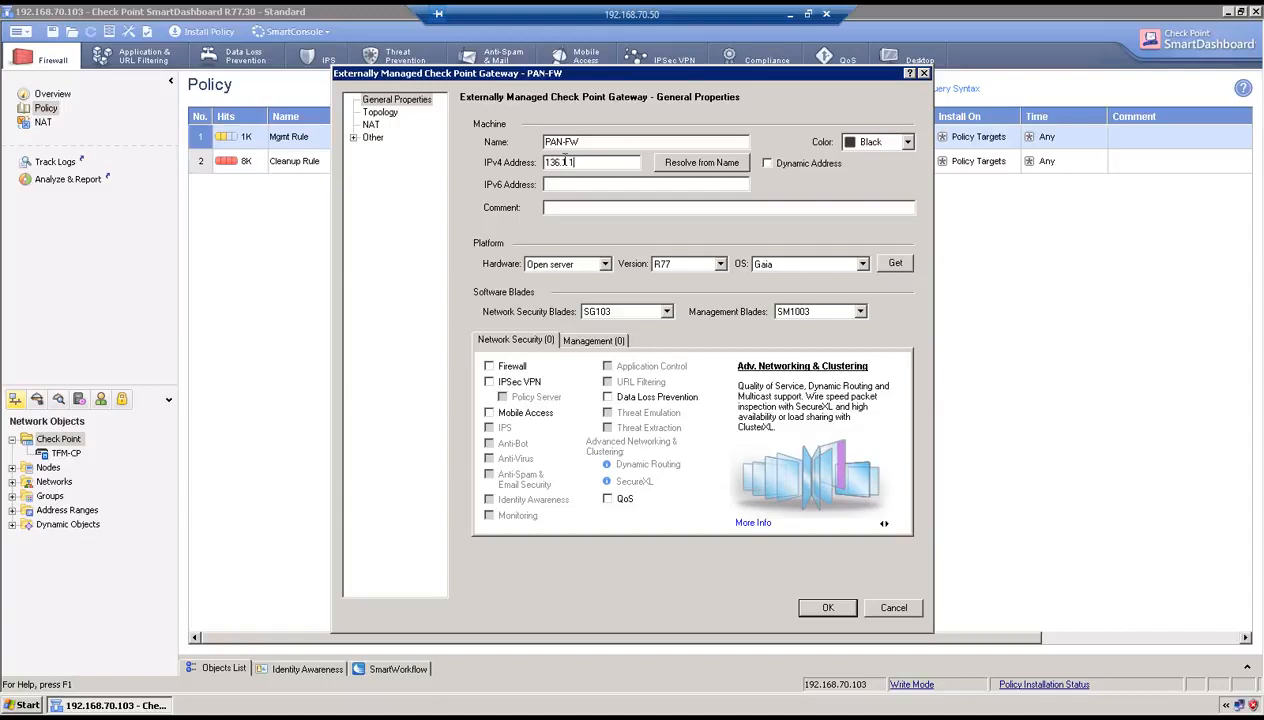
{"action": "type", "text": ".121.104"}
Enable the Firewall and IPSec VPN blades on PAN-FW and save the gateway without a topology entry for its main IP.
{"action": "left_click", "coordinate": [490, 367]}
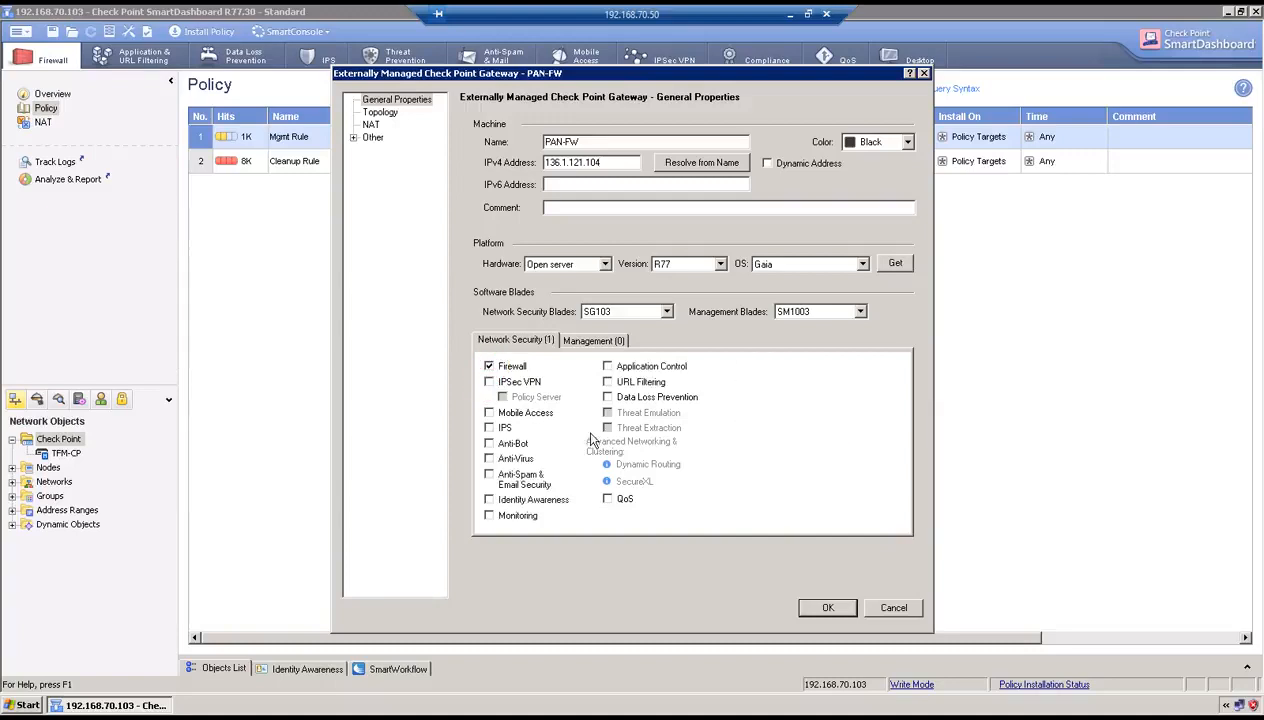
{"action": "mouse_move", "coordinate": [666, 456]}
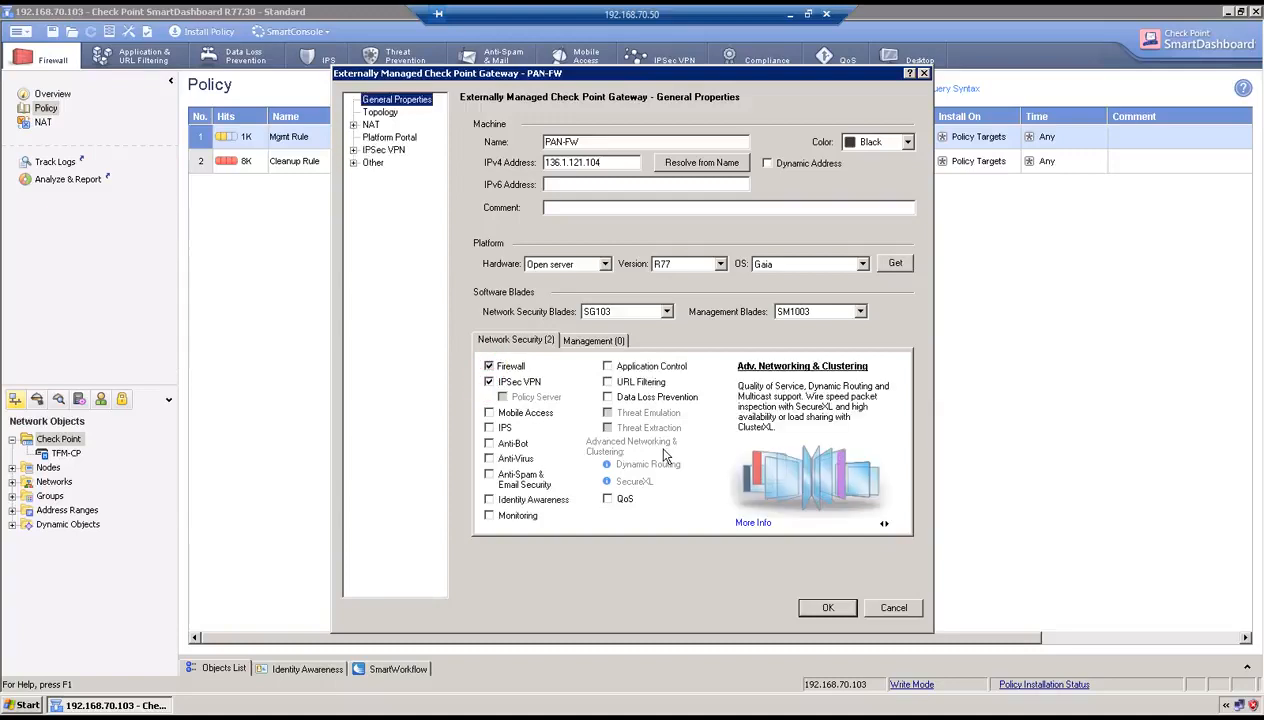
{"action": "left_click", "coordinate": [843, 617]}
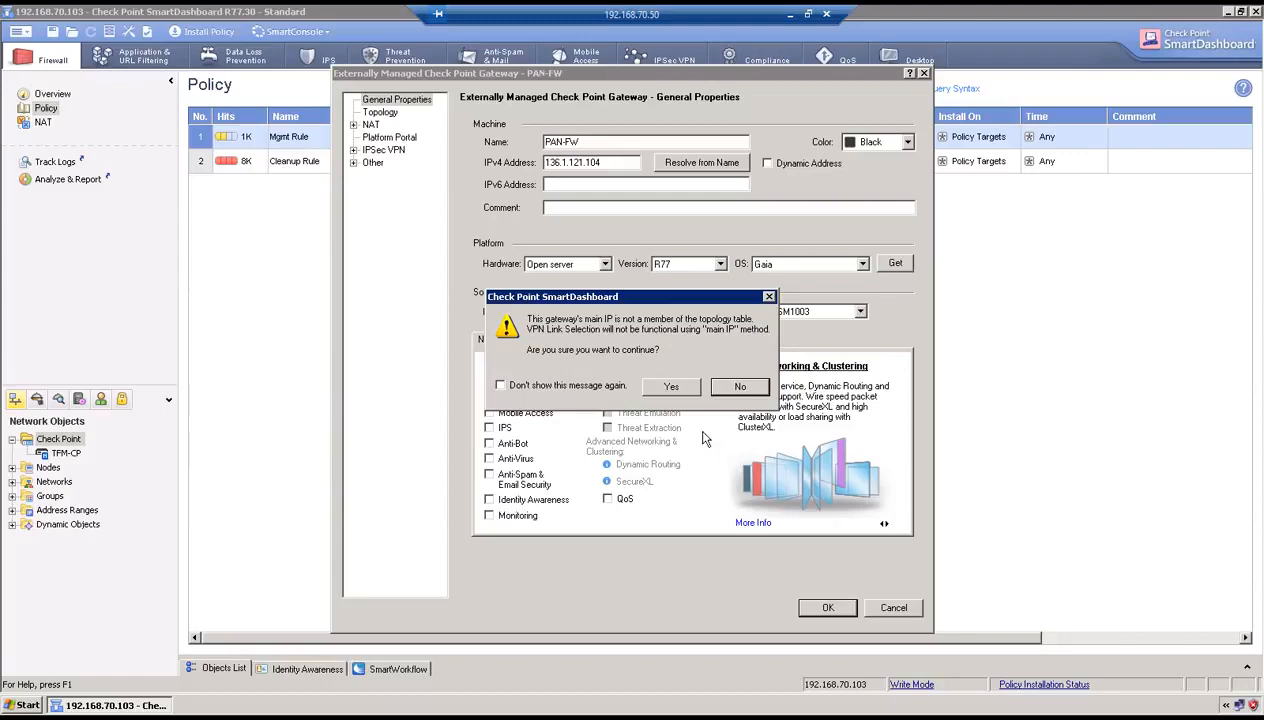
{"action": "left_click", "coordinate": [671, 388]}
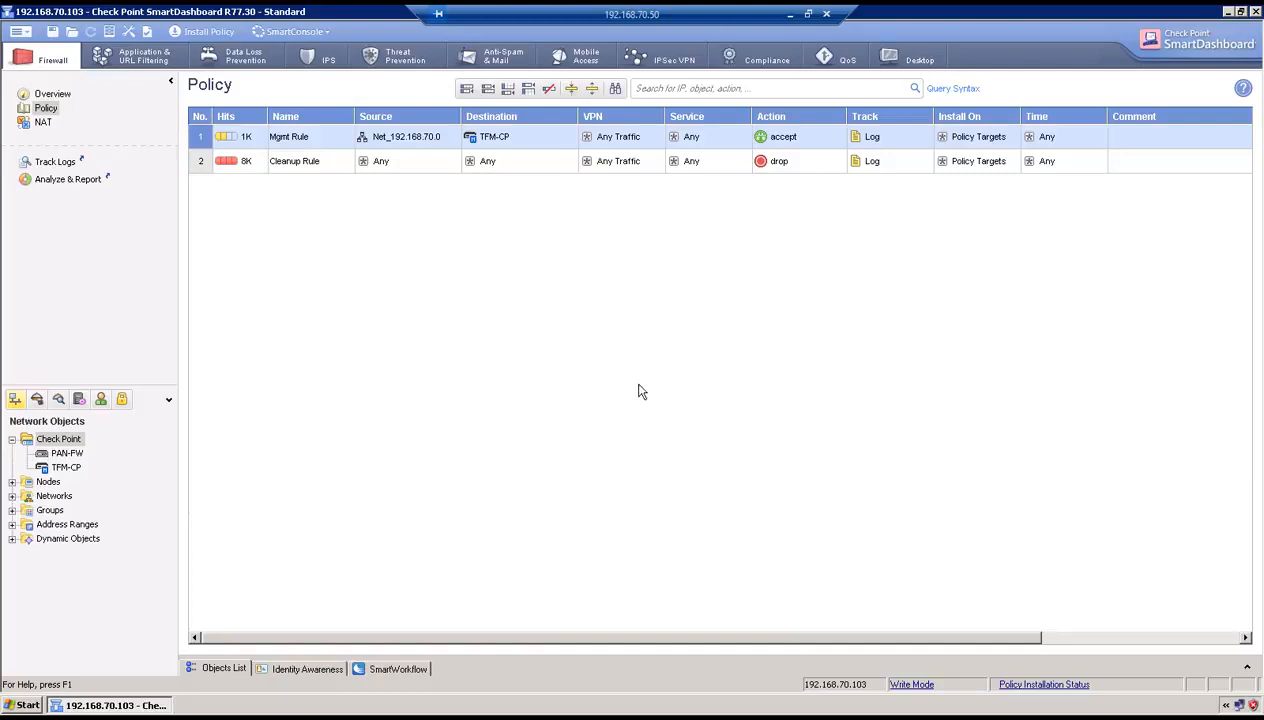
Start a new site-to-site star VPN community and name it CP-PAN.
{"action": "left_click", "coordinate": [122, 400]}
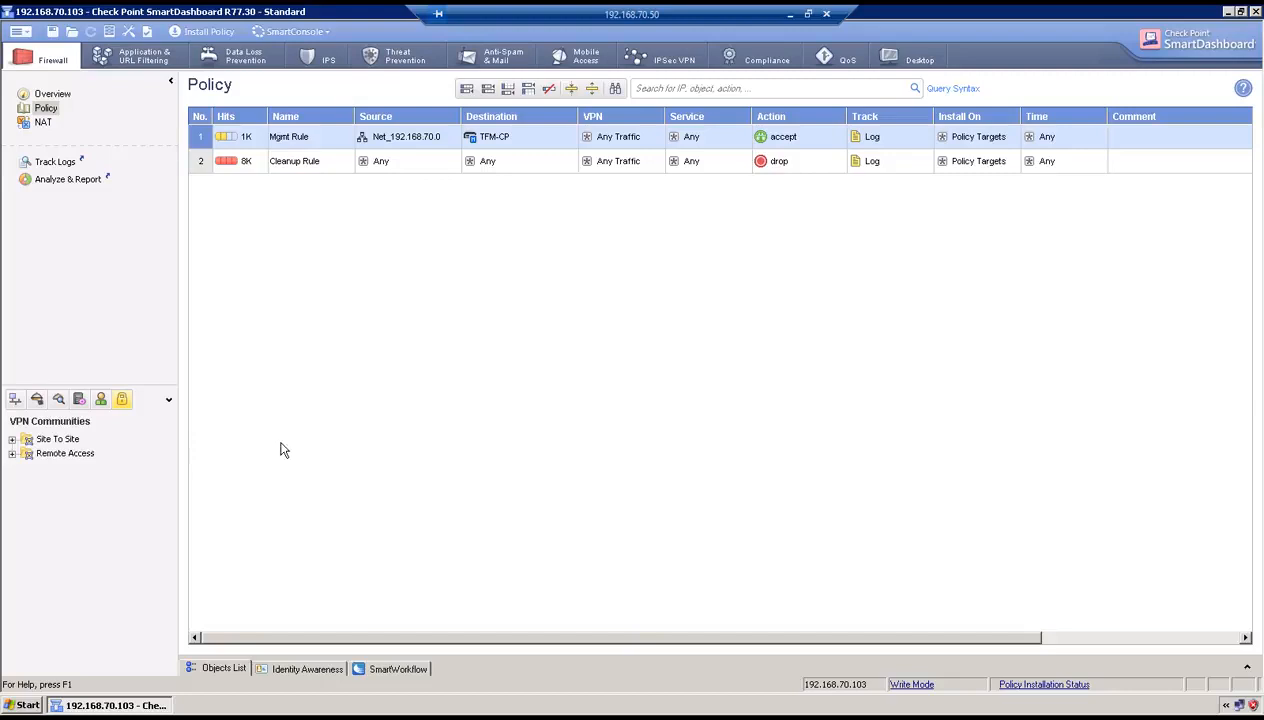
{"action": "left_click", "coordinate": [12, 439]}
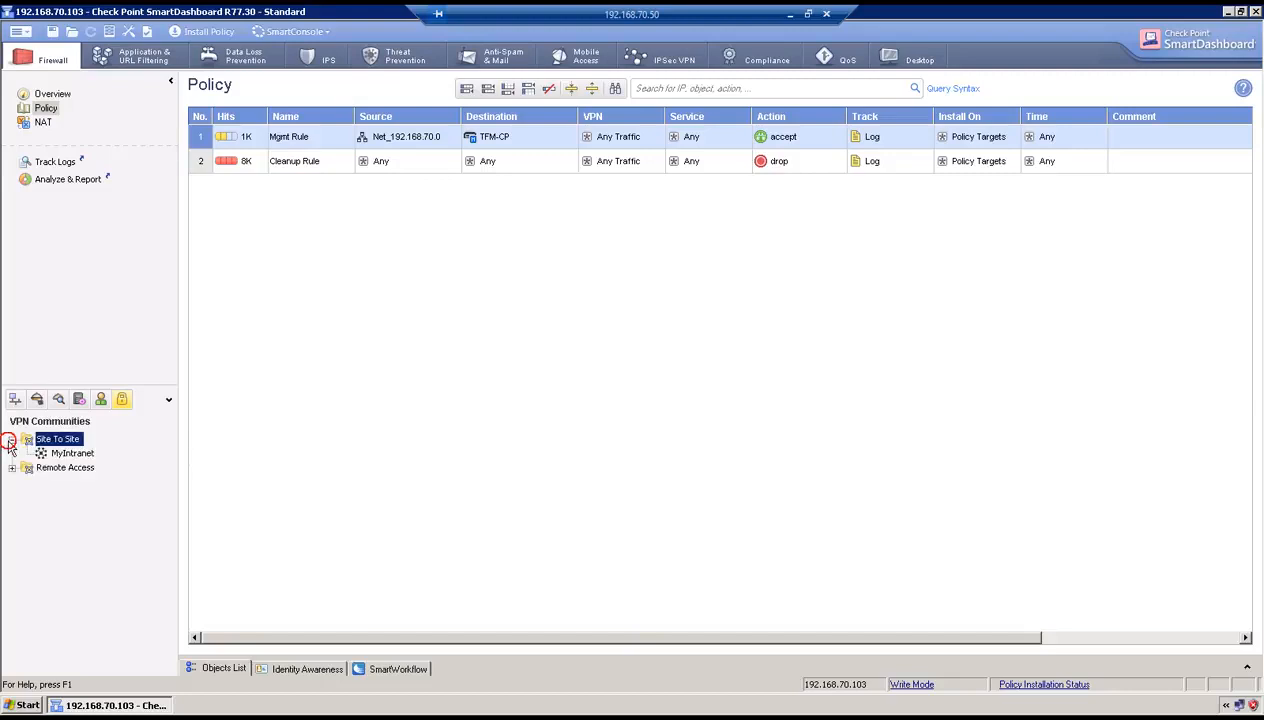
{"action": "right_click", "coordinate": [48, 442]}
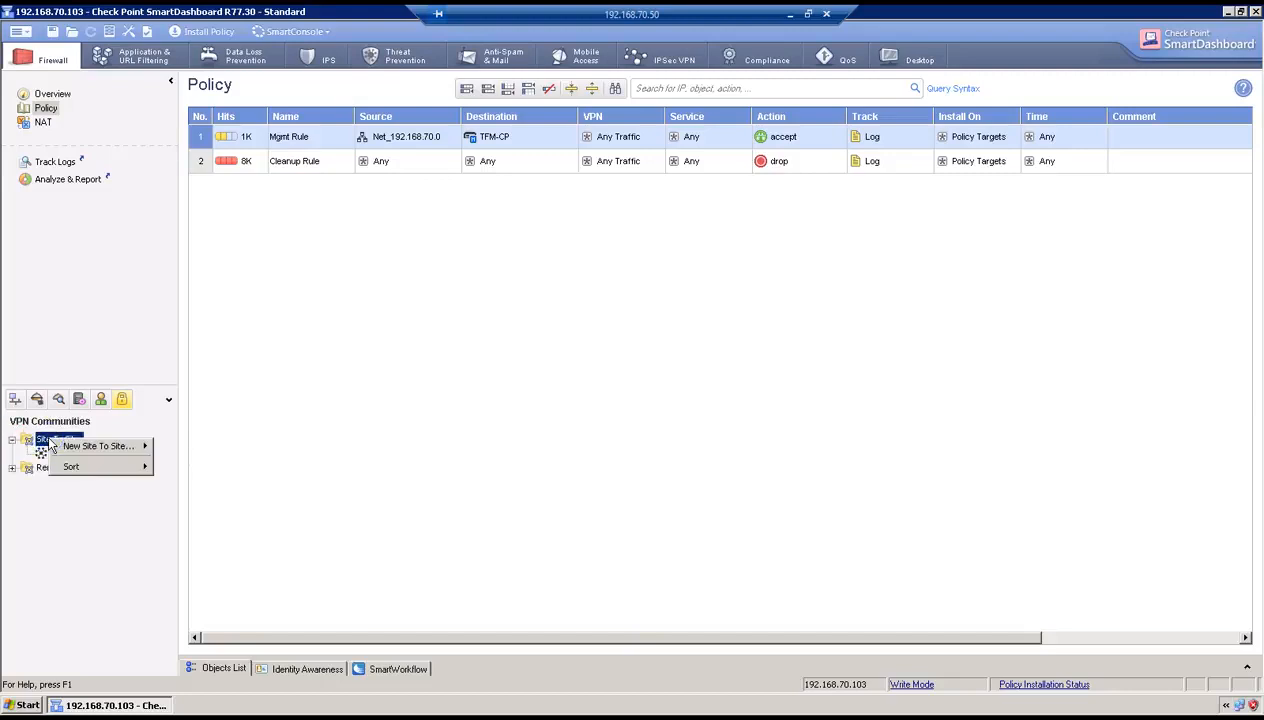
{"action": "mouse_move", "coordinate": [84, 451]}
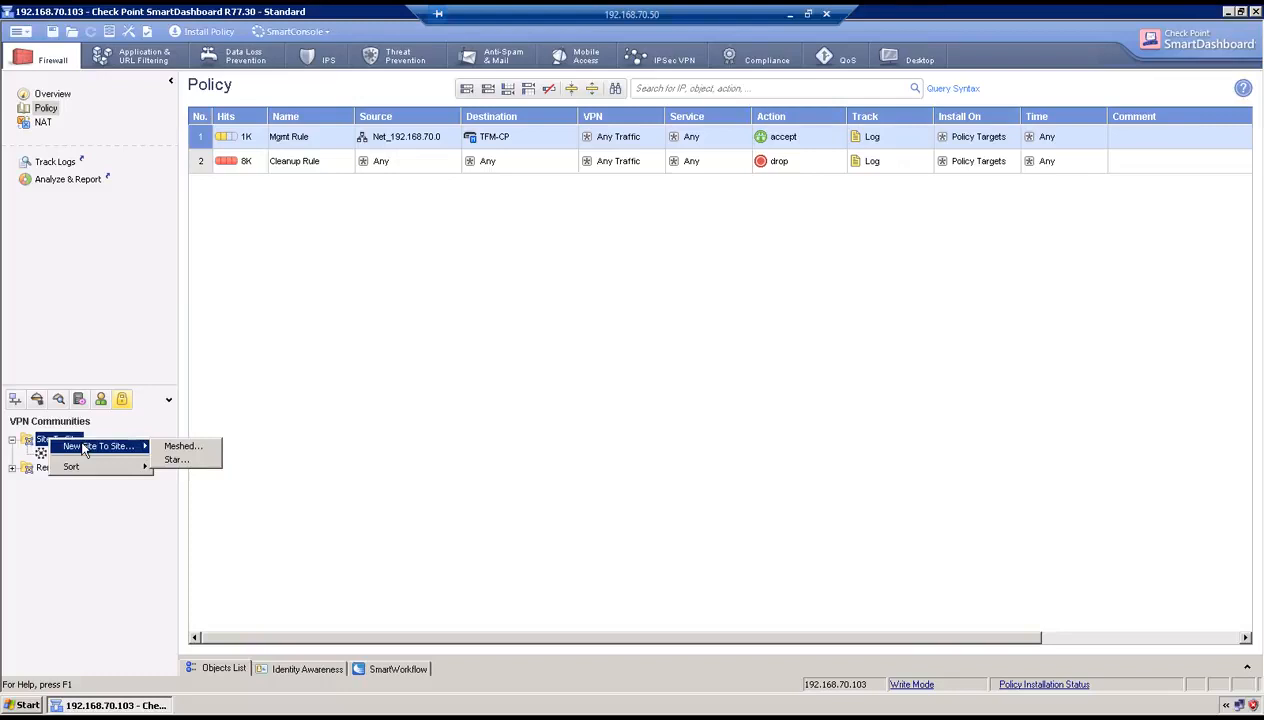
{"action": "left_click", "coordinate": [182, 461]}
{"action": "left_click", "coordinate": [634, 190]}
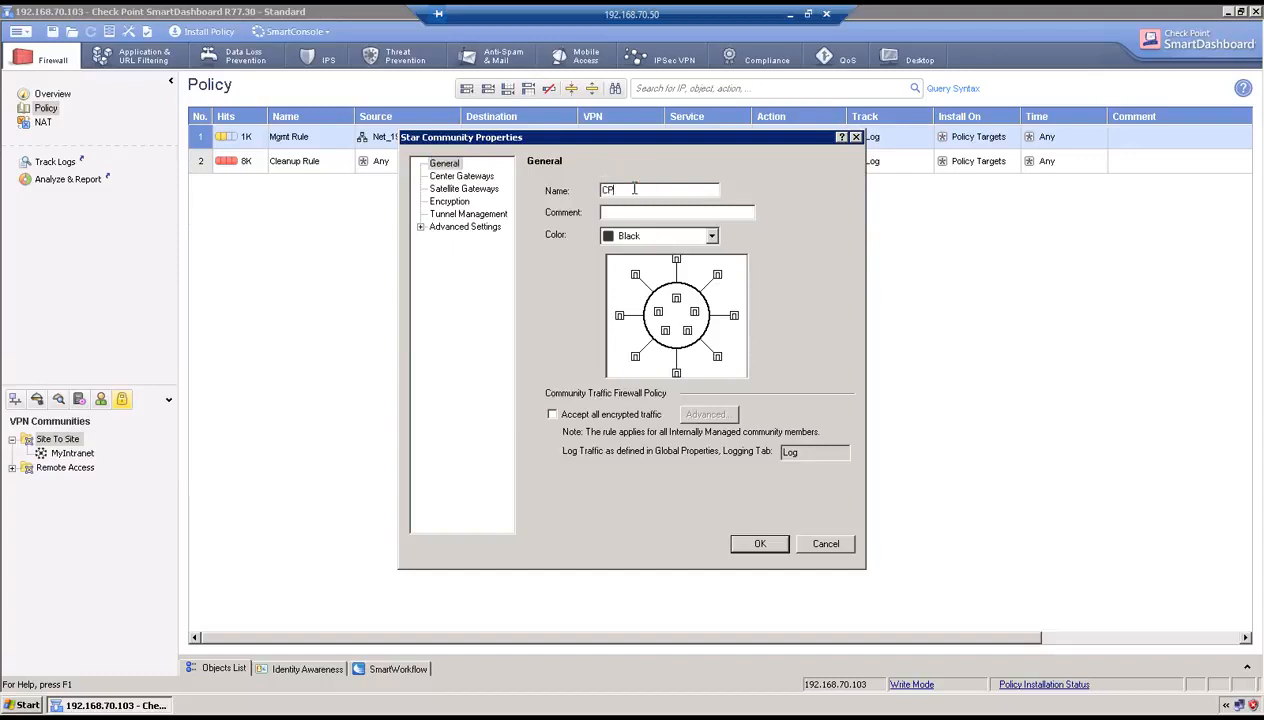
{"action": "type", "text": "CP-PAN"}
Add TFM-CP as the center gateway and PAN-FW as the satellite gateway of the CP-PAN community.
{"action": "left_click", "coordinate": [462, 176]}
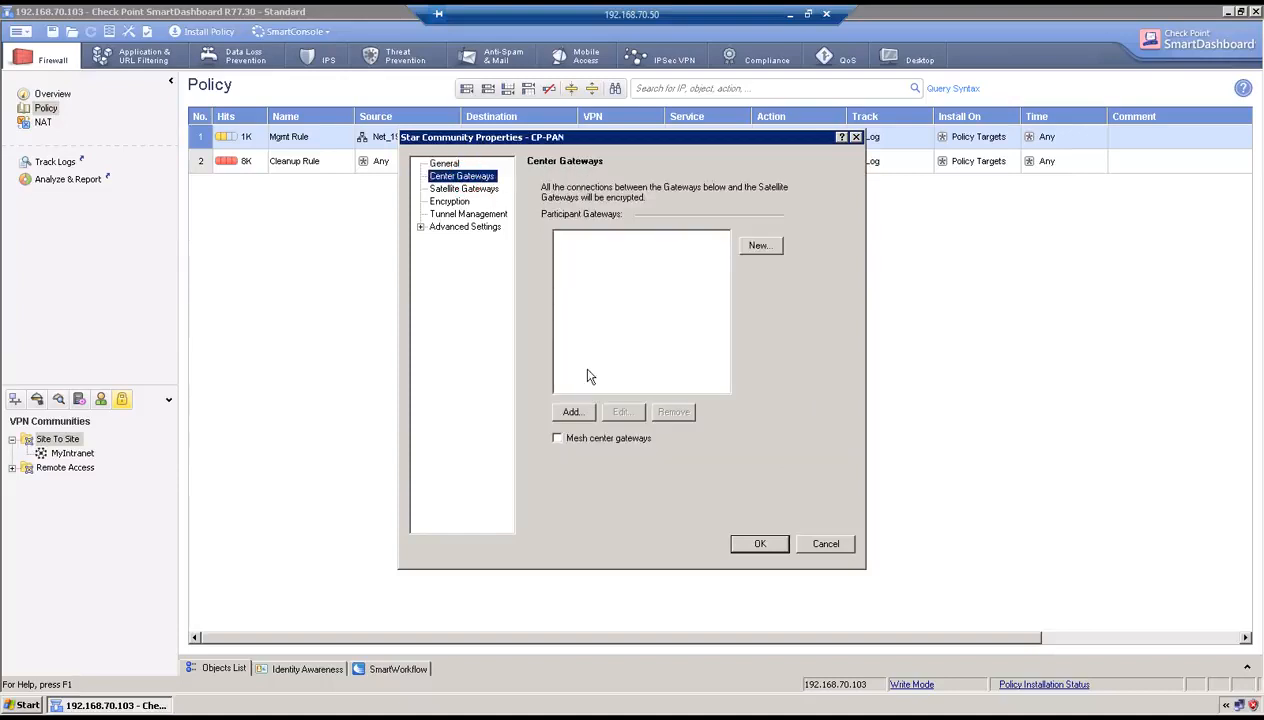
{"action": "left_click", "coordinate": [572, 411]}
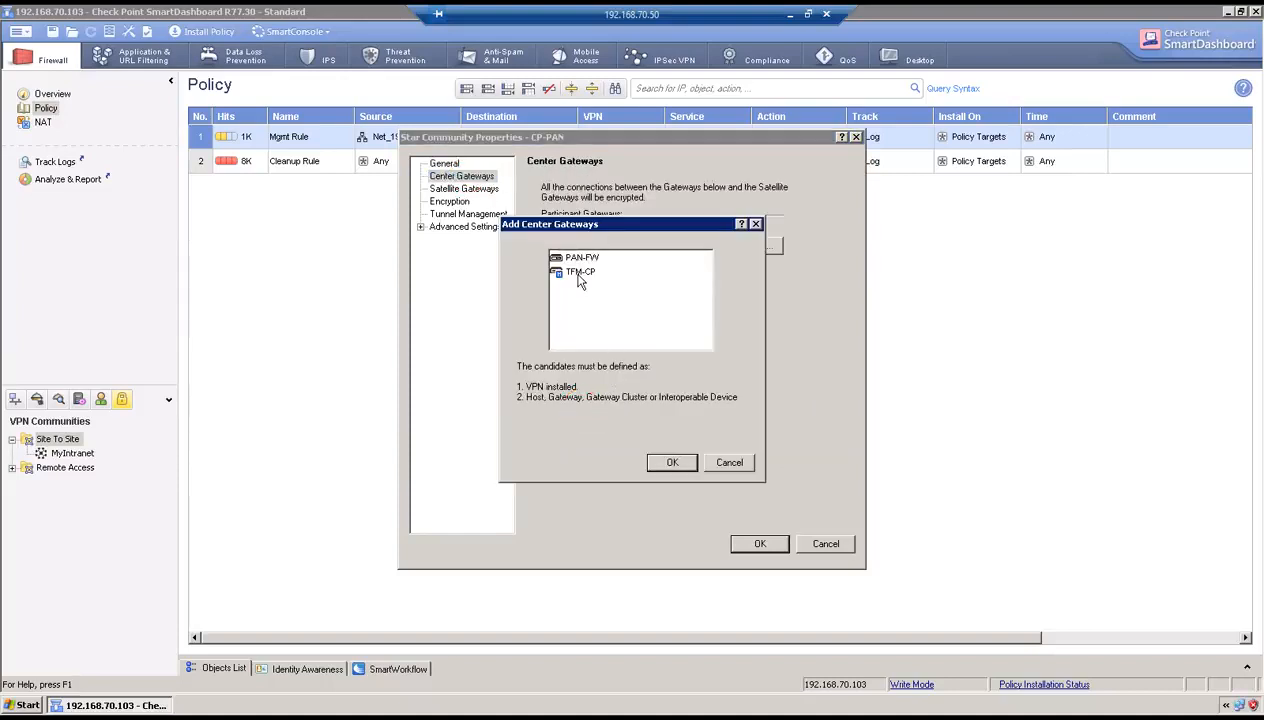
{"action": "left_click", "coordinate": [579, 273]}
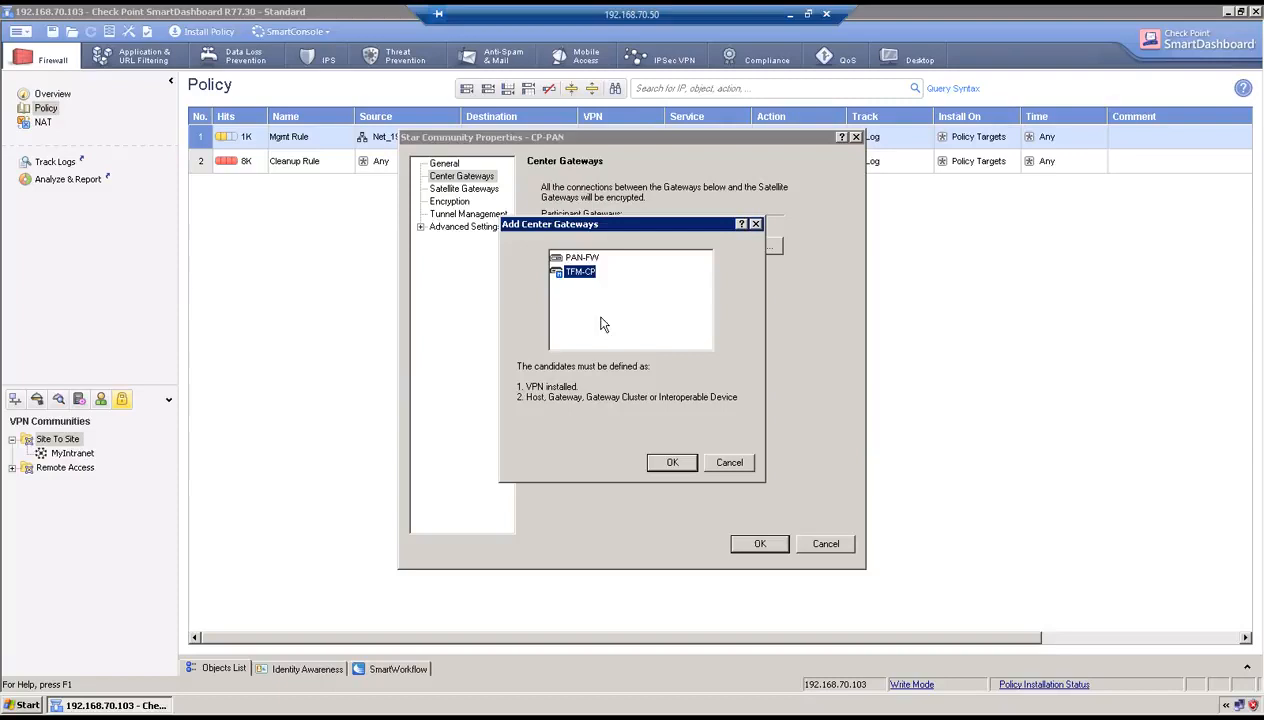
{"action": "left_click", "coordinate": [673, 463]}
{"action": "left_click", "coordinate": [465, 189]}
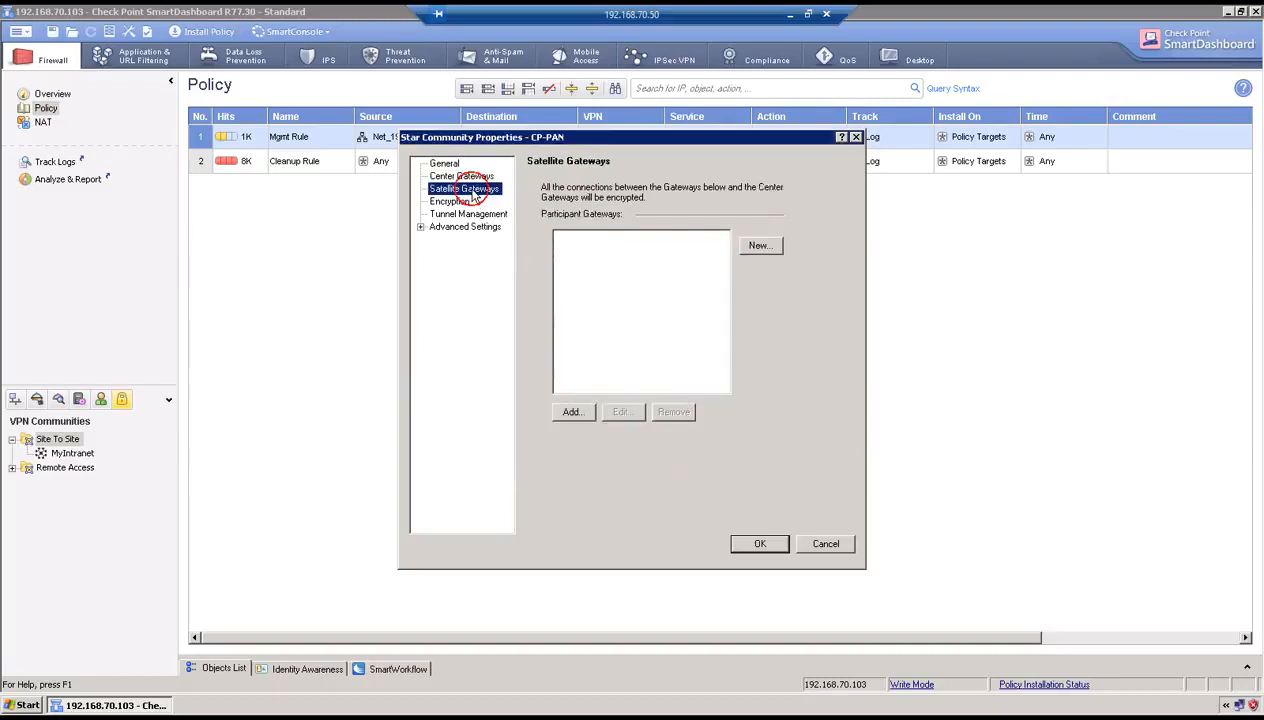
{"action": "left_click", "coordinate": [587, 409]}
{"action": "left_click", "coordinate": [582, 258]}
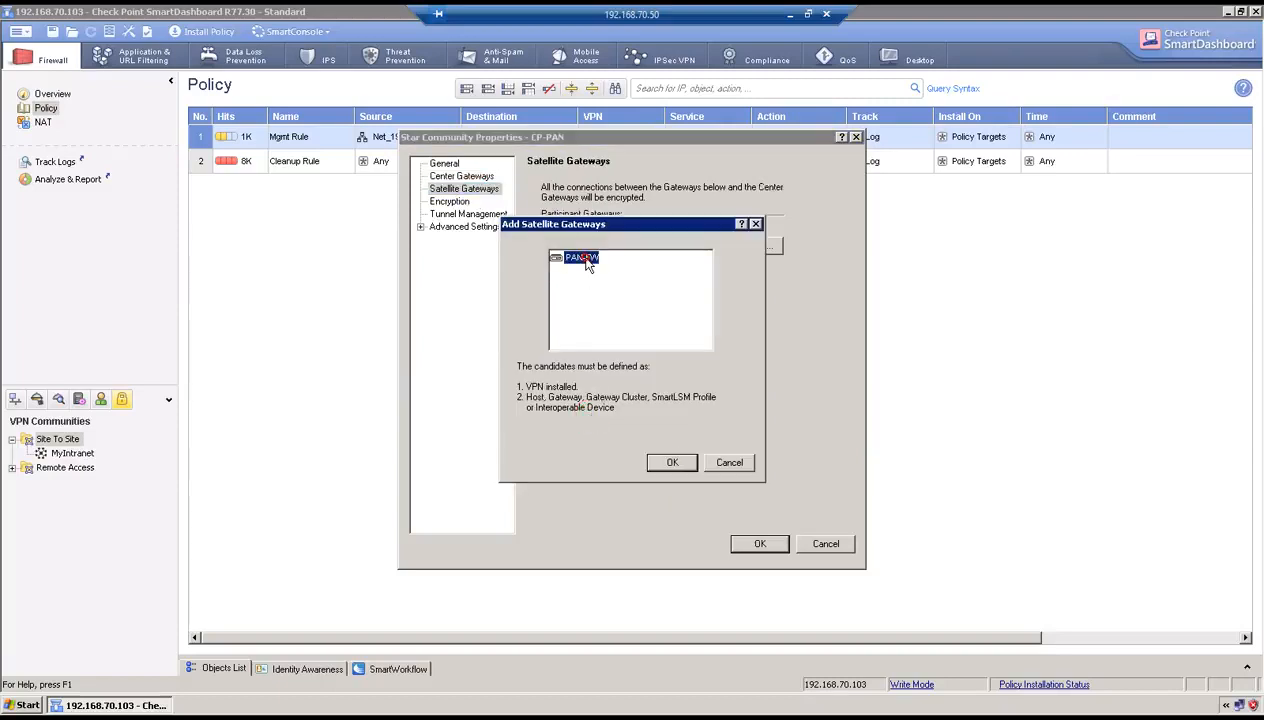
{"action": "left_click", "coordinate": [673, 463]}
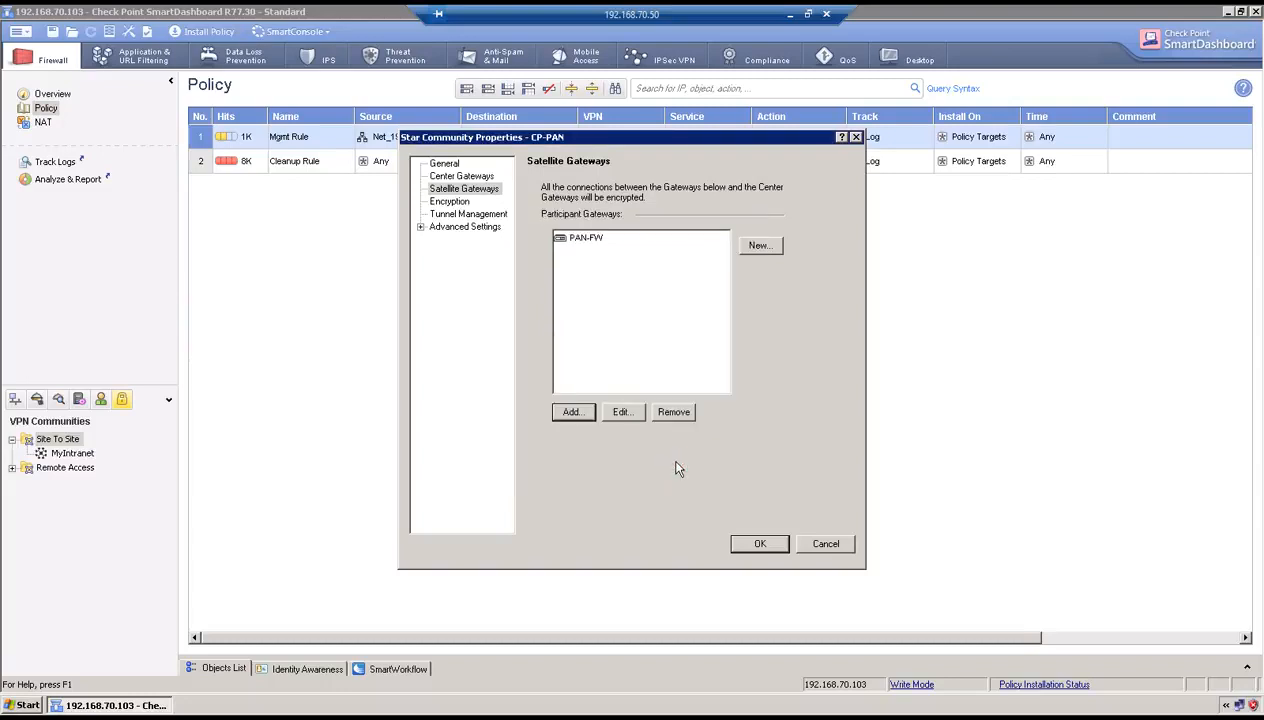
Set the Phase 1 key exchange encryption to 3DES in the community's custom encryption suite.
{"action": "left_click", "coordinate": [452, 202]}
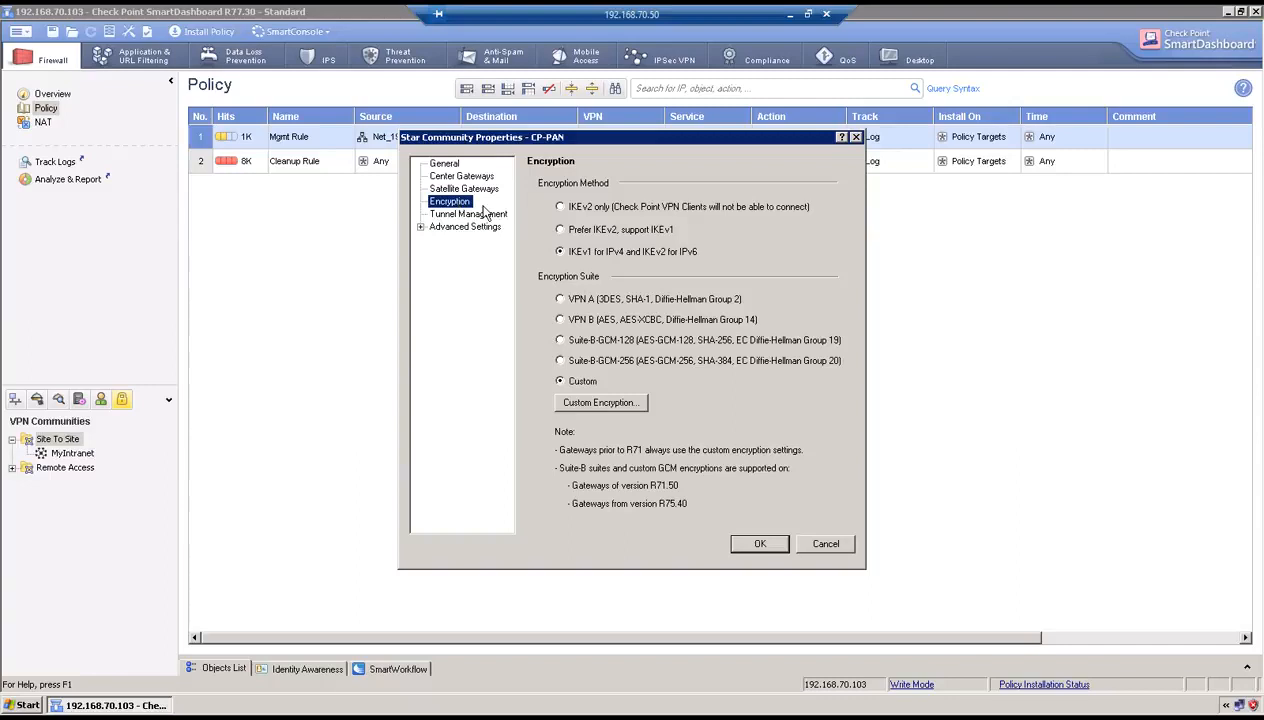
{"action": "left_click", "coordinate": [600, 403]}
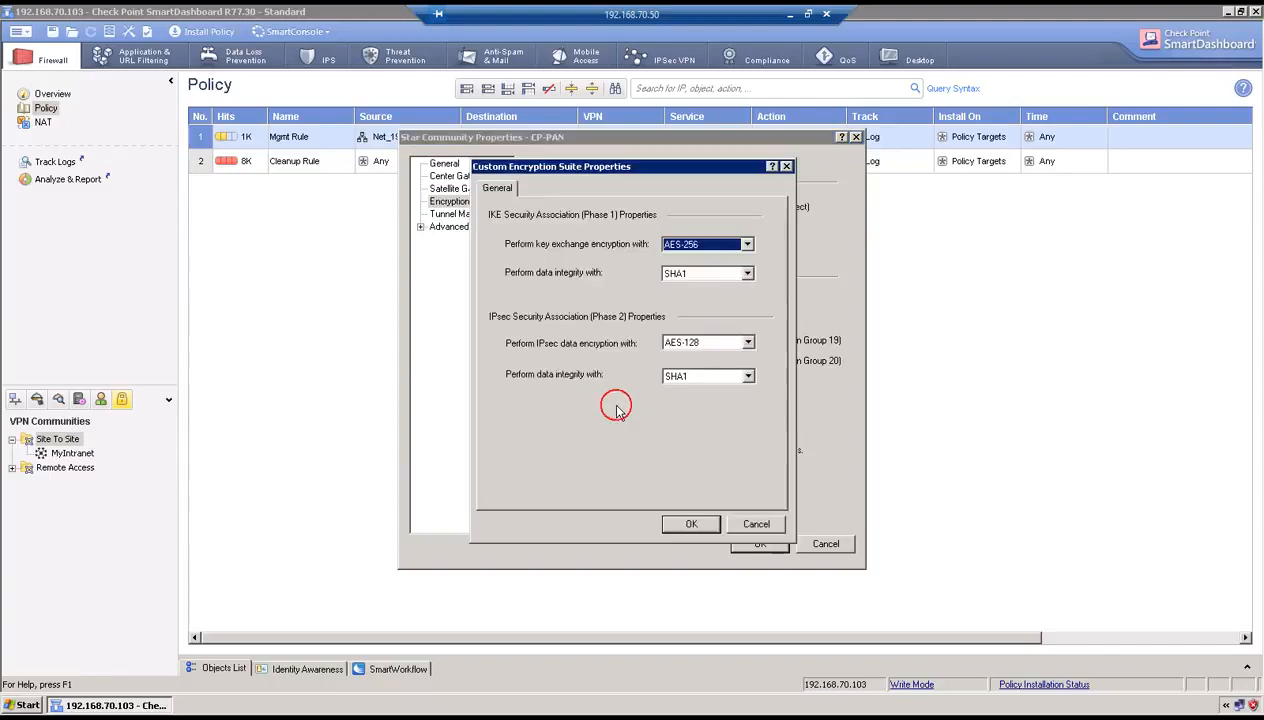
{"action": "left_click", "coordinate": [747, 245]}
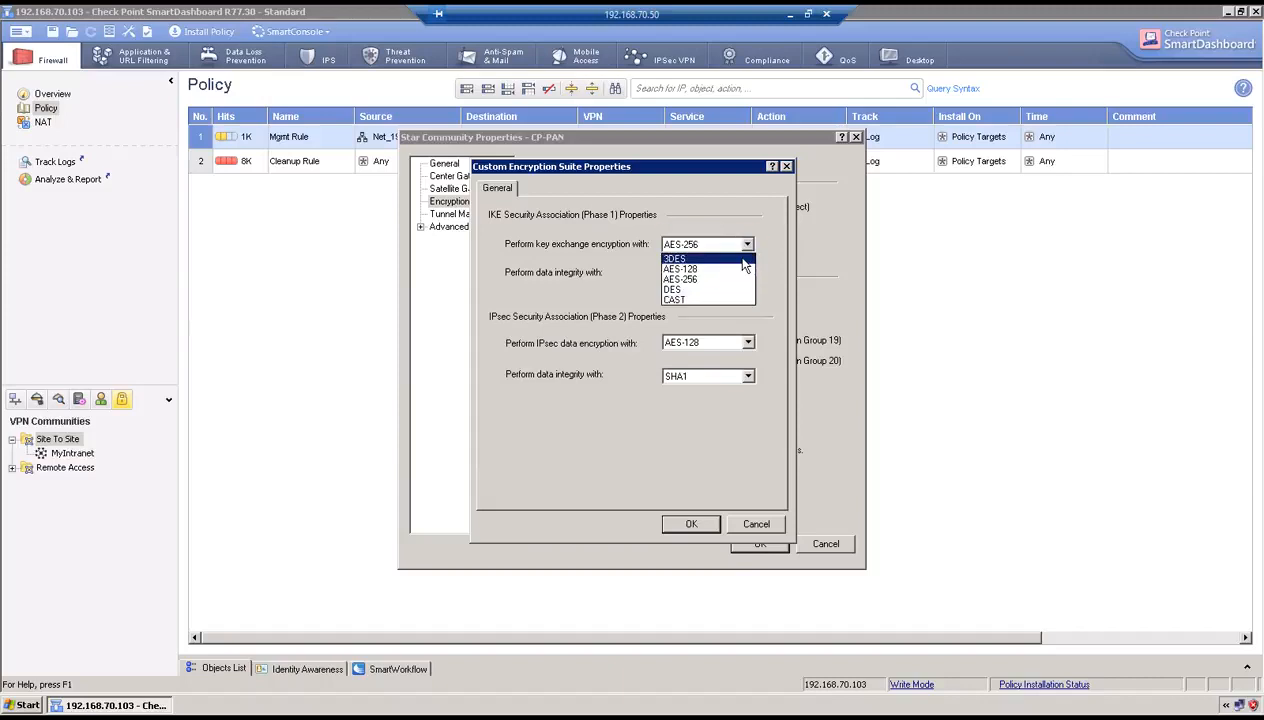
{"action": "left_click", "coordinate": [744, 257]}
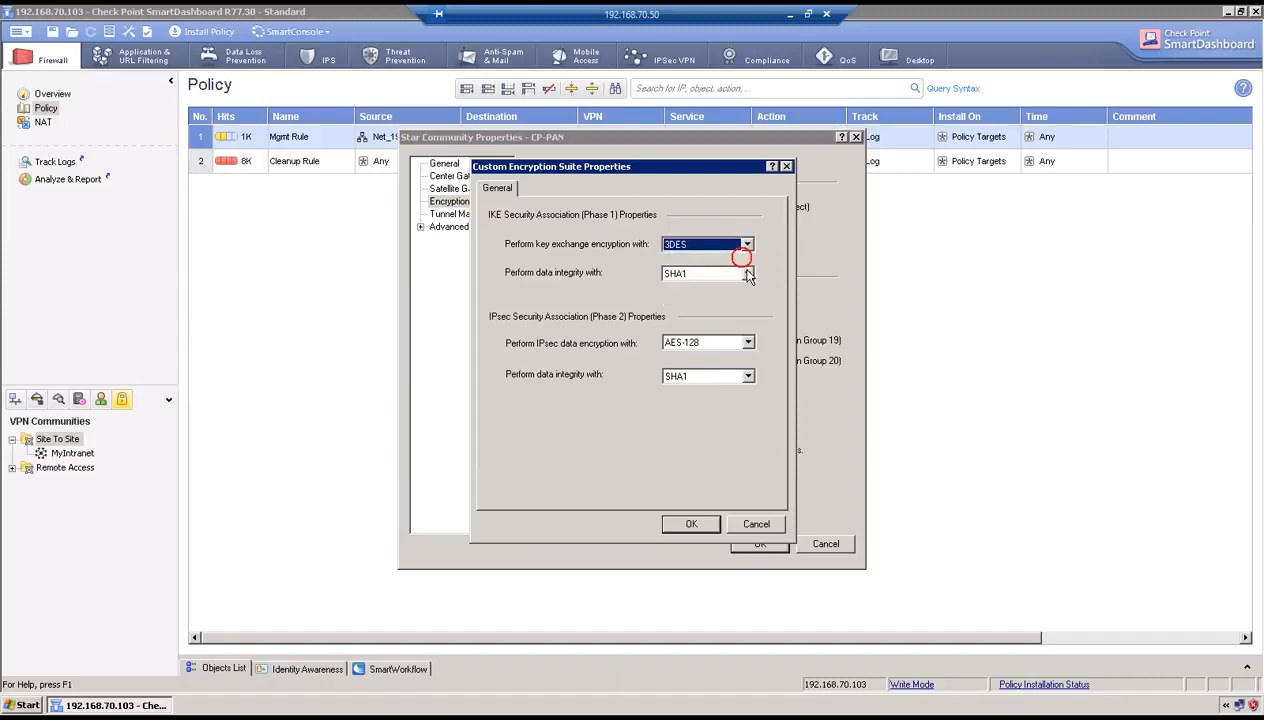
Check the Phase 2 requirements in the Word assignment, then set IPsec encryption to AES-128 with SHA-256 data integrity in the custom suite.
{"action": "left_click", "coordinate": [790, 15]}
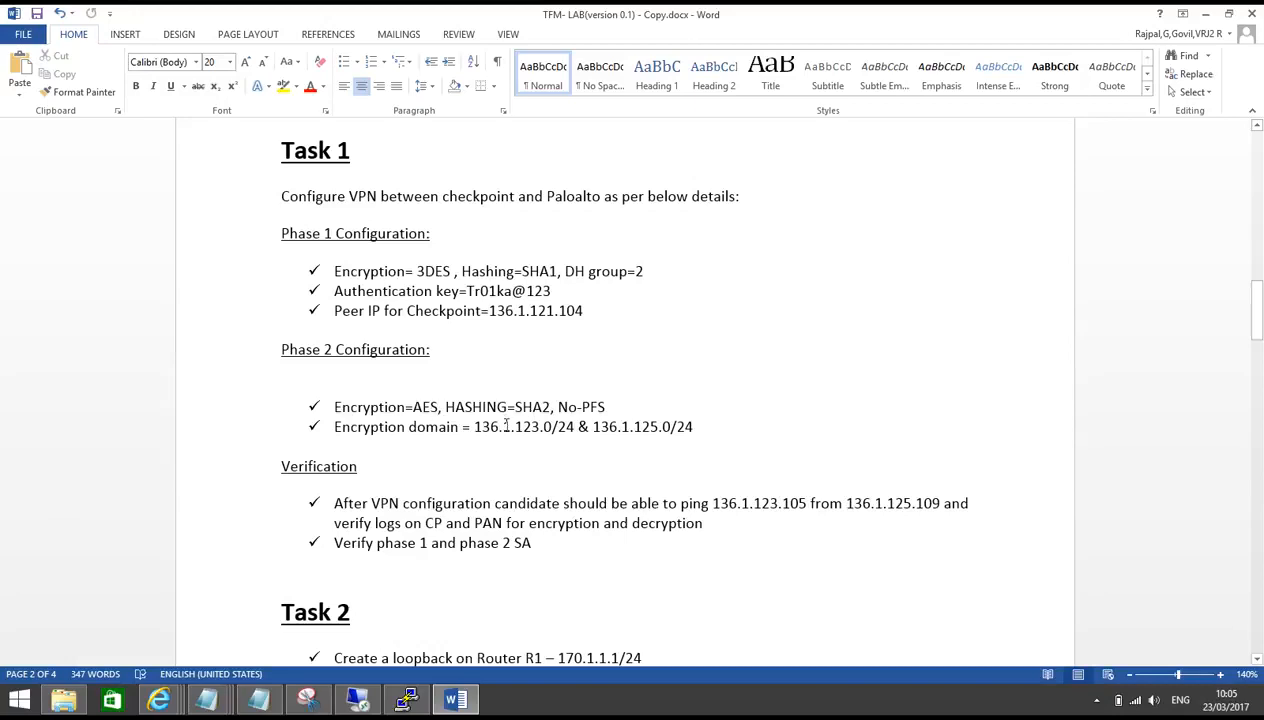
{"action": "left_click", "coordinate": [357, 698]}
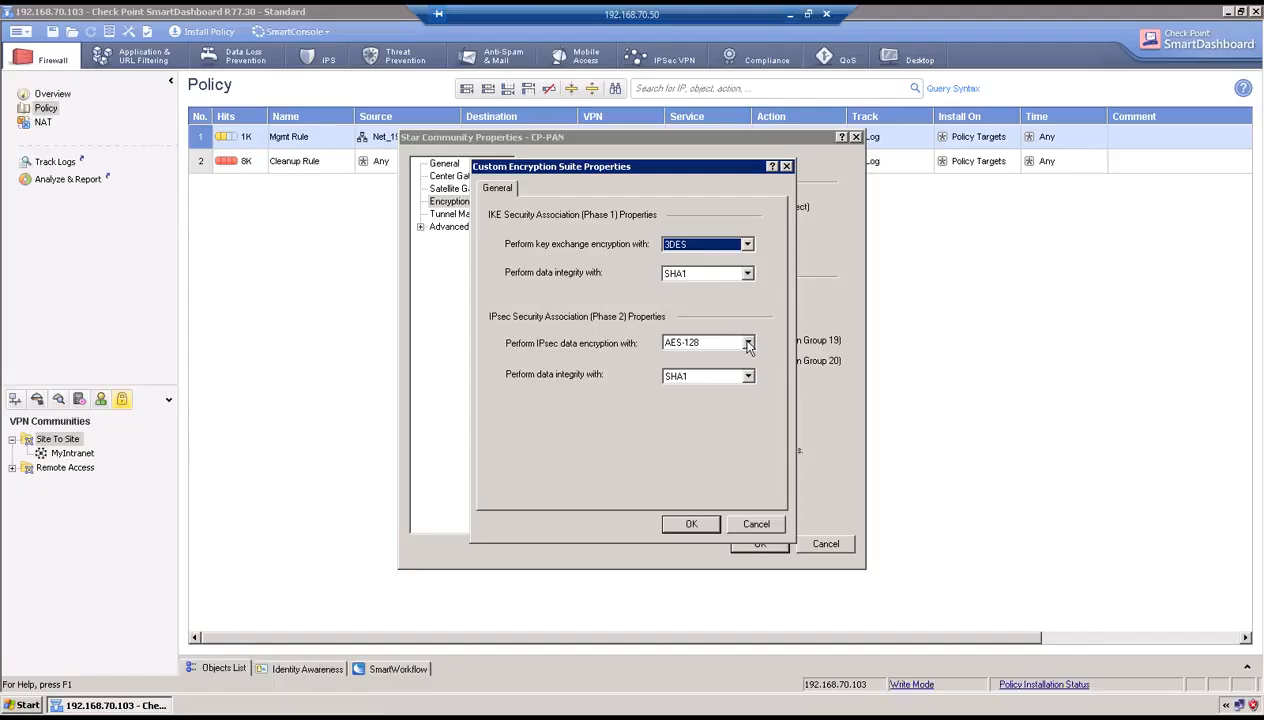
{"action": "left_click", "coordinate": [748, 343]}
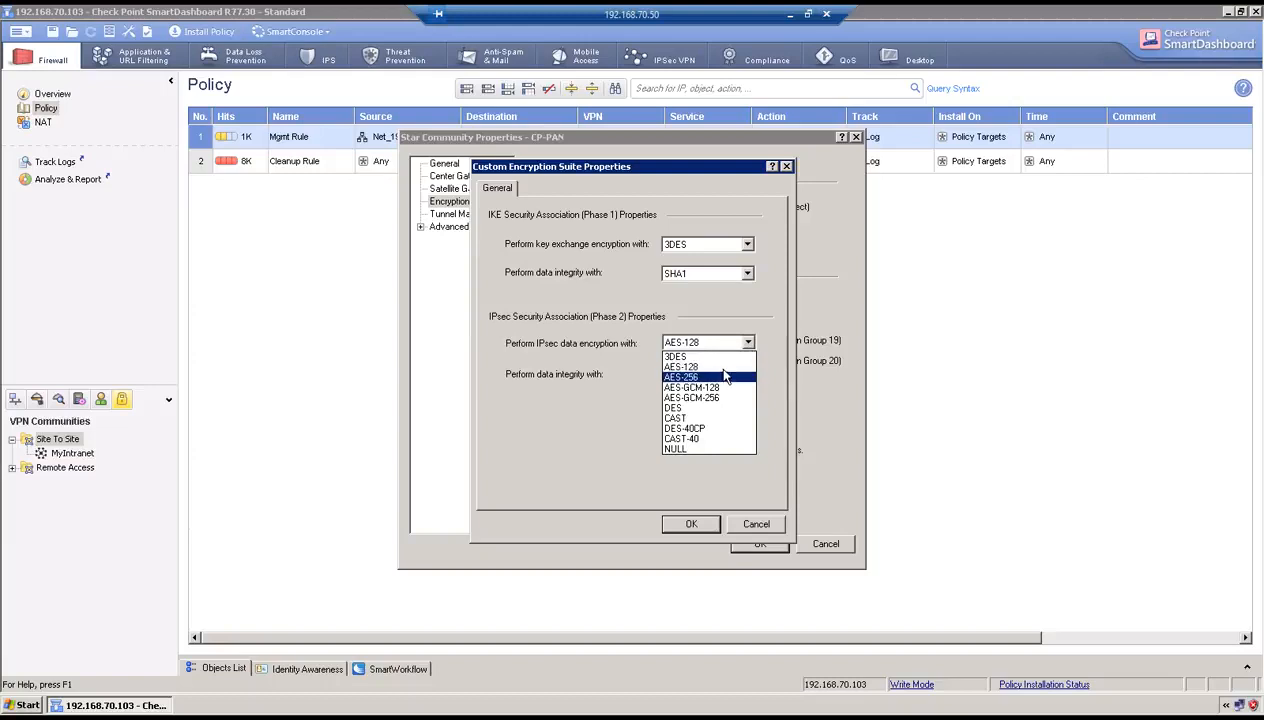
{"action": "left_click", "coordinate": [700, 366]}
{"action": "left_click", "coordinate": [748, 375]}
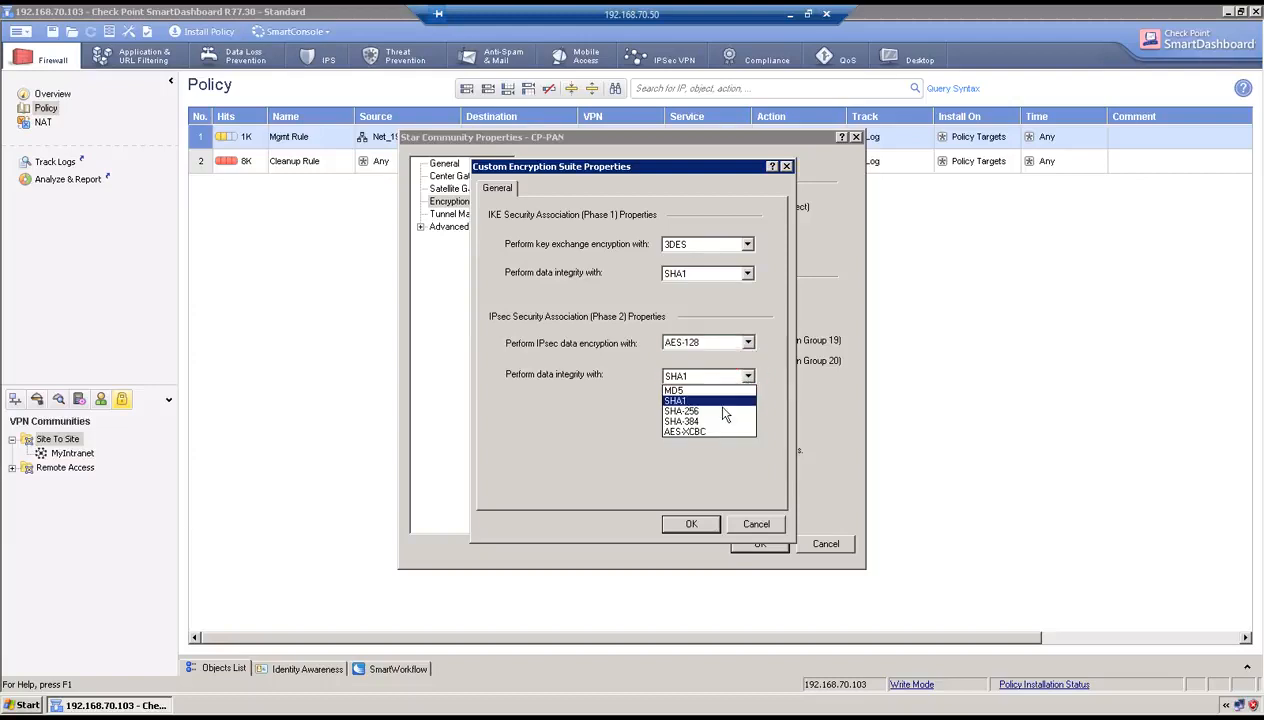
{"action": "left_click", "coordinate": [721, 411]}
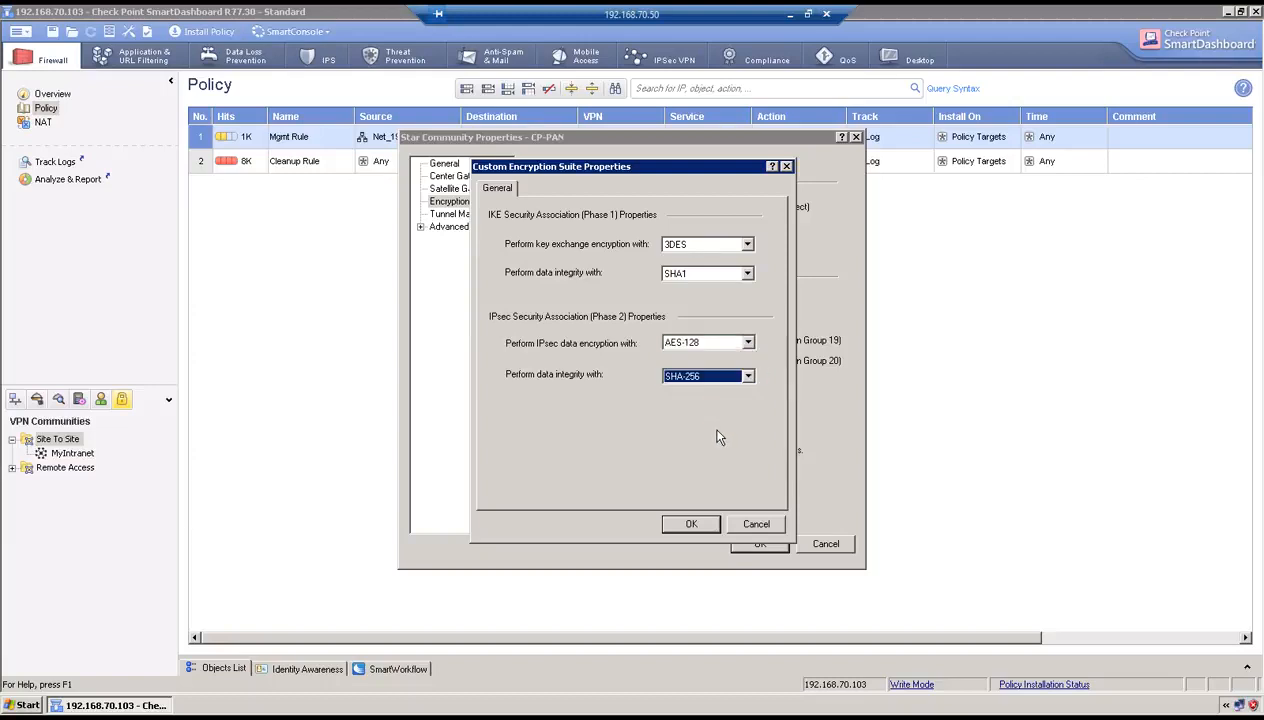
{"action": "left_click", "coordinate": [692, 527]}
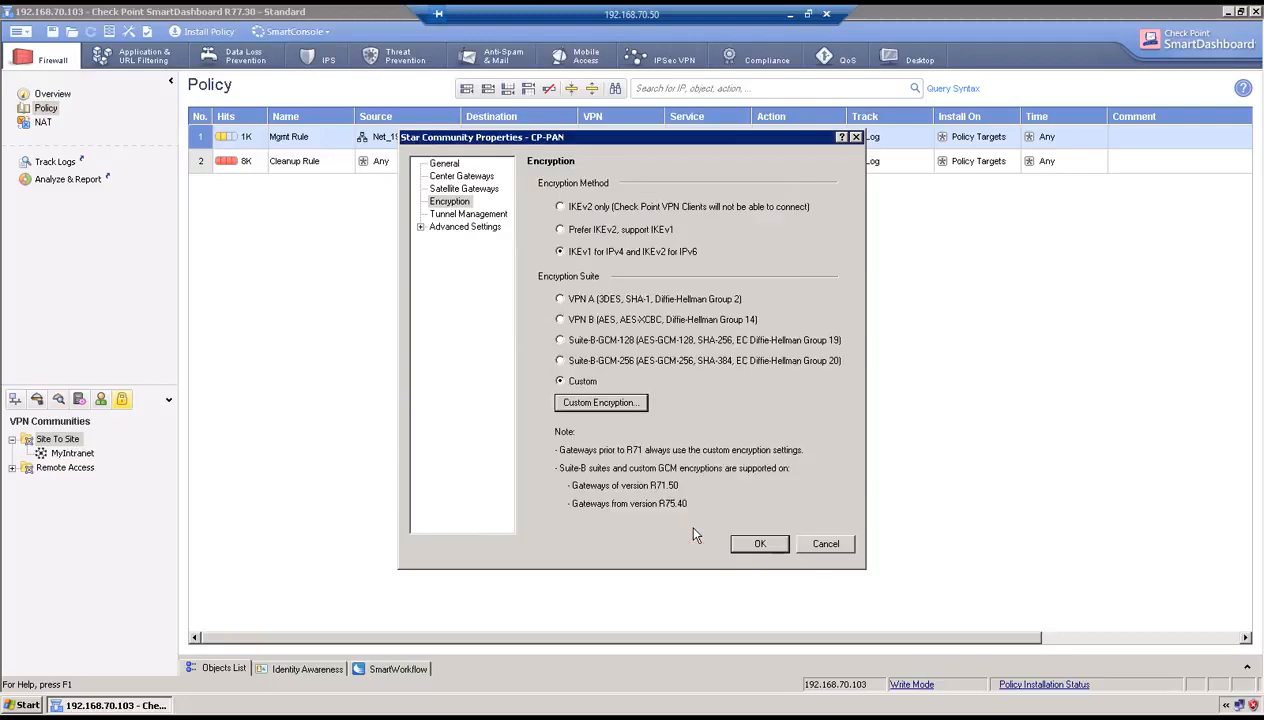
Enable using only a shared secret for all external members in the community's advanced settings.
{"action": "left_click", "coordinate": [420, 227]}
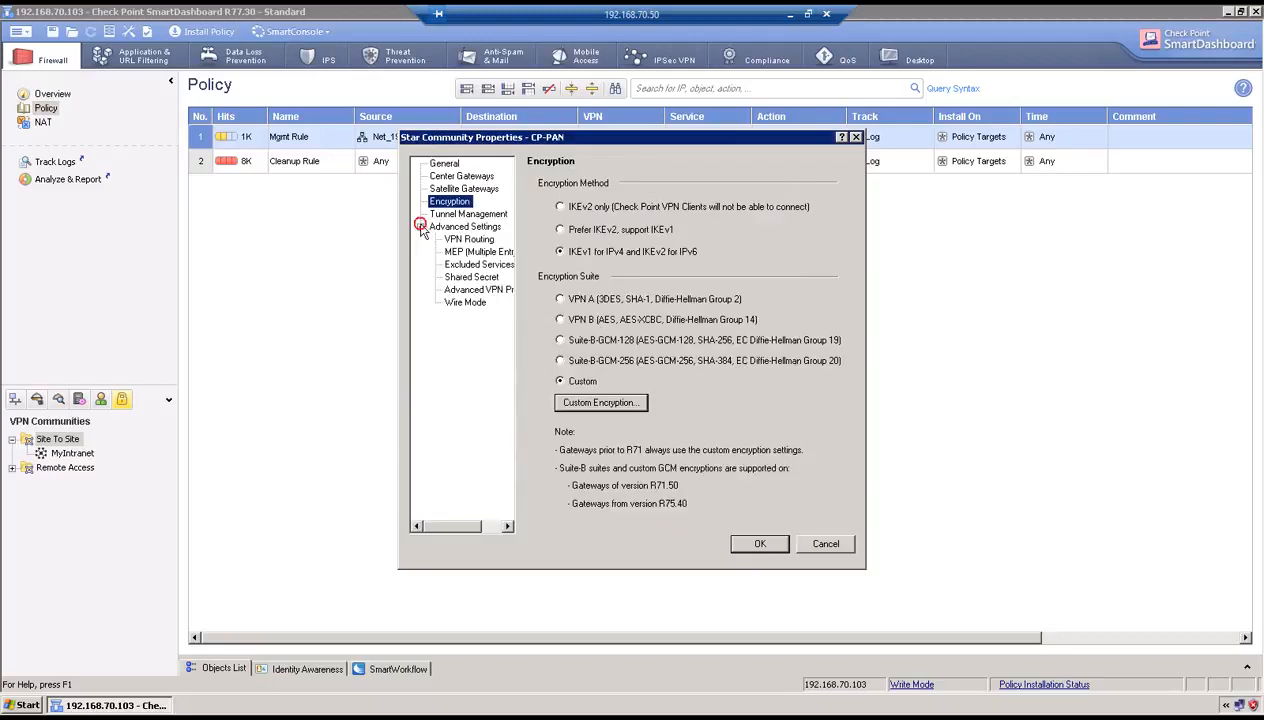
{"action": "left_click", "coordinate": [470, 277]}
{"action": "left_click", "coordinate": [549, 195]}
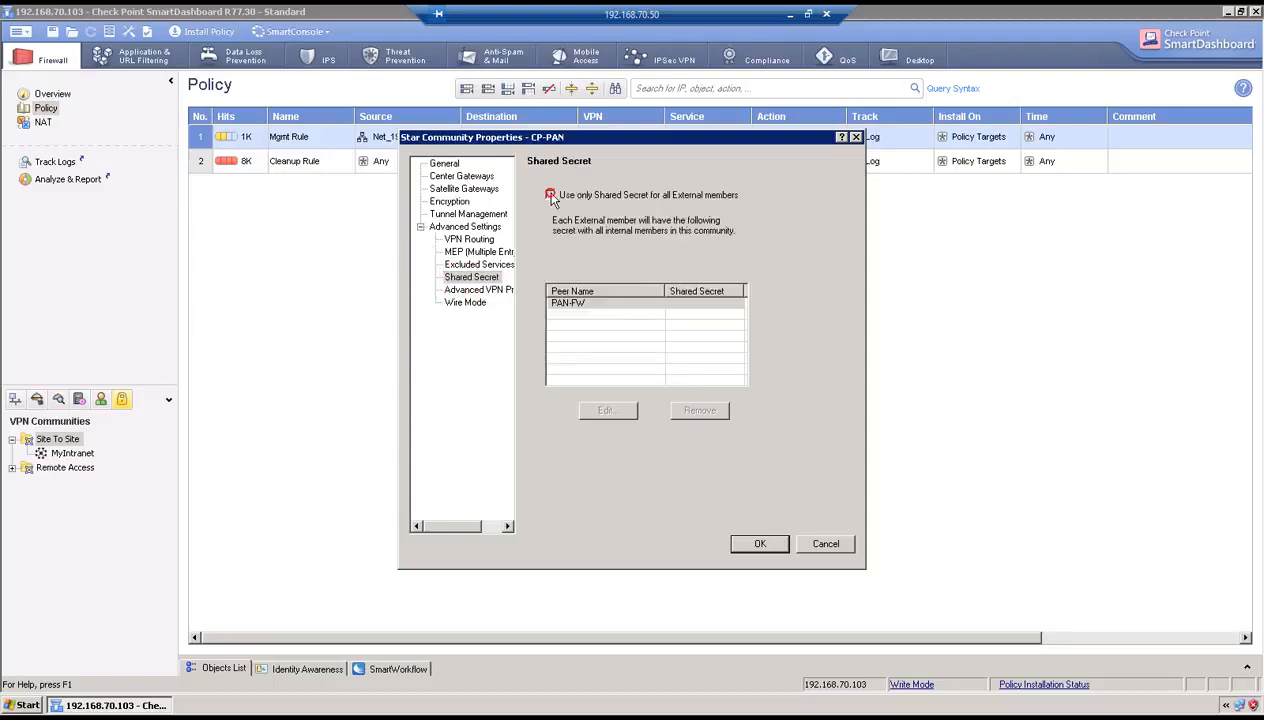
Copy the authentication key from the Word assignment and enter it as PAN-FW's shared secret, accepting its short length.
{"action": "left_click", "coordinate": [608, 410]}
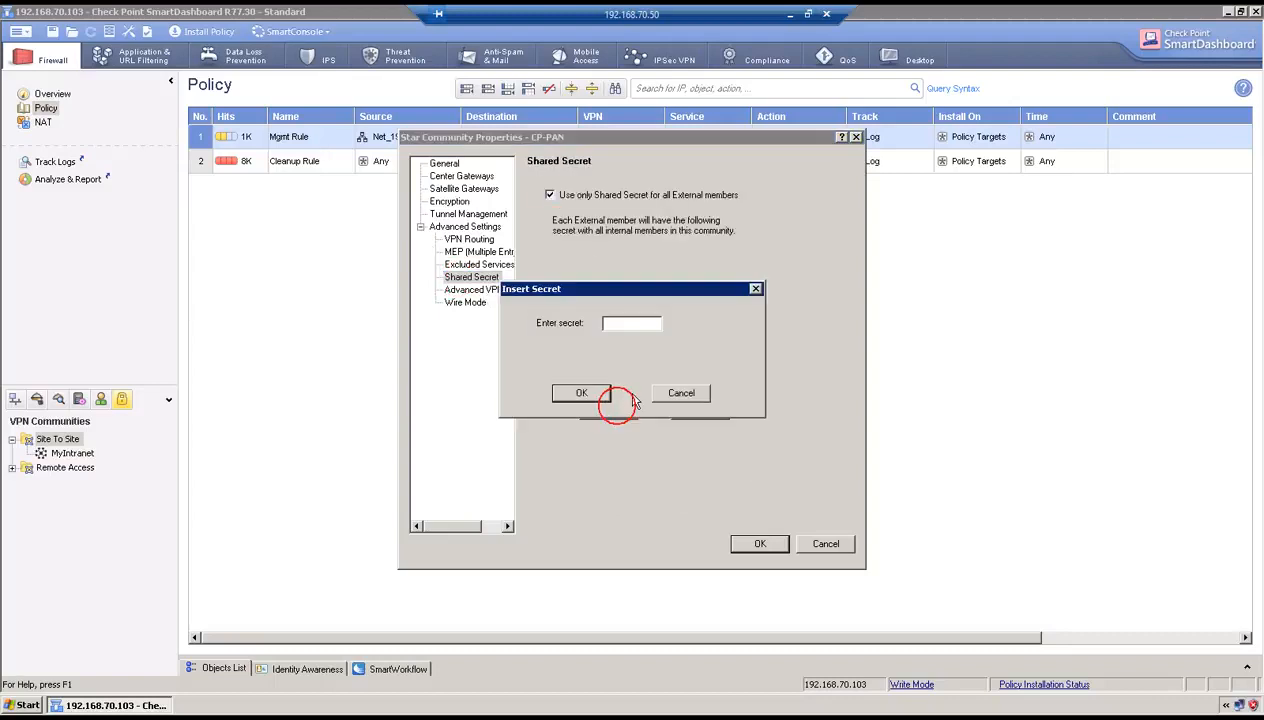
{"action": "left_click", "coordinate": [789, 14]}
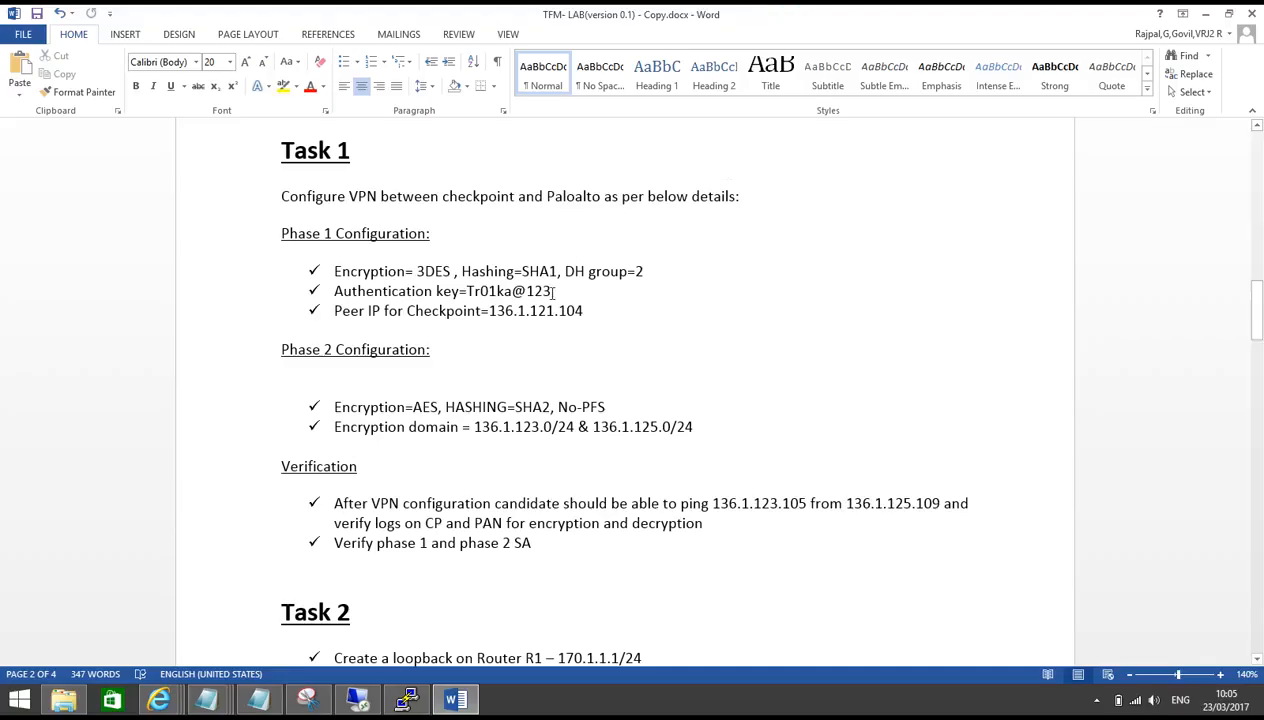
{"action": "left_click_drag", "start_coordinate": [552, 290], "coordinate": [466, 291]}
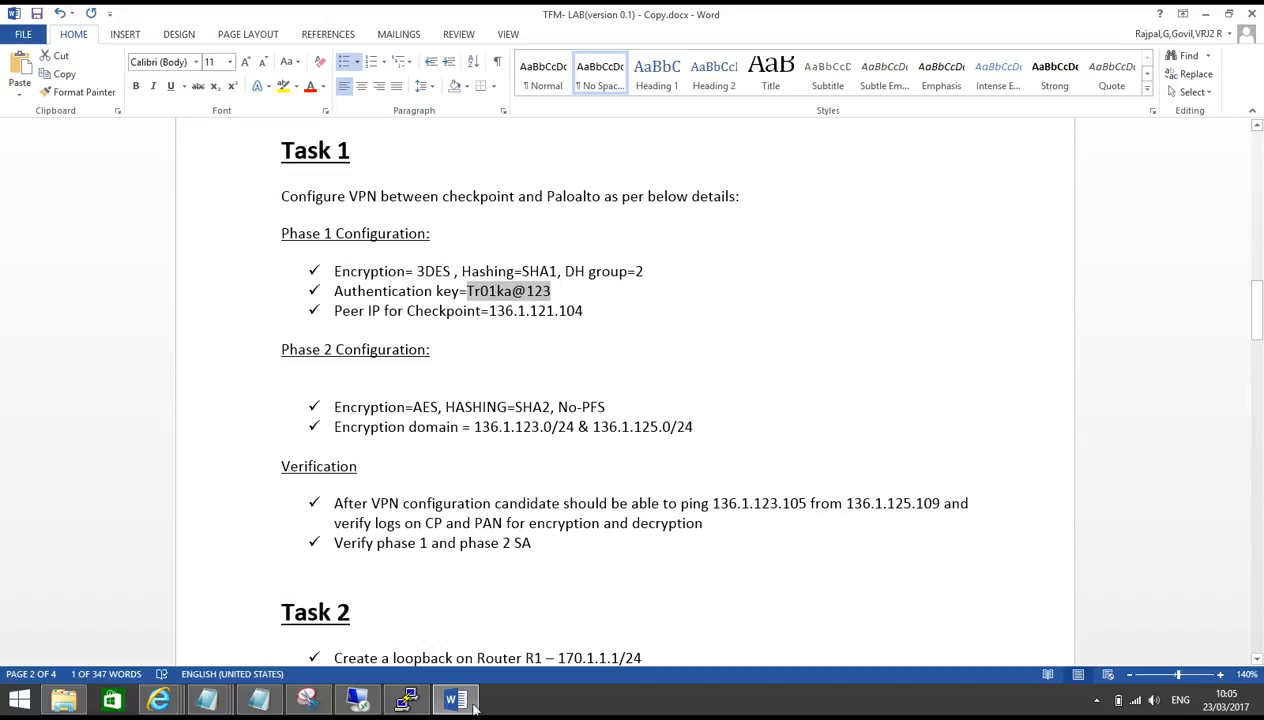
{"action": "left_click", "coordinate": [404, 700]}
{"action": "left_click", "coordinate": [616, 325]}
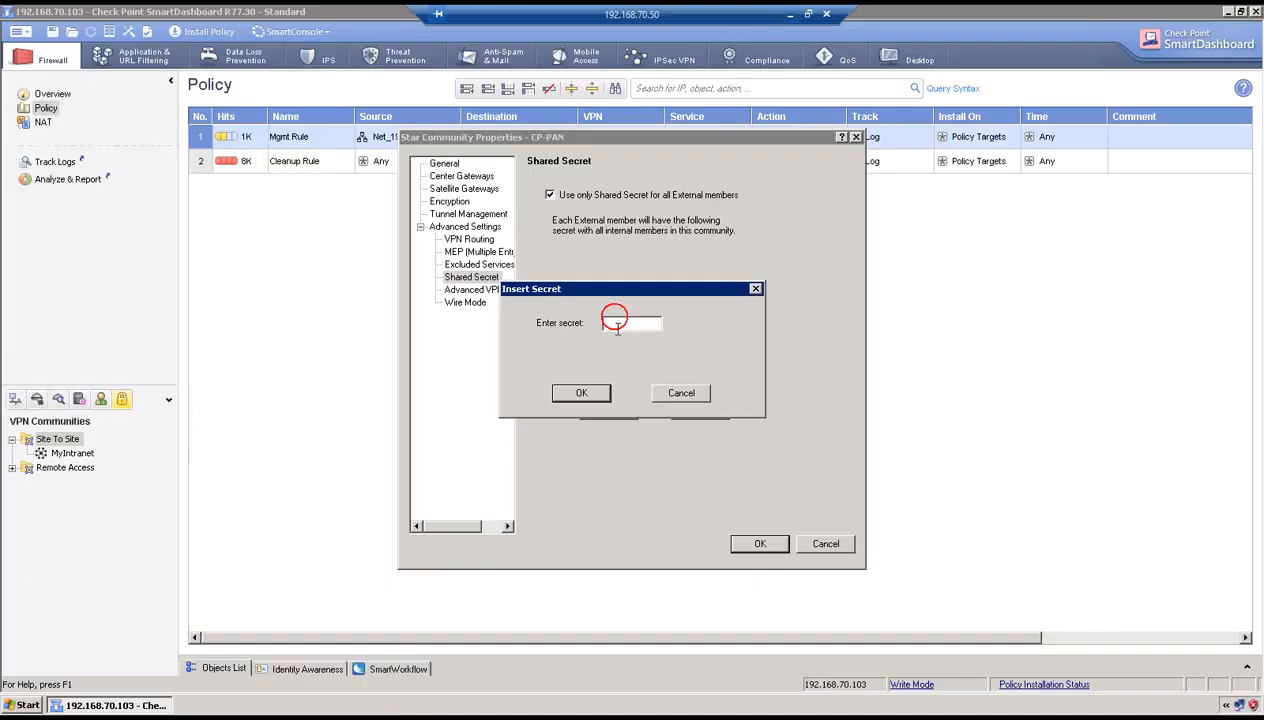
{"action": "left_click", "coordinate": [617, 326]}
{"action": "key", "text": "ctrl+v"}
{"action": "left_click", "coordinate": [582, 390]}
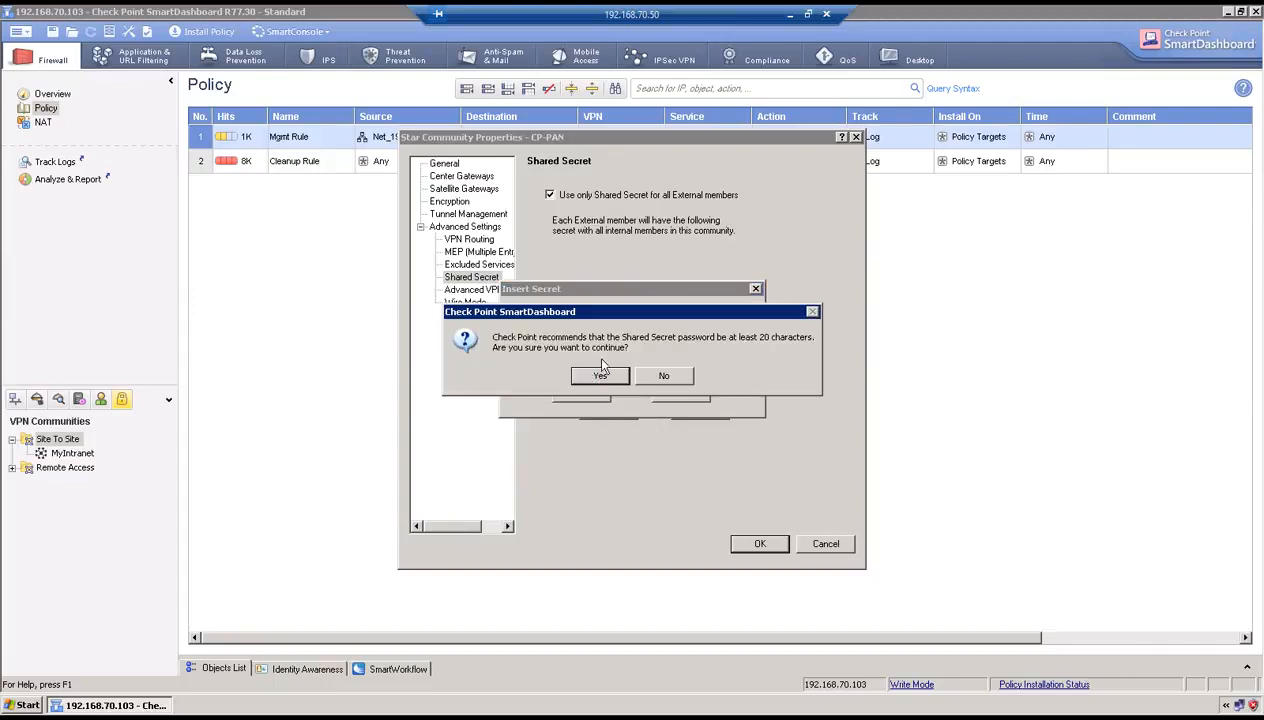
{"action": "left_click", "coordinate": [599, 377]}
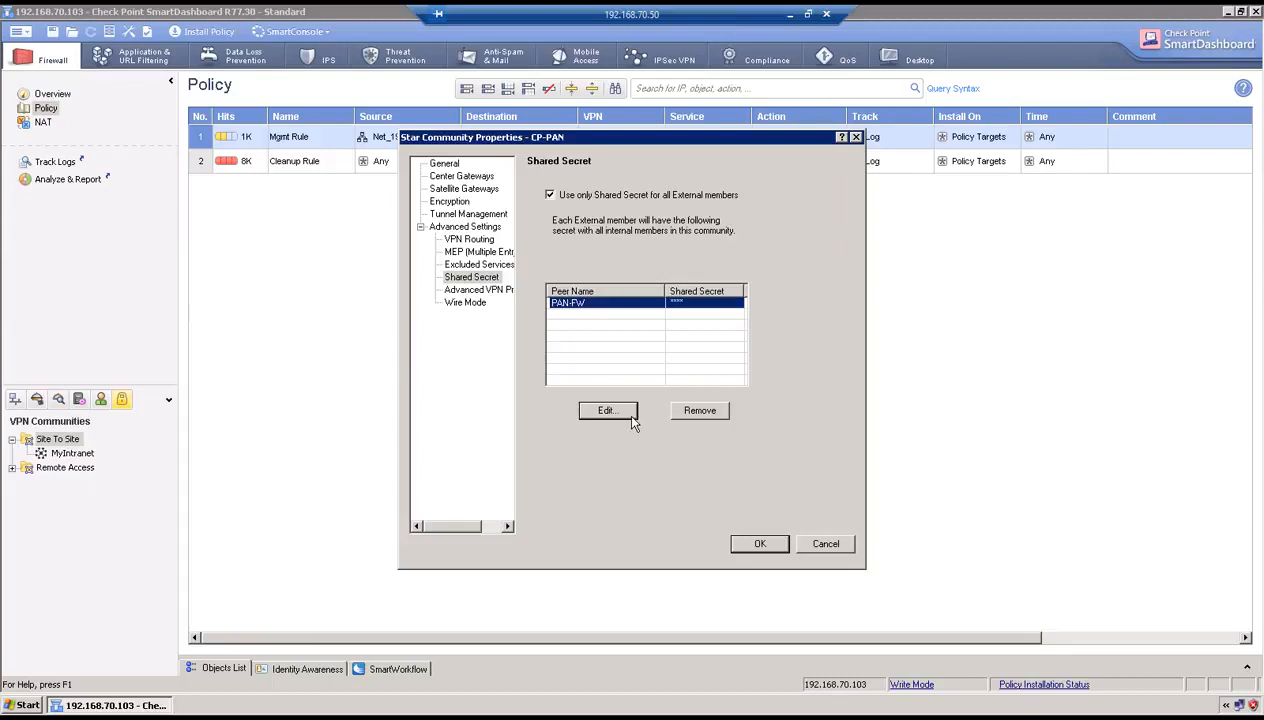
Check the community's advanced VPN properties for both phases and save CP-PAN despite the undefined VPN domain.
{"action": "left_click", "coordinate": [478, 290]}
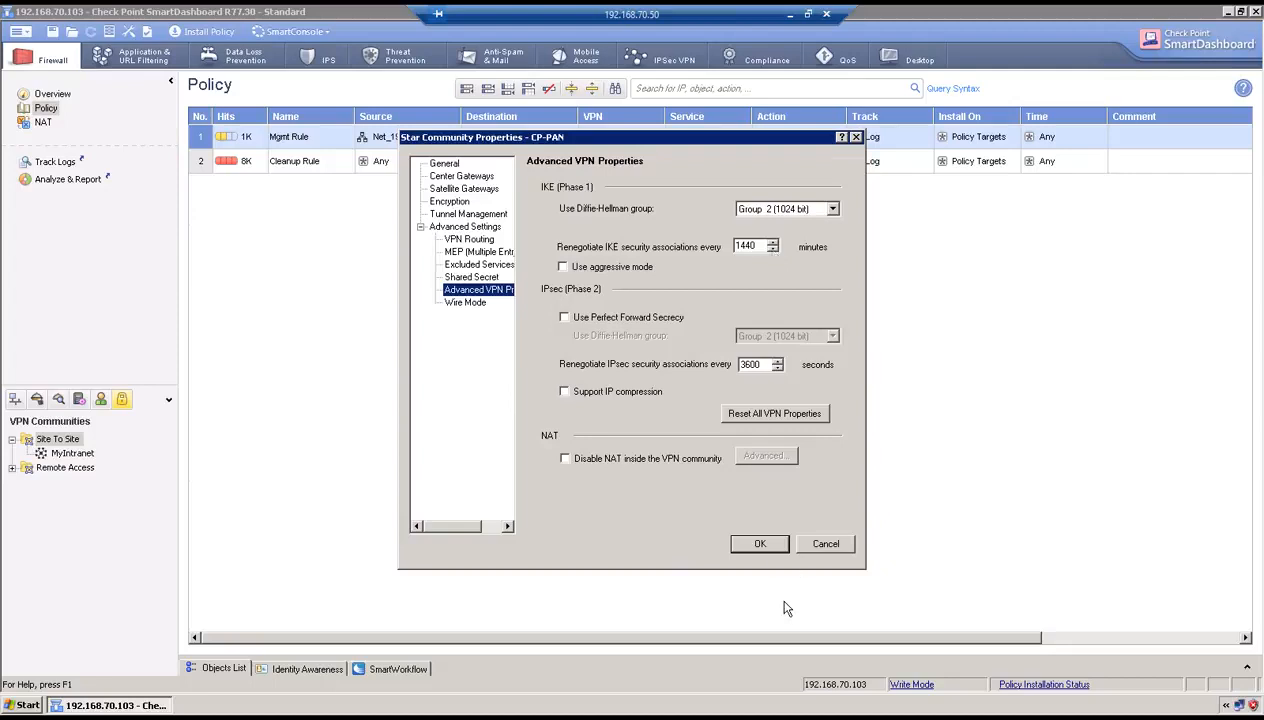
{"action": "left_click", "coordinate": [762, 546]}
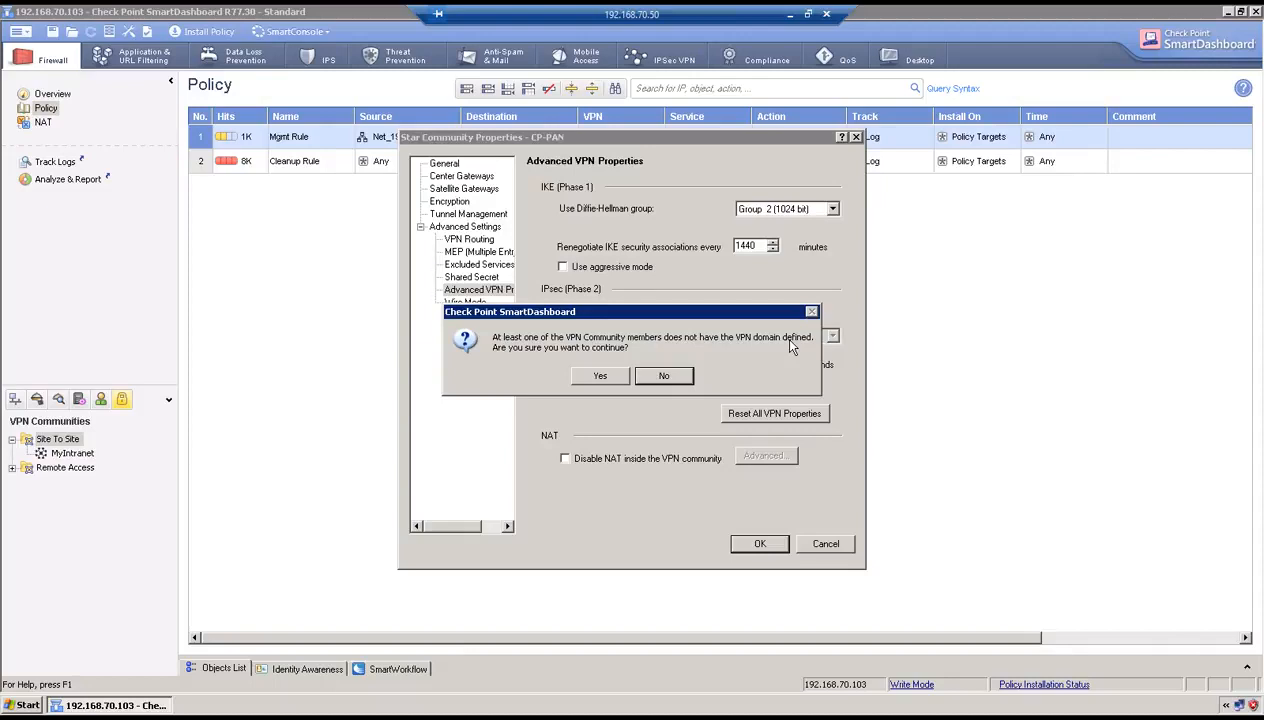
{"action": "left_click", "coordinate": [598, 378]}
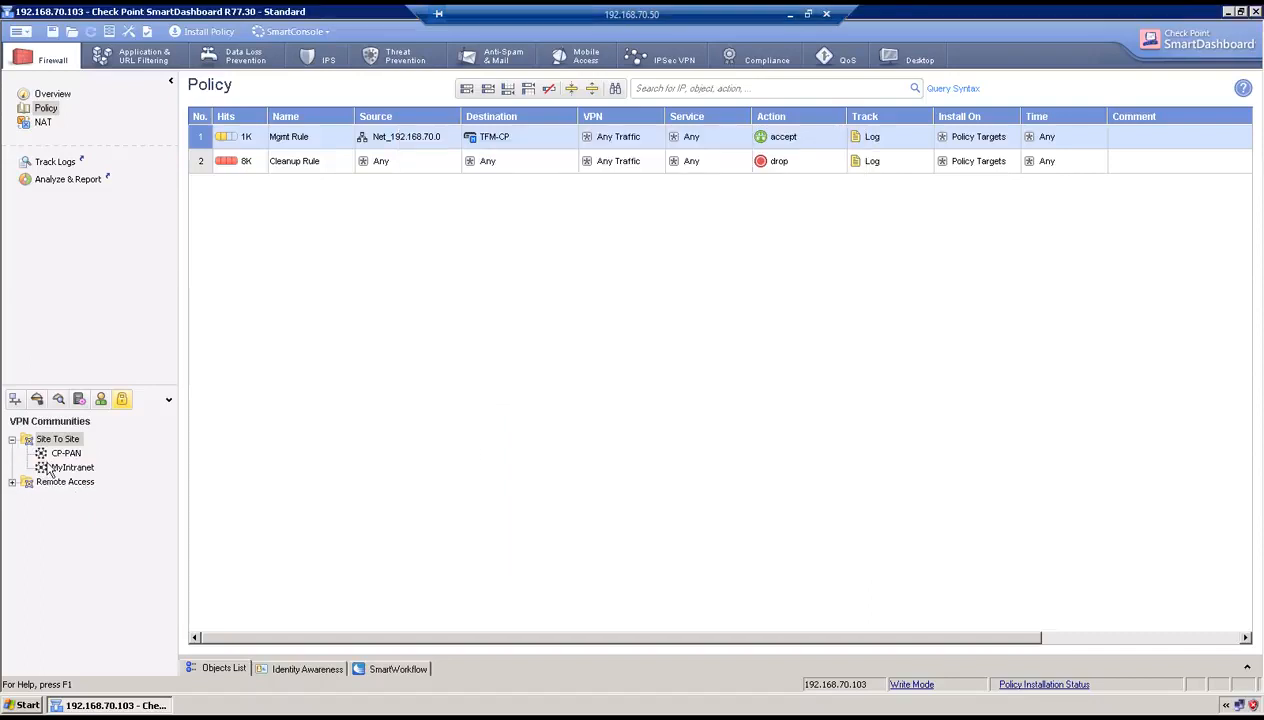
Set the VPN domain of the TFM-CP gateway manually to Net_136.1.125.0 and save the gateway.
{"action": "left_click", "coordinate": [15, 400]}
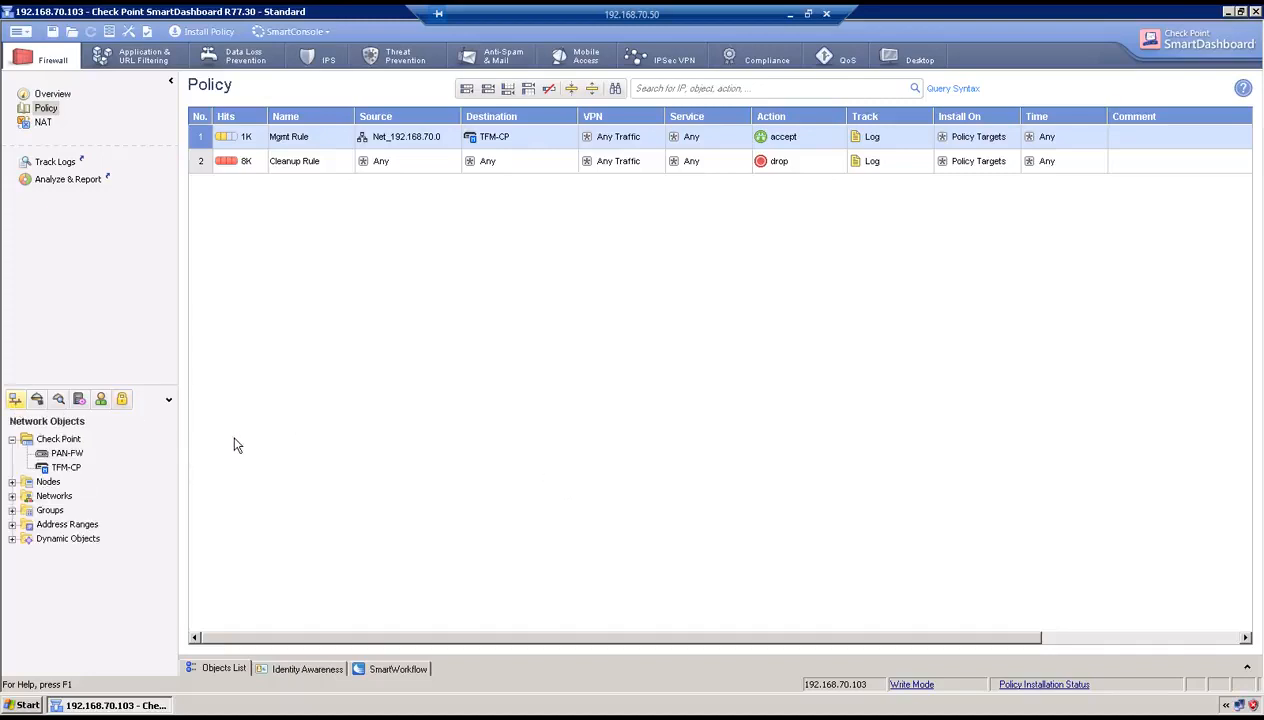
{"action": "double_click", "coordinate": [68, 467]}
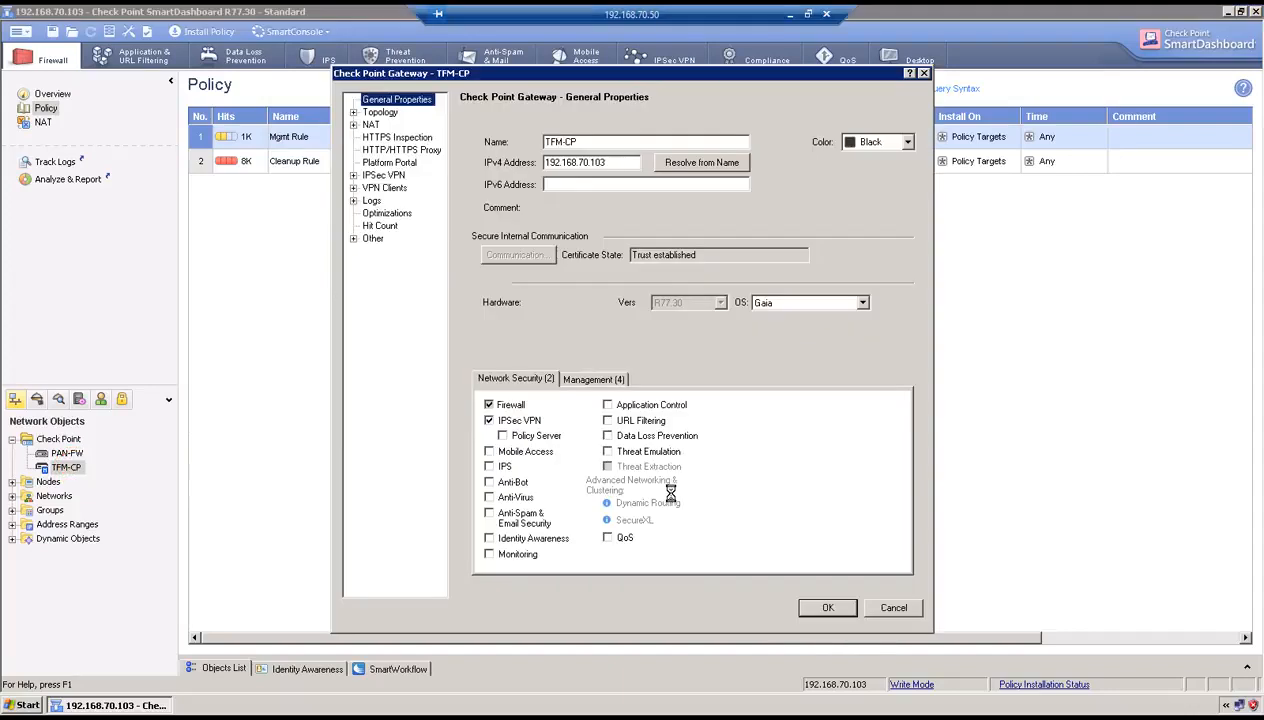
{"action": "left_click", "coordinate": [382, 113]}
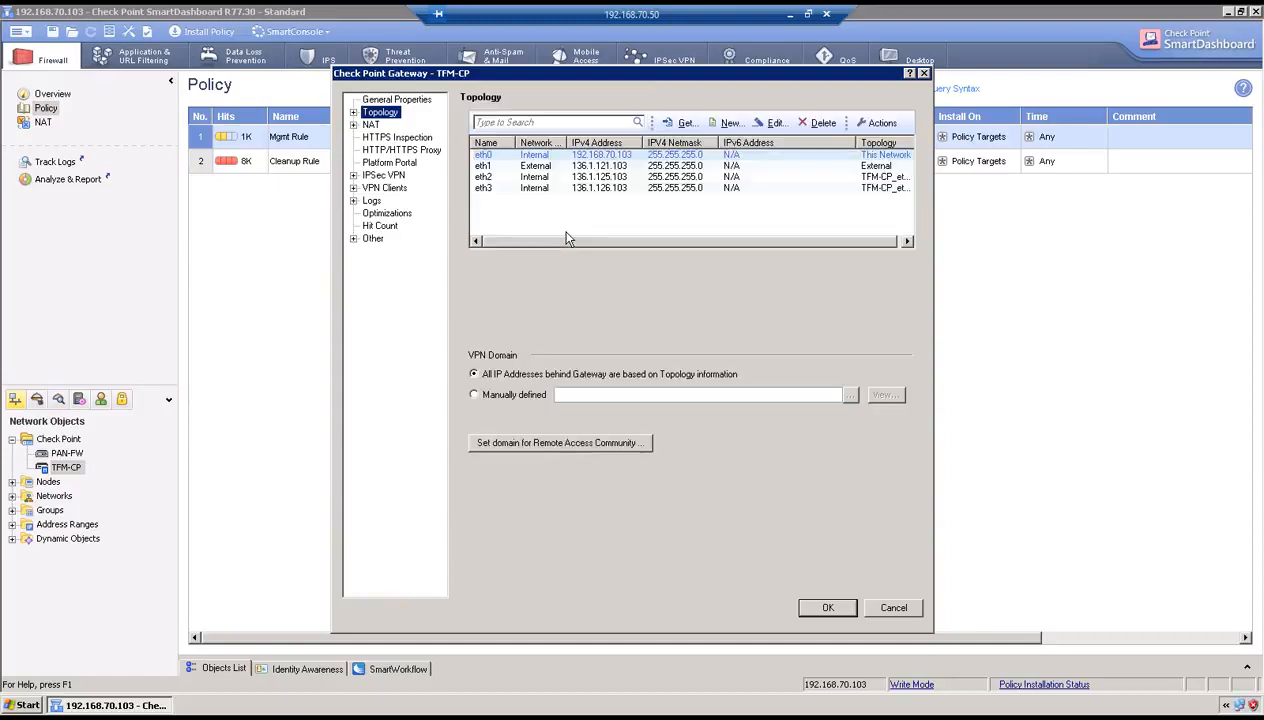
{"action": "left_click", "coordinate": [475, 396]}
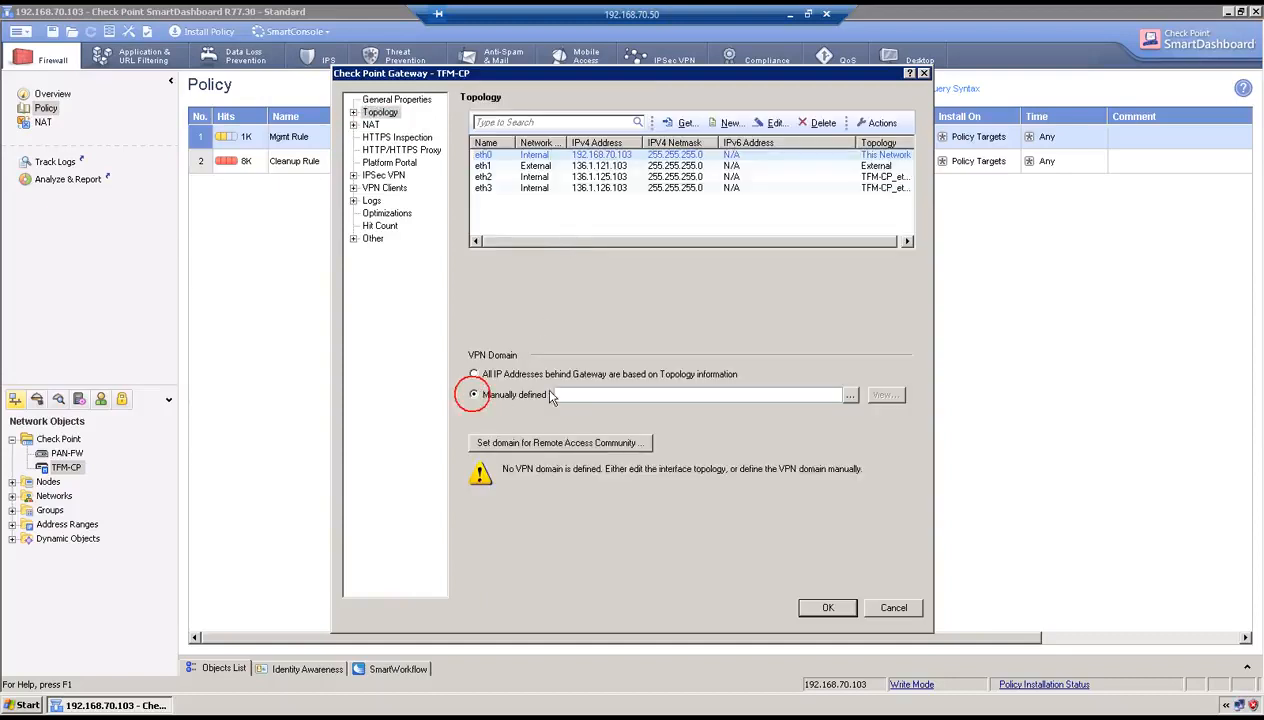
{"action": "left_click", "coordinate": [849, 395]}
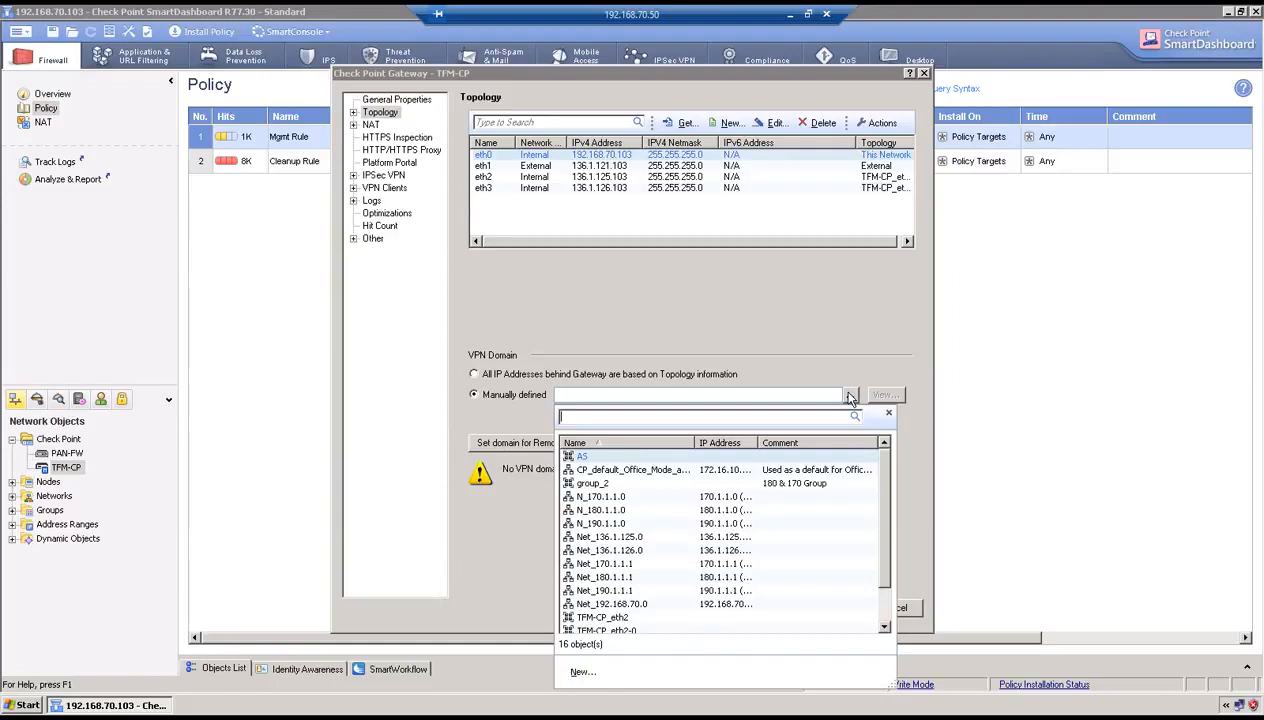
{"action": "left_click", "coordinate": [638, 543]}
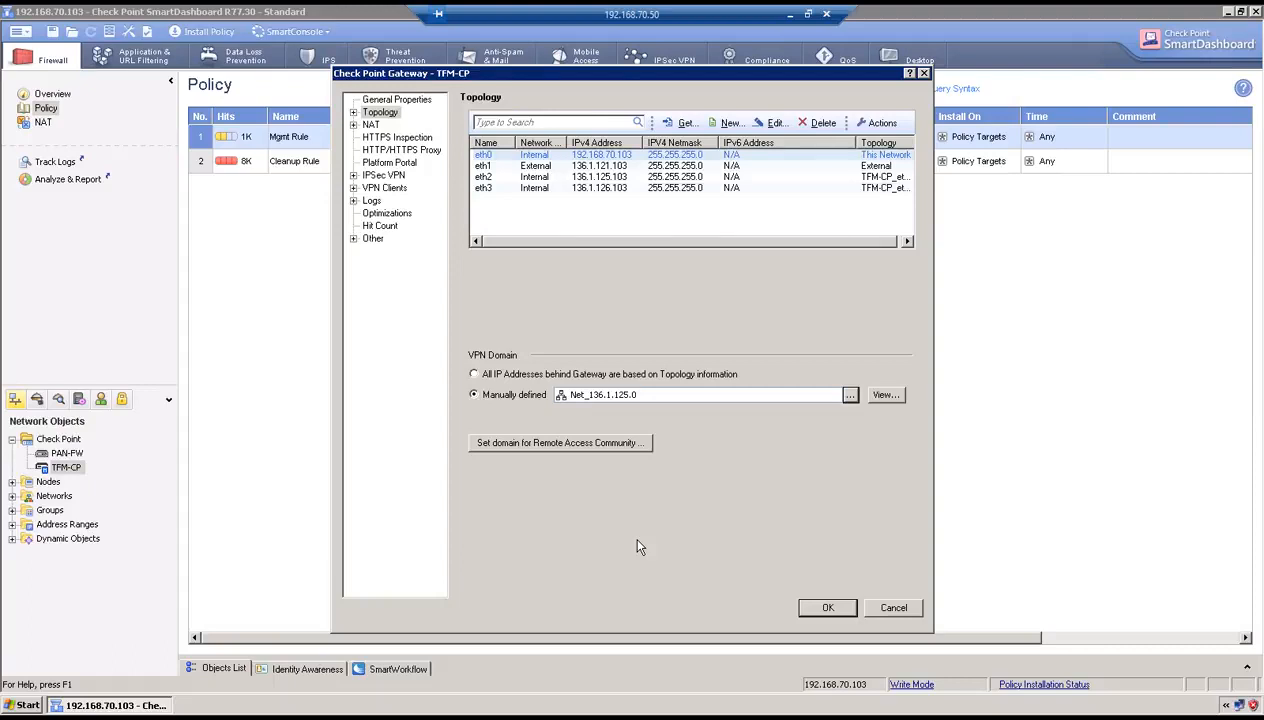
{"action": "left_click", "coordinate": [809, 608]}
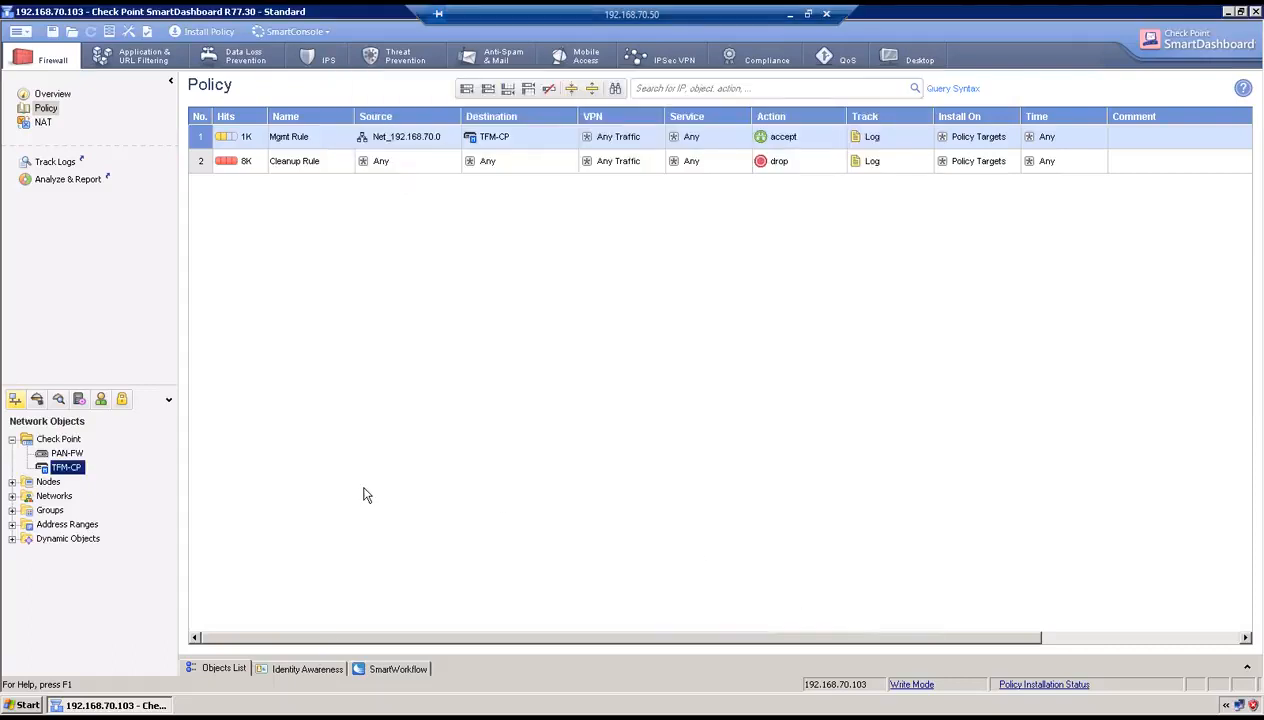
Switch the PAN-FW gateway's VPN domain to manually defined and start a new network object for it.
{"action": "double_click", "coordinate": [67, 453]}
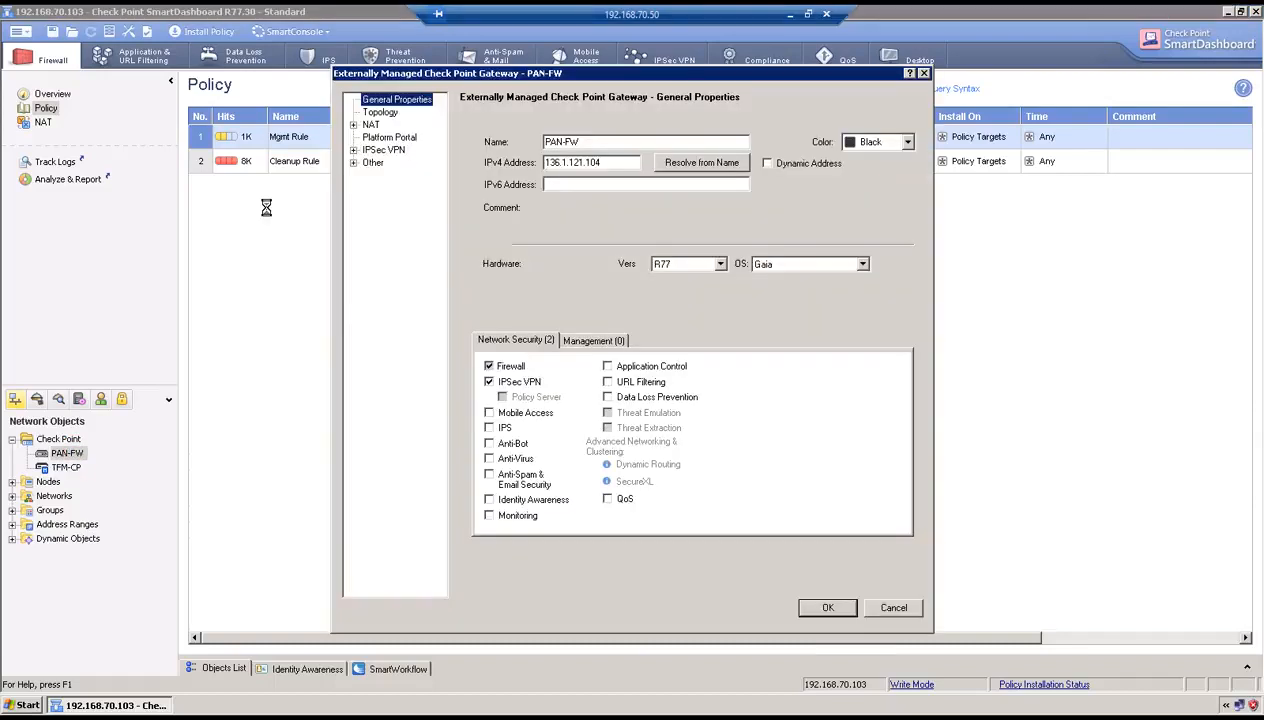
{"action": "left_click", "coordinate": [380, 112]}
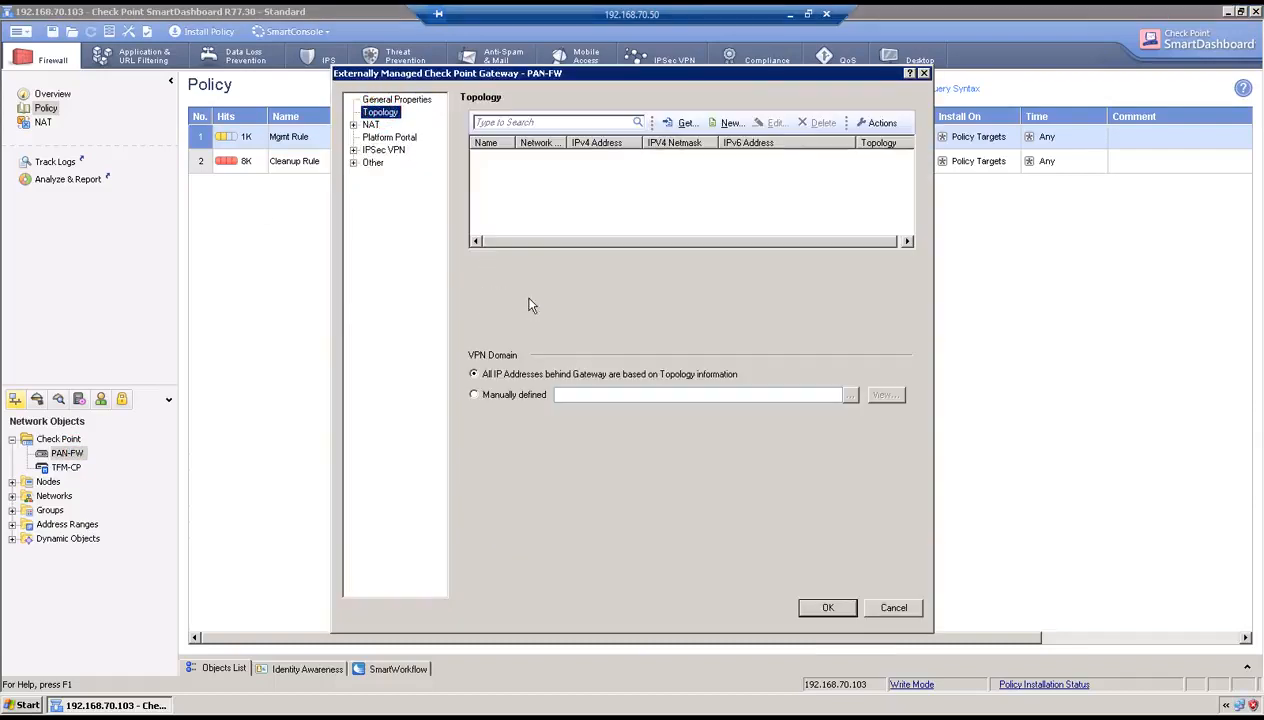
{"action": "left_click", "coordinate": [474, 395]}
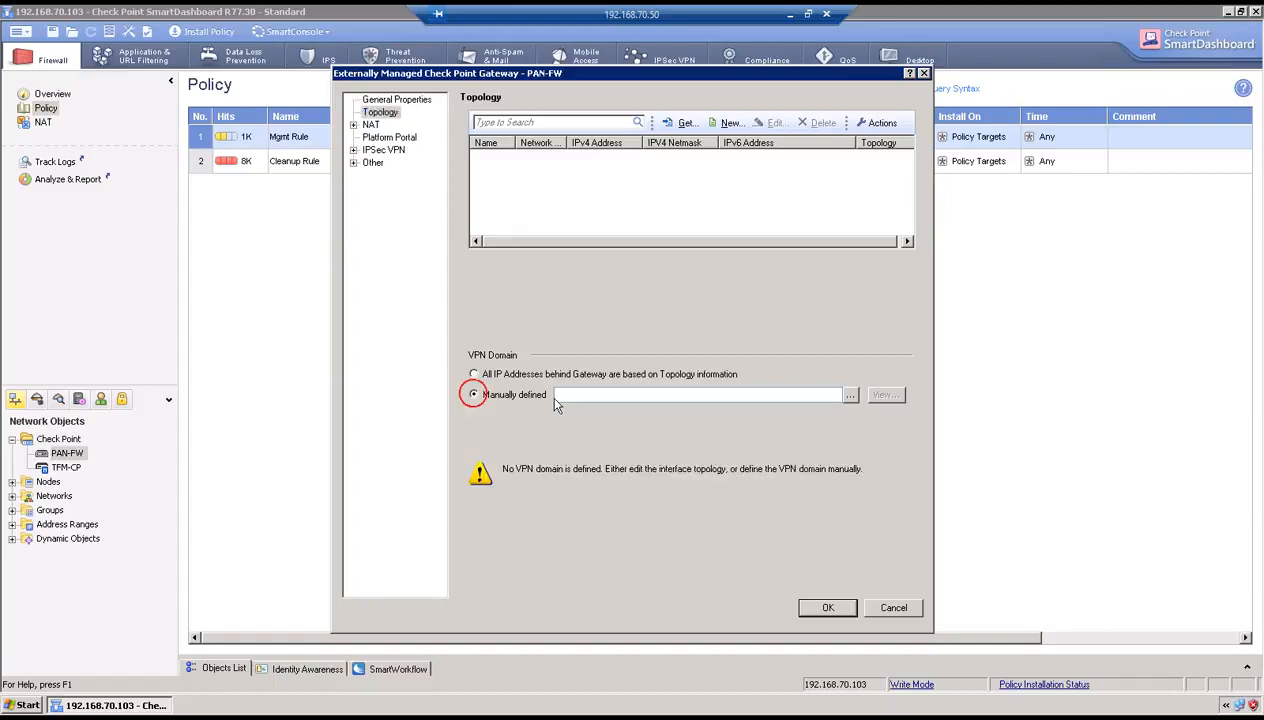
{"action": "left_click", "coordinate": [850, 395]}
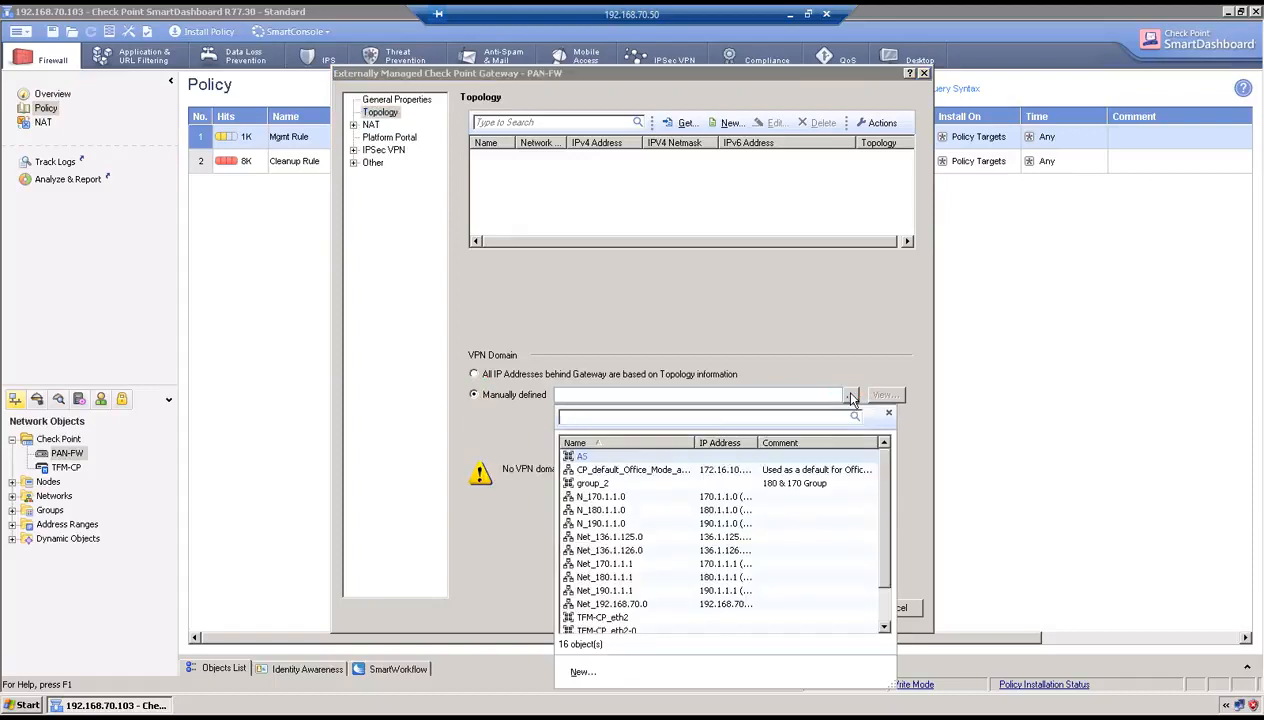
{"action": "scroll", "coordinate": [735, 525], "scroll_direction": "down", "scroll_amount": 1}
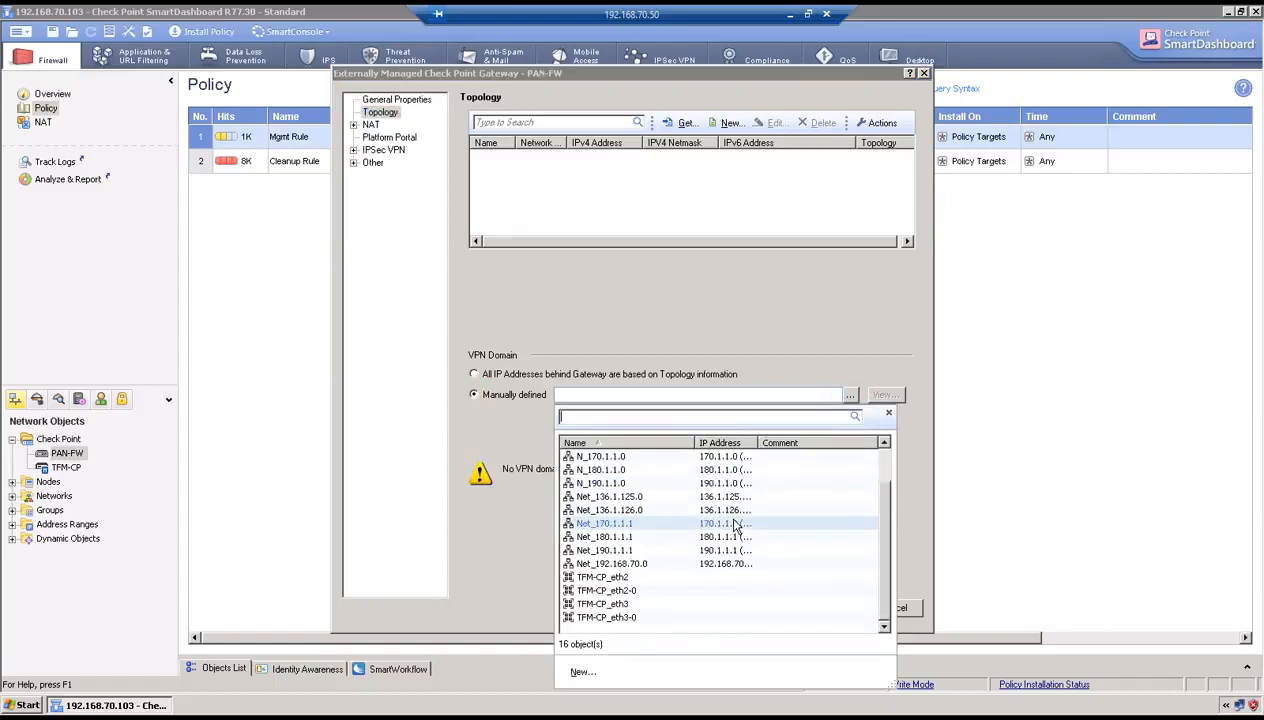
{"action": "left_click", "coordinate": [582, 673]}
{"action": "left_click", "coordinate": [603, 703]}
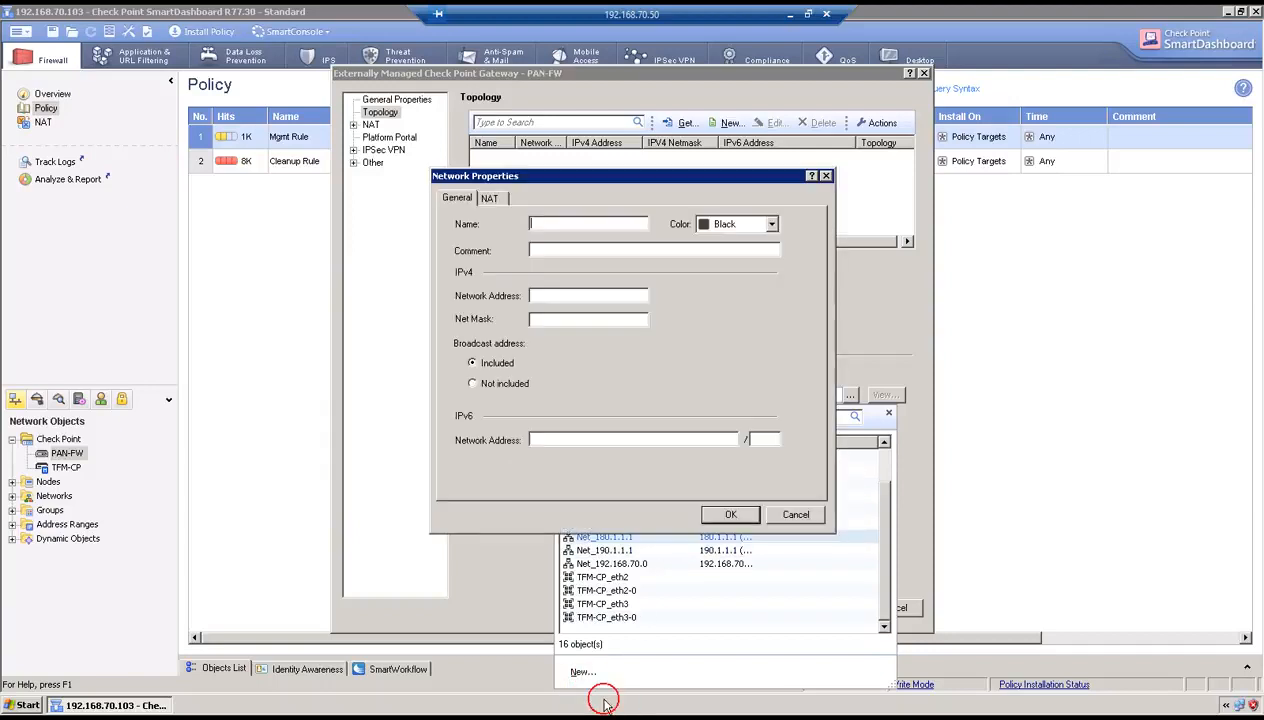
Define the network net-136.1.123.0_24 with address 136.1.123.0 and mask 255.255.255.0 as the VPN domain and save PAN-FW despite the main IP warning.
{"action": "type", "text": "net-136.1.123"}
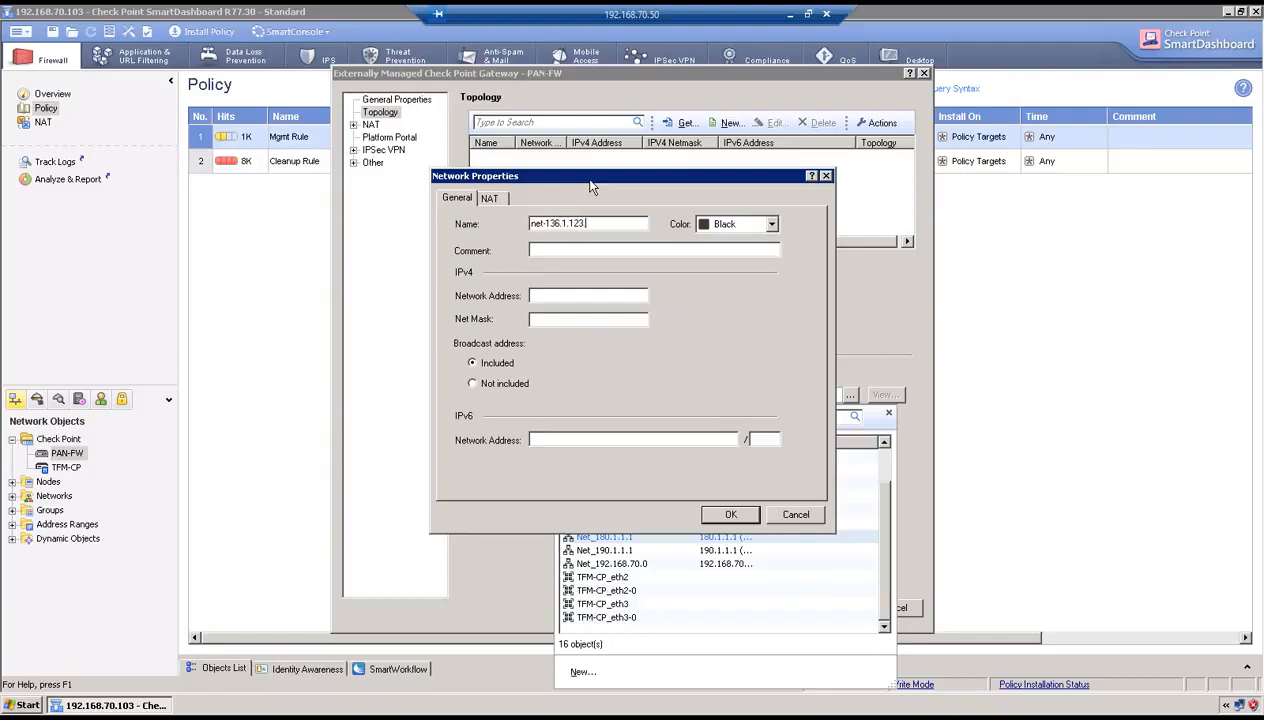
{"action": "type", "text": ".0_24"}
{"action": "left_click", "coordinate": [583, 292]}
{"action": "type", "text": "136.1.123"}
{"action": "type", "text": "255.255.255"}
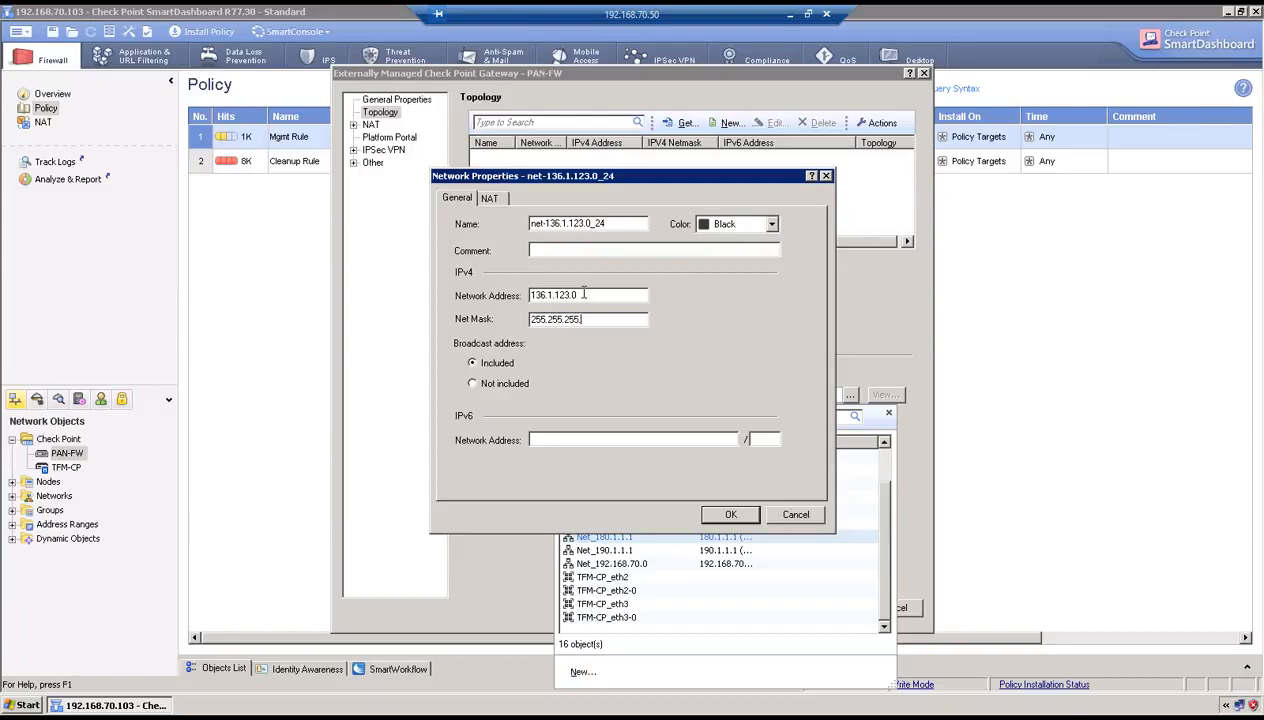
{"action": "type", "text": ".0"}
{"action": "left_click", "coordinate": [720, 512]}
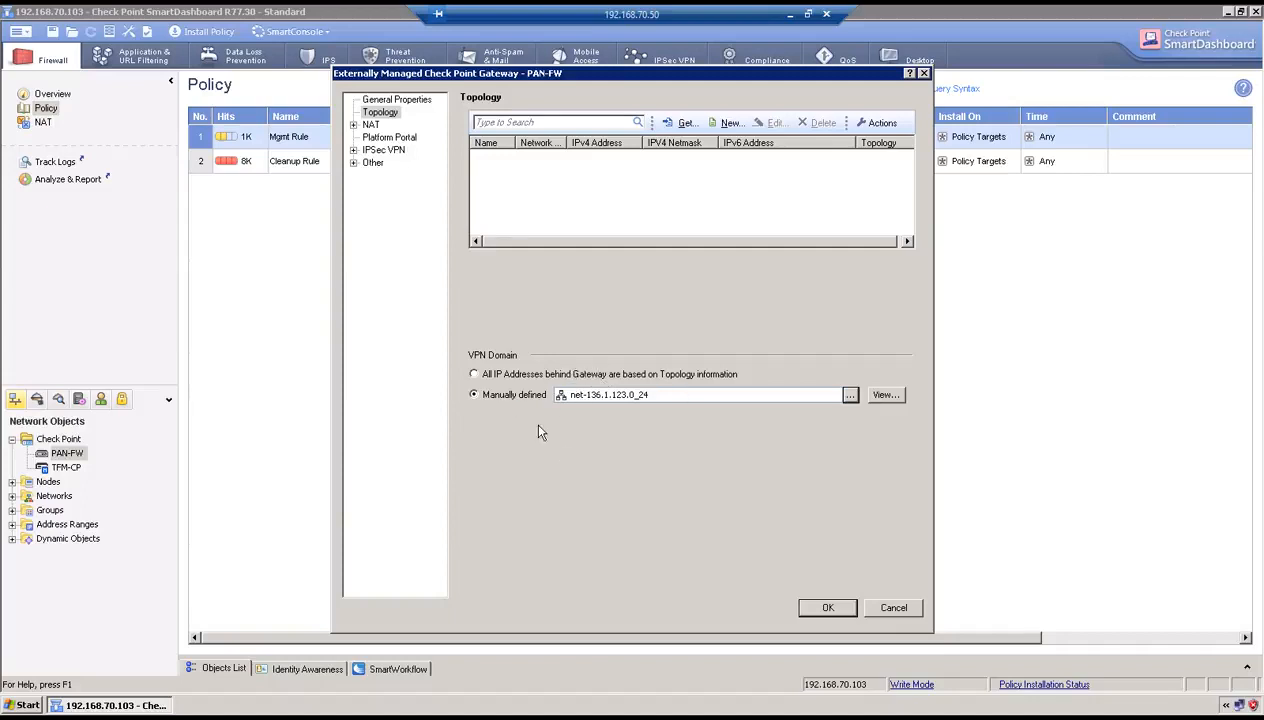
{"action": "left_click", "coordinate": [825, 609]}
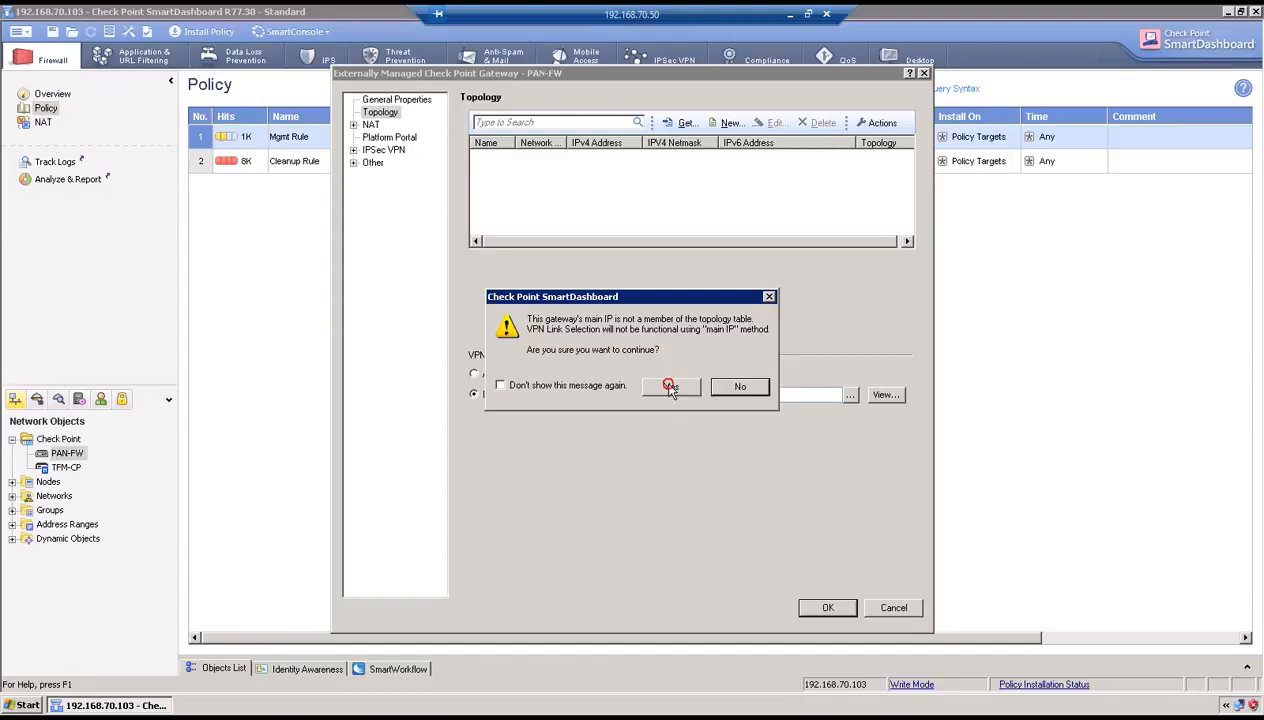
{"action": "key", "text": "Return"}
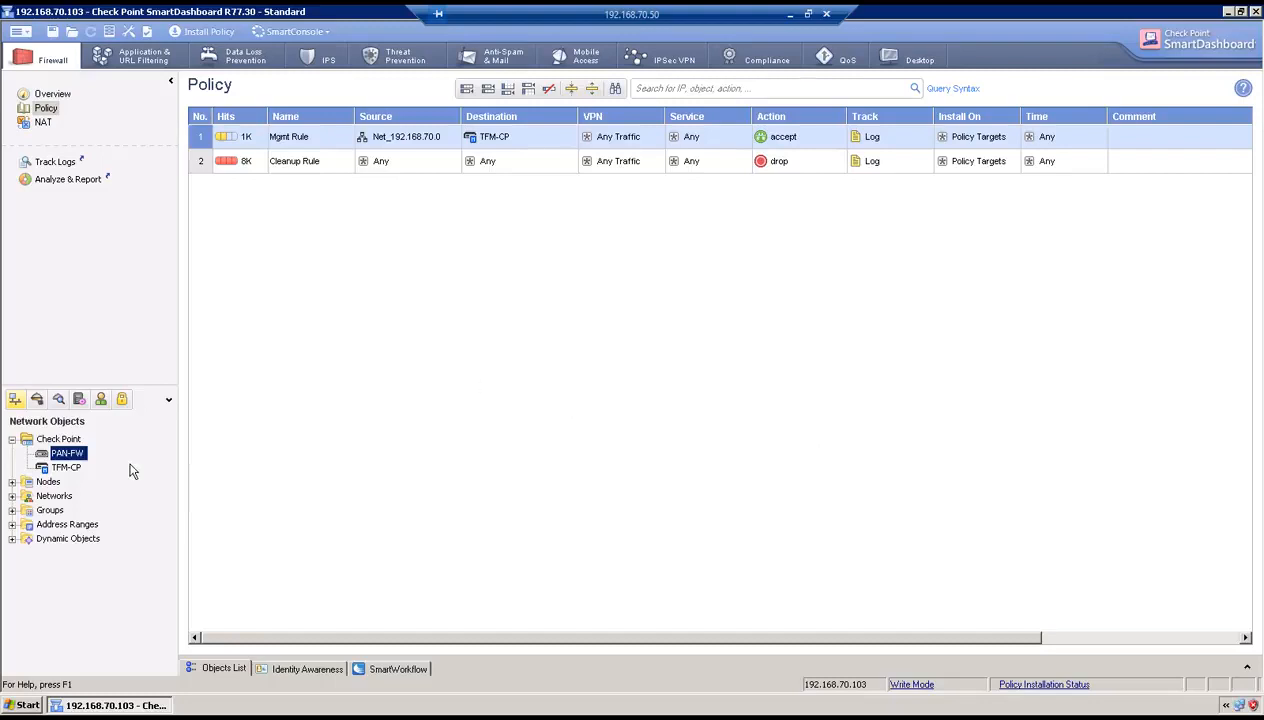
Open the TFM-CP gateway's properties and check the Check Point interface addresses in the Word document's network diagram.
{"action": "double_click", "coordinate": [67, 467]}
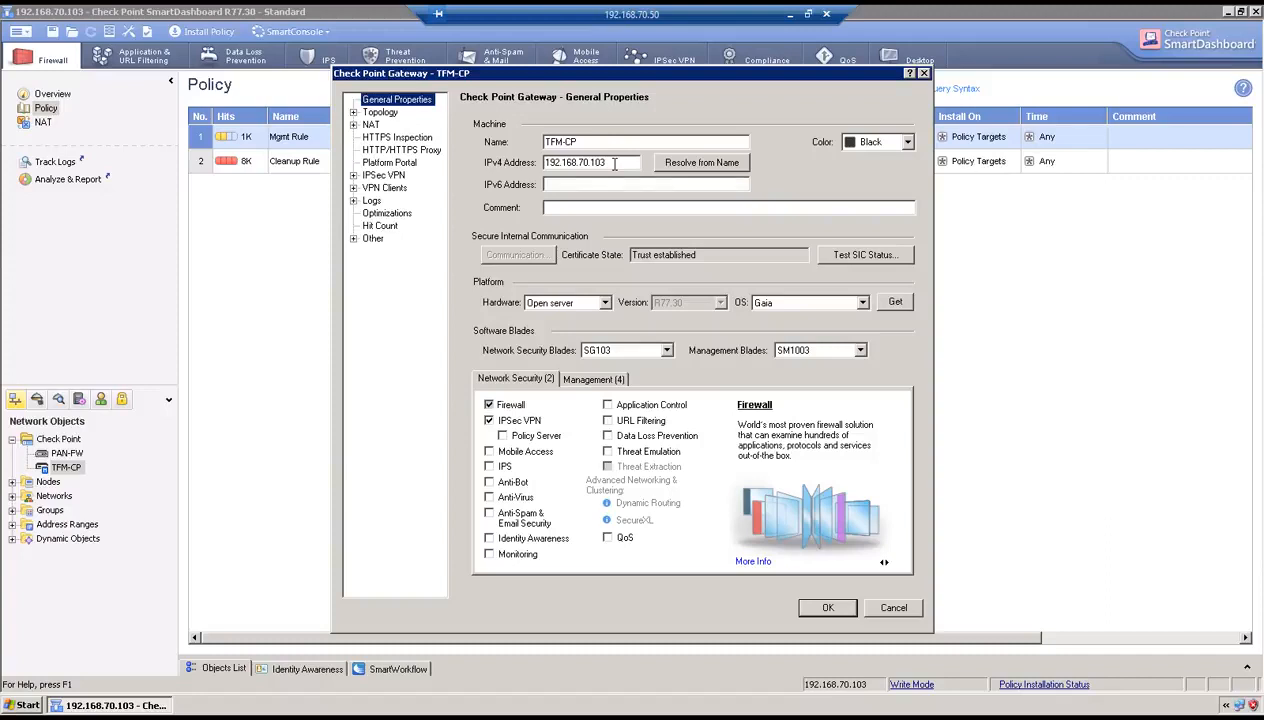
{"action": "left_click", "coordinate": [790, 15]}
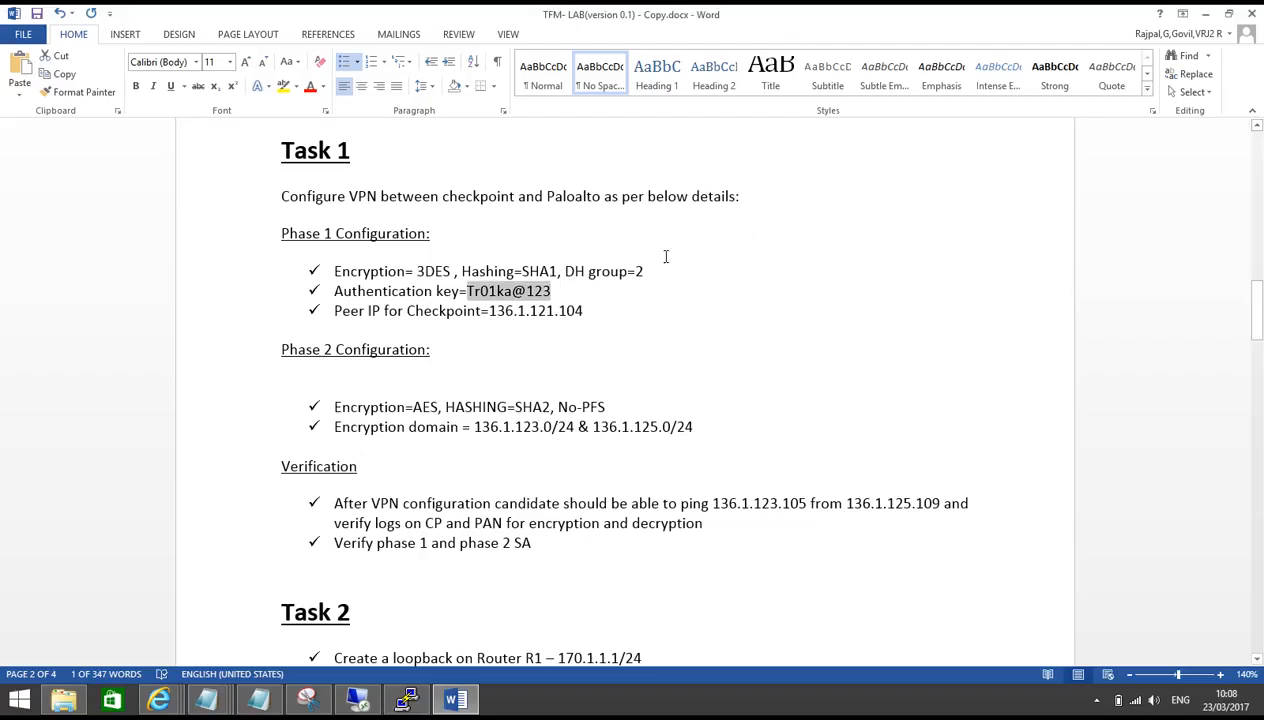
{"action": "scroll", "coordinate": [668, 264], "scroll_direction": "up", "scroll_amount": 5}
{"action": "scroll", "coordinate": [669, 270], "scroll_direction": "up", "scroll_amount": 10}
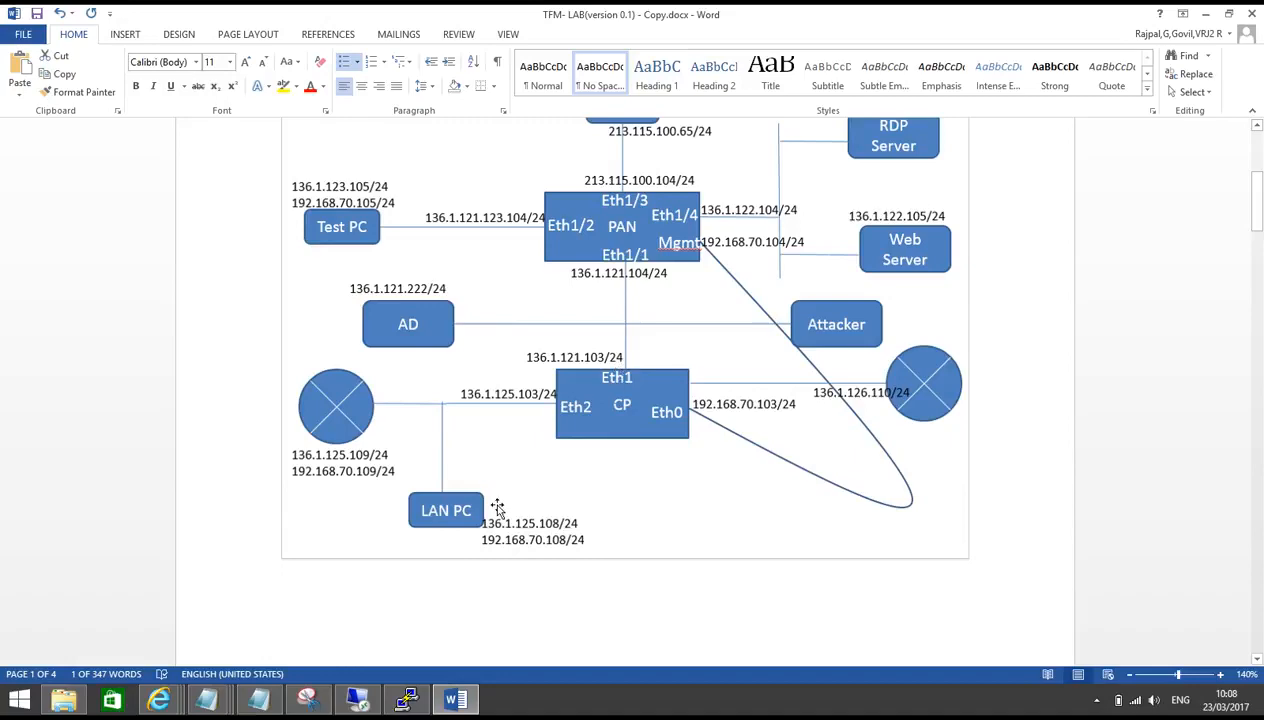
Back in SmartDashboard, set TFM-CP's VPN link selection to always use 136.1.121.103 from the topology table and save the gateway.
{"action": "left_click", "coordinate": [358, 698]}
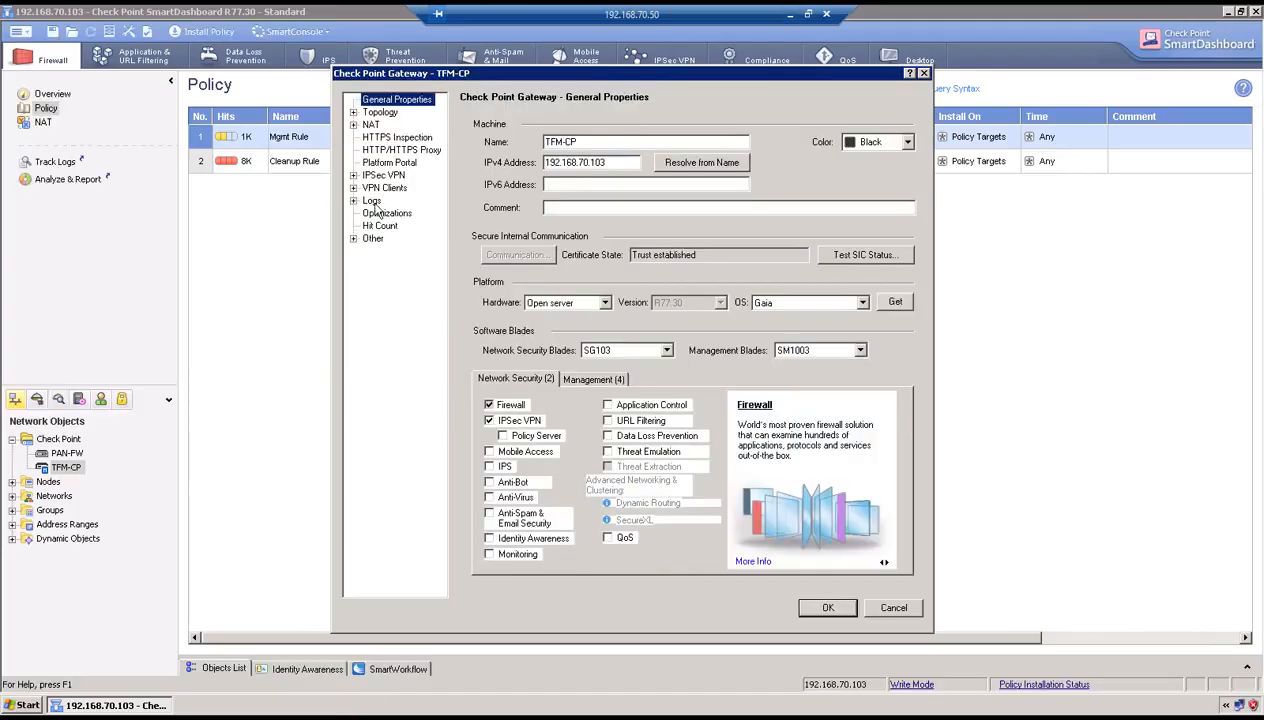
{"action": "left_click", "coordinate": [353, 175]}
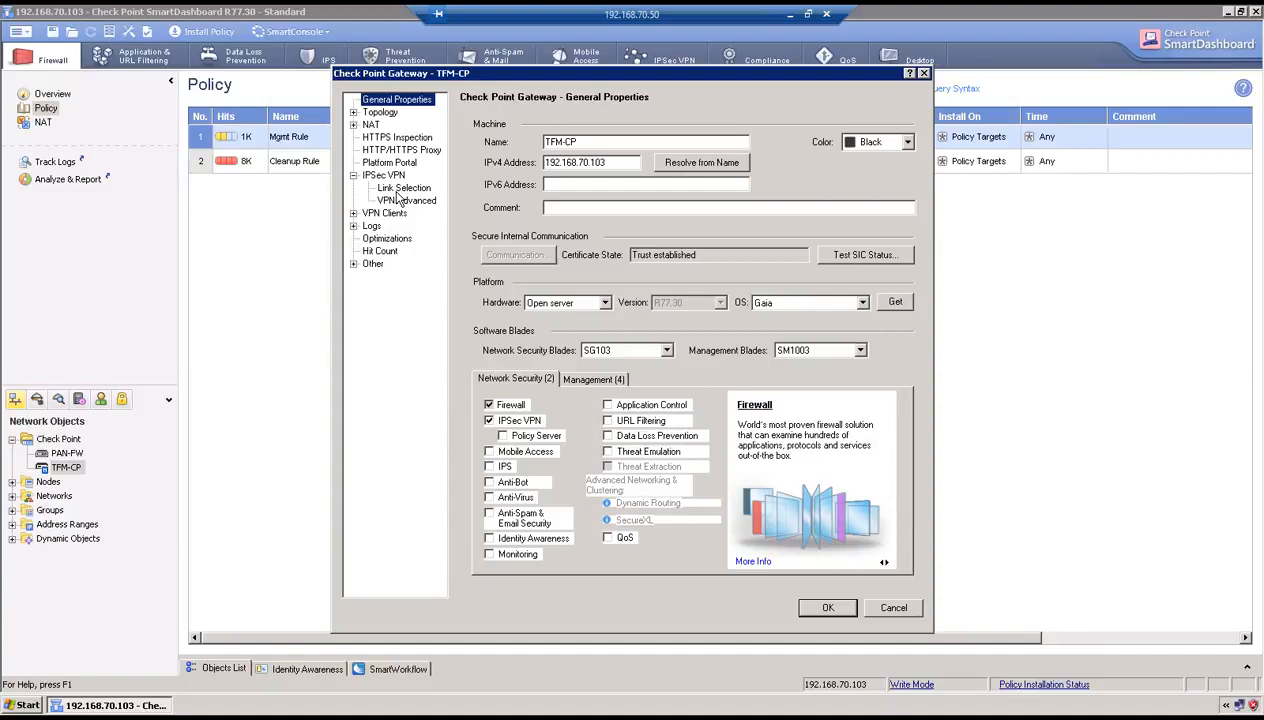
{"action": "left_click", "coordinate": [400, 189]}
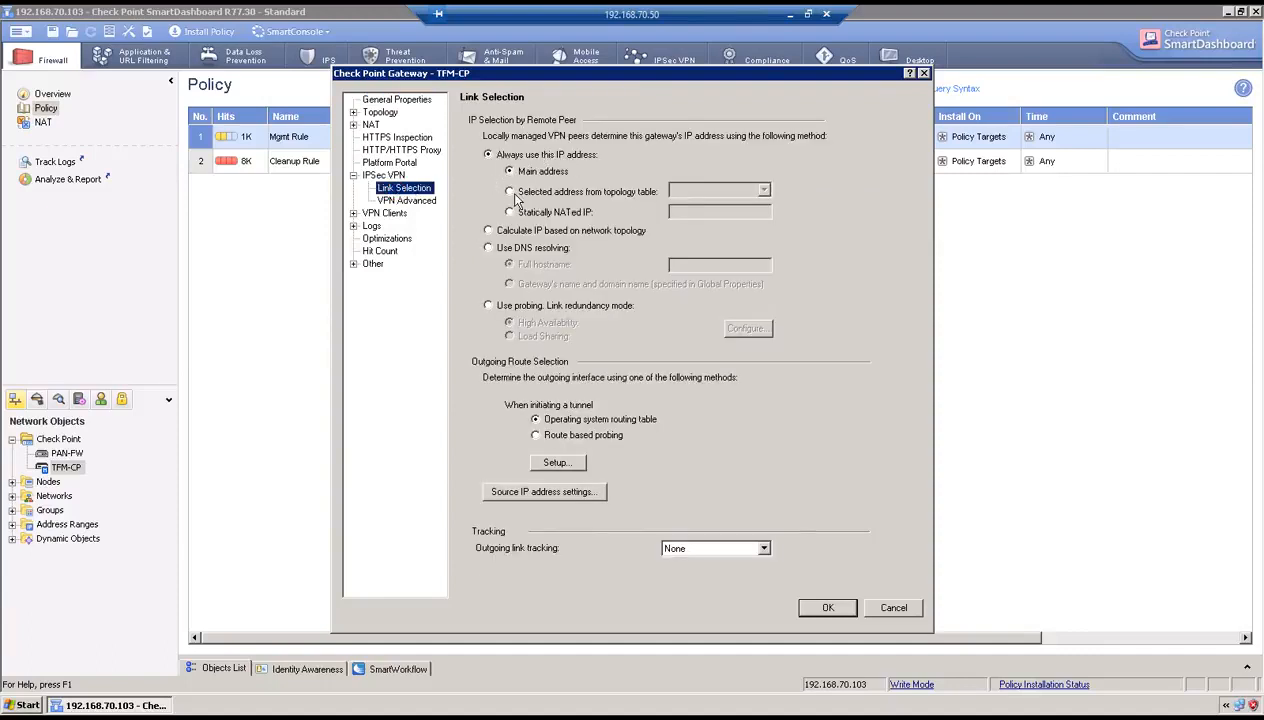
{"action": "left_click", "coordinate": [509, 191]}
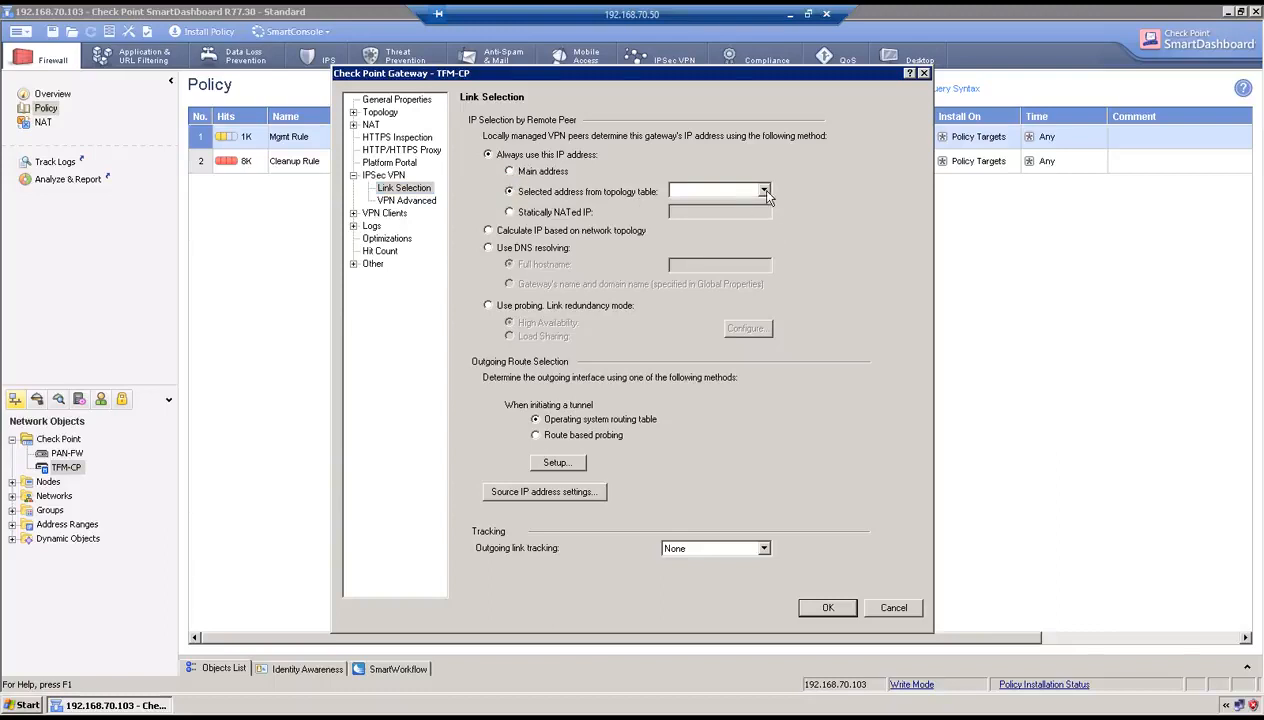
{"action": "left_click", "coordinate": [764, 191]}
{"action": "left_click", "coordinate": [715, 205]}
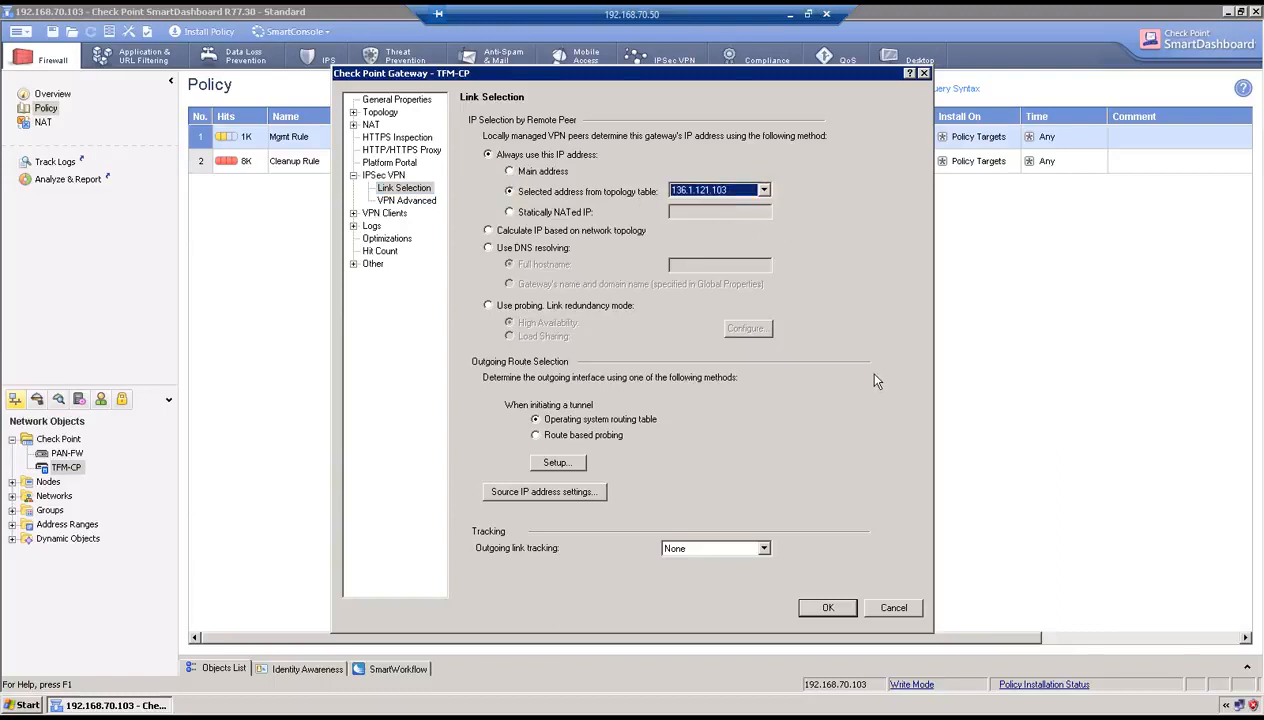
{"action": "left_click", "coordinate": [826, 609]}
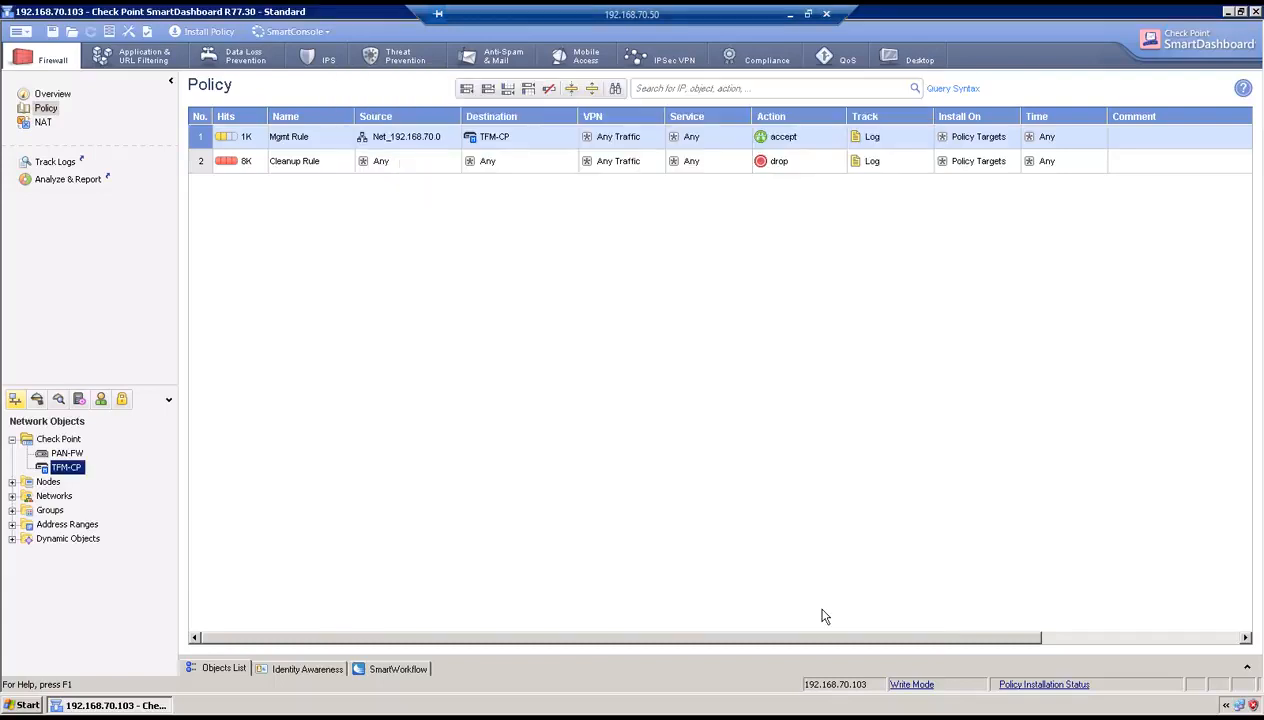
Add a new rule below the Mgmt Rule and set its source to Net_136.1.125.0.
{"action": "right_click", "coordinate": [197, 136]}
{"action": "mouse_move", "coordinate": [290, 148]}
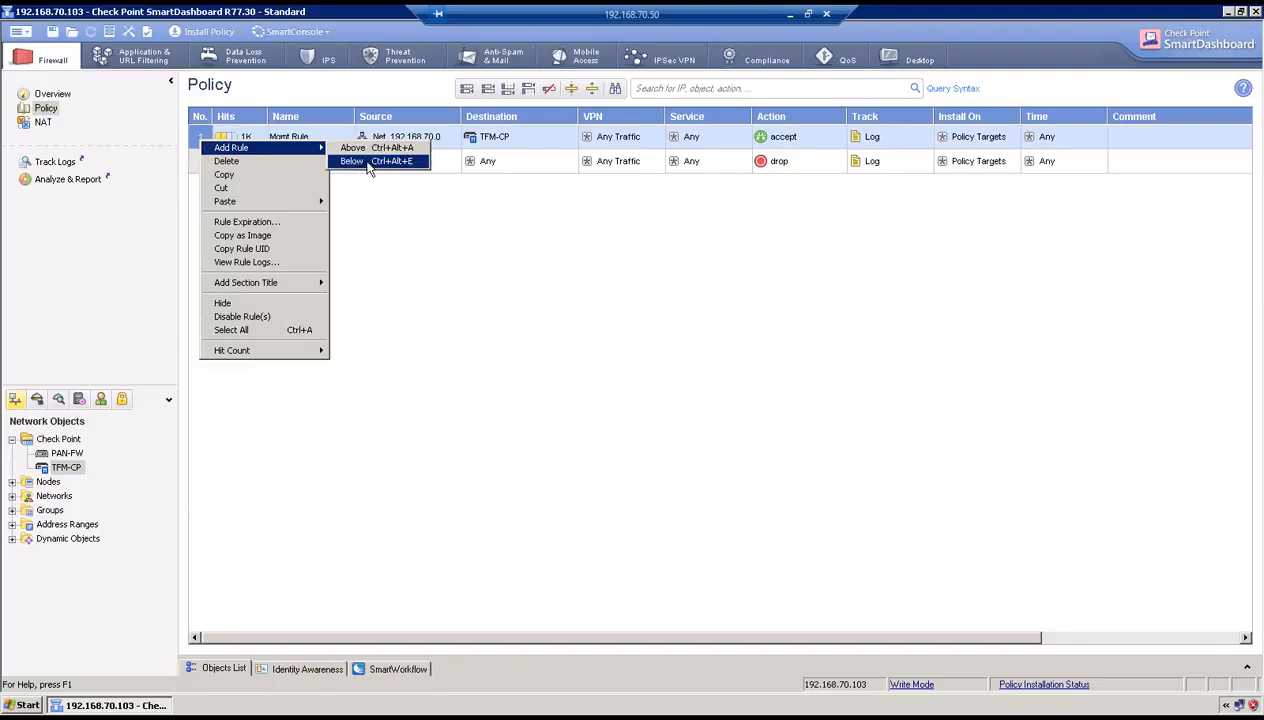
{"action": "left_click", "coordinate": [368, 161]}
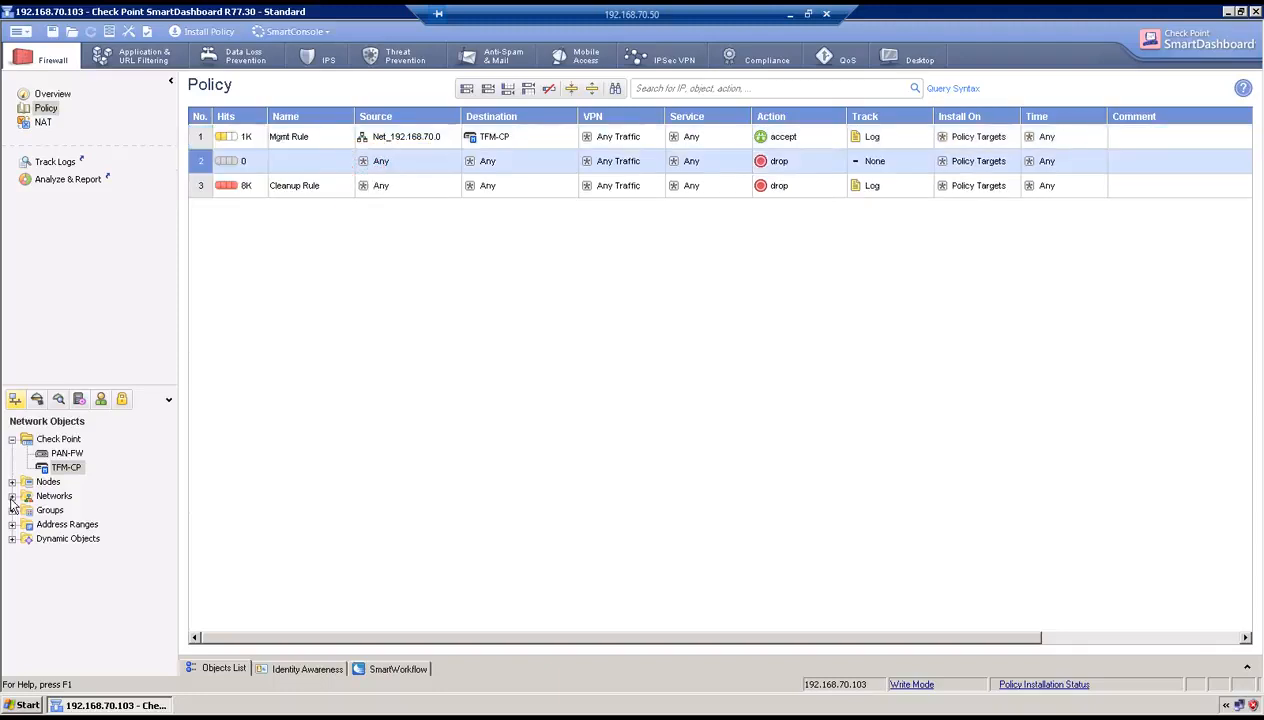
{"action": "left_click", "coordinate": [456, 158]}
{"action": "scroll", "coordinate": [556, 248], "scroll_direction": "down", "scroll_amount": 2}
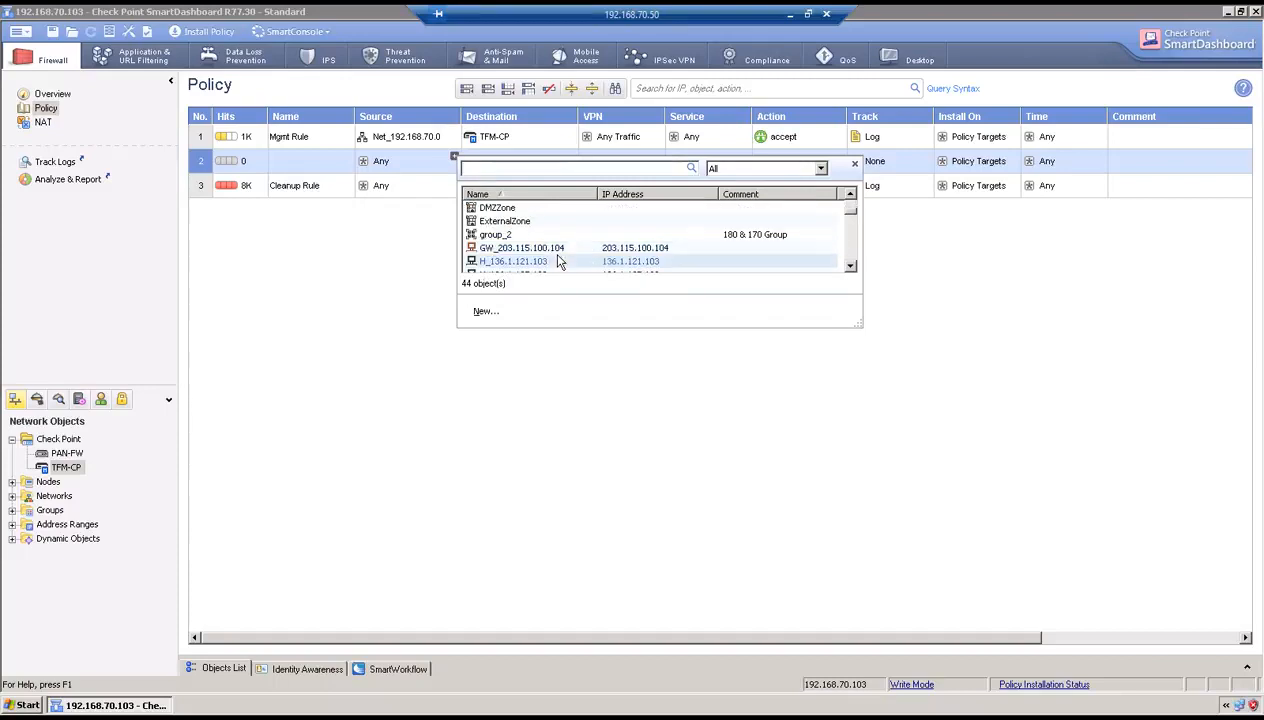
{"action": "left_click", "coordinate": [850, 267]}
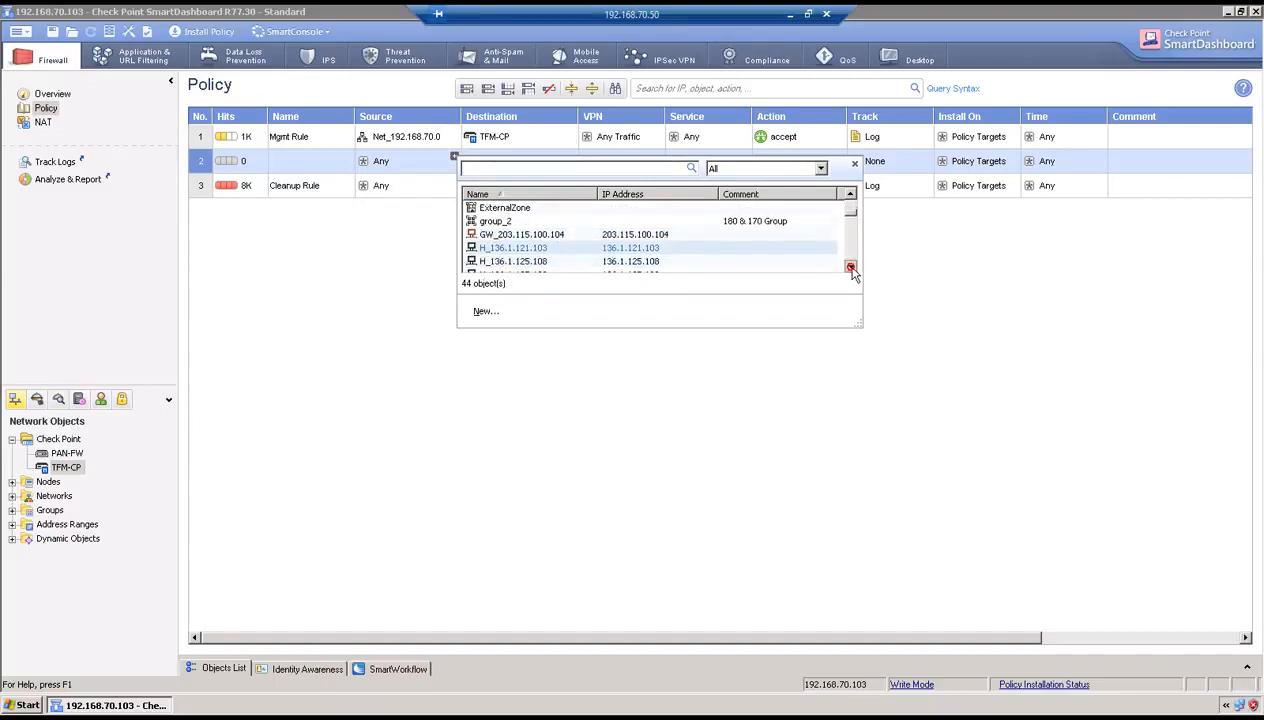
{"action": "left_click", "coordinate": [850, 267]}
{"action": "scroll", "coordinate": [787, 262], "scroll_direction": "down", "scroll_amount": 2}
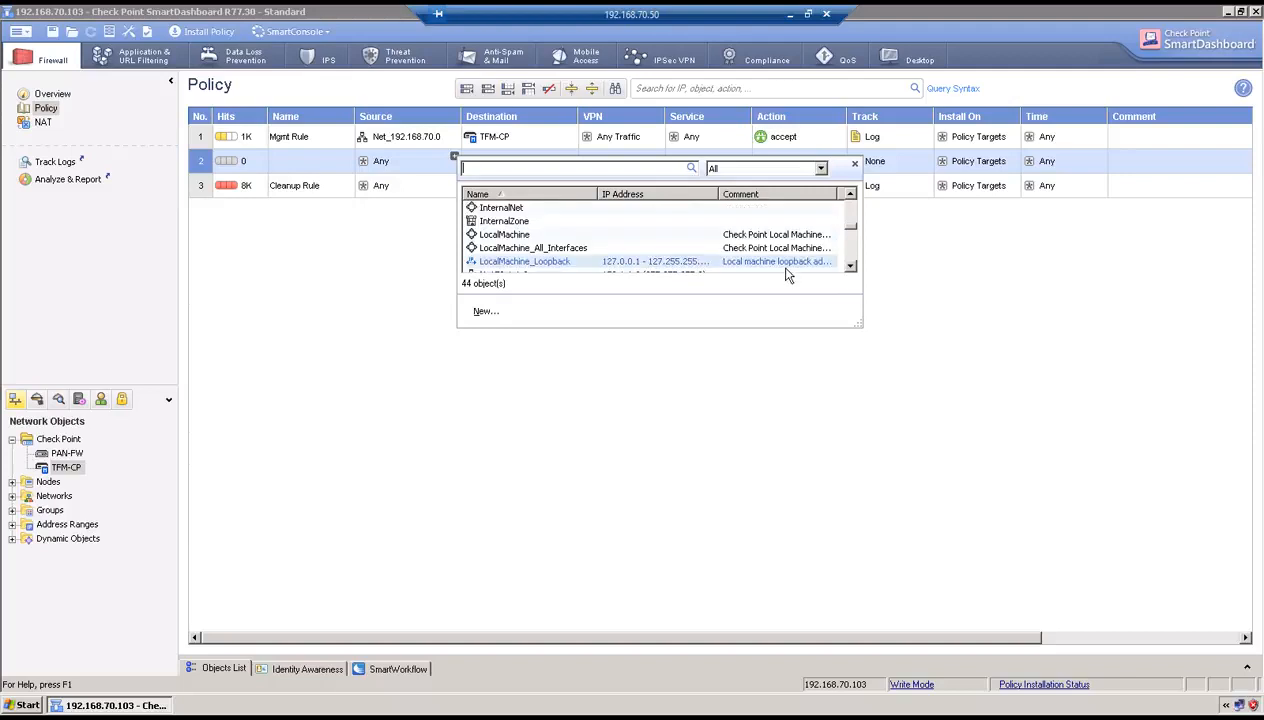
{"action": "scroll", "coordinate": [780, 268], "scroll_direction": "down", "scroll_amount": 3}
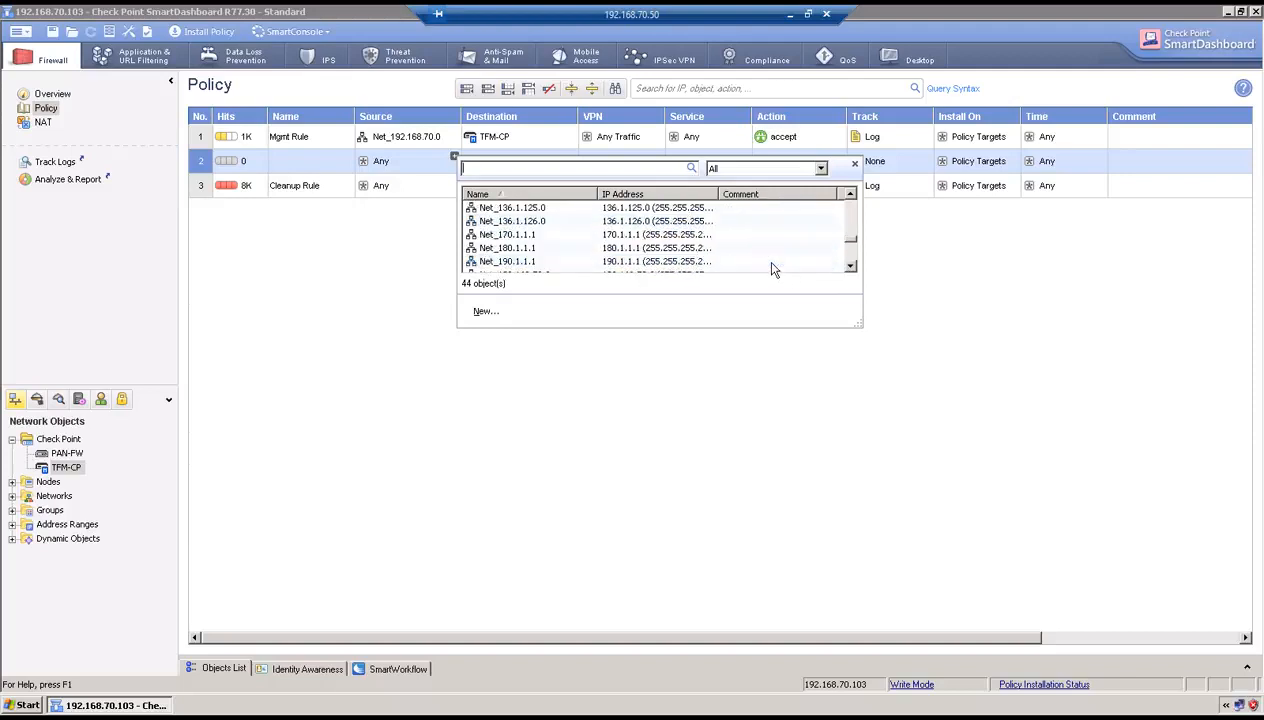
{"action": "left_click", "coordinate": [512, 210]}
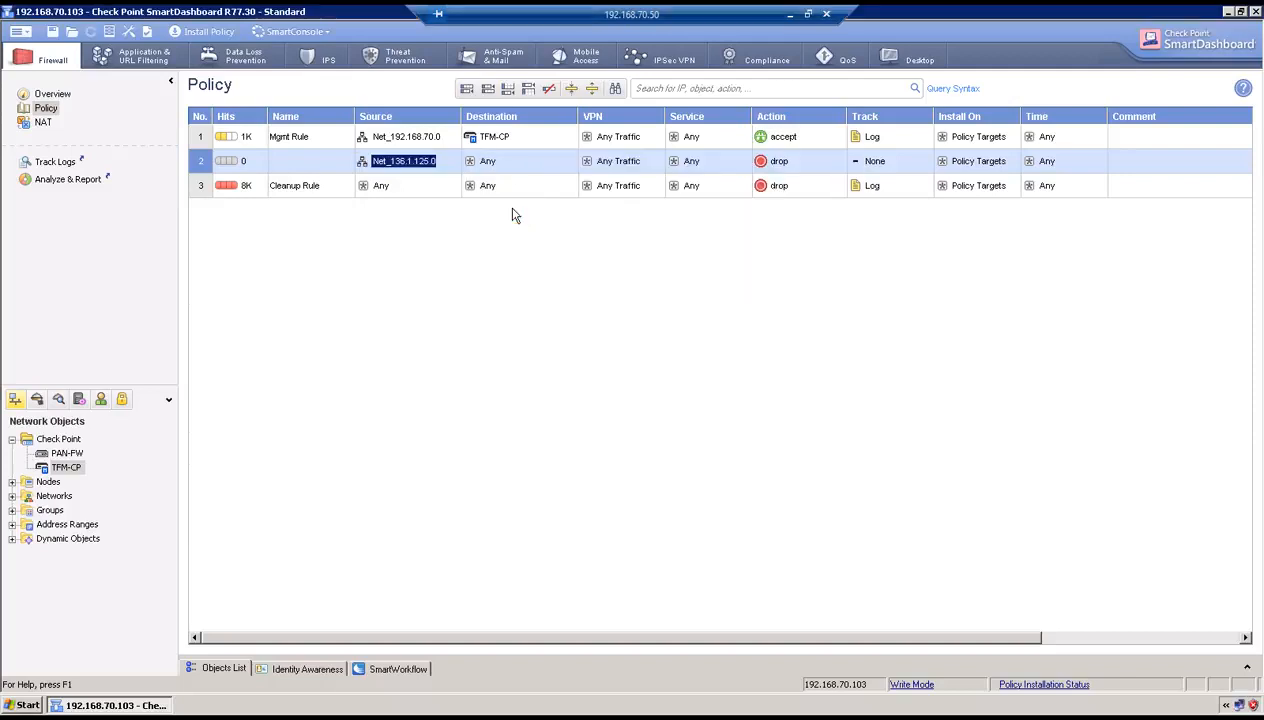
Copy Net_136.1.125.0 to rule 2's destination and add net-136.1.123.0_24 to both its source and destination.
{"action": "left_click_drag", "start_coordinate": [525, 170], "coordinate": [535, 170]}
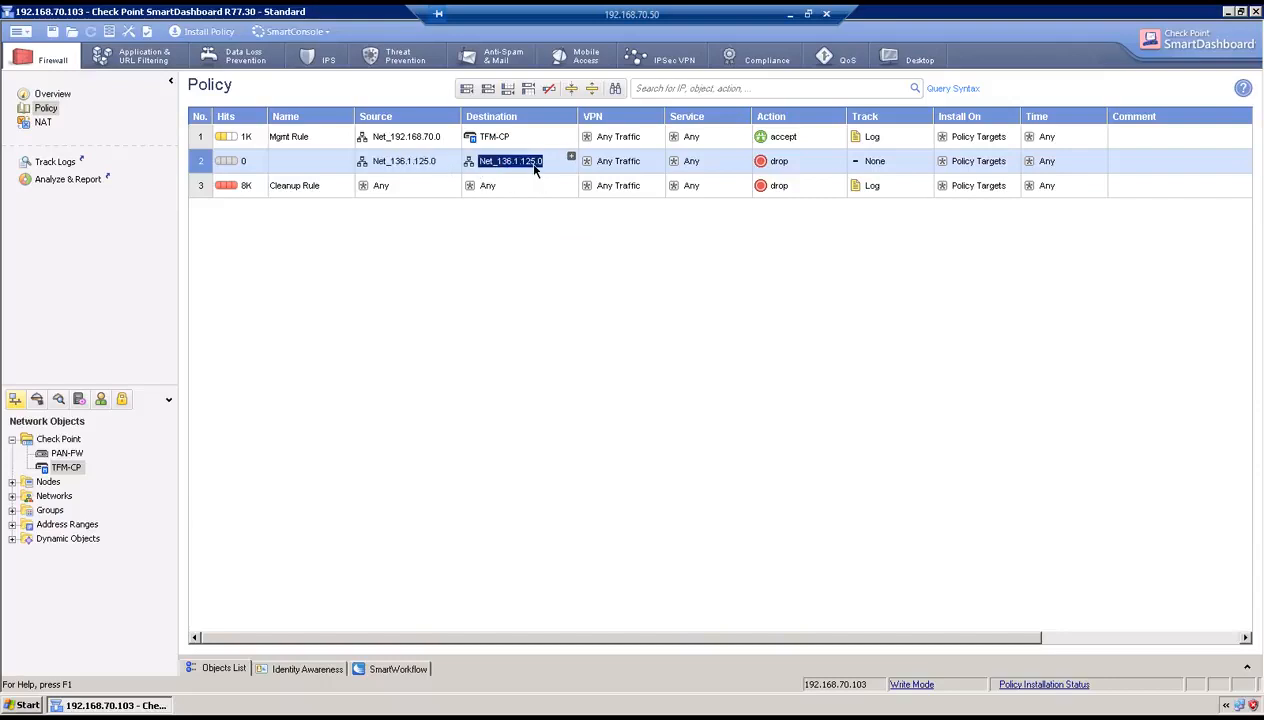
{"action": "left_click", "coordinate": [456, 163]}
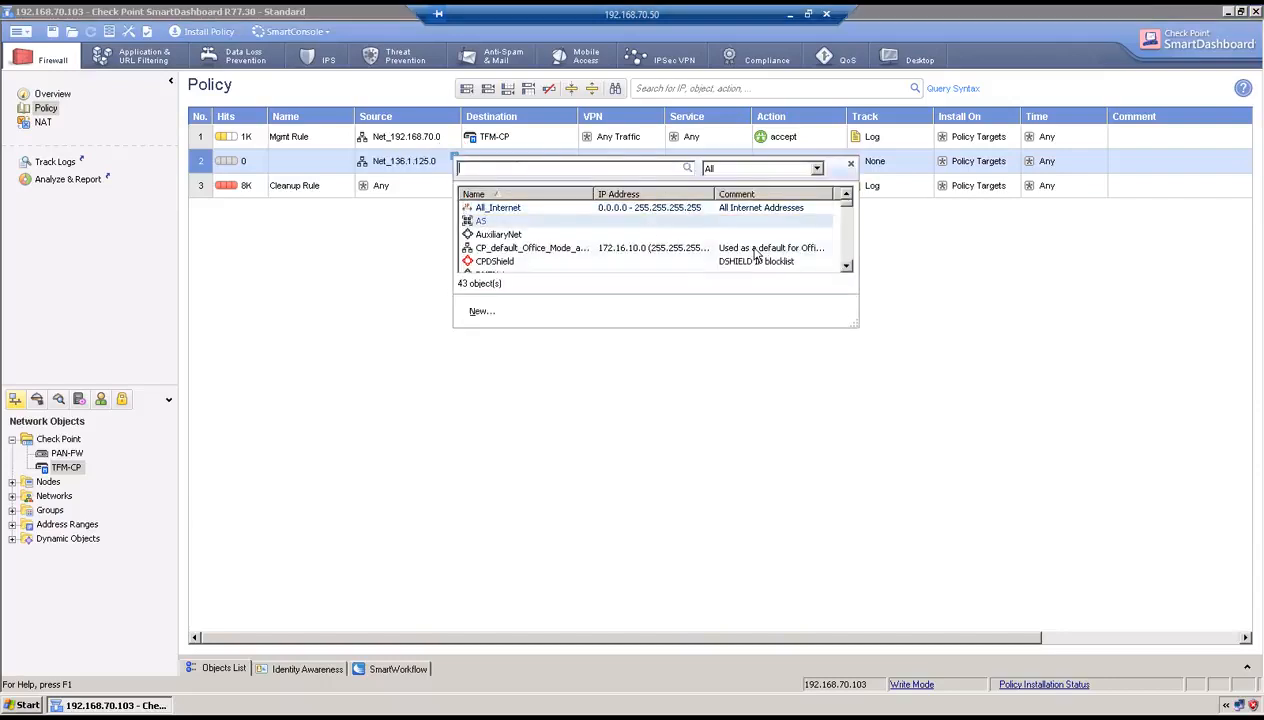
{"action": "scroll", "coordinate": [790, 258], "scroll_direction": "down", "scroll_amount": 4}
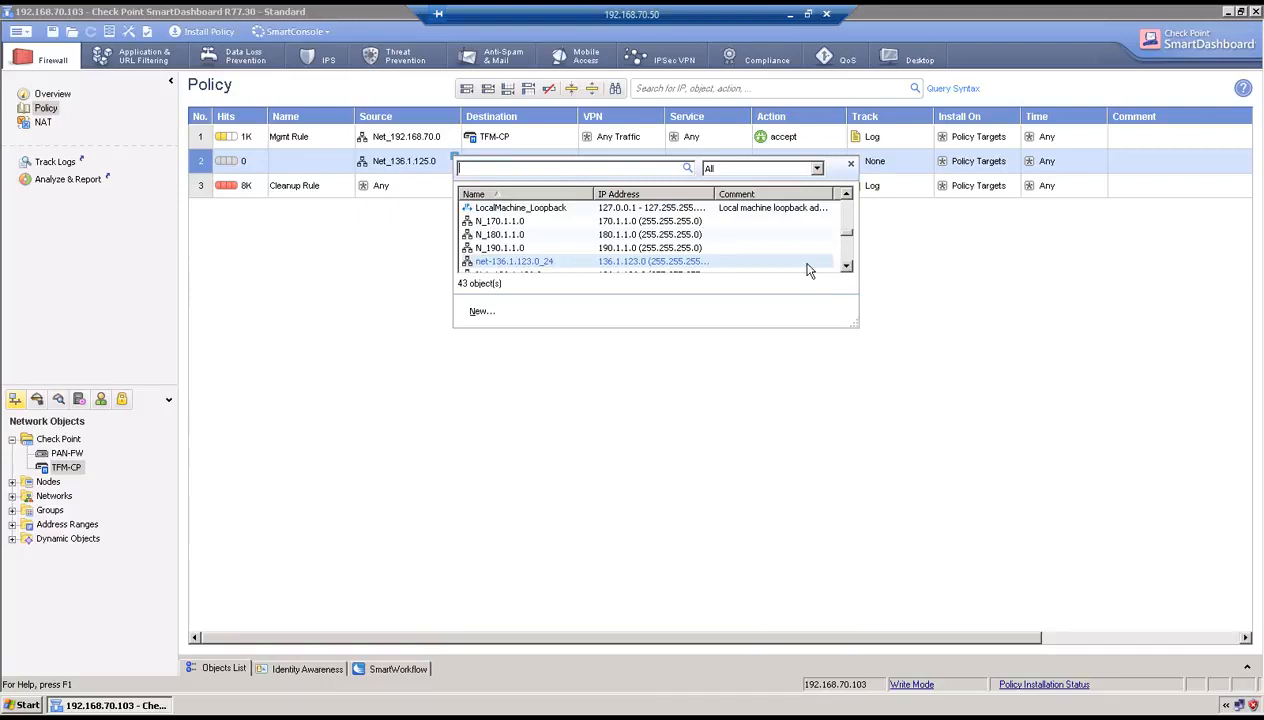
{"action": "left_click", "coordinate": [549, 262]}
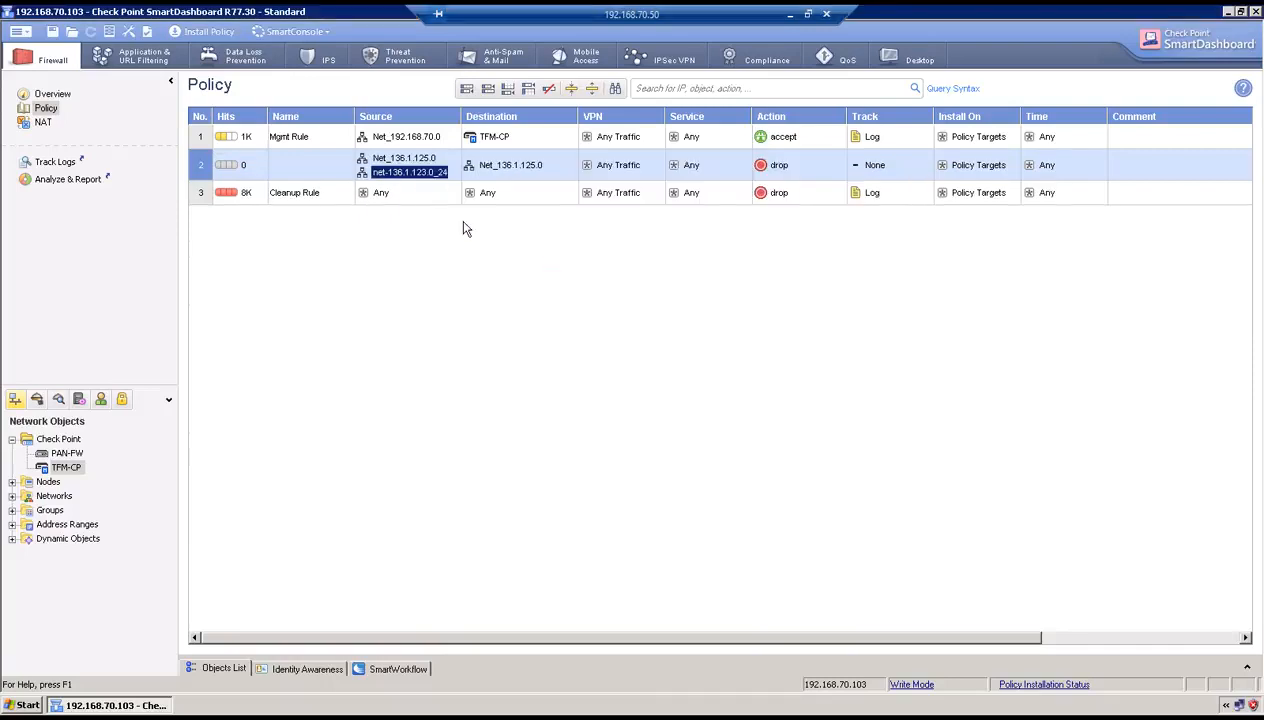
{"action": "left_click_drag", "start_coordinate": [405, 180], "coordinate": [497, 175]}
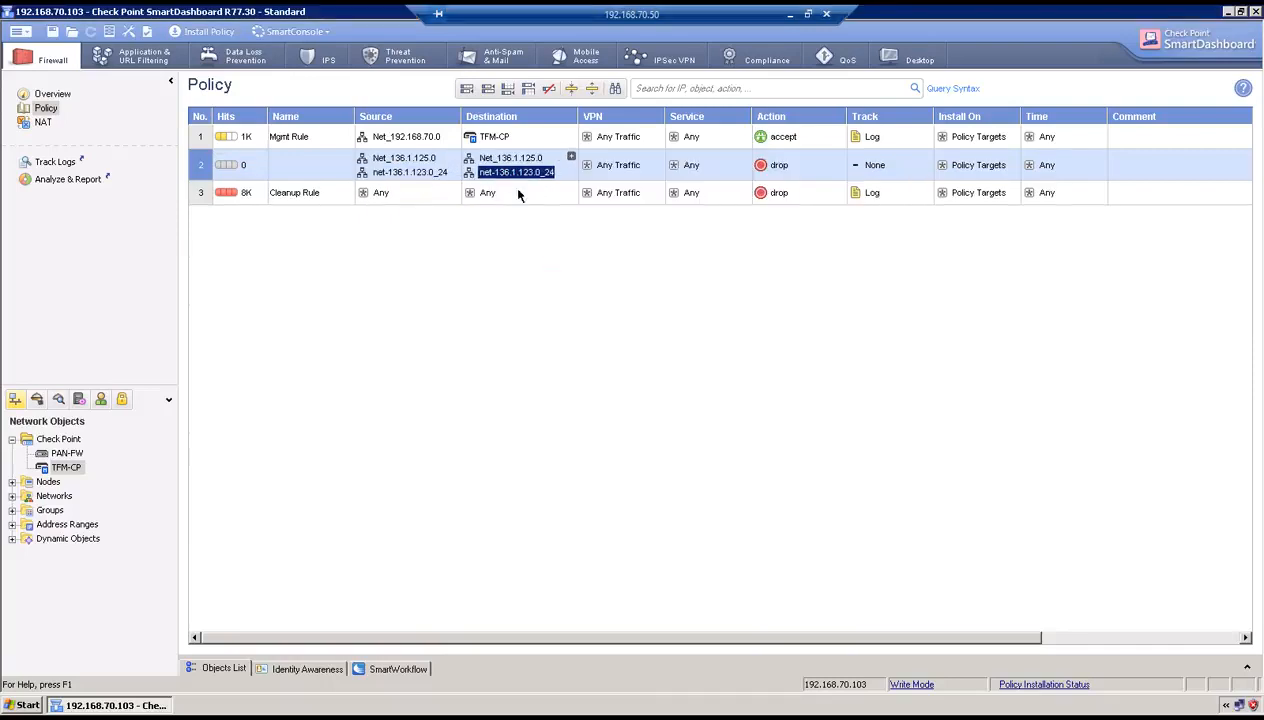
Limit rule 2's VPN match to connections encrypted in the specific VPN community CP-PAN.
{"action": "right_click", "coordinate": [607, 171]}
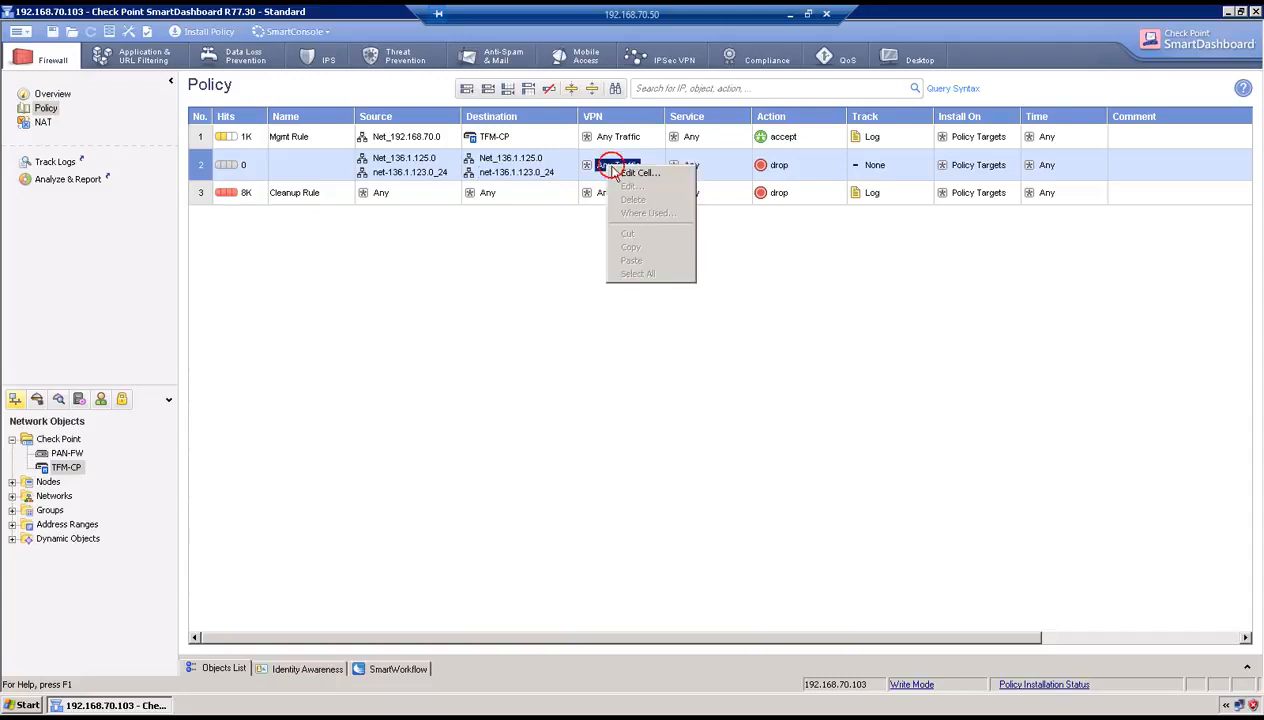
{"action": "left_click", "coordinate": [638, 173]}
{"action": "left_click", "coordinate": [513, 314]}
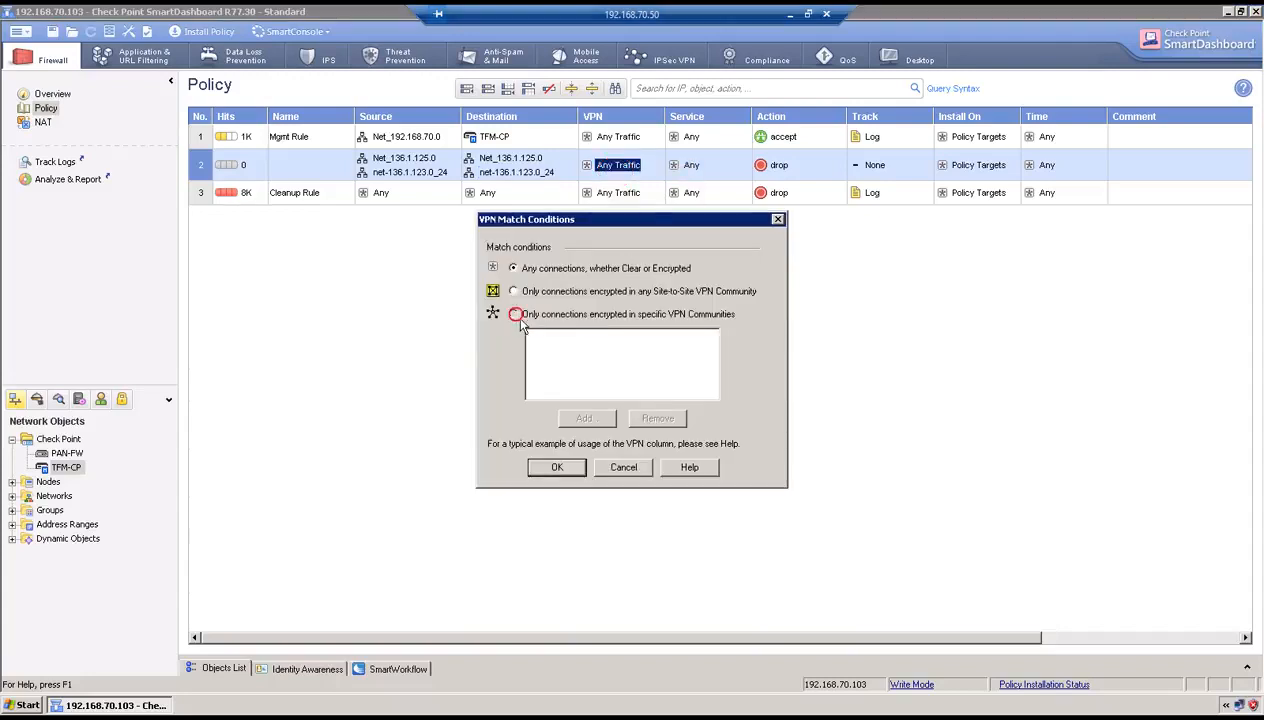
{"action": "left_click", "coordinate": [588, 419]}
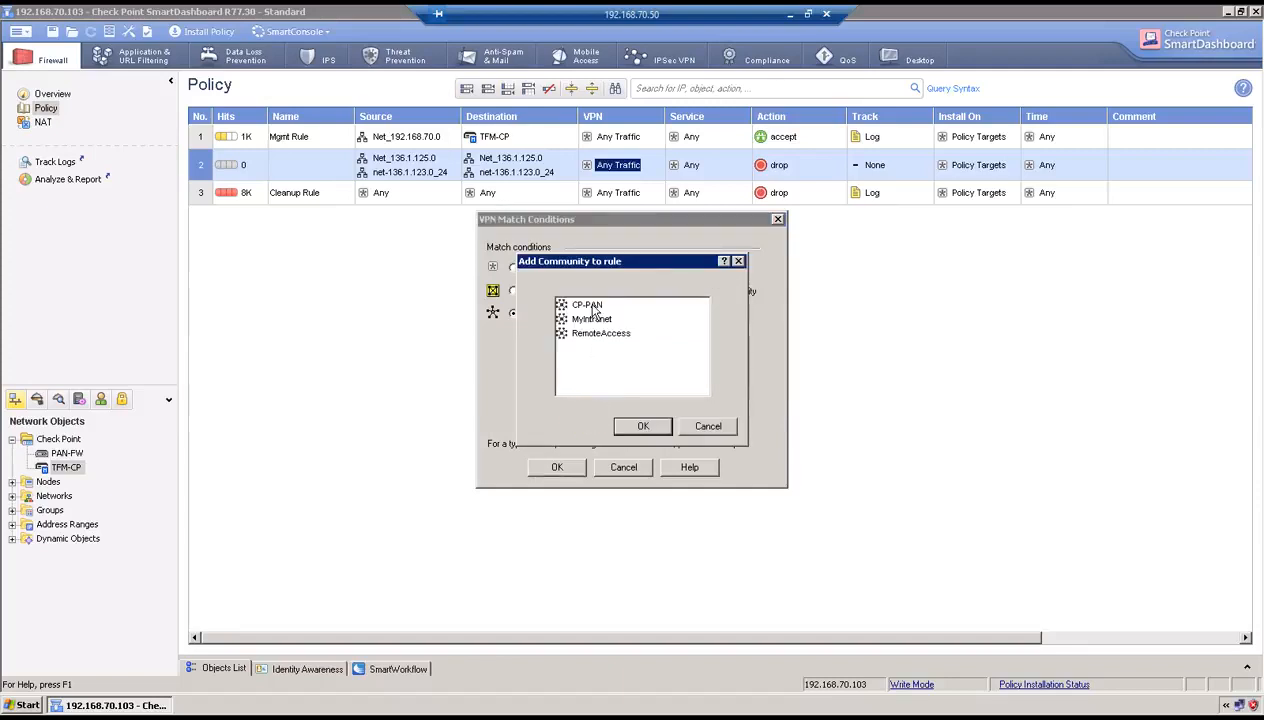
{"action": "left_click", "coordinate": [642, 426]}
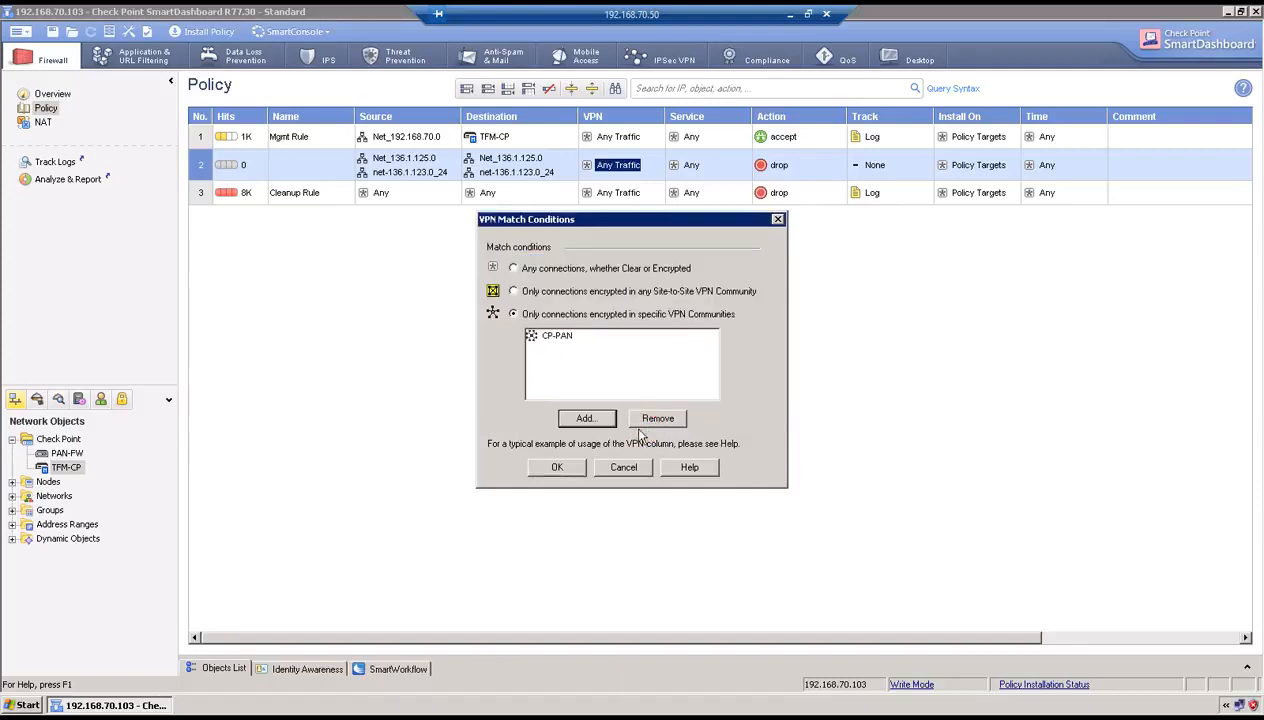
{"action": "left_click", "coordinate": [557, 467]}
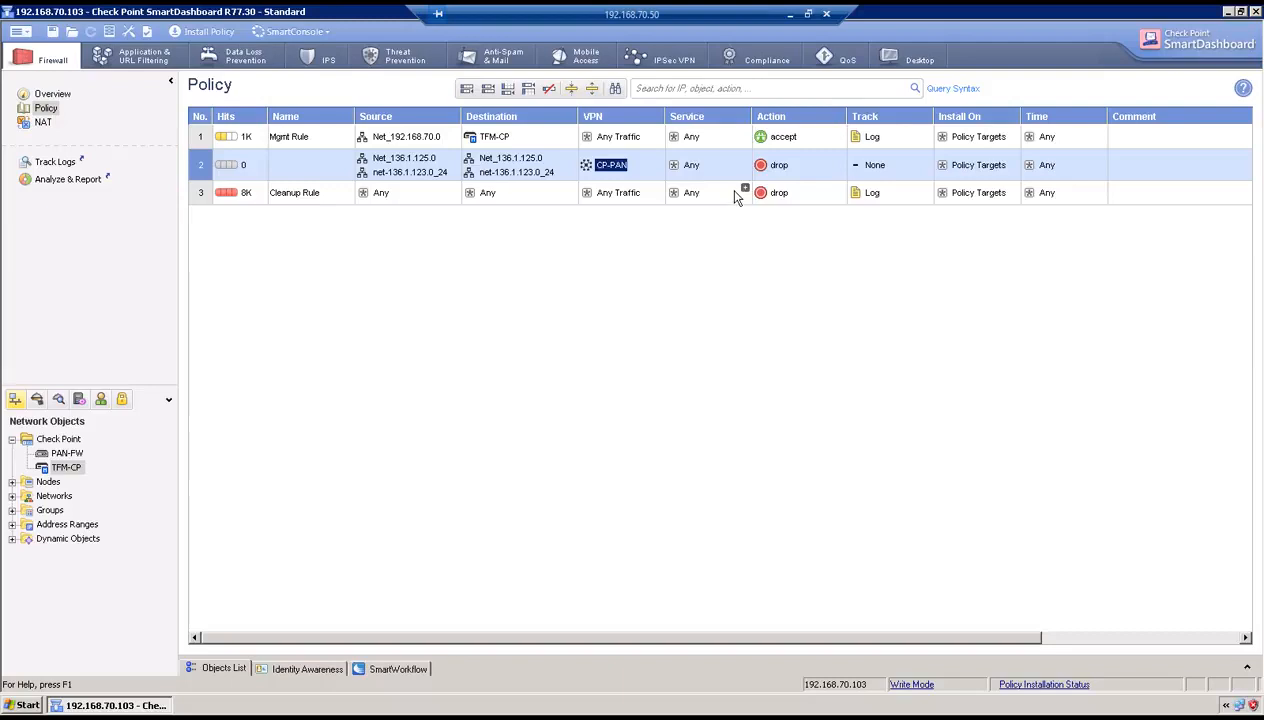
Set rule 2's action to accept and its tracking to Log.
{"action": "right_click", "coordinate": [776, 167]}
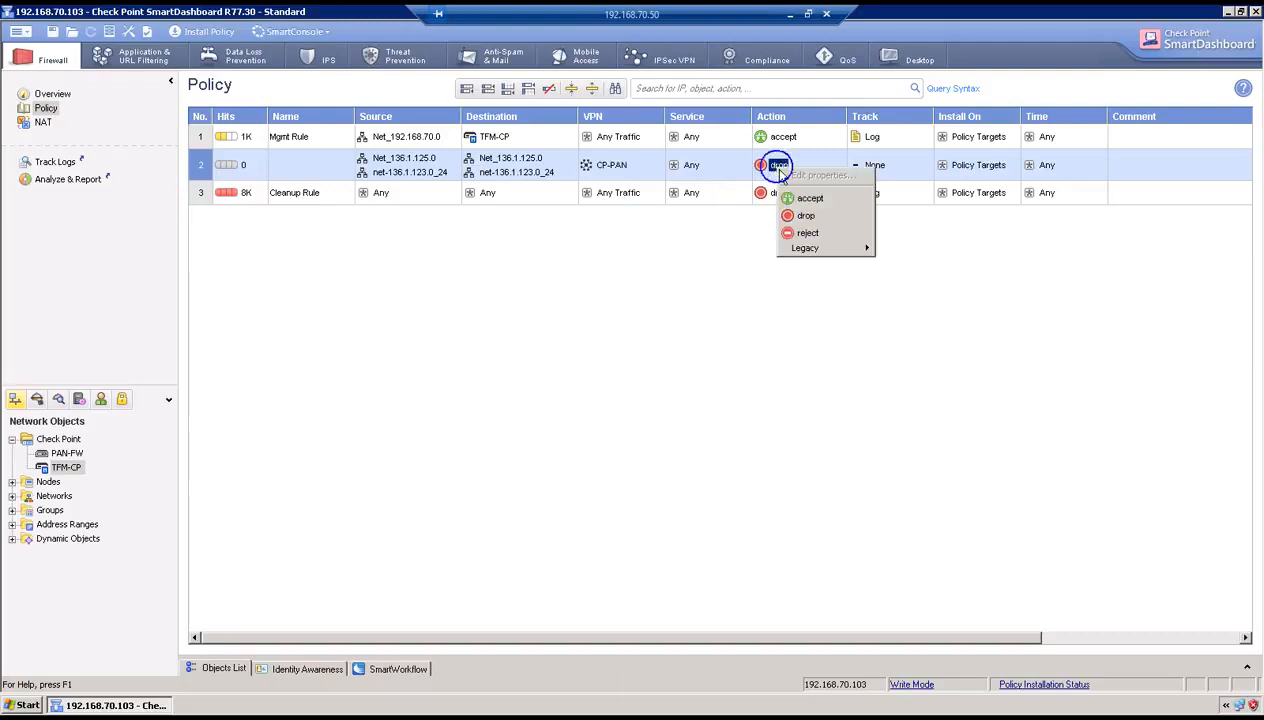
{"action": "left_click", "coordinate": [803, 200]}
{"action": "right_click", "coordinate": [869, 165]}
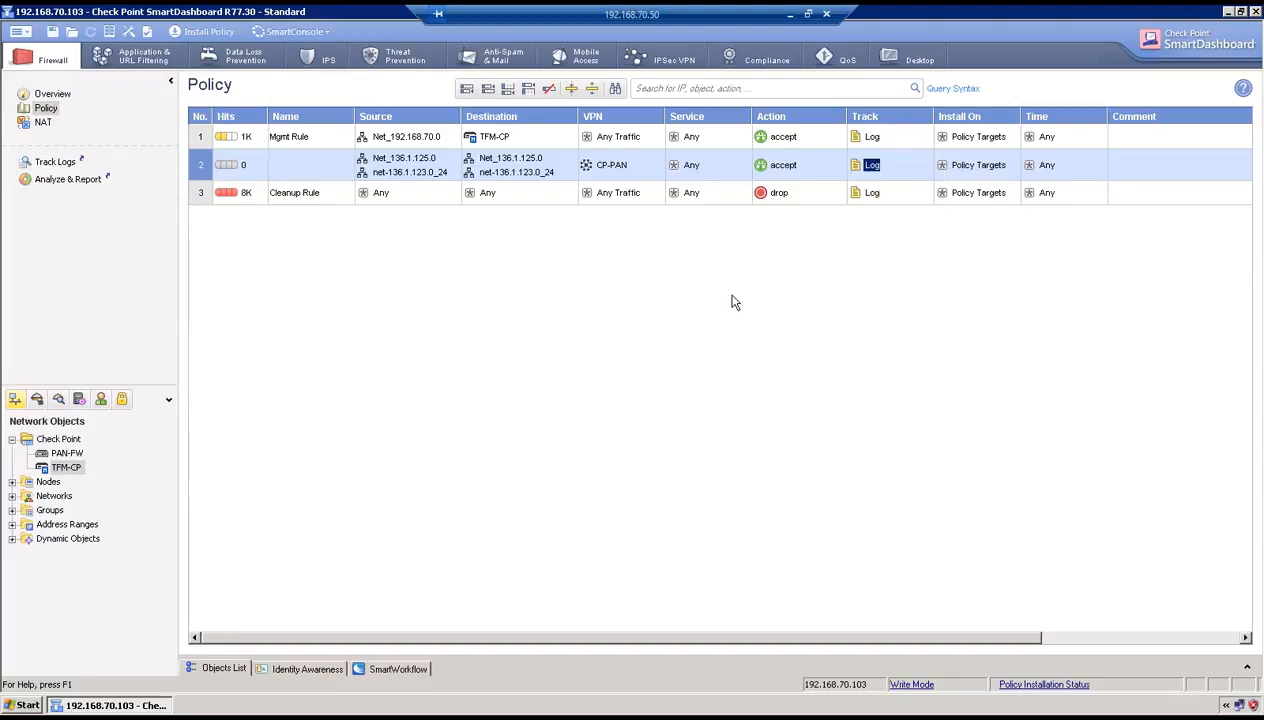
Install the Standard policy on TFM-CP, agreeing to replace the differently named installed policy.
{"action": "left_click", "coordinate": [200, 31]}
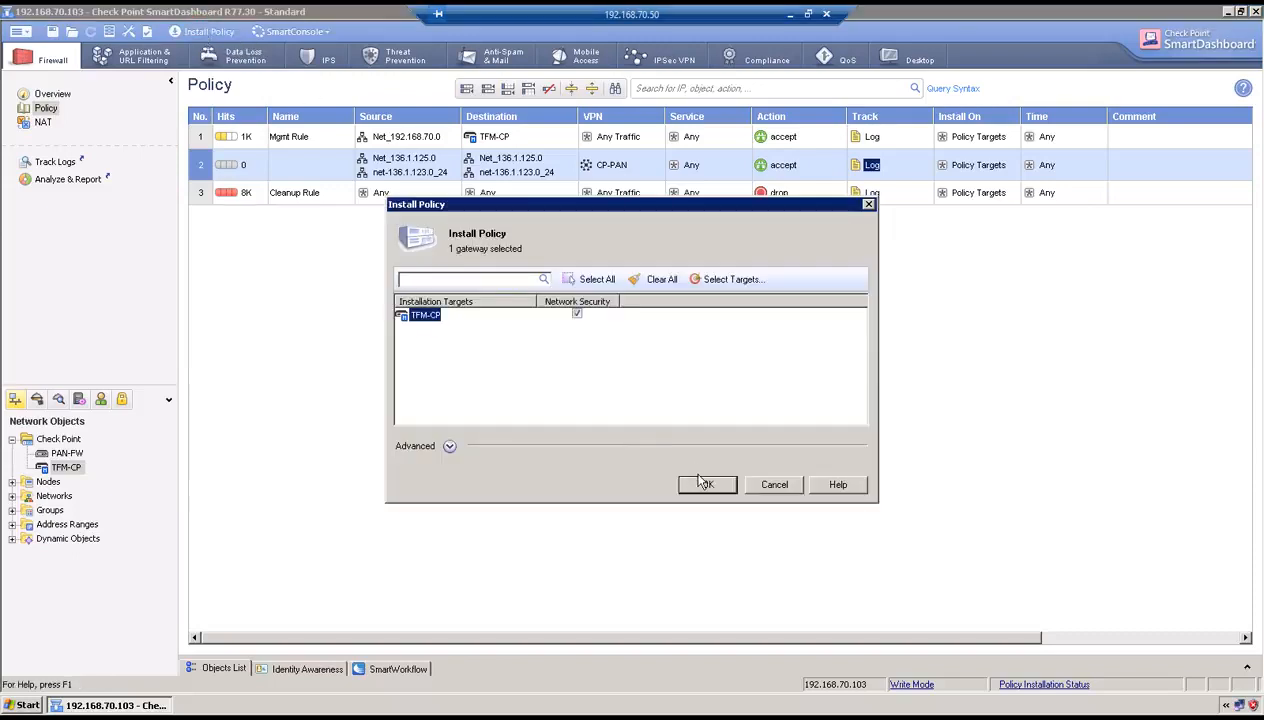
{"action": "left_click", "coordinate": [705, 484]}
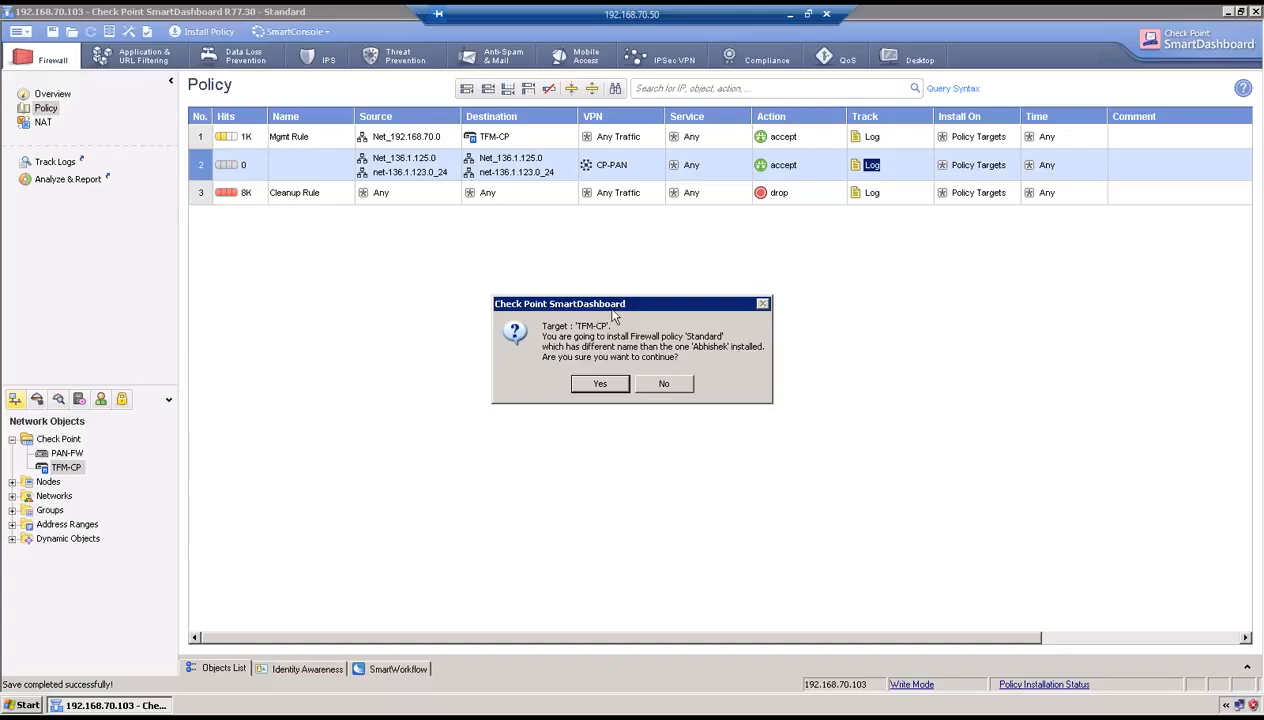
{"action": "left_click", "coordinate": [600, 386]}
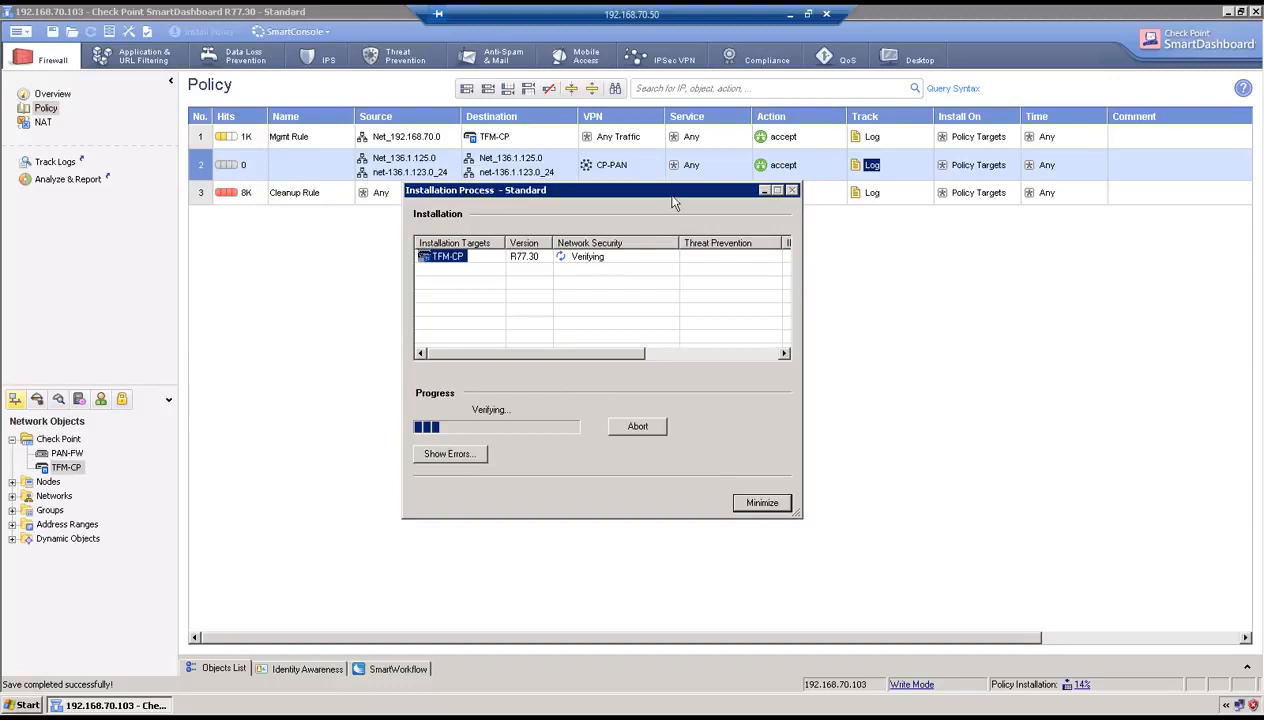
Leave the remote desktop, switch to the Palo Alto PA-VM web interface in Internet Explorer and dismiss the commit status.
{"action": "left_click", "coordinate": [788, 17]}
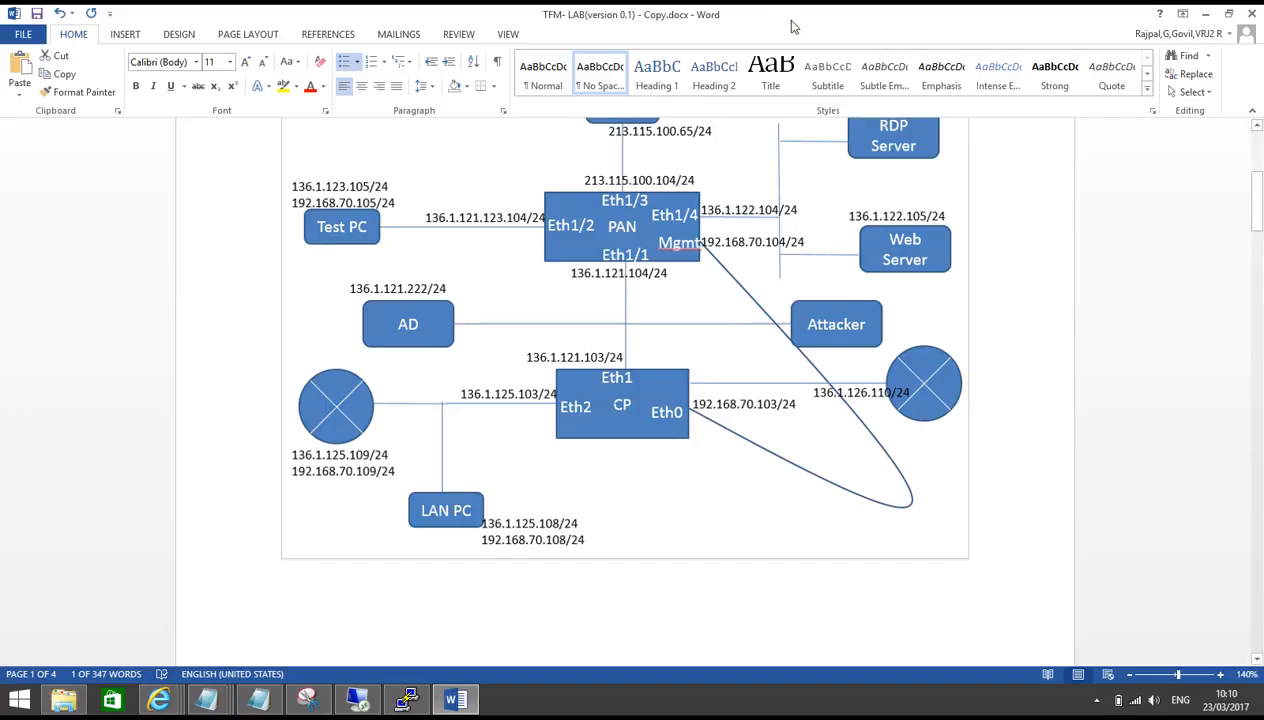
{"action": "mouse_move", "coordinate": [159, 698]}
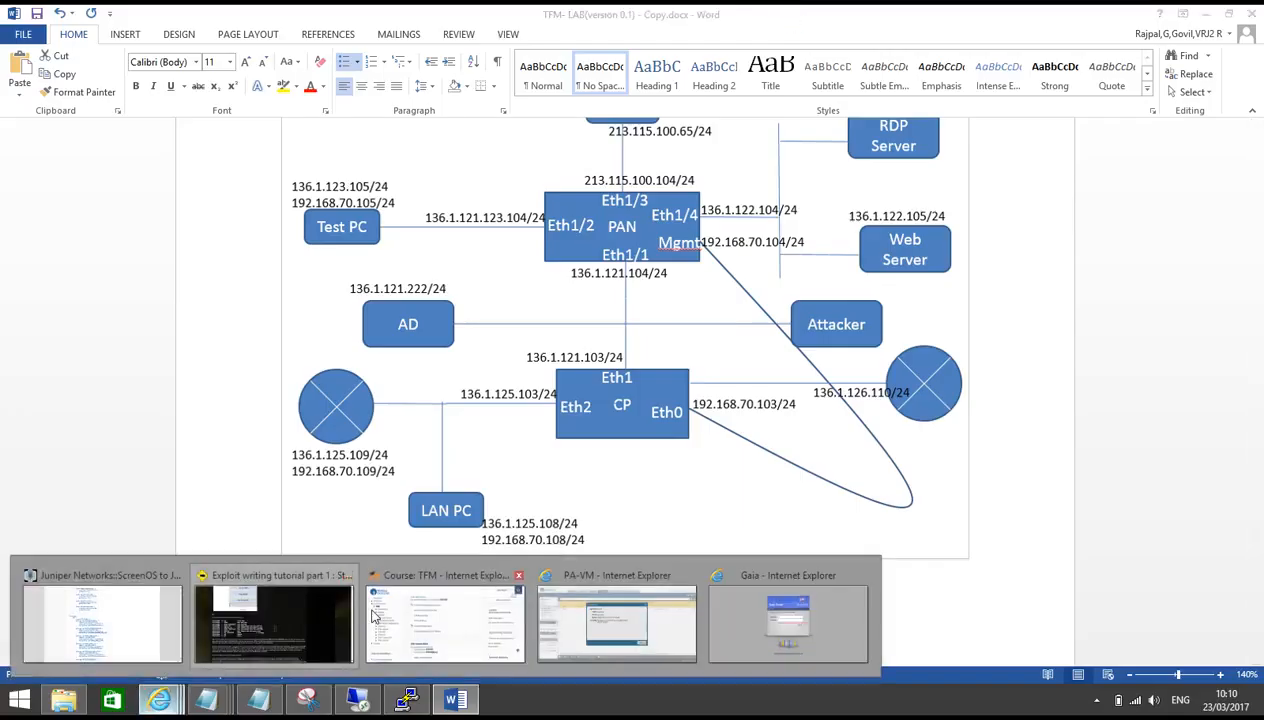
{"action": "left_click", "coordinate": [630, 650]}
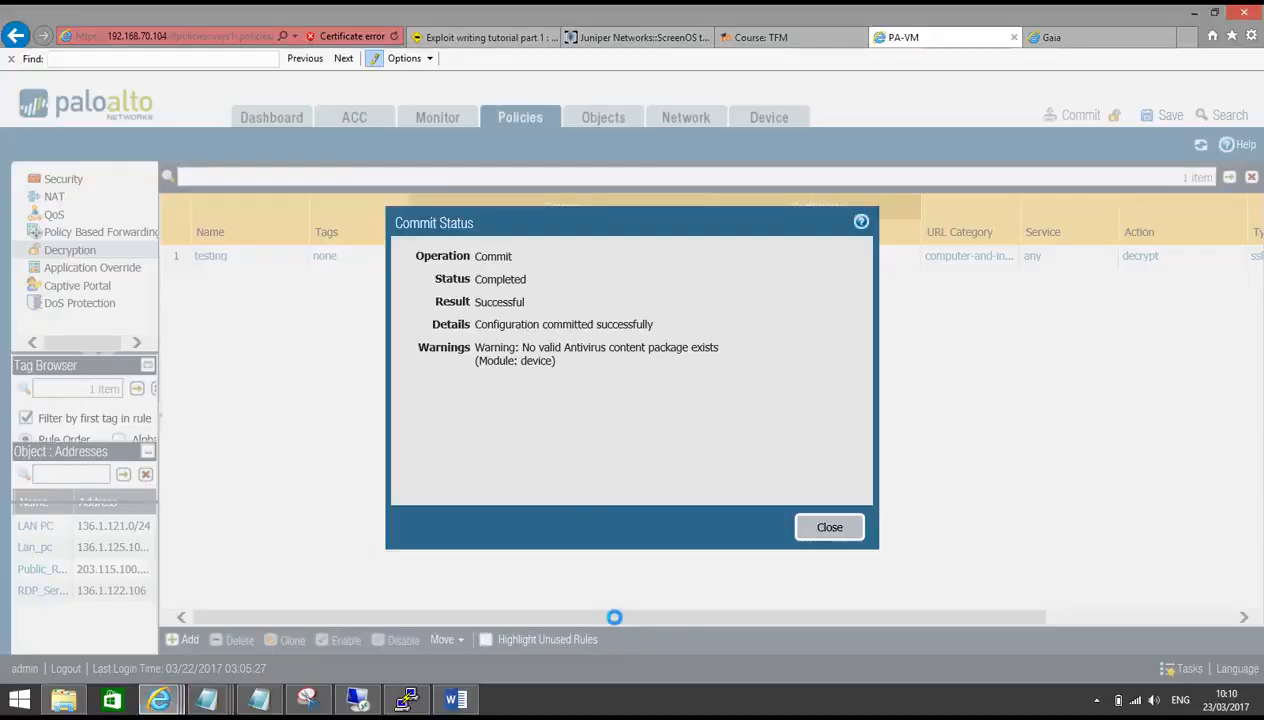
{"action": "left_click", "coordinate": [826, 526]}
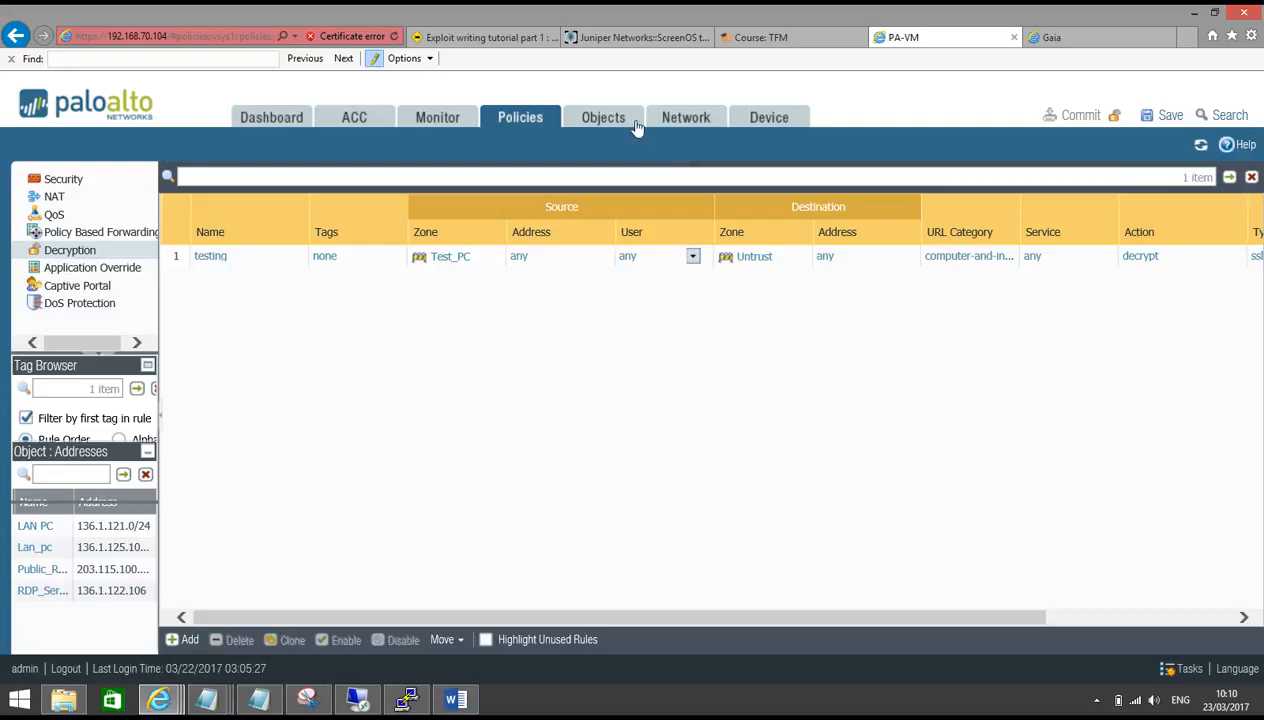
Add an IKE crypto profile named PAN-CP-P1 in the Palo Alto network settings.
{"action": "left_click", "coordinate": [687, 119]}
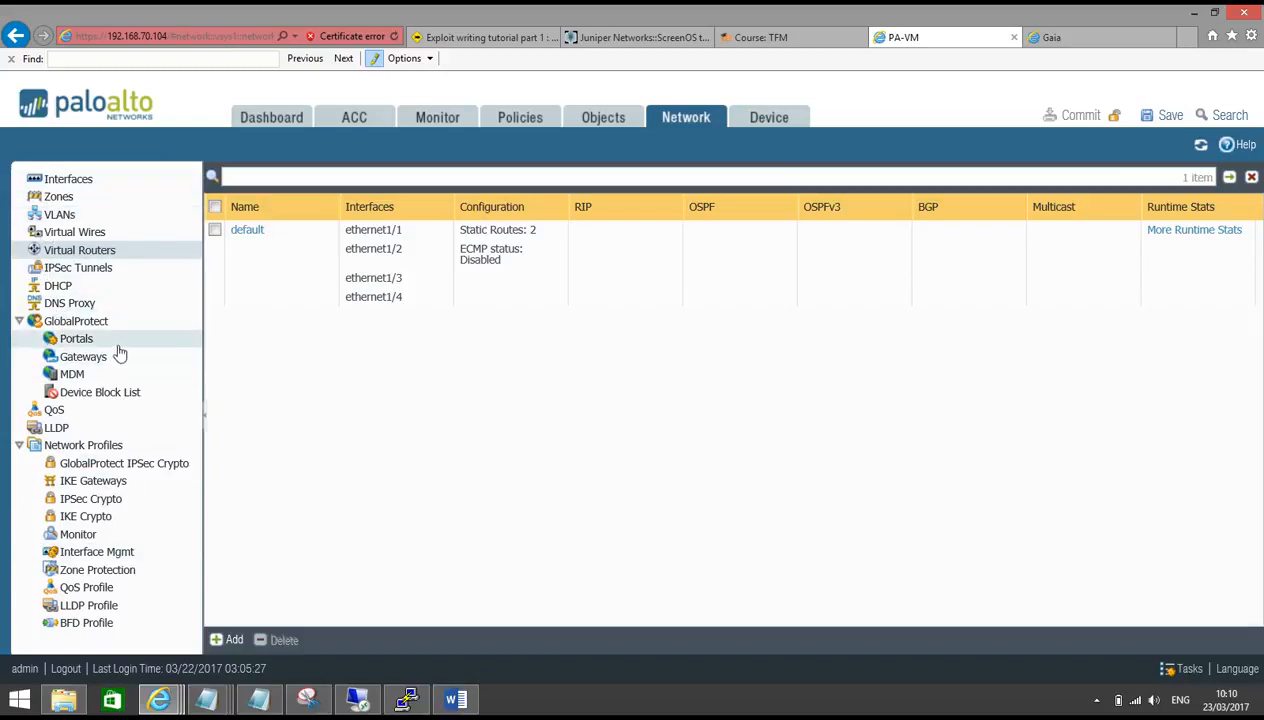
{"action": "left_click", "coordinate": [97, 516]}
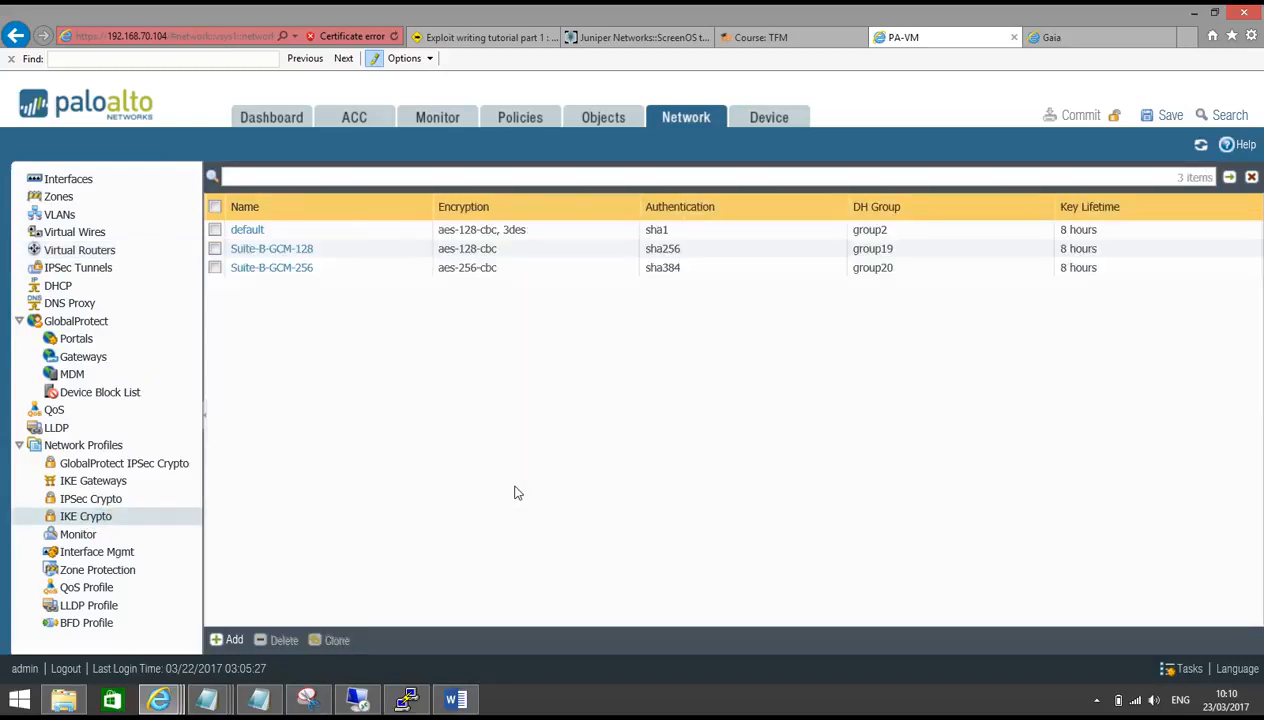
{"action": "left_click", "coordinate": [236, 639]}
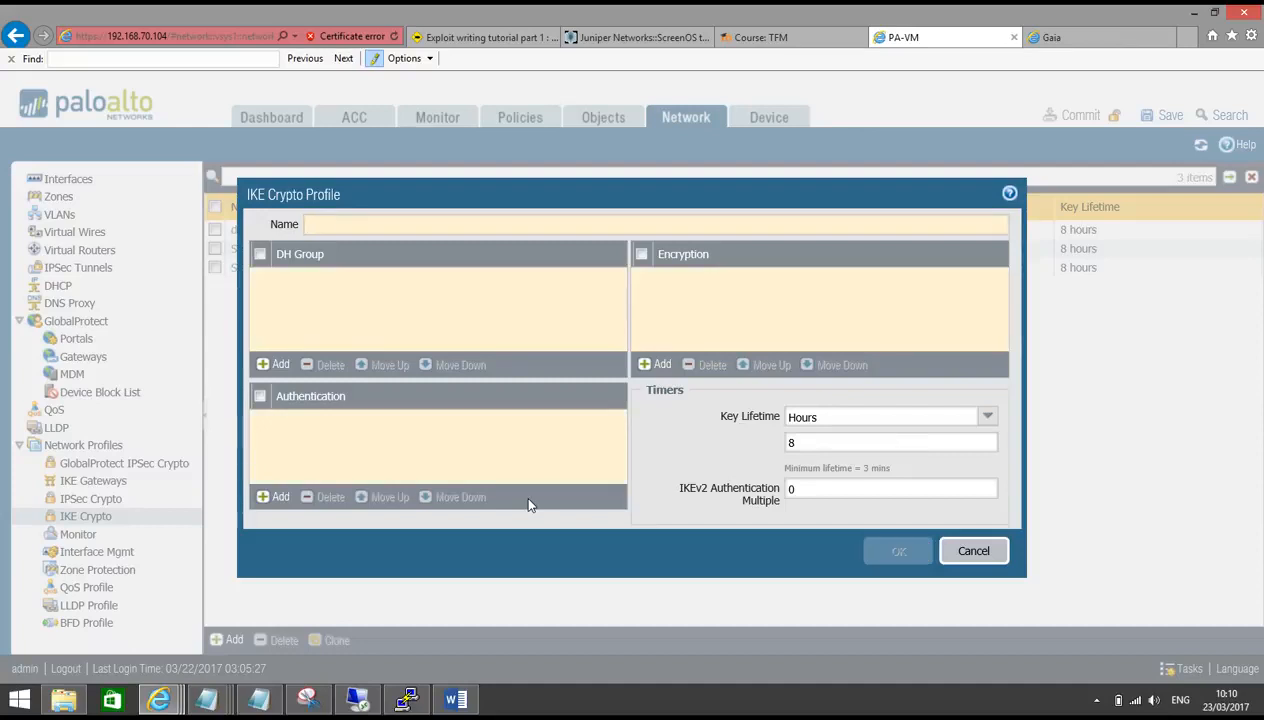
{"action": "type", "text": "PAN-CP-P1"}
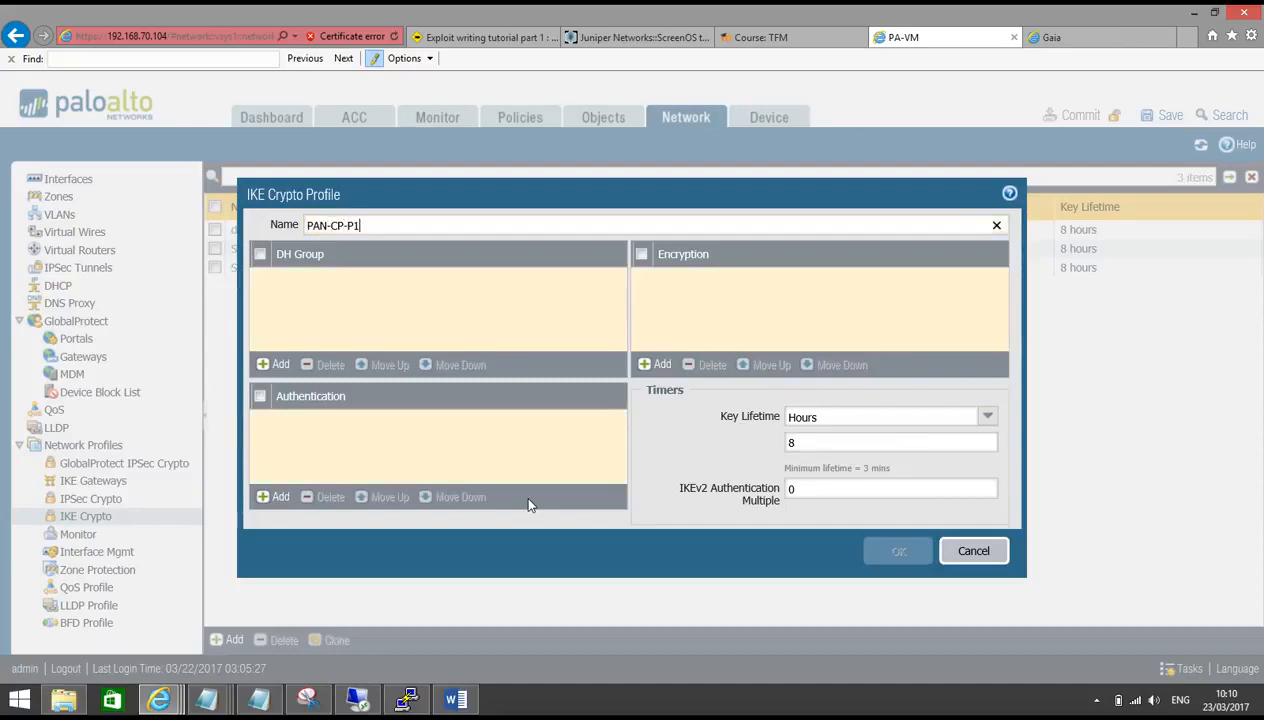
Give the PAN-CP-P1 profile DH group2, sha1 authentication and 3des encryption.
{"action": "left_click", "coordinate": [276, 364]}
{"action": "left_click", "coordinate": [291, 317]}
{"action": "left_click", "coordinate": [328, 424]}
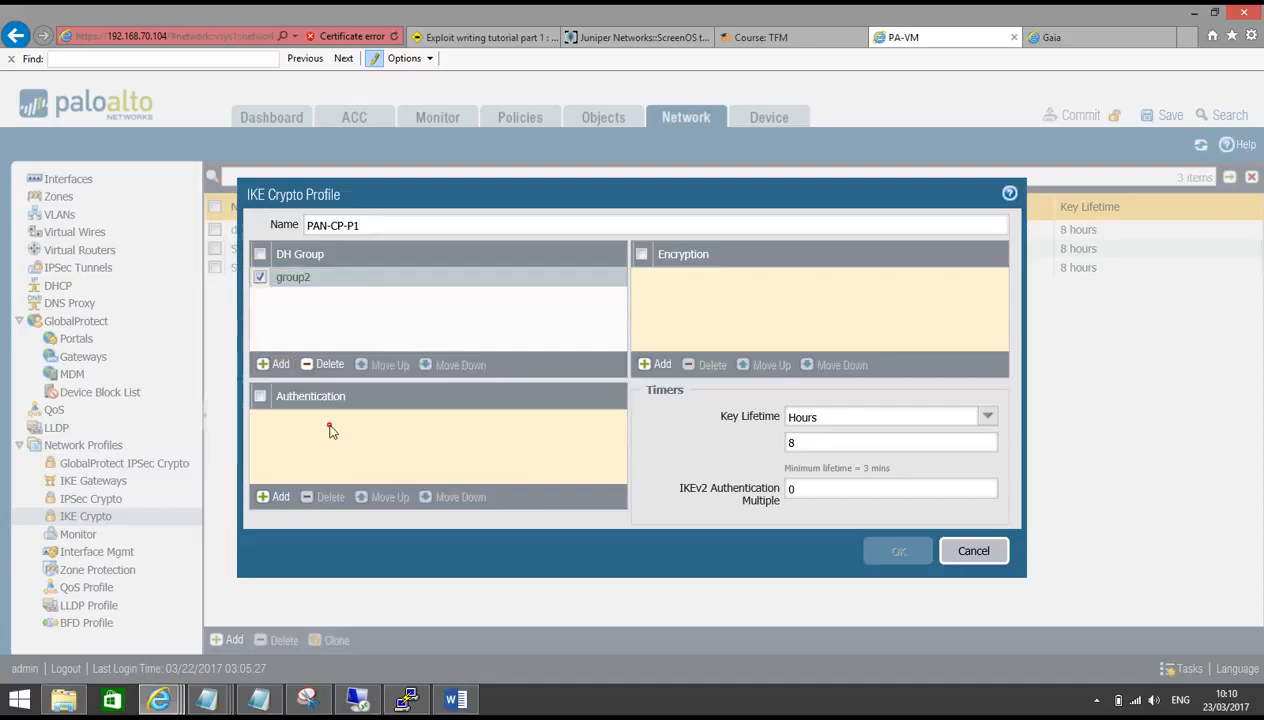
{"action": "left_click", "coordinate": [284, 497]}
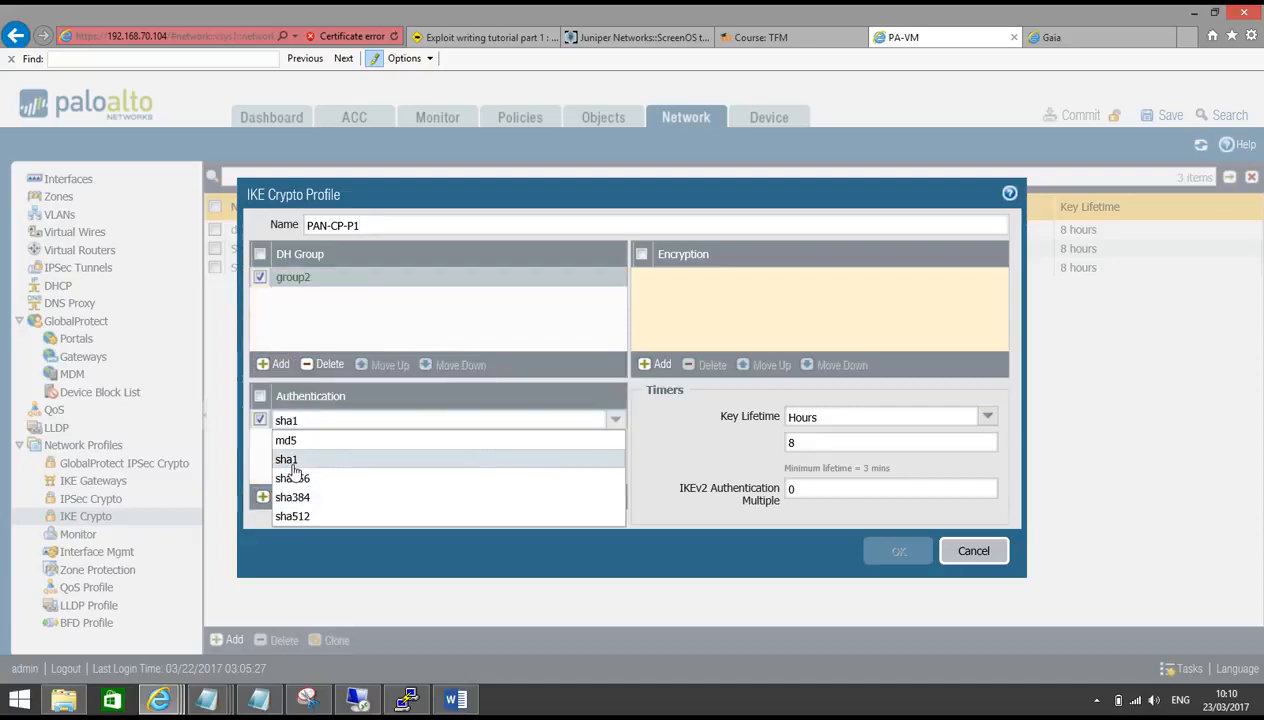
{"action": "left_click", "coordinate": [286, 457]}
{"action": "left_click", "coordinate": [659, 364]}
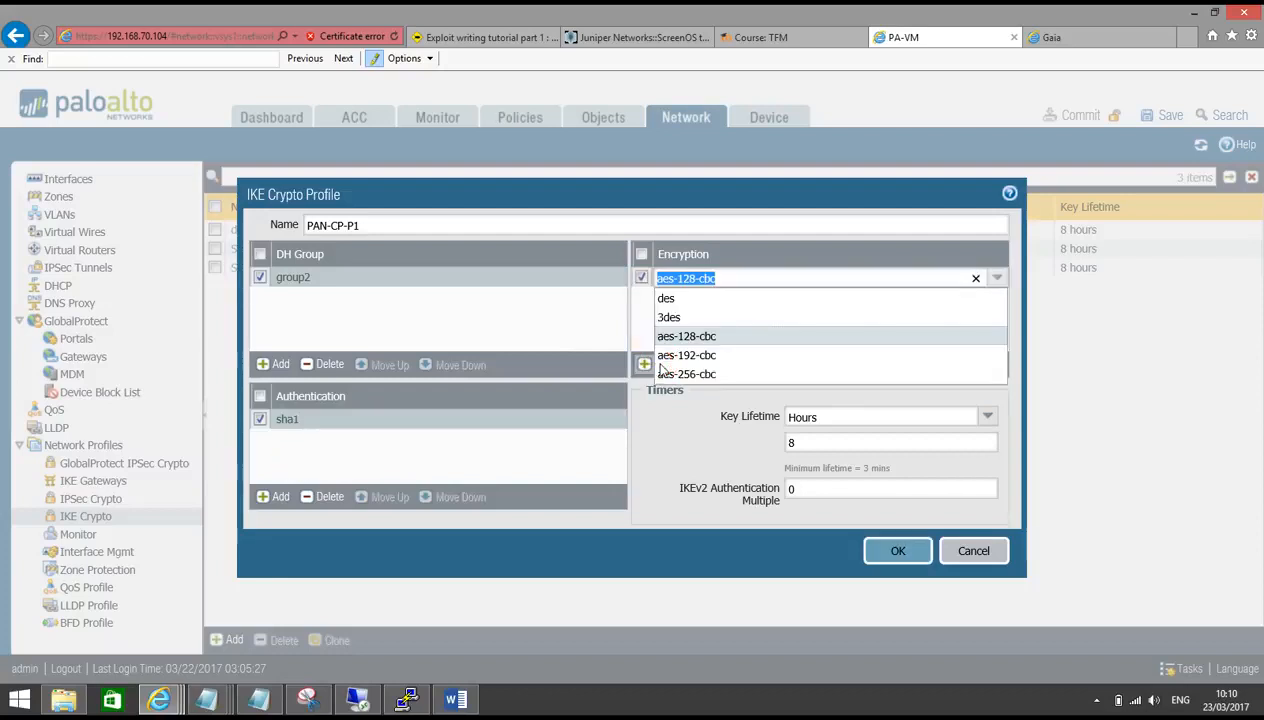
{"action": "left_click", "coordinate": [670, 318]}
{"action": "left_click", "coordinate": [769, 300]}
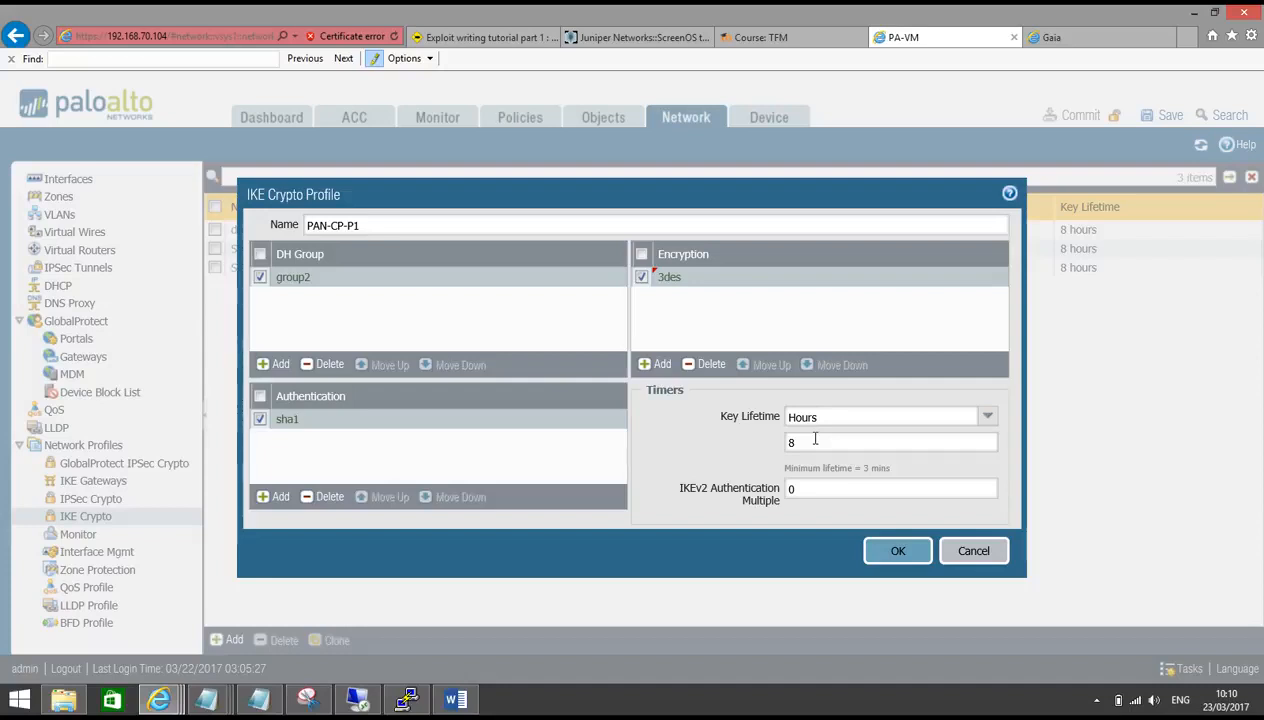
Set the profile's key lifetime to 1440, keeping the unit as Hours, and save the IKE crypto profile.
{"action": "left_click", "coordinate": [985, 417]}
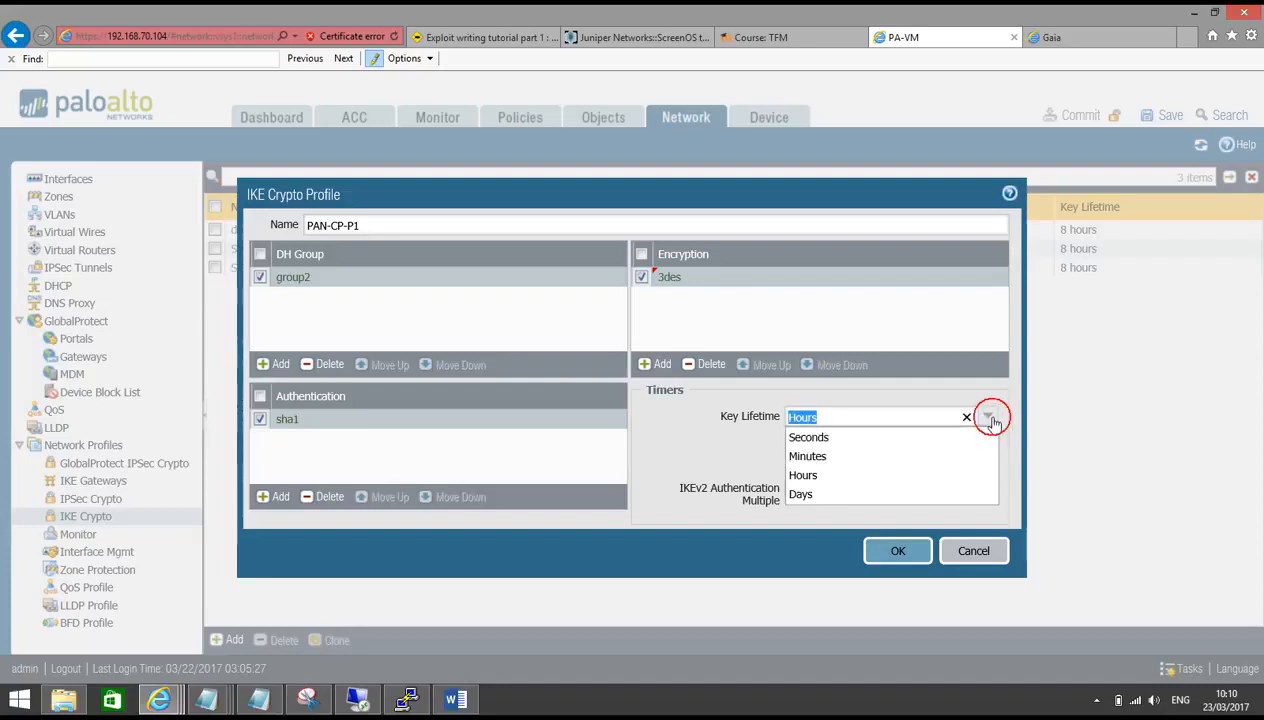
{"action": "left_click", "coordinate": [955, 390]}
{"action": "left_click", "coordinate": [821, 440]}
{"action": "double_click", "coordinate": [821, 440]}
{"action": "type", "text": "1440"}
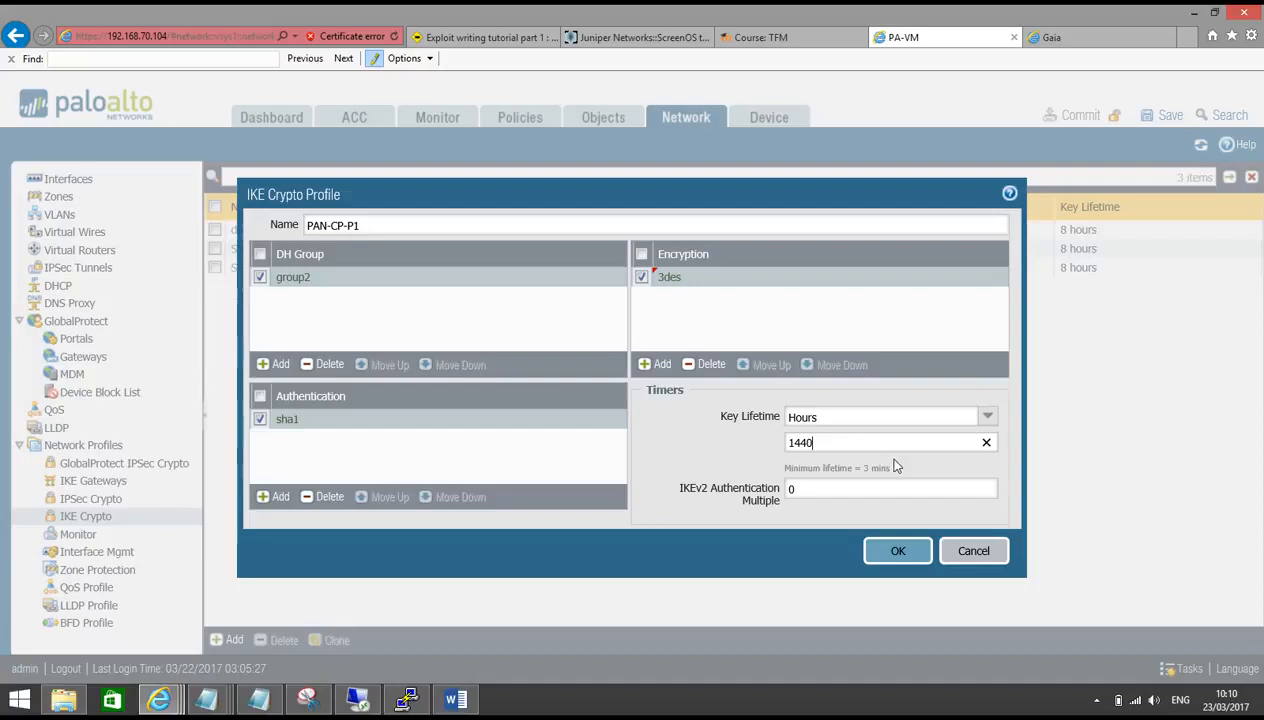
{"action": "left_click", "coordinate": [897, 553]}
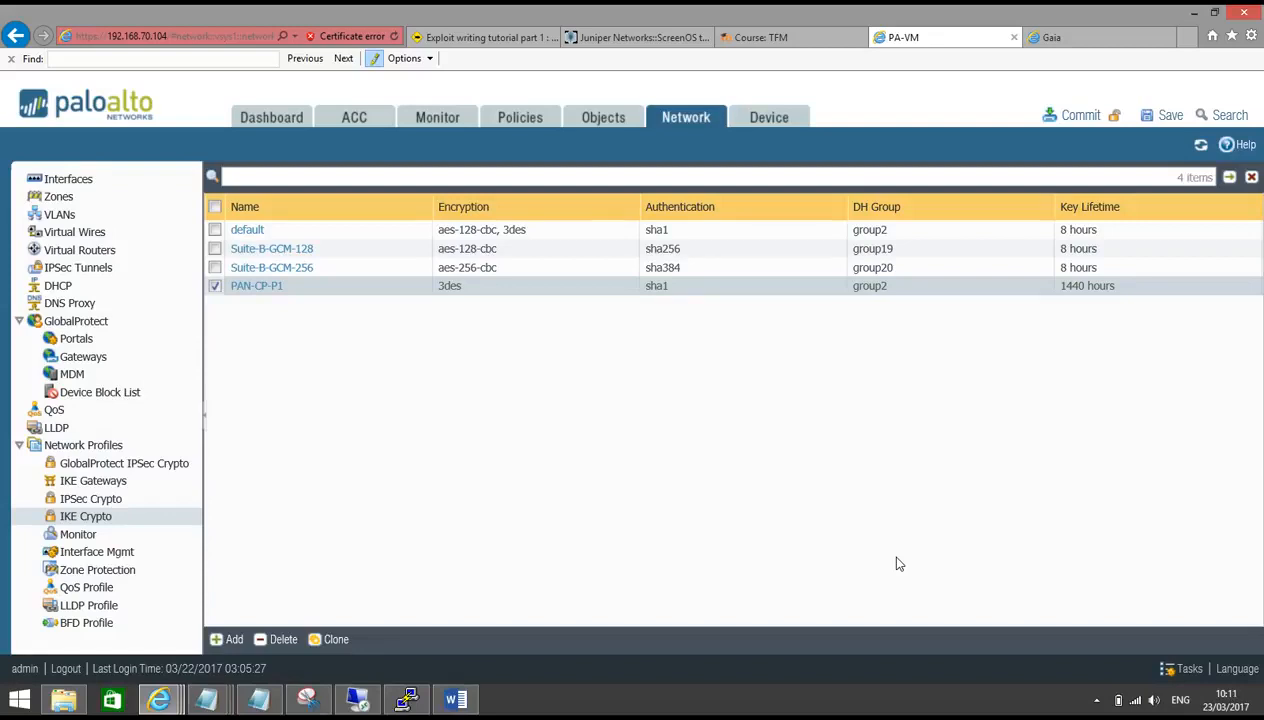
Add an IKE gateway named PAN-CP-GW.
{"action": "left_click", "coordinate": [95, 481]}
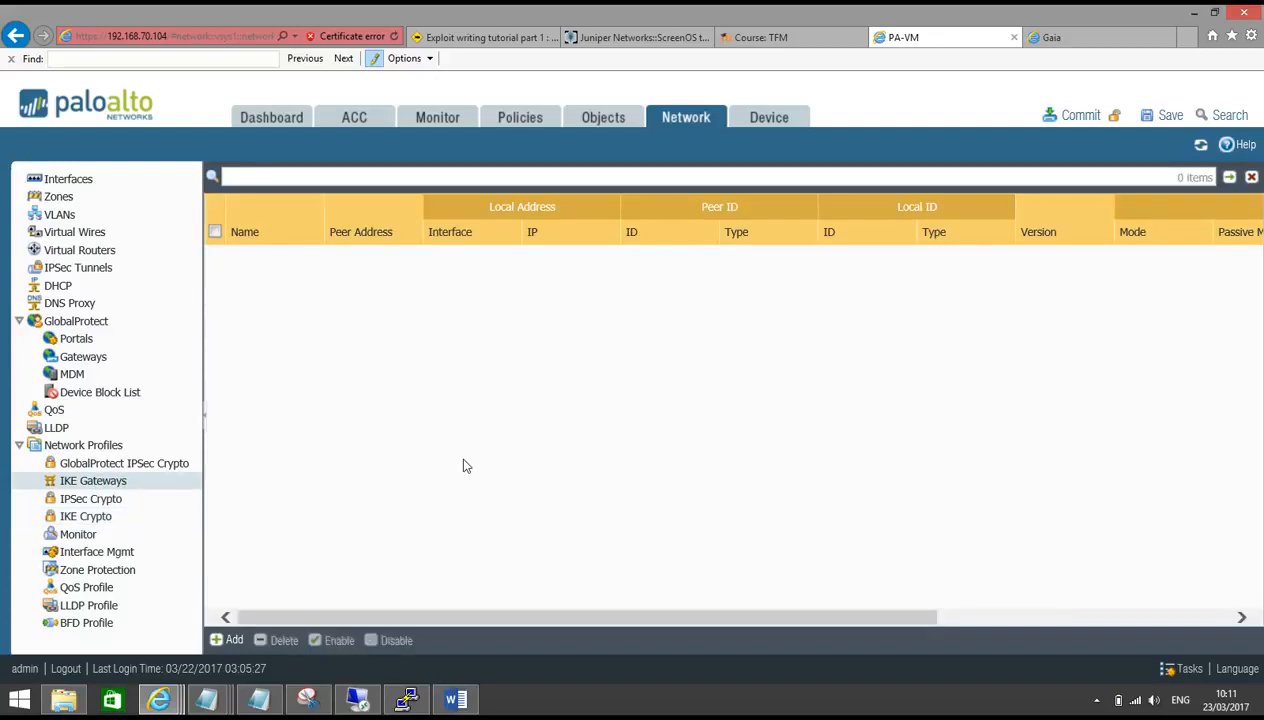
{"action": "left_click", "coordinate": [229, 640]}
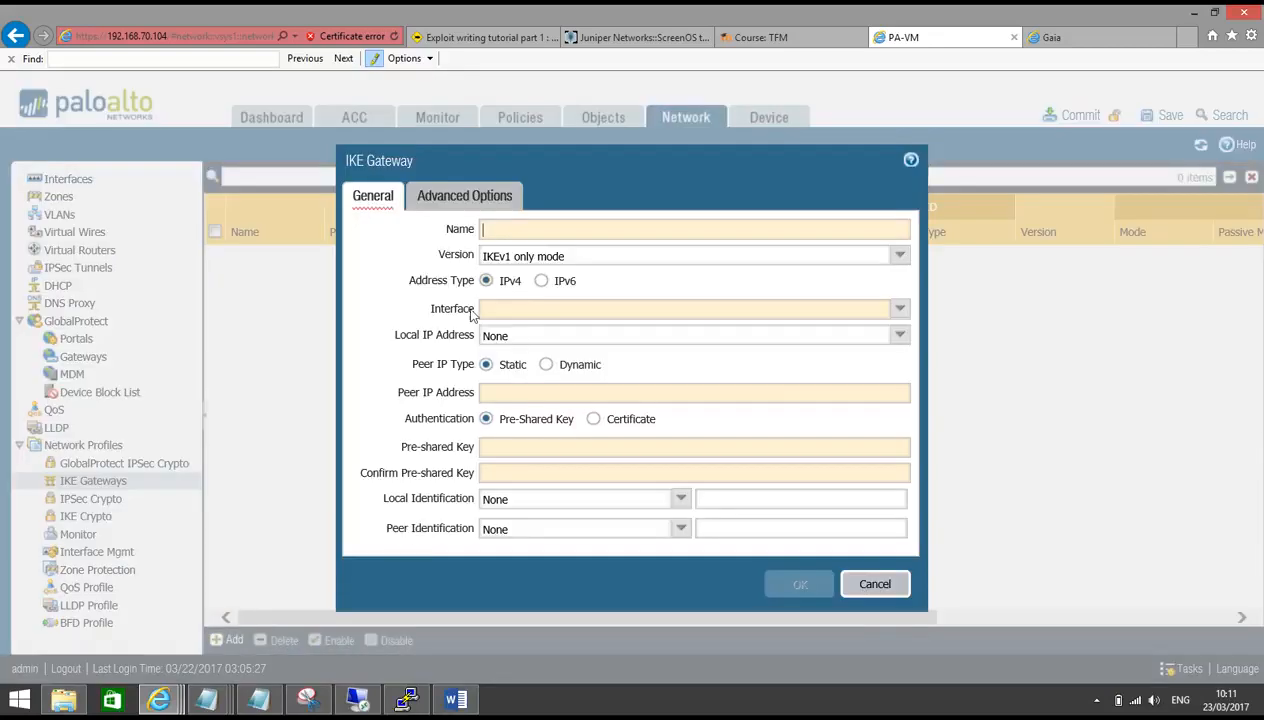
{"action": "left_click", "coordinate": [520, 228]}
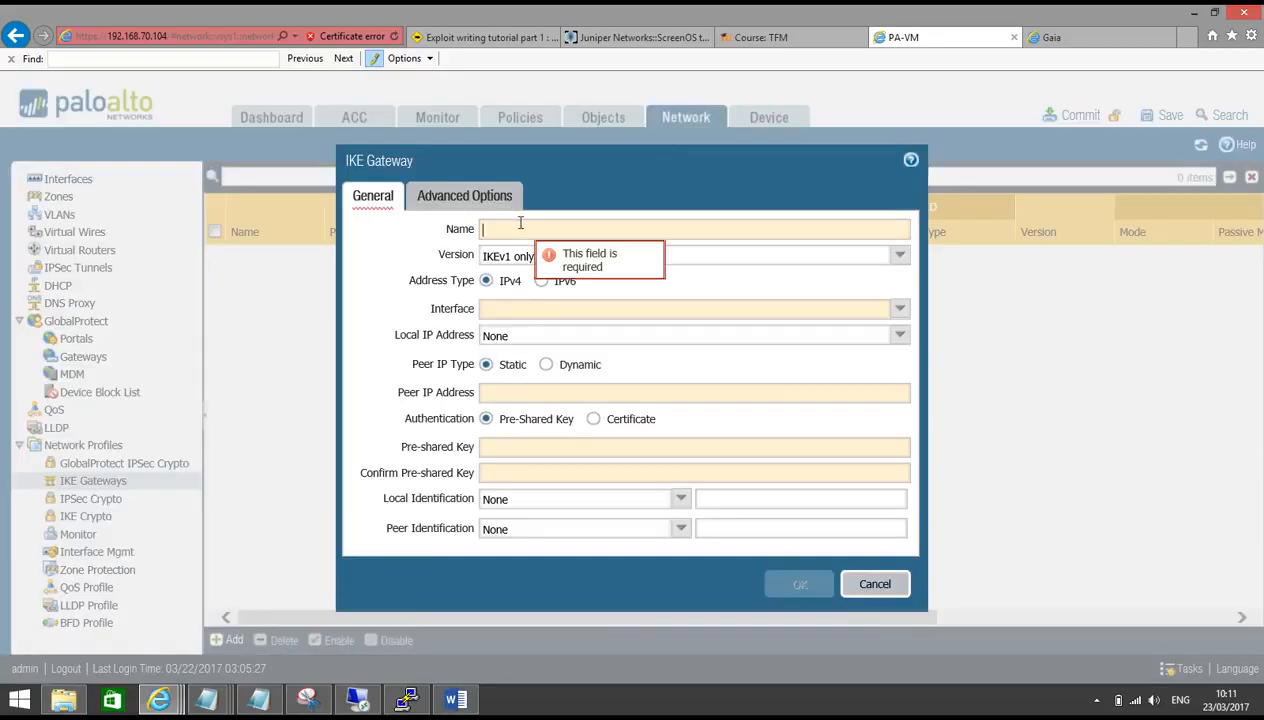
{"action": "type", "text": "PAN-CP-GW"}
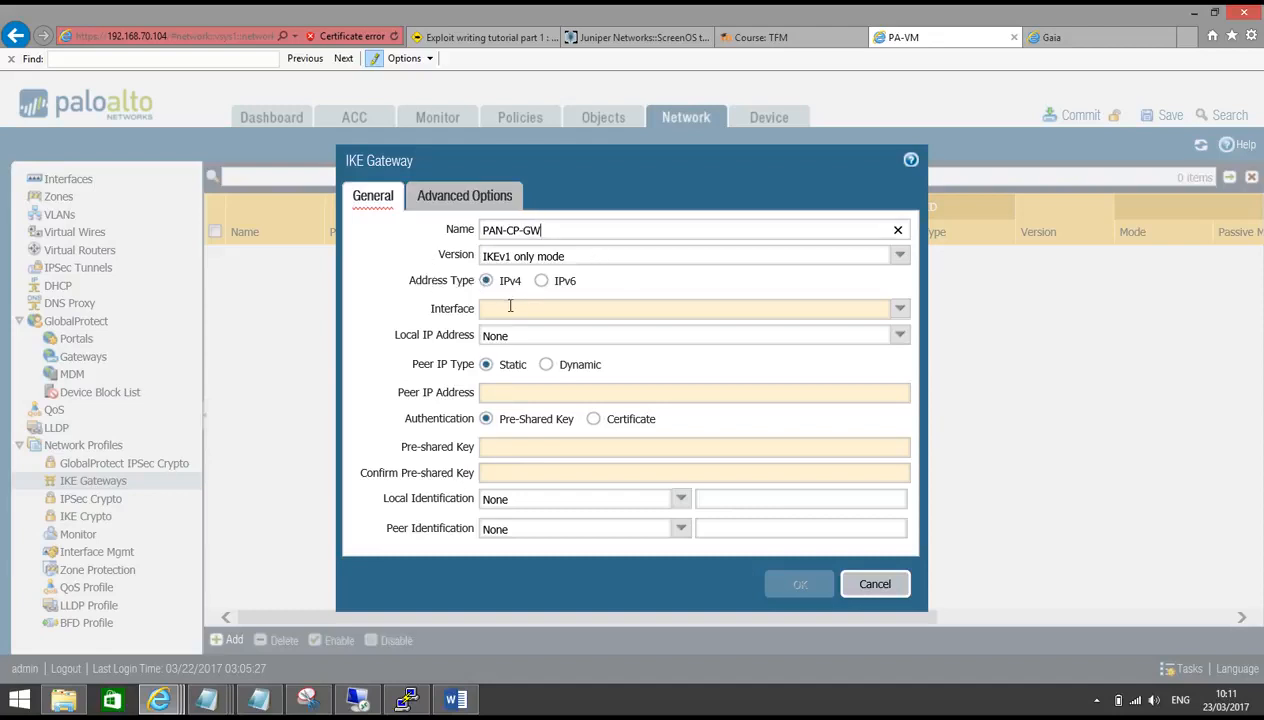
{"action": "left_click", "coordinate": [899, 309]}
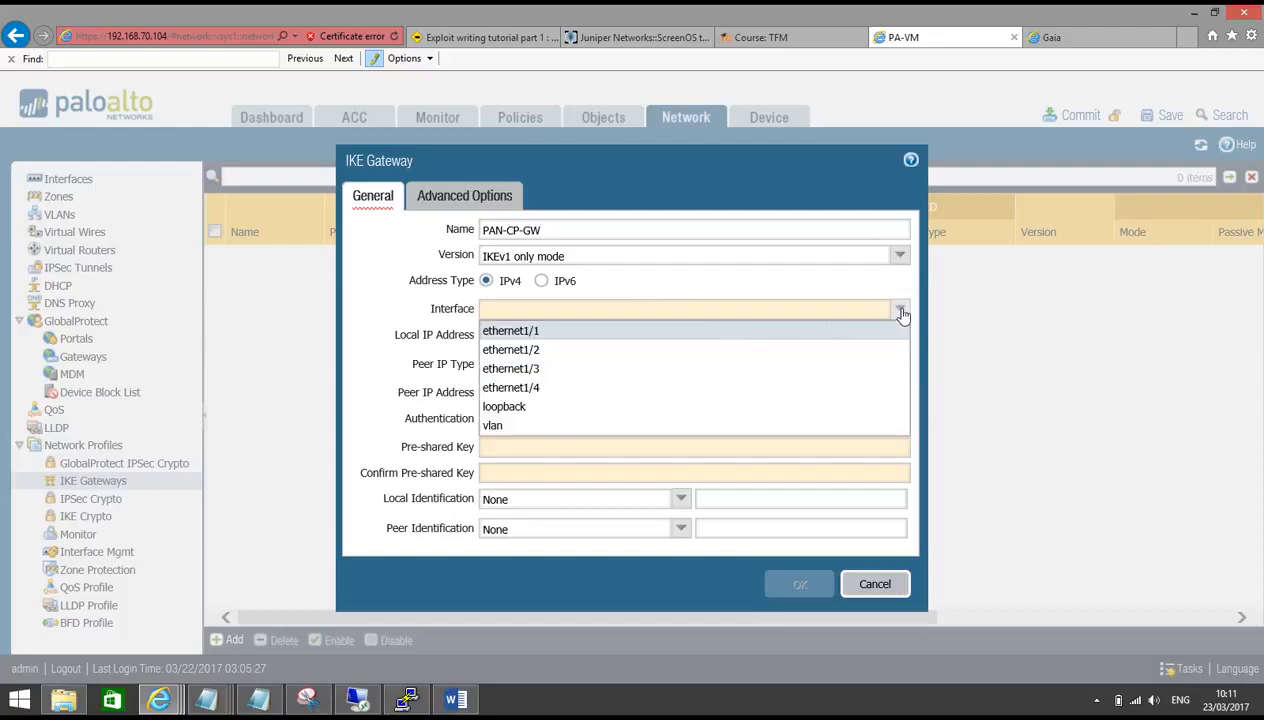
{"action": "left_click", "coordinate": [860, 348]}
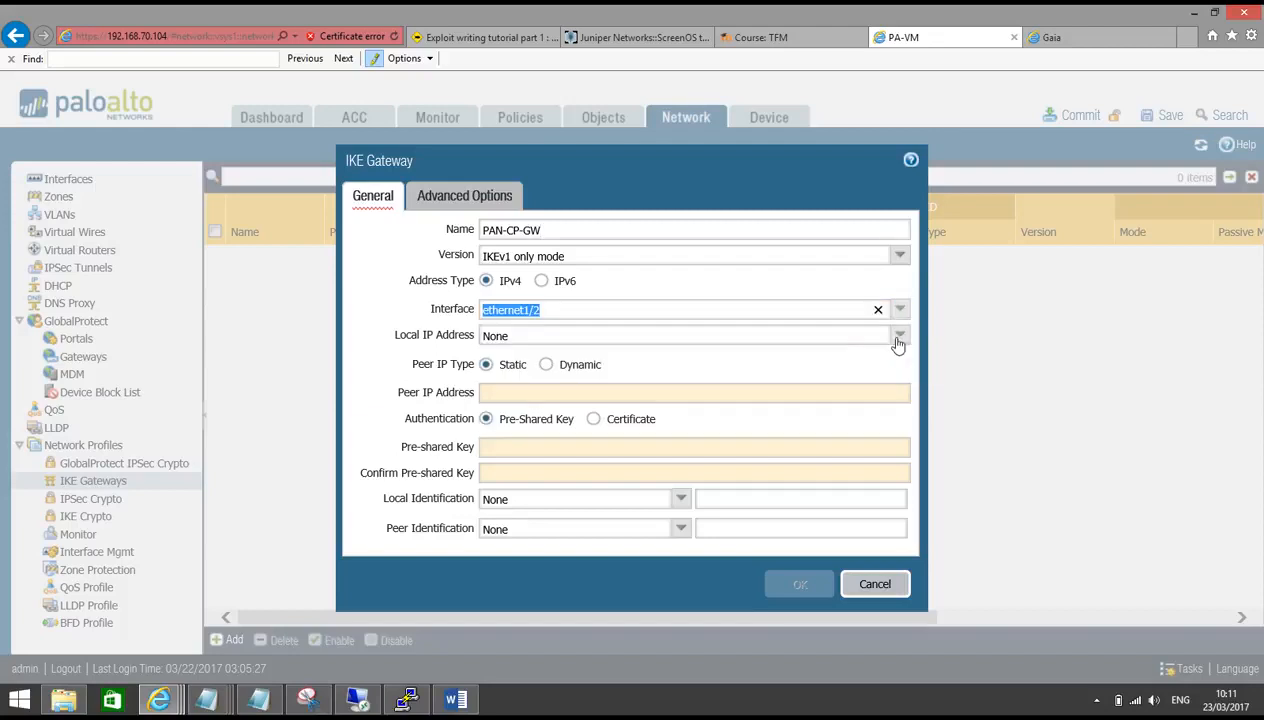
{"action": "left_click", "coordinate": [900, 336]}
{"action": "left_click", "coordinate": [899, 310]}
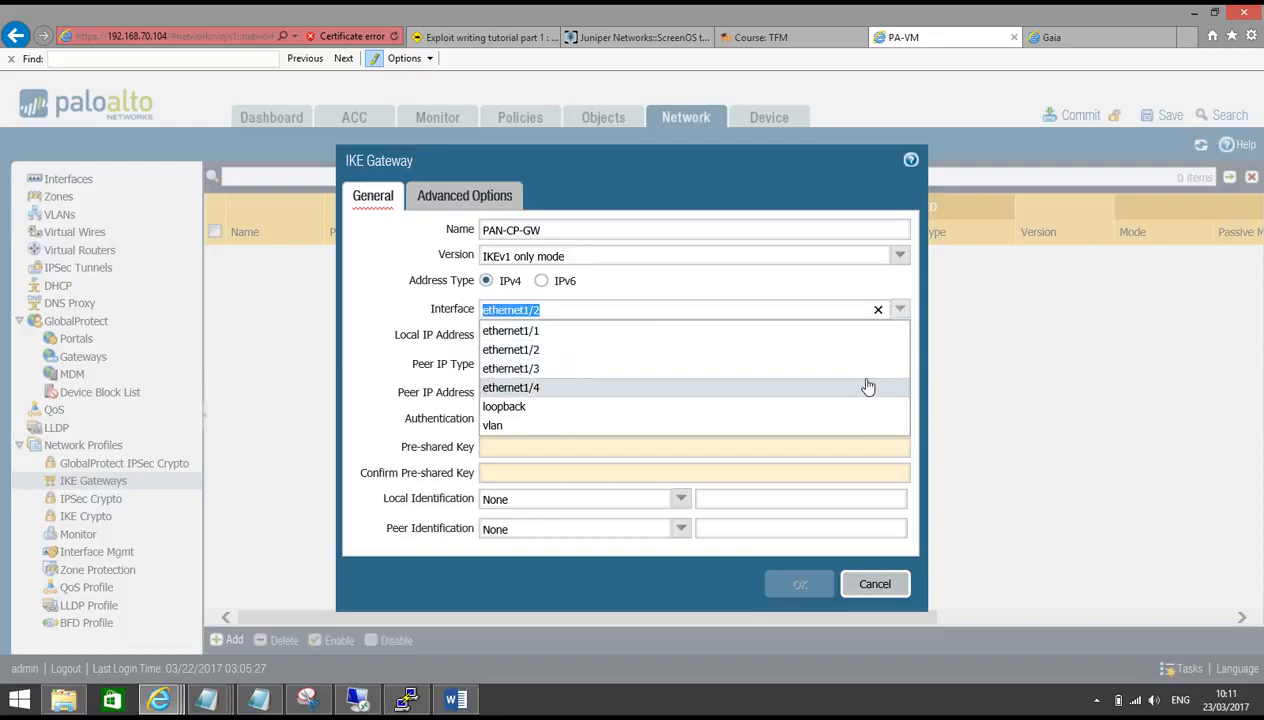
{"action": "left_click", "coordinate": [866, 387]}
{"action": "left_click", "coordinate": [898, 336]}
{"action": "left_click", "coordinate": [895, 334]}
Set the IKE gateway's interface to ethernet1/1 and its local IP address to 136.1.121.104/24.
{"action": "left_click", "coordinate": [900, 310]}
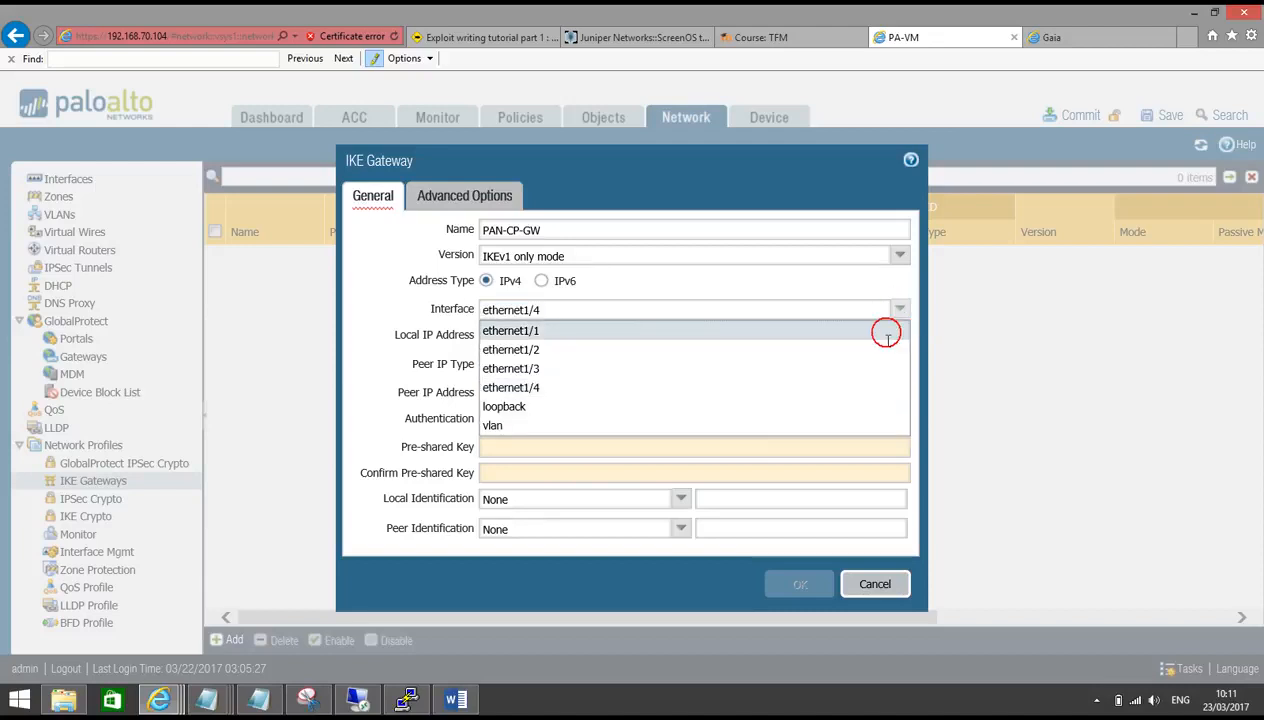
{"action": "left_click", "coordinate": [889, 332]}
{"action": "left_click", "coordinate": [895, 336]}
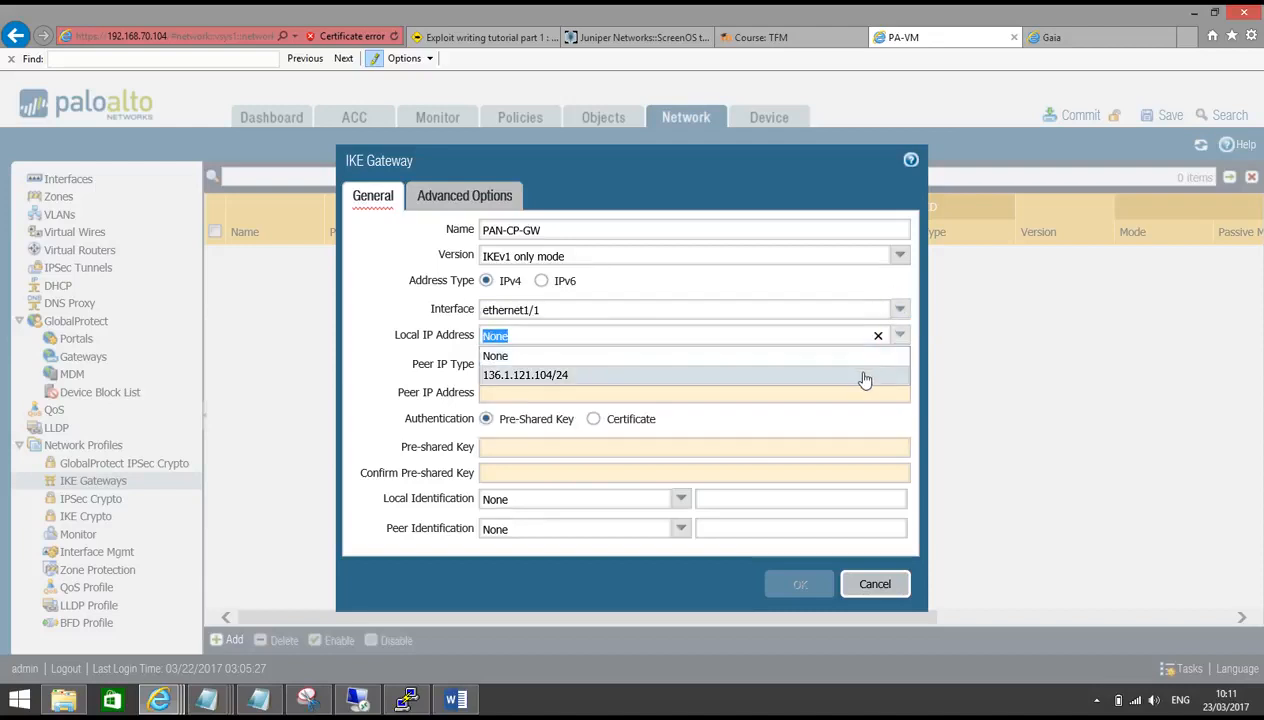
{"action": "left_click", "coordinate": [864, 374]}
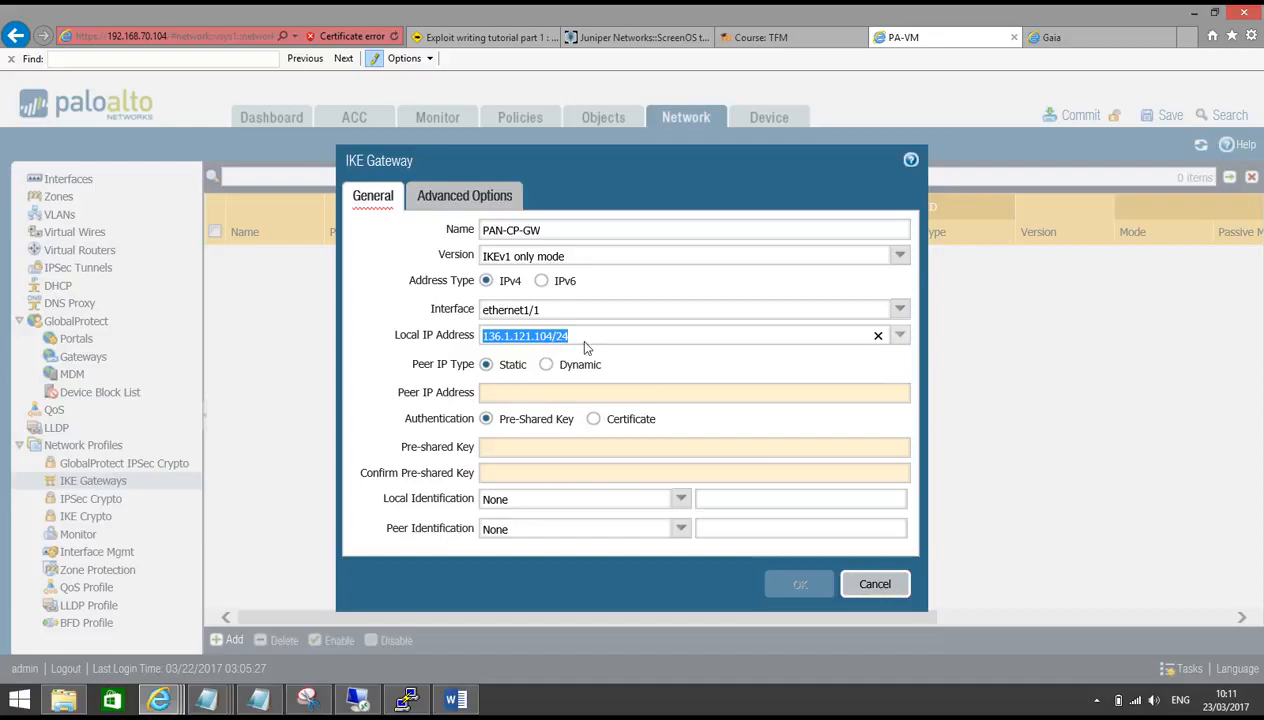
Set the IKE gateway's static peer IP address to 136.1.121.103.
{"action": "left_click", "coordinate": [510, 393]}
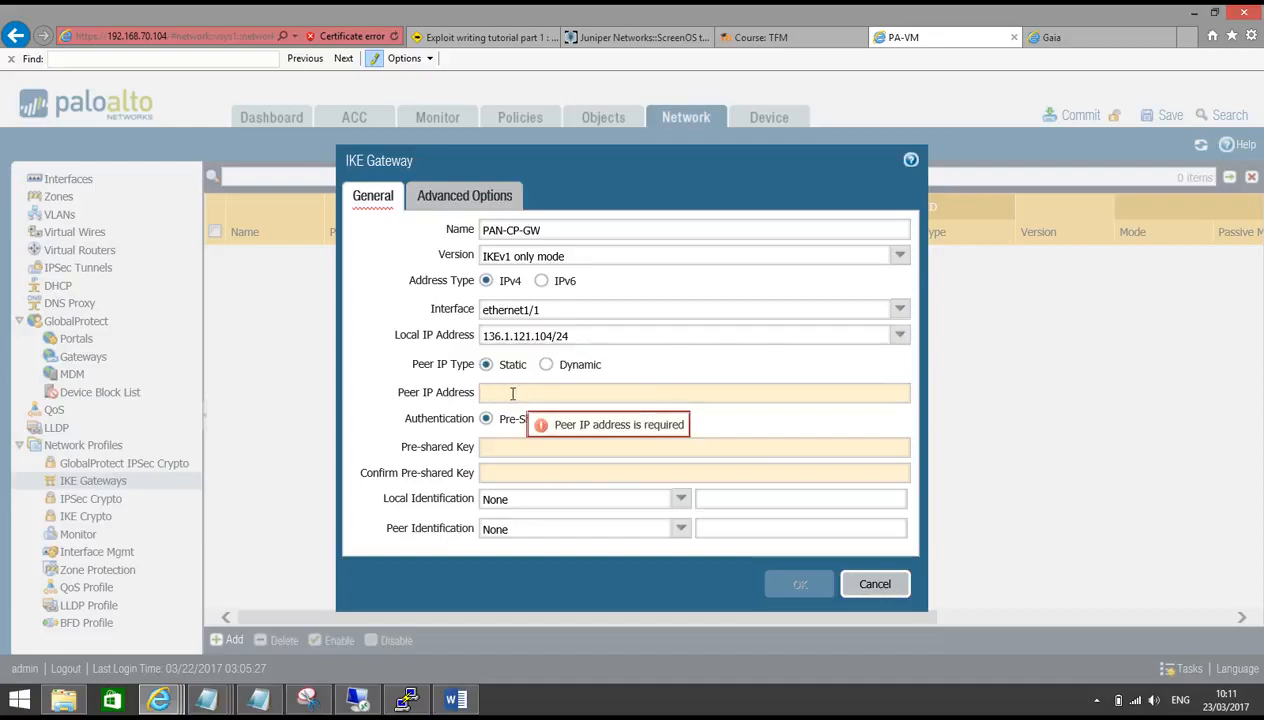
{"action": "type", "text": "136"}
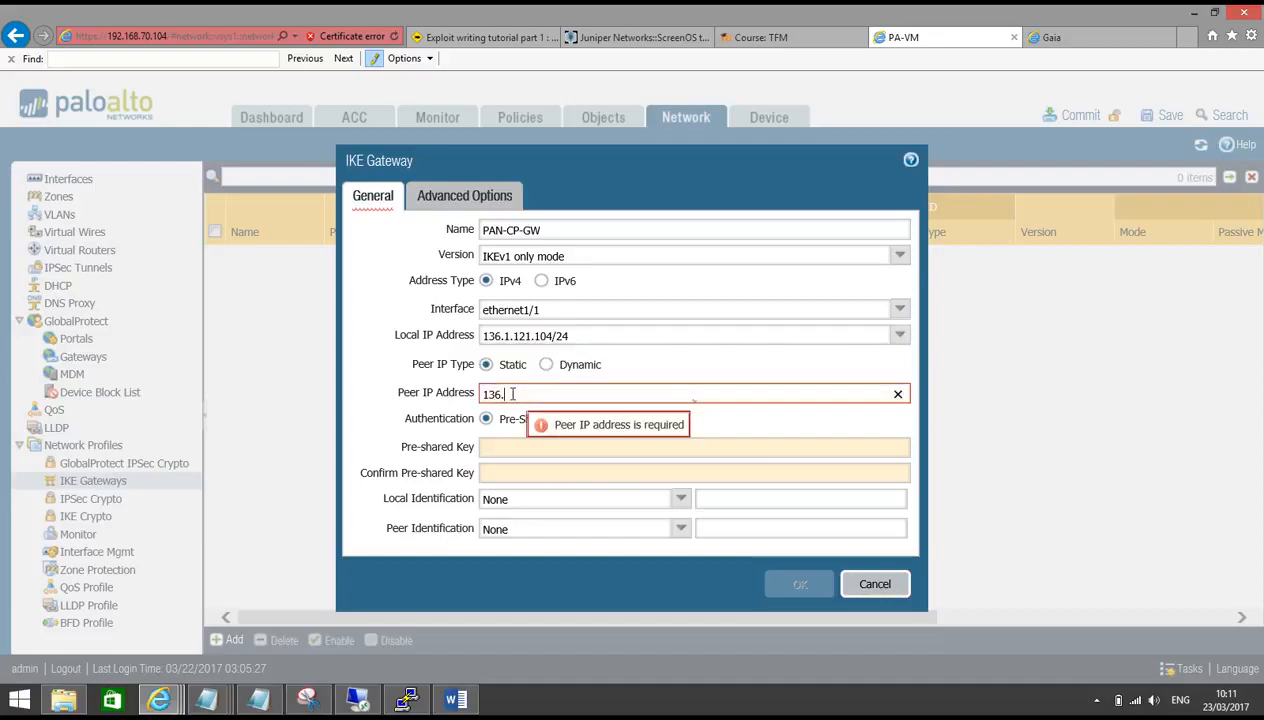
{"action": "type", "text": ".1.121.103"}
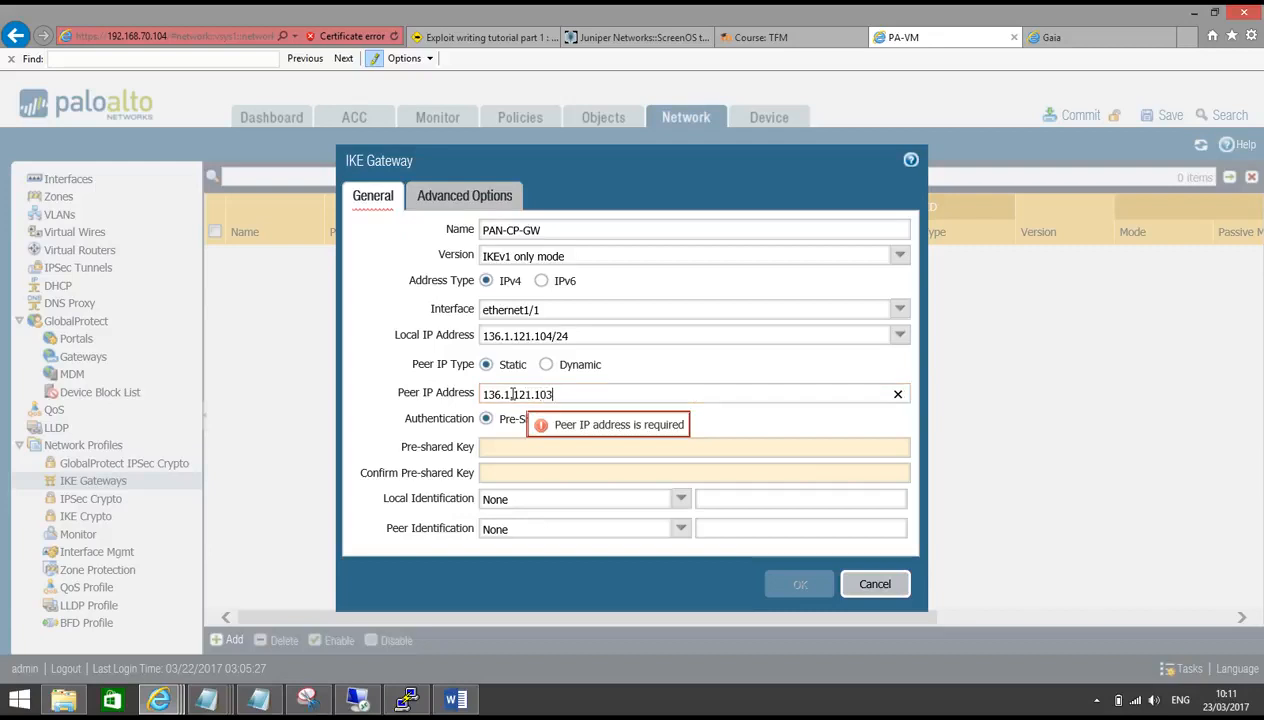
Copy the authentication key from the VPN Assignment in the Word document and enter it as the gateway's pre-shared key and its confirmation.
{"action": "left_click", "coordinate": [531, 453]}
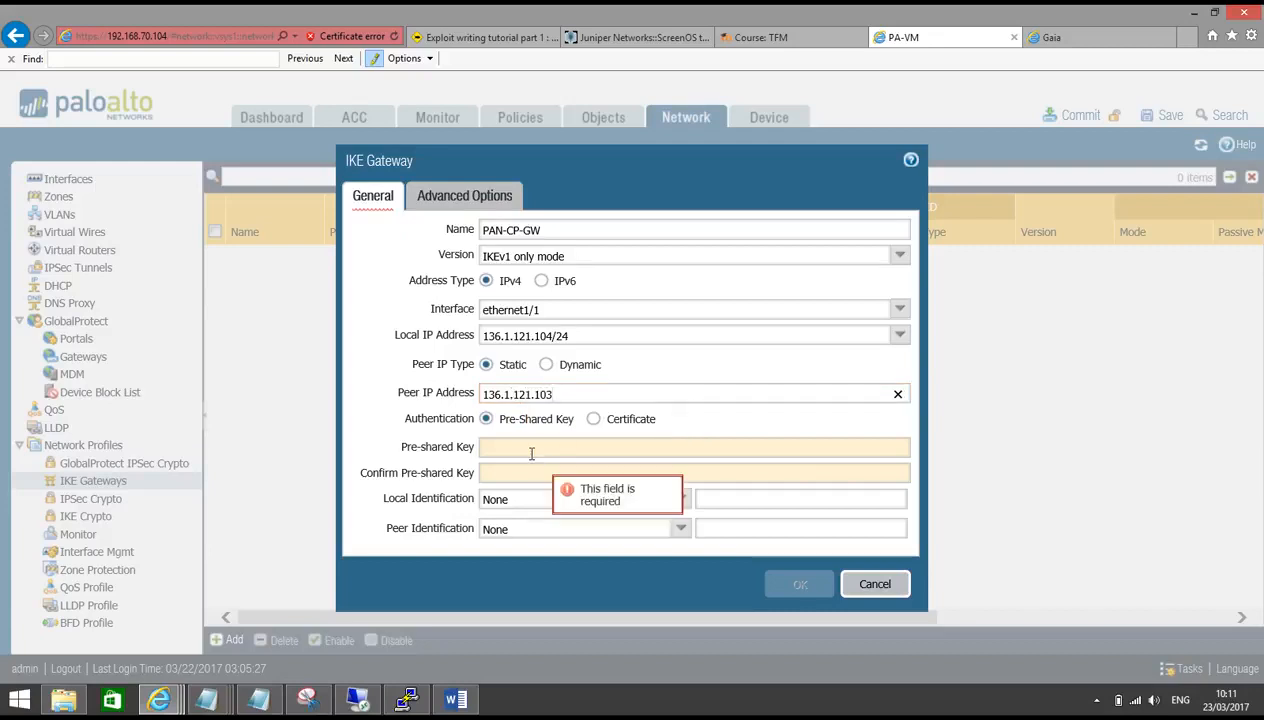
{"action": "left_click", "coordinate": [455, 700]}
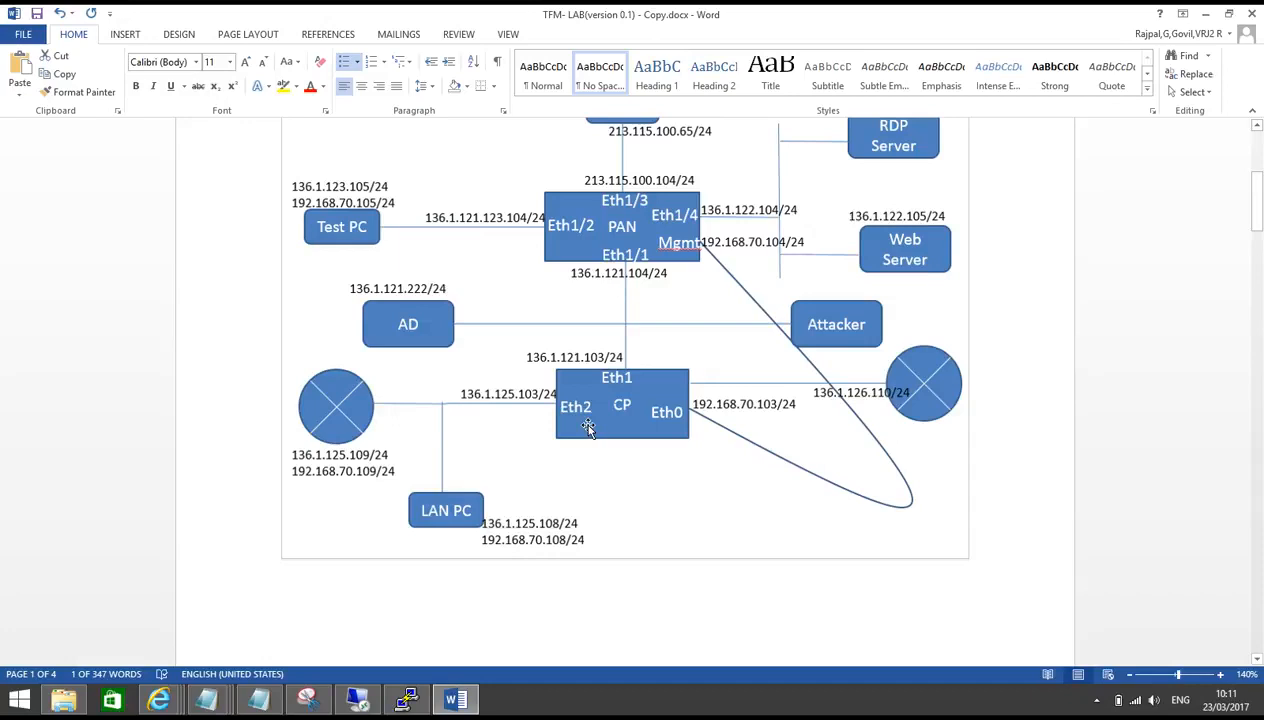
{"action": "scroll", "coordinate": [598, 456], "scroll_direction": "up", "scroll_amount": 10}
{"action": "scroll", "coordinate": [598, 456], "scroll_direction": "down", "scroll_amount": 3}
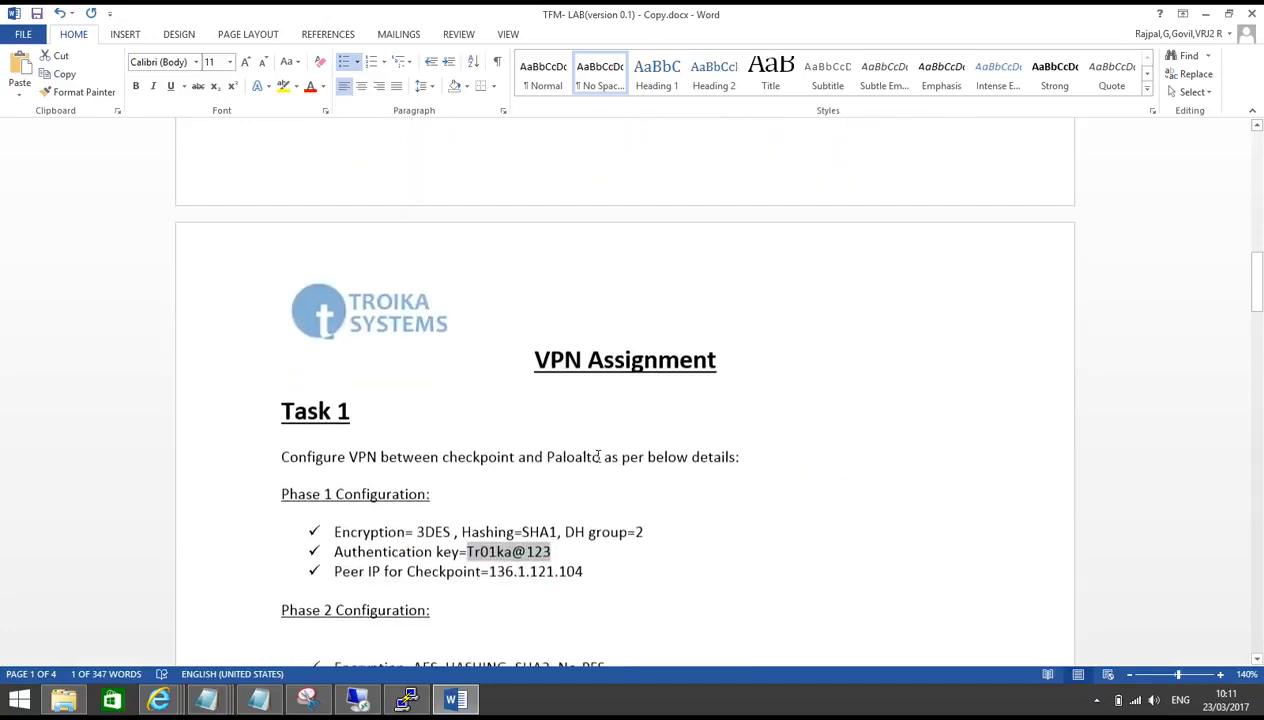
{"action": "right_click", "coordinate": [522, 550]}
{"action": "left_click", "coordinate": [560, 284]}
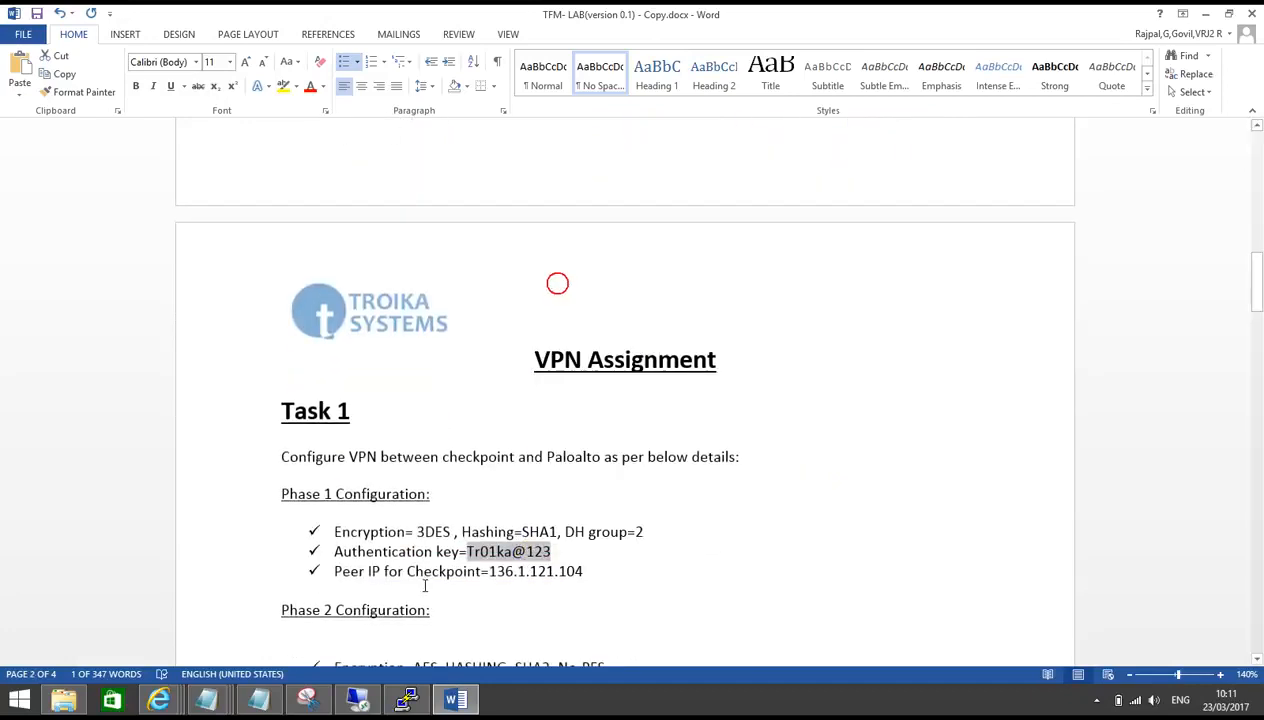
{"action": "mouse_move", "coordinate": [180, 703]}
{"action": "left_click", "coordinate": [612, 612]}
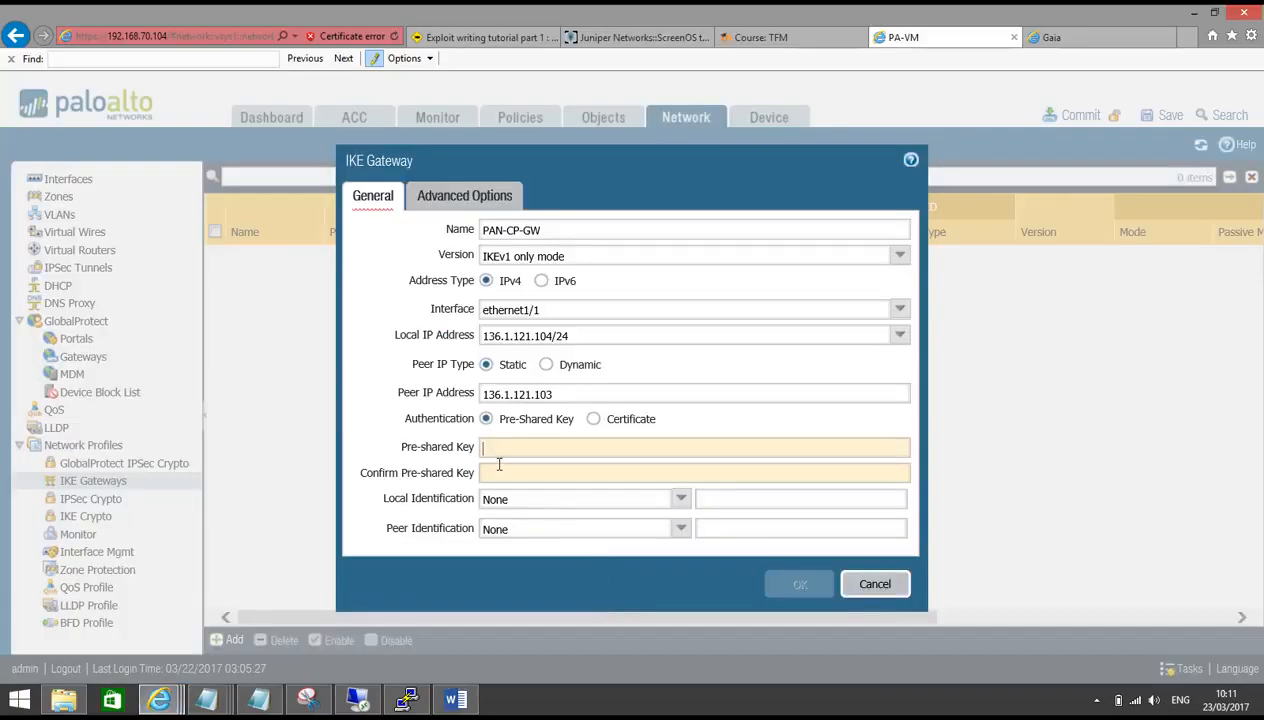
{"action": "left_click", "coordinate": [499, 448]}
{"action": "key", "text": "ctrl+v"}
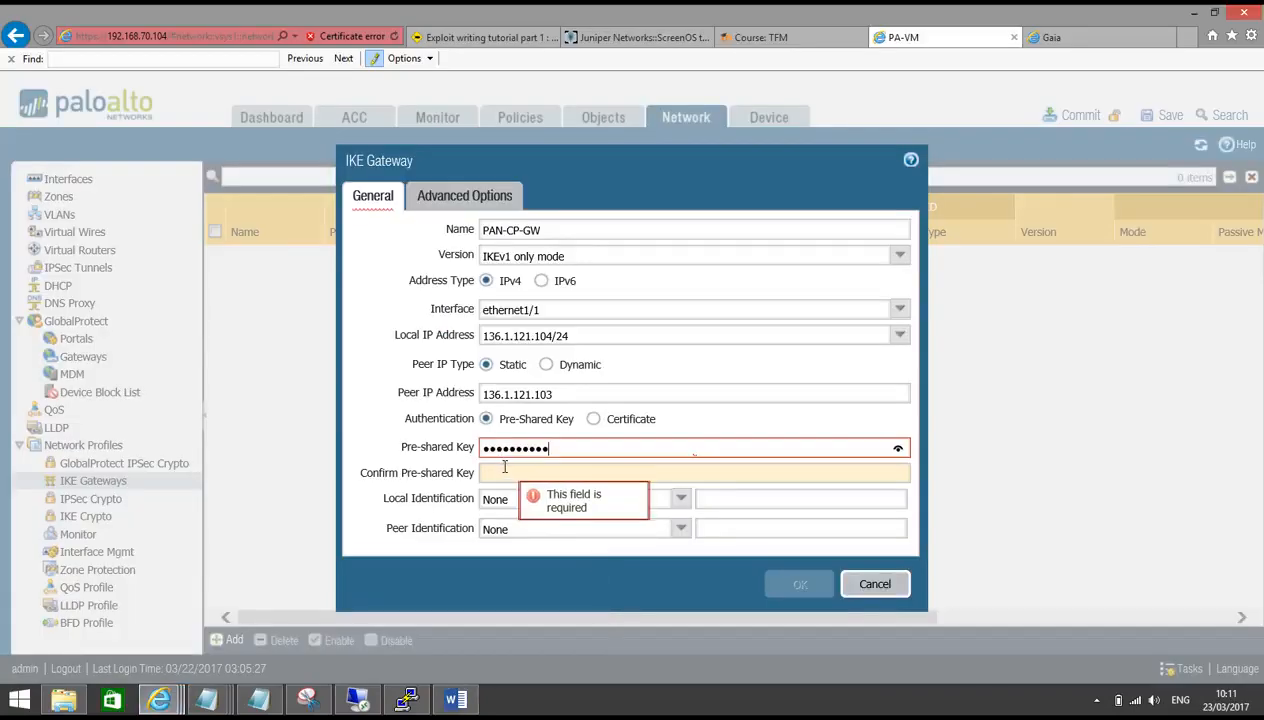
{"action": "key", "text": "ctrl+v"}
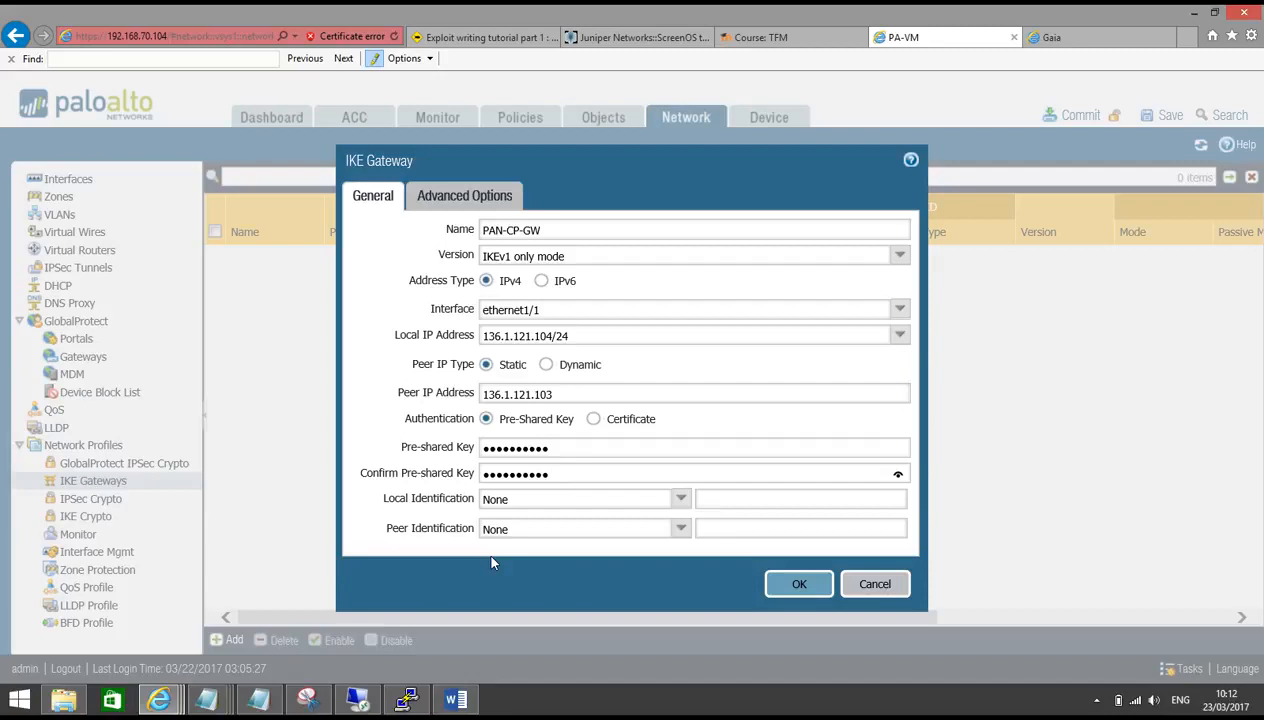
Set the gateway's exchange mode to main and its IKE crypto profile to PAN-CP-P1, disable Dead Peer Detection, and save the gateway.
{"action": "left_click", "coordinate": [440, 198]}
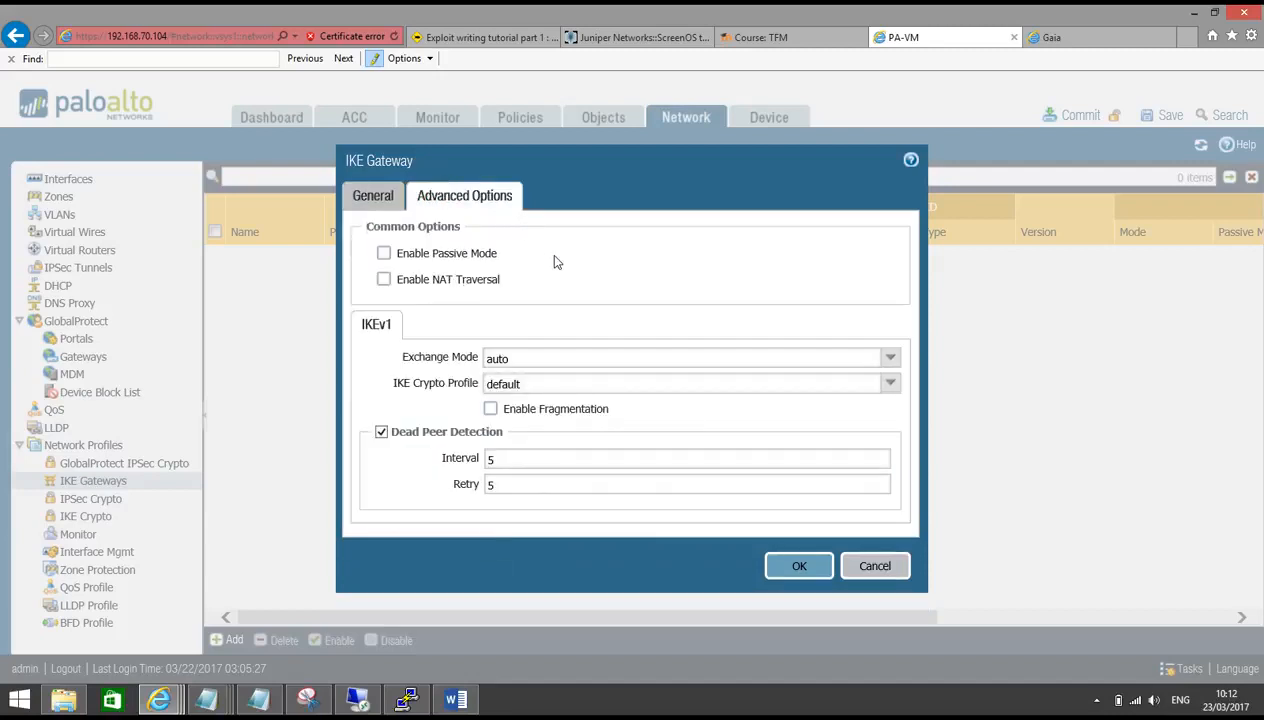
{"action": "left_click", "coordinate": [893, 361]}
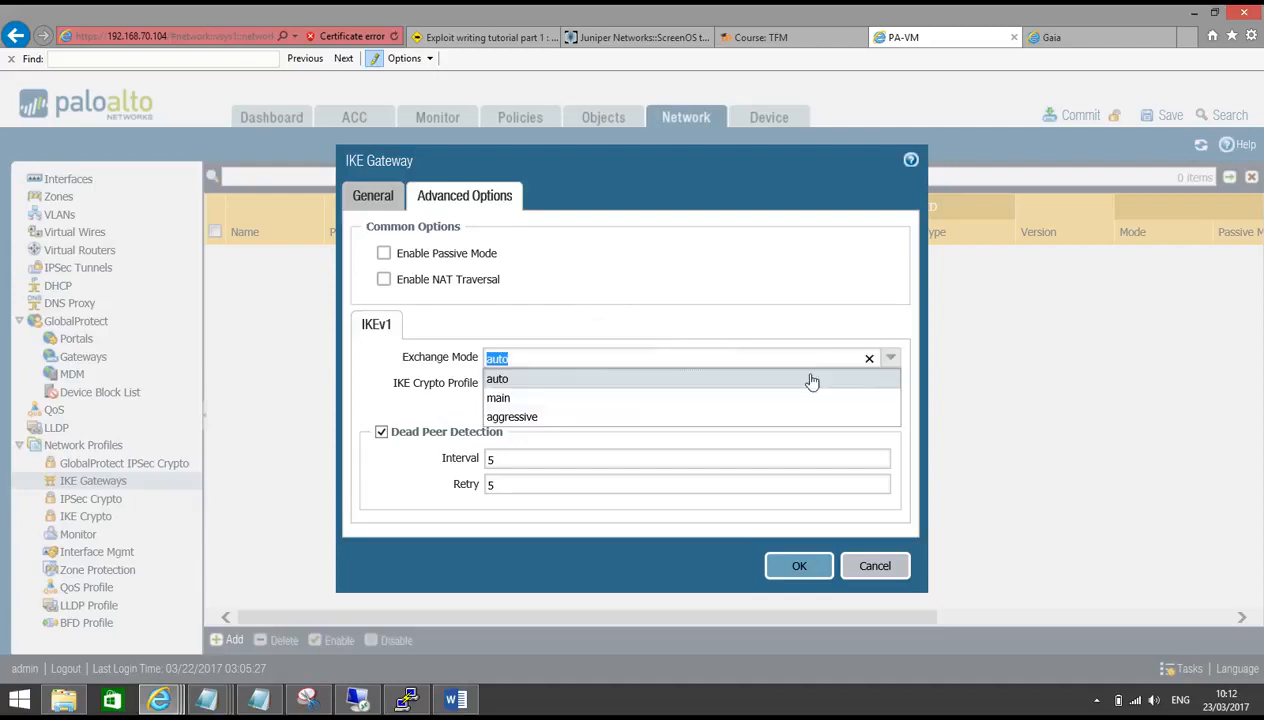
{"action": "left_click", "coordinate": [805, 399]}
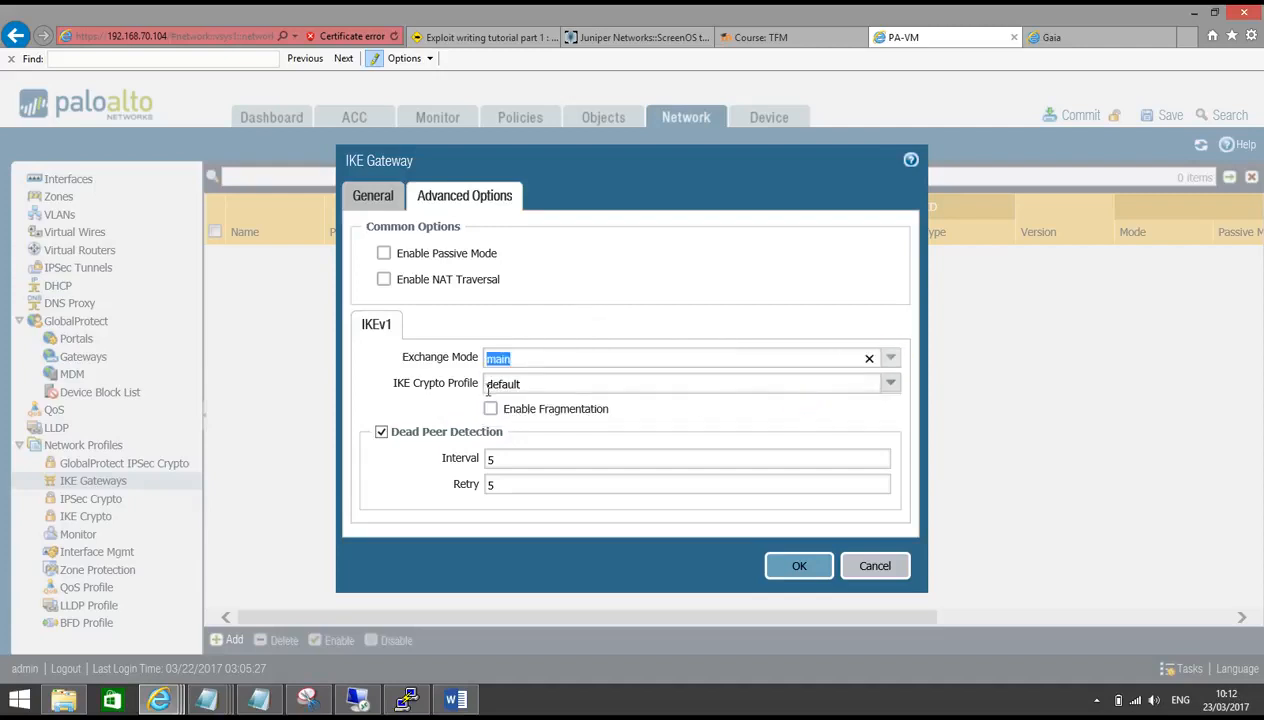
{"action": "left_click", "coordinate": [890, 385]}
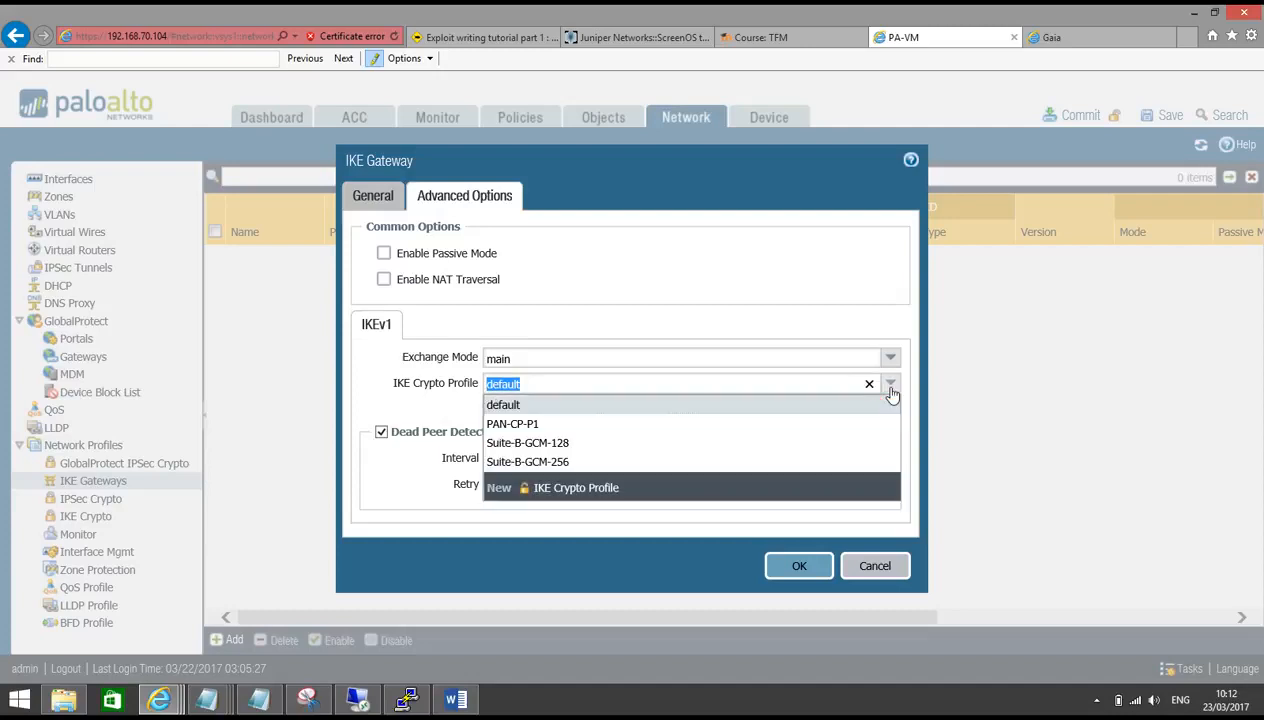
{"action": "left_click", "coordinate": [662, 424]}
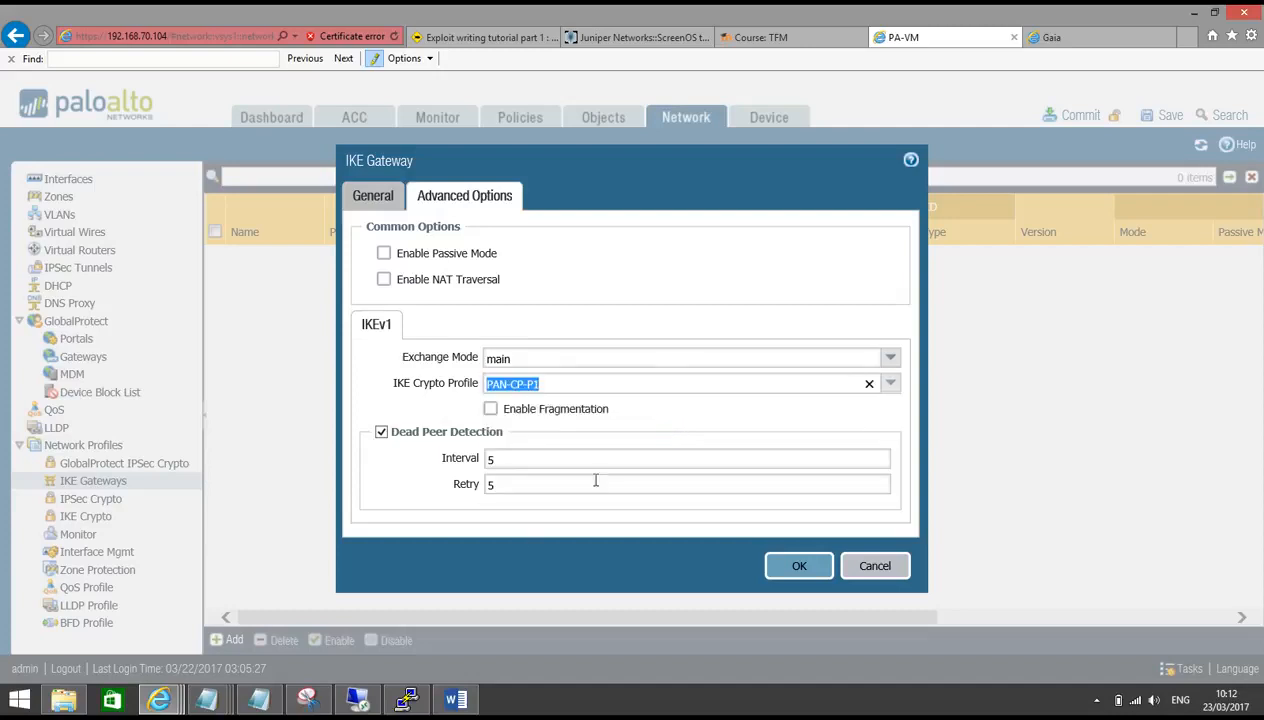
{"action": "left_click", "coordinate": [381, 433]}
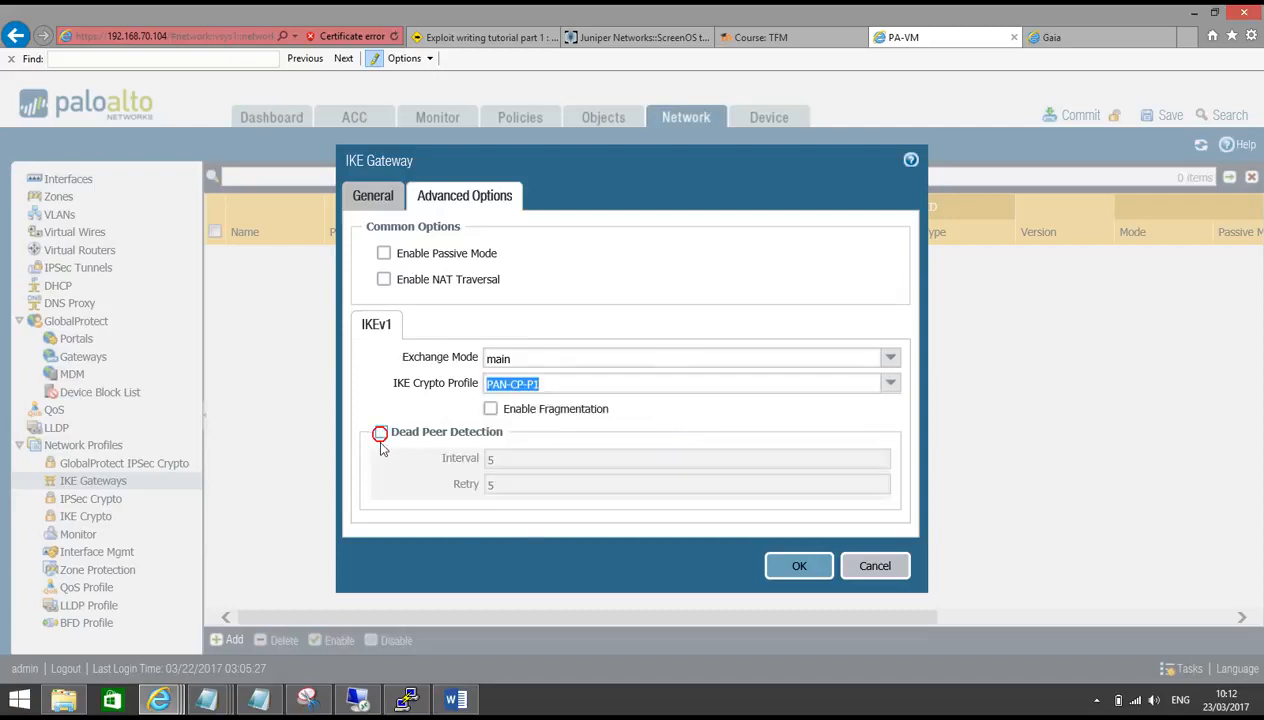
{"action": "left_click", "coordinate": [798, 566]}
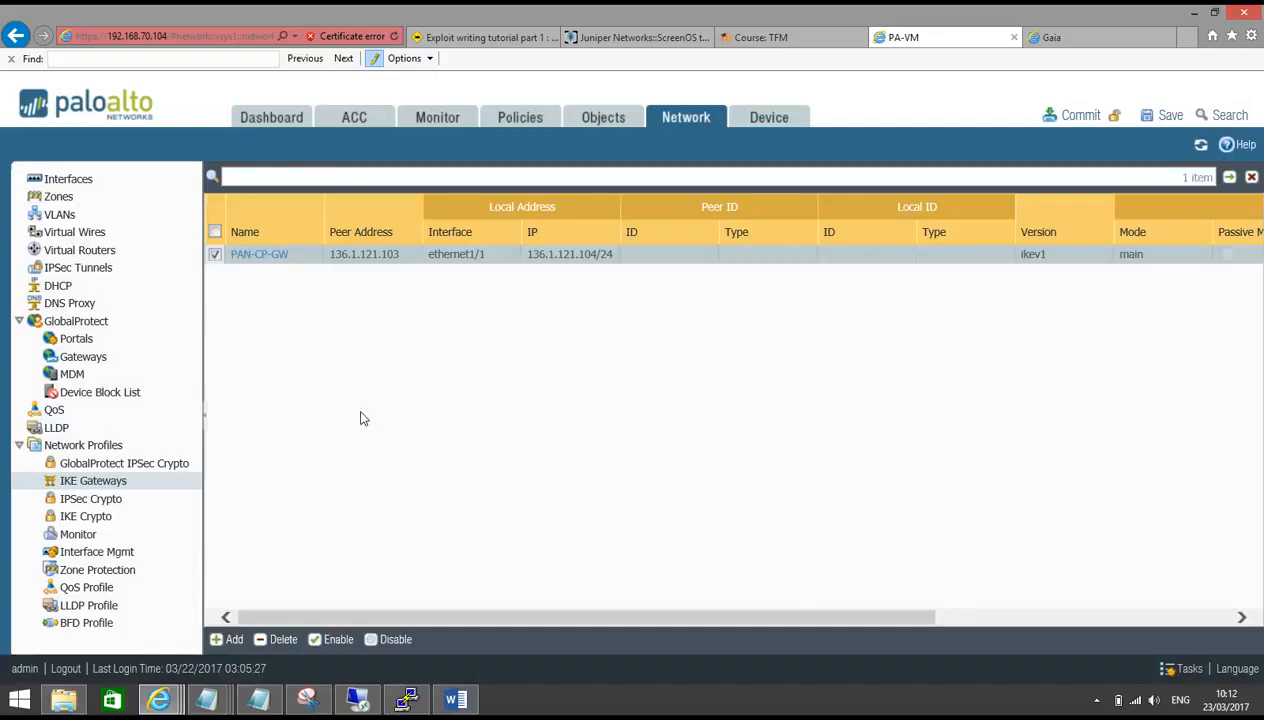
Add an IPSec crypto profile named PAN-CP-P2.
{"action": "left_click", "coordinate": [102, 498]}
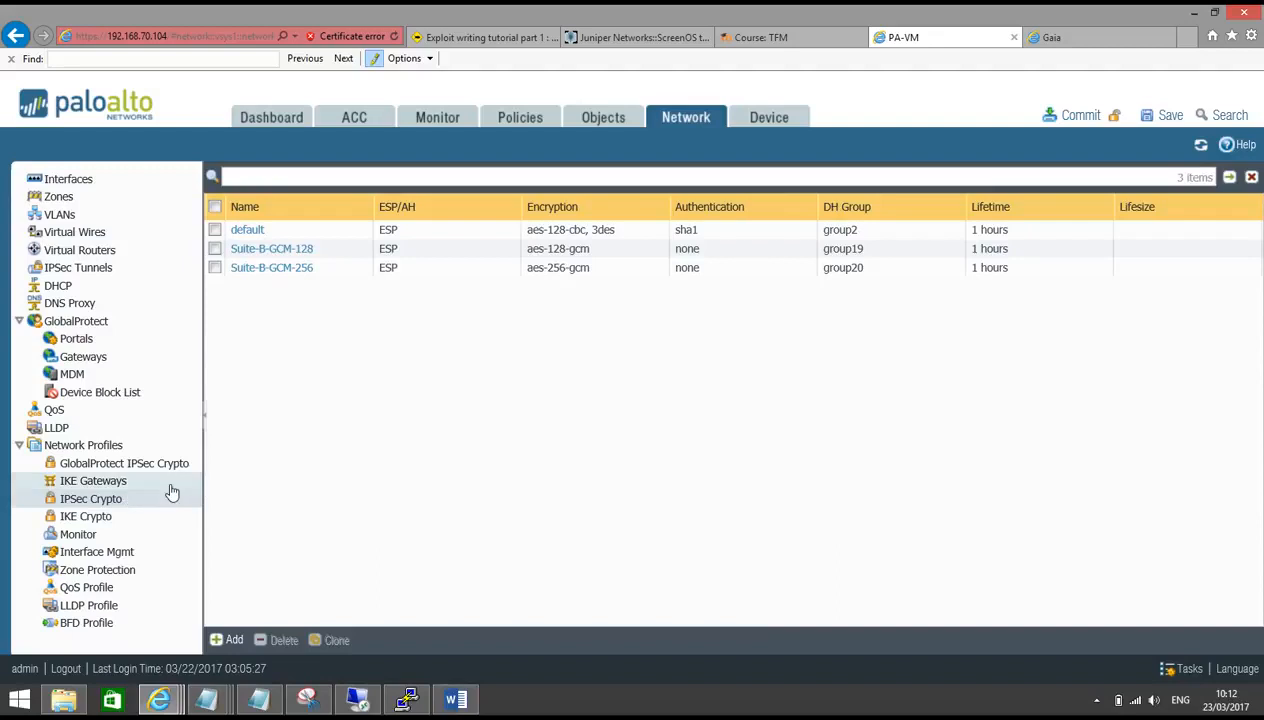
{"action": "left_click", "coordinate": [230, 640]}
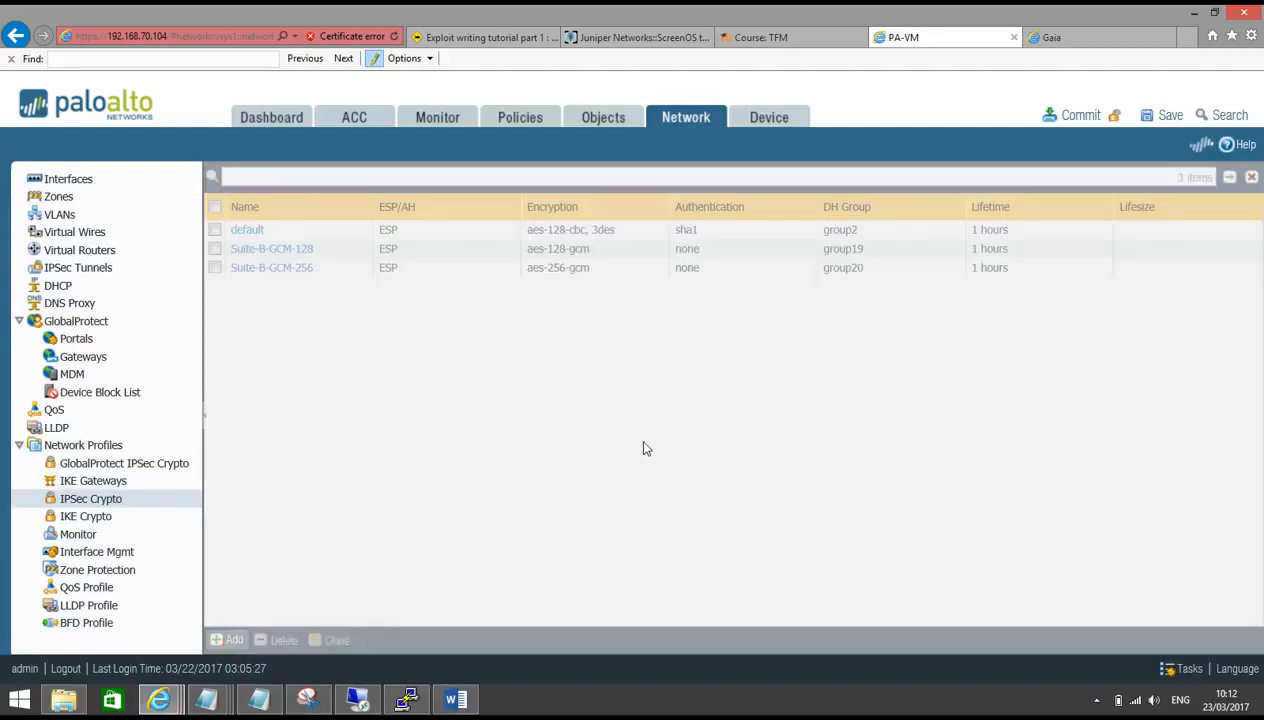
{"action": "type", "text": "PAN-C"}
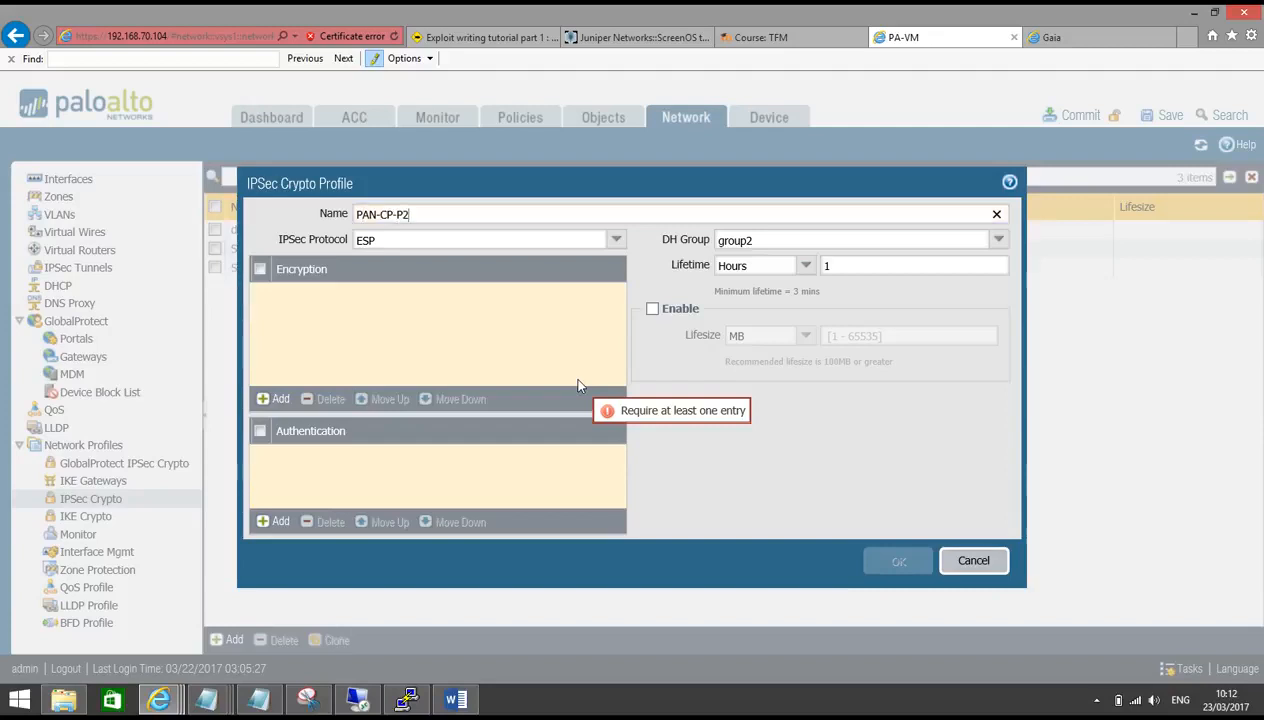
{"action": "type", "text": "P-P2"}
Give the PAN-CP-P2 profile aes-128-cbc encryption and sha256 authentication.
{"action": "left_click", "coordinate": [262, 399]}
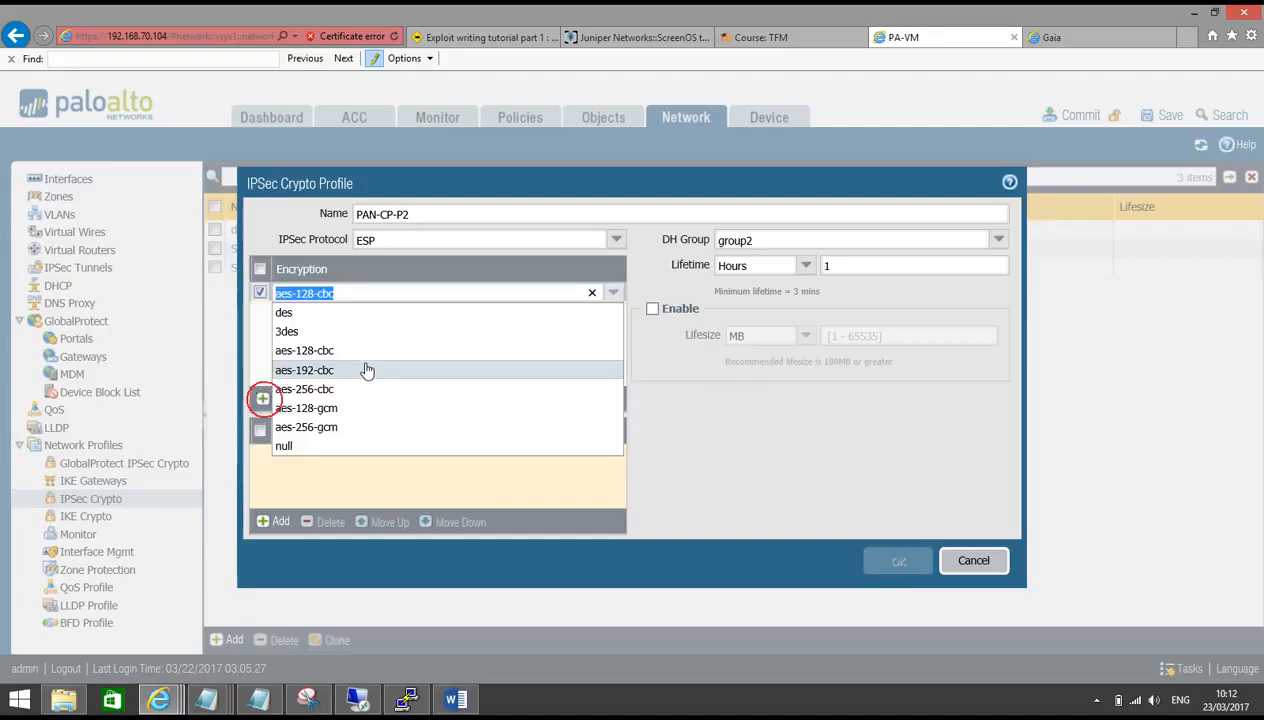
{"action": "left_click", "coordinate": [332, 349]}
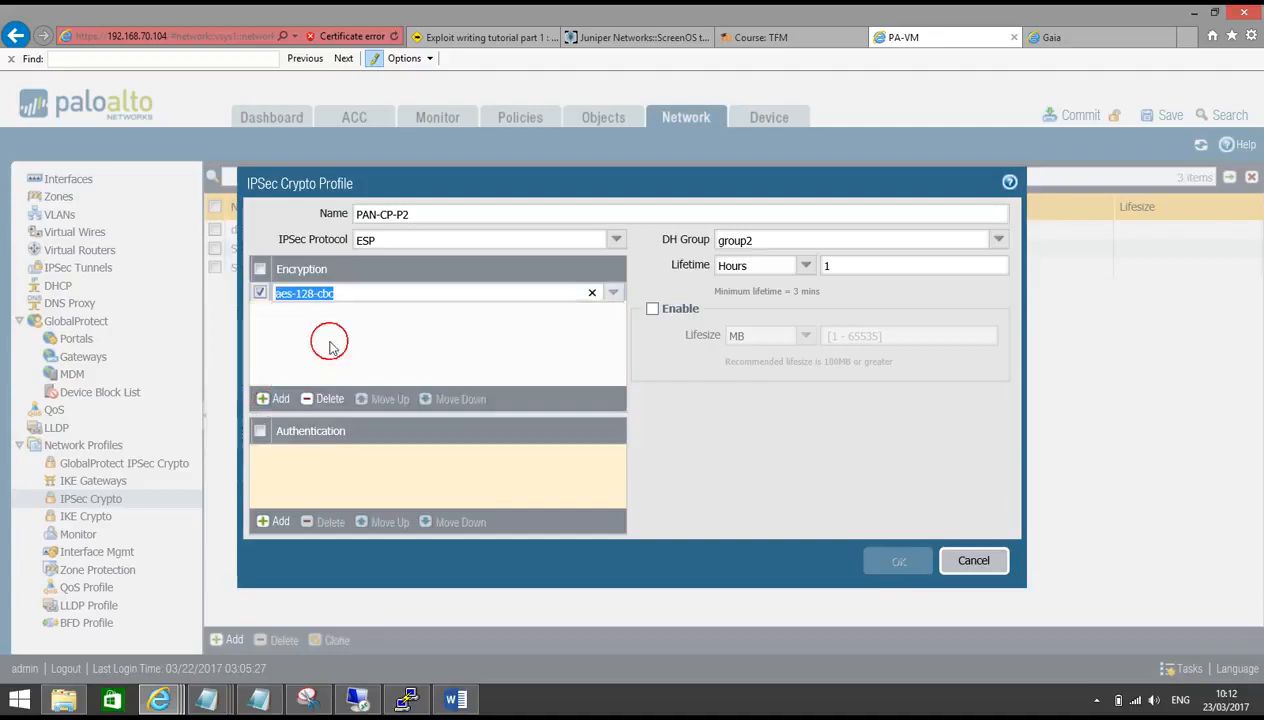
{"action": "left_click", "coordinate": [262, 521]}
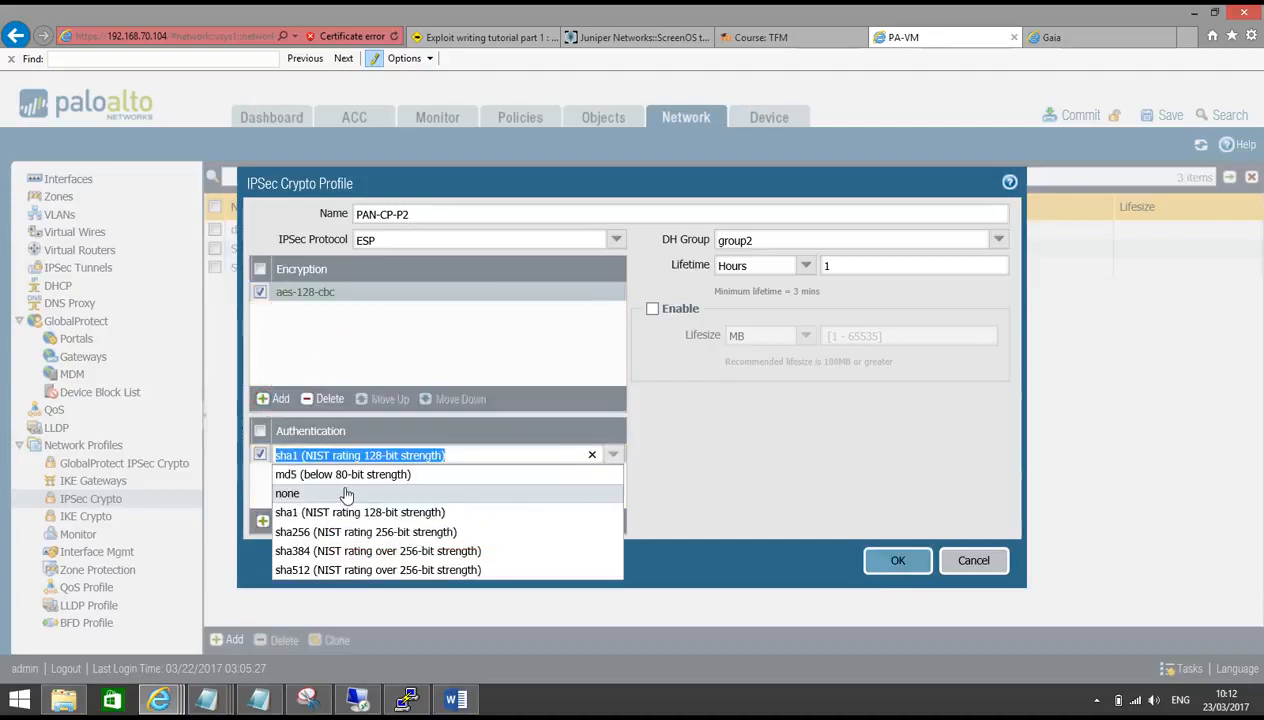
{"action": "left_click", "coordinate": [333, 532]}
{"action": "left_click", "coordinate": [785, 465]}
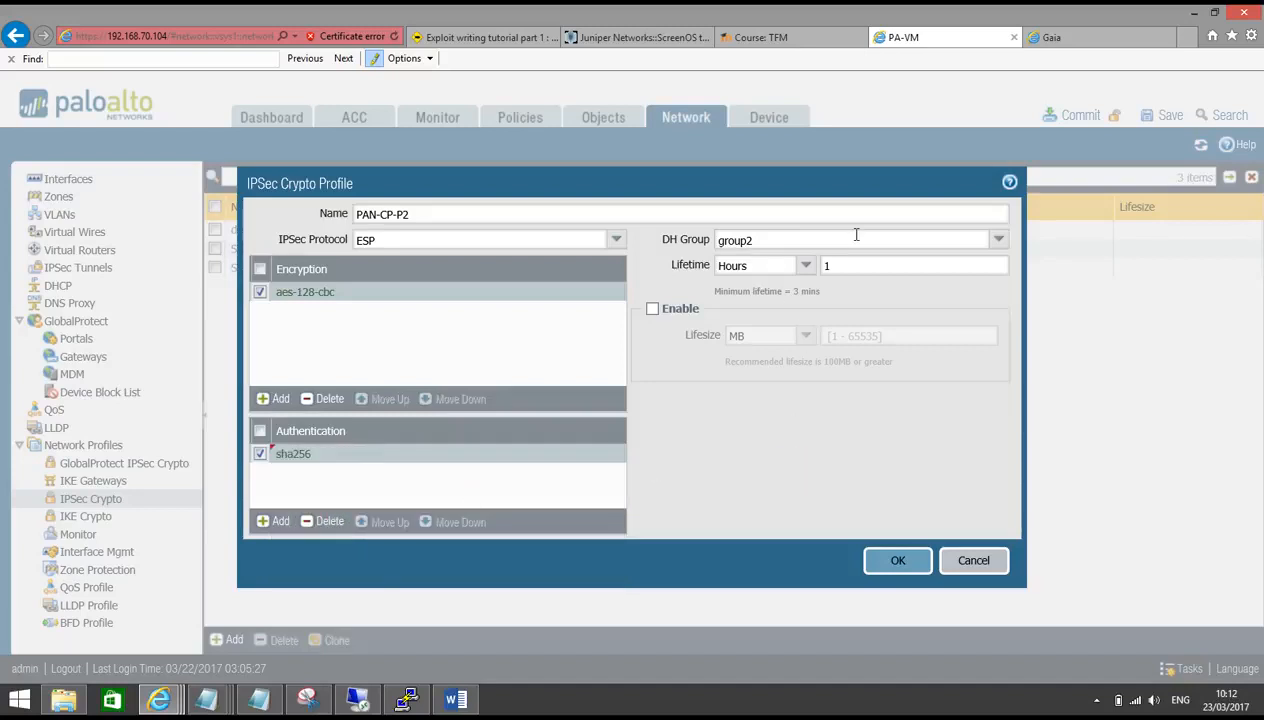
Set the profile's DH group to no-pfs and save the IPSec crypto profile.
{"action": "left_click", "coordinate": [998, 246]}
{"action": "left_click", "coordinate": [965, 258]}
{"action": "left_click", "coordinate": [905, 561]}
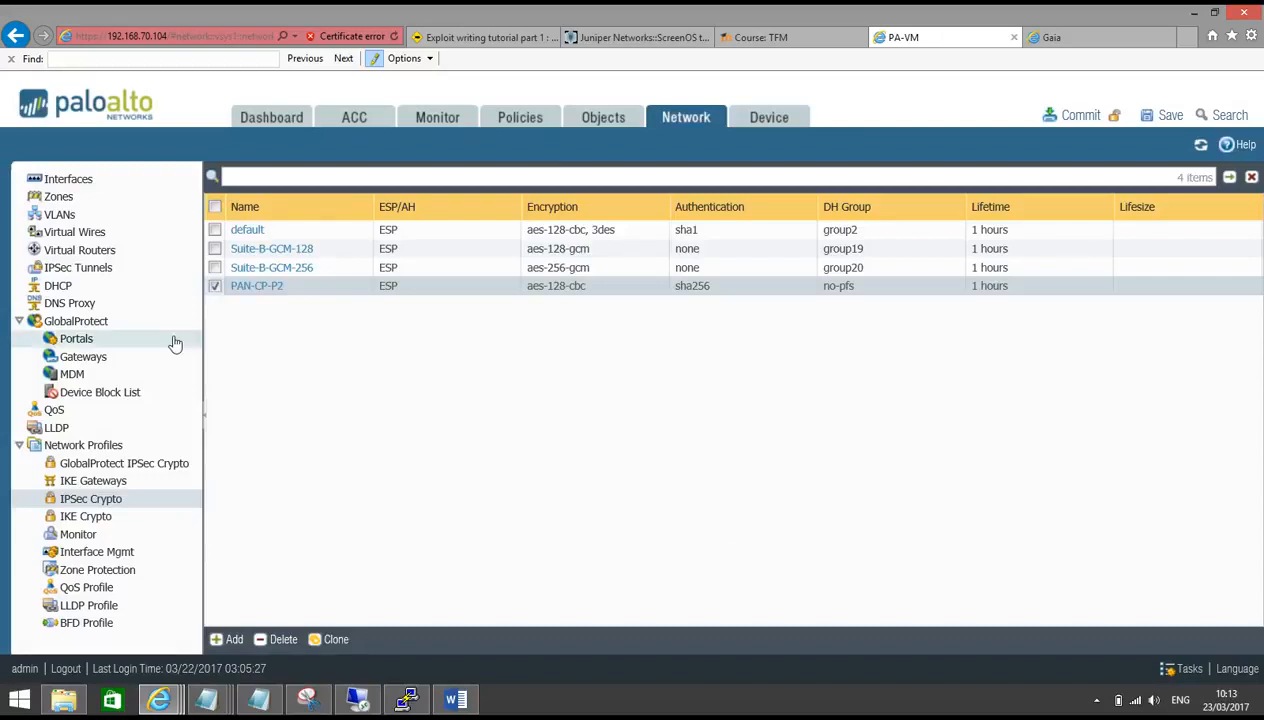
{"action": "left_click", "coordinate": [80, 273]}
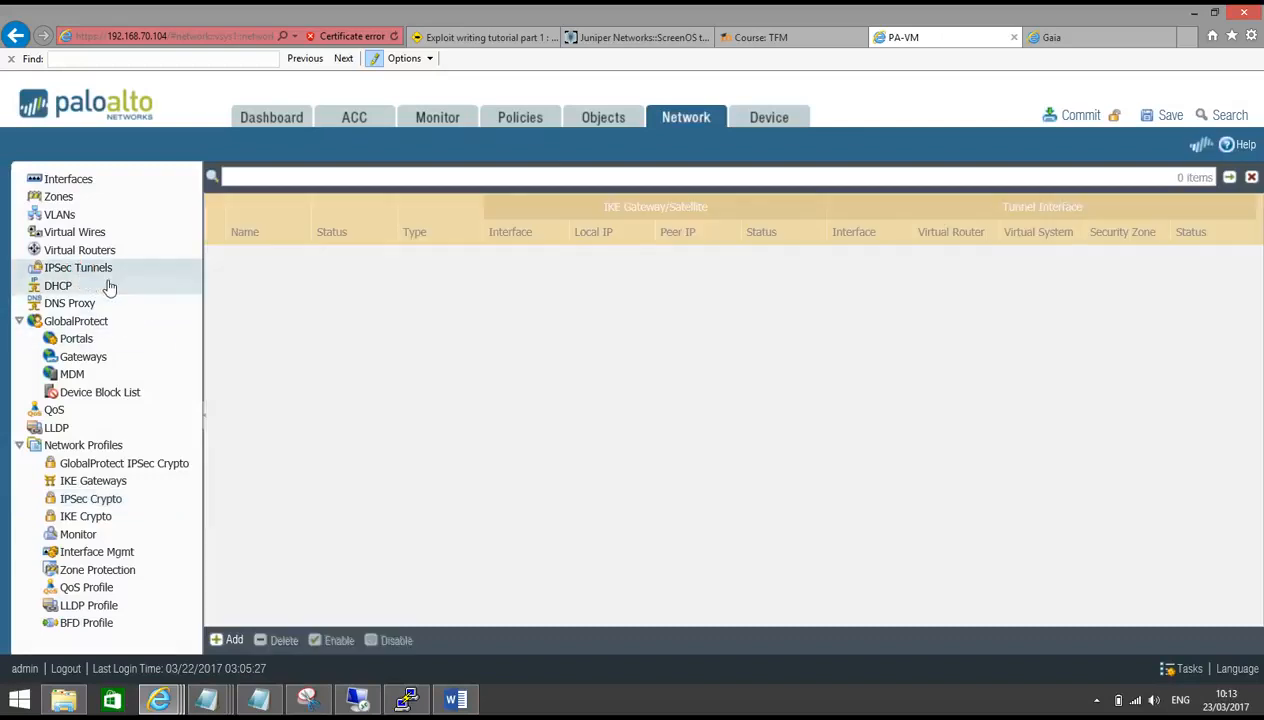
{"action": "left_click", "coordinate": [236, 640]}
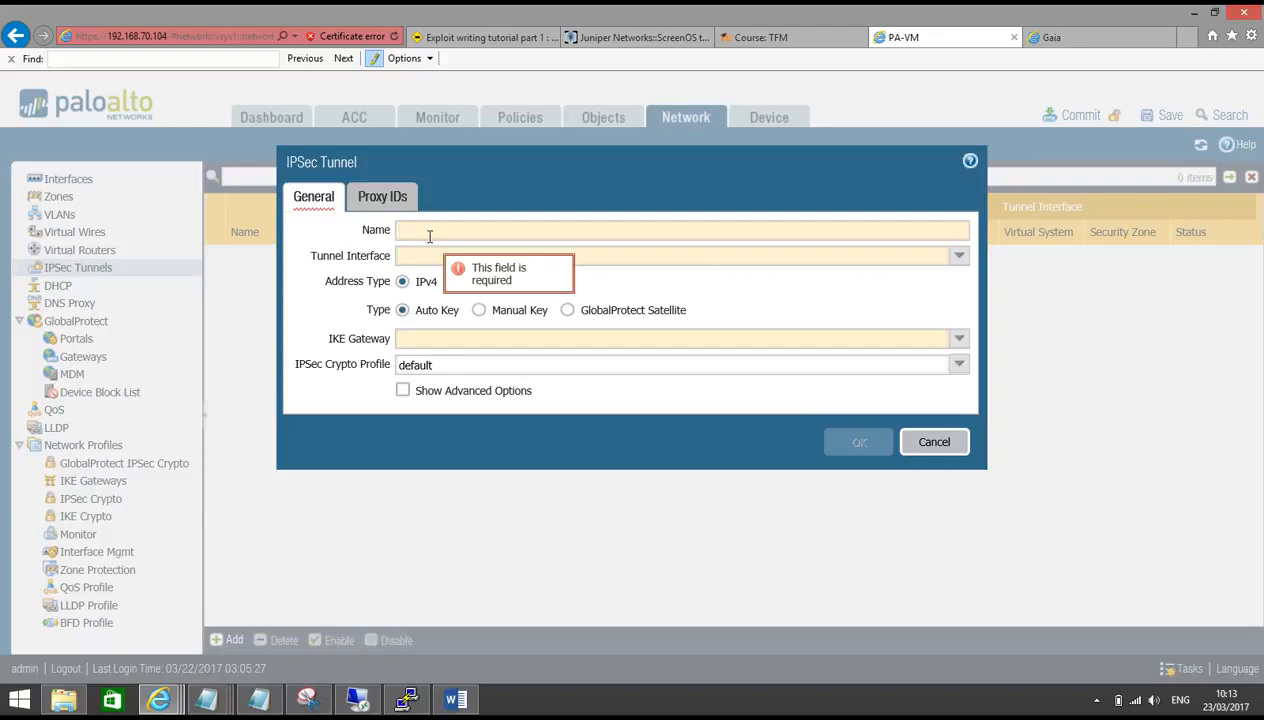
{"action": "type", "text": "PAN-CP-VPN"}
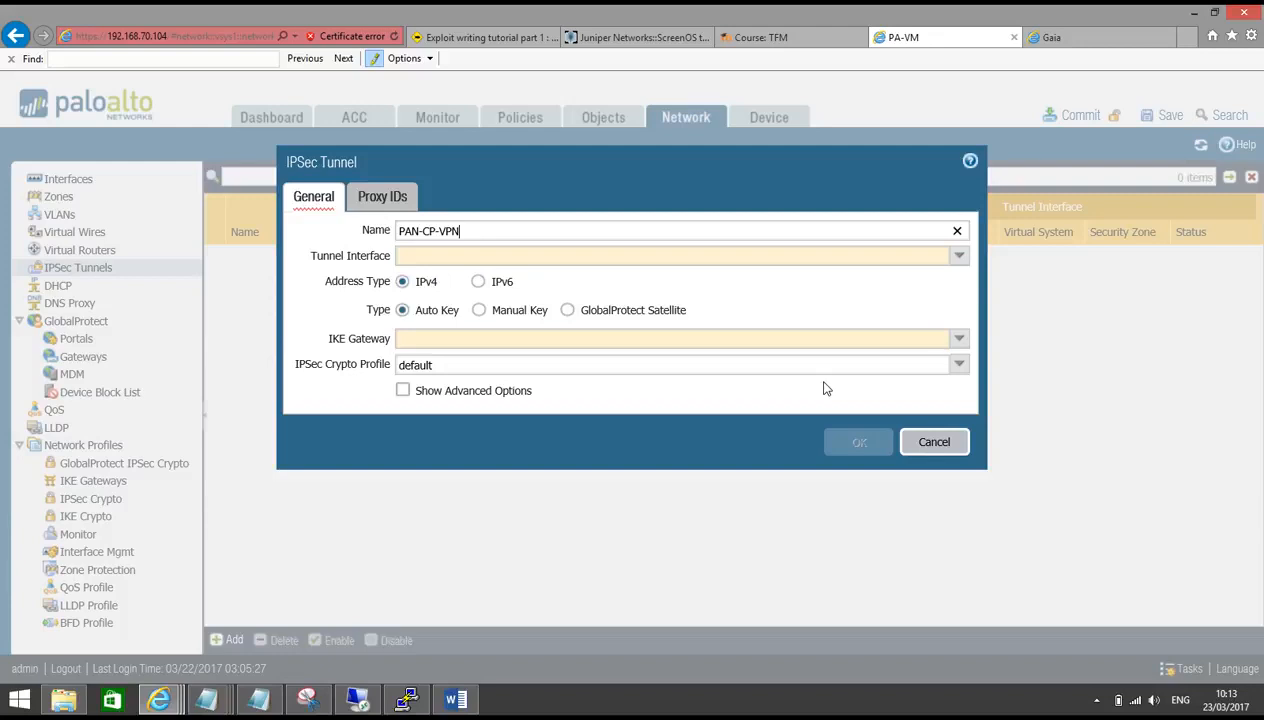
{"action": "left_click", "coordinate": [927, 444]}
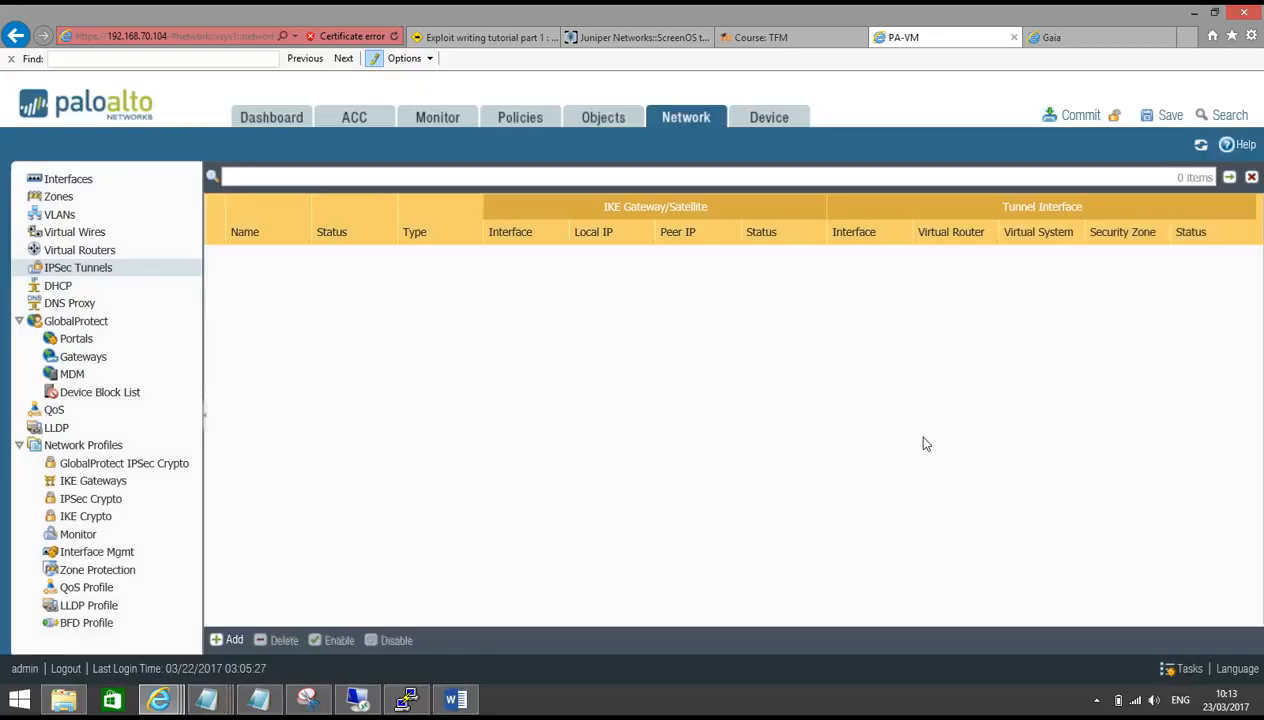
Add a tunnel interface numbered 1 with the comment "VPN tunnel to CP".
{"action": "left_click", "coordinate": [74, 179]}
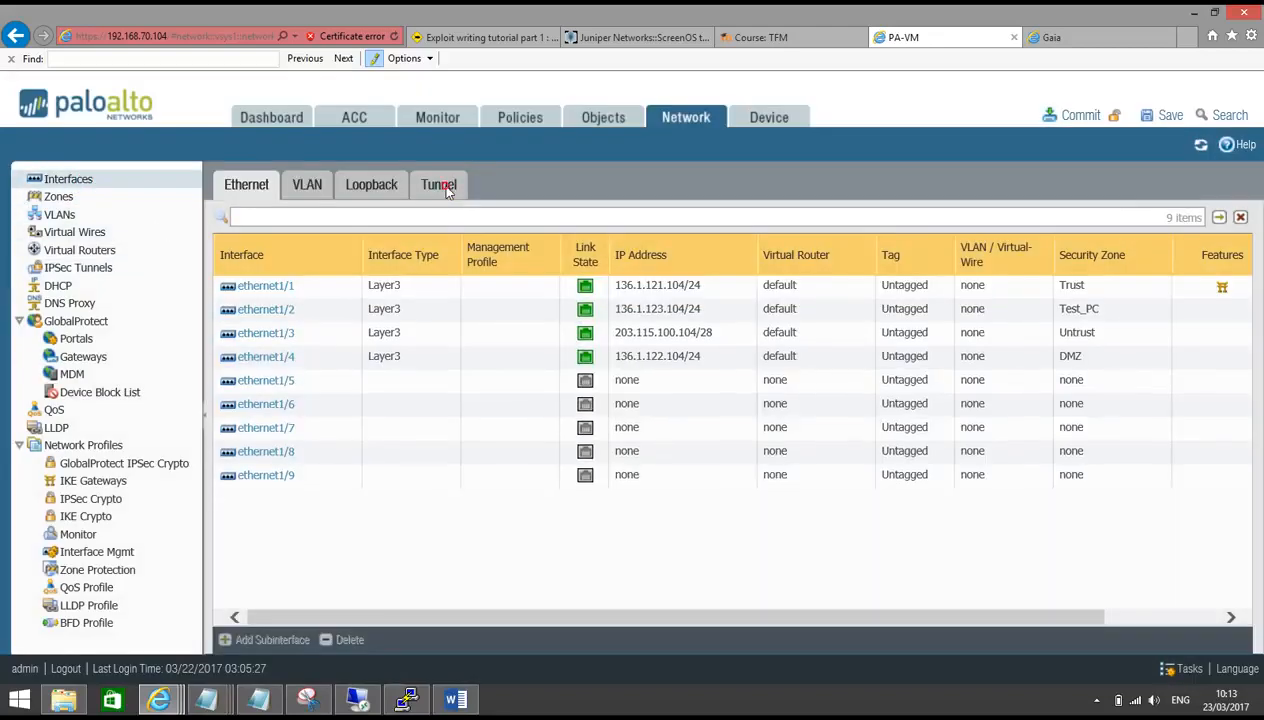
{"action": "left_click", "coordinate": [439, 185]}
{"action": "left_click", "coordinate": [241, 640]}
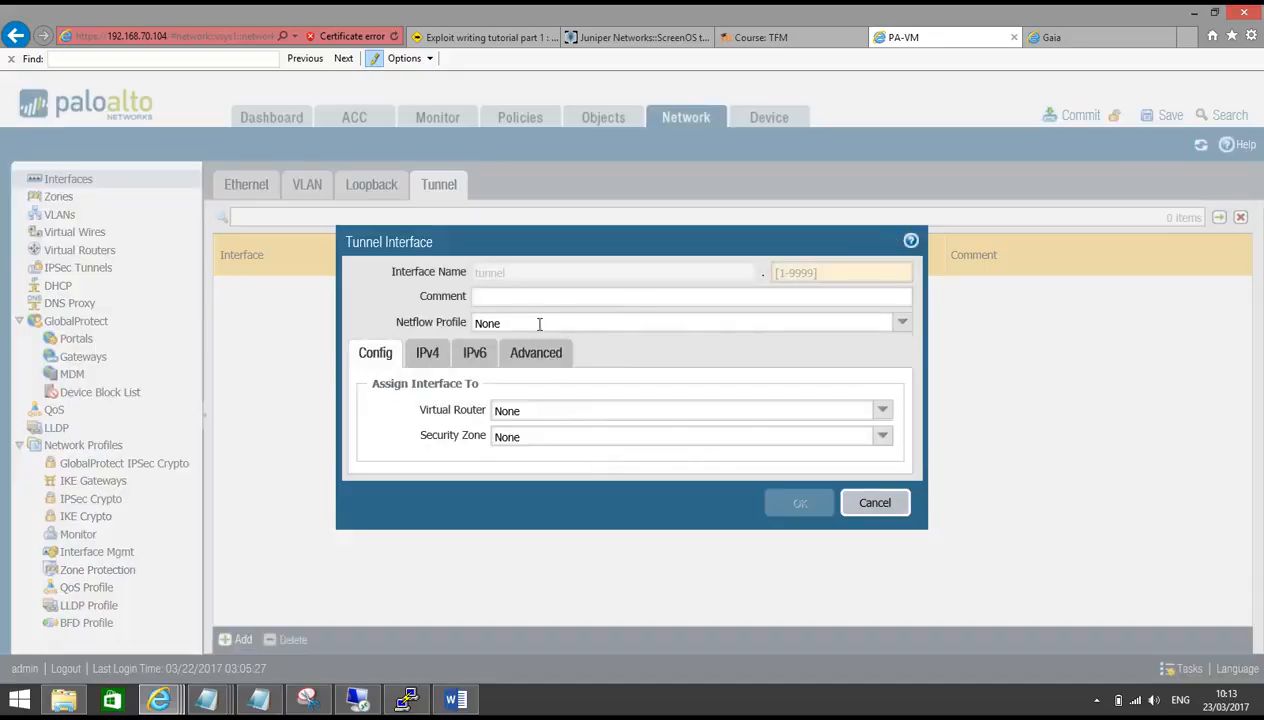
{"action": "left_click", "coordinate": [797, 272]}
{"action": "type", "text": "1"}
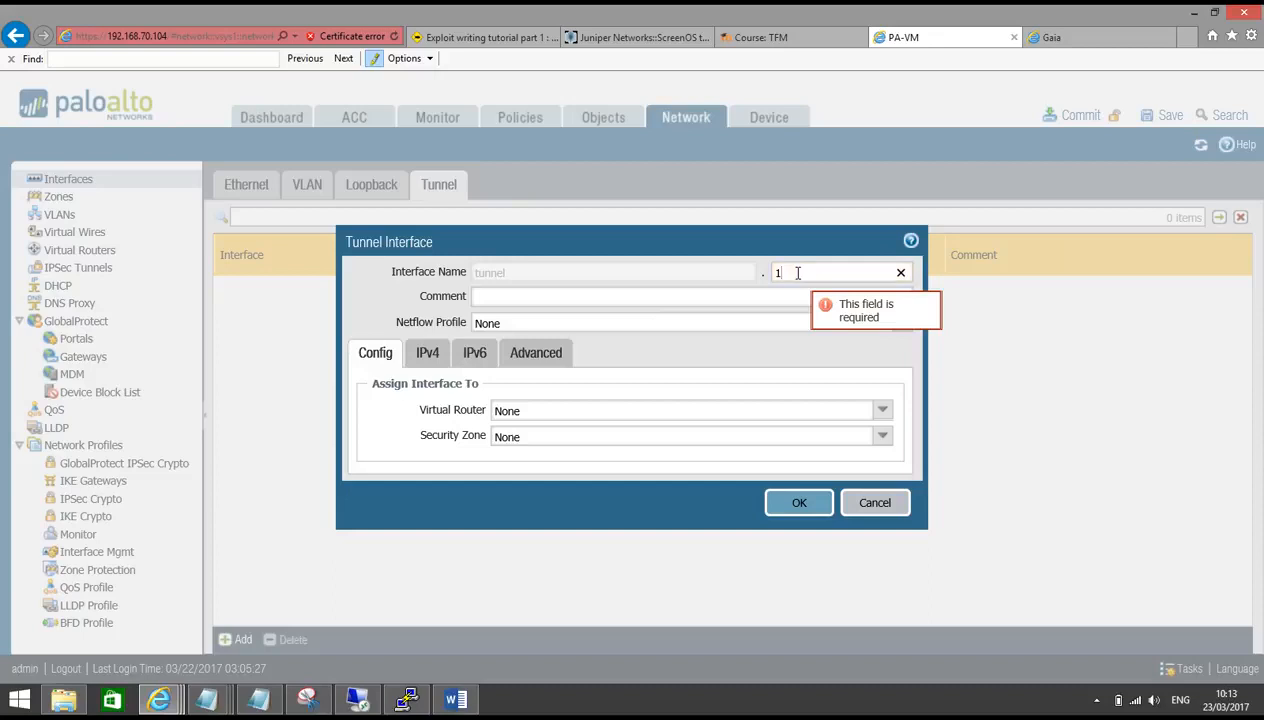
{"action": "left_click", "coordinate": [610, 298]}
{"action": "type", "text": "VPN tunnel to CP"}
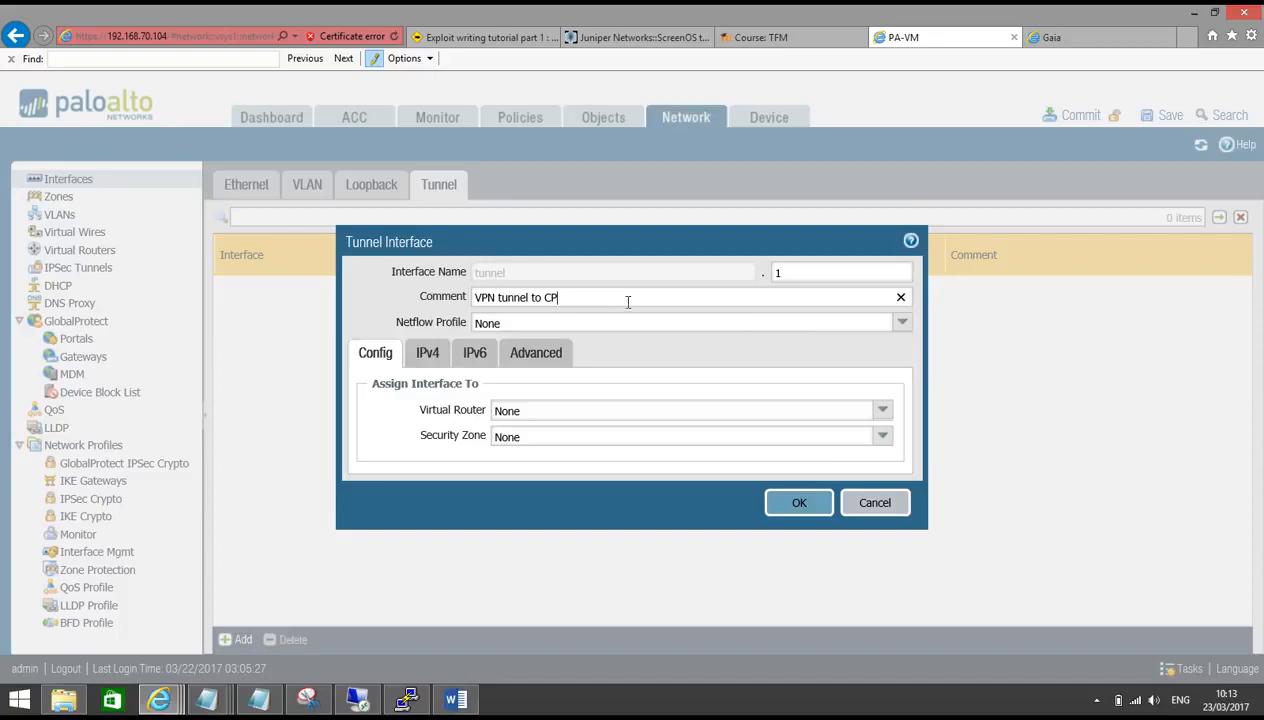
Assign the tunnel interface to the default virtual router and a new security zone named VPN, and save the interface.
{"action": "left_click", "coordinate": [882, 410]}
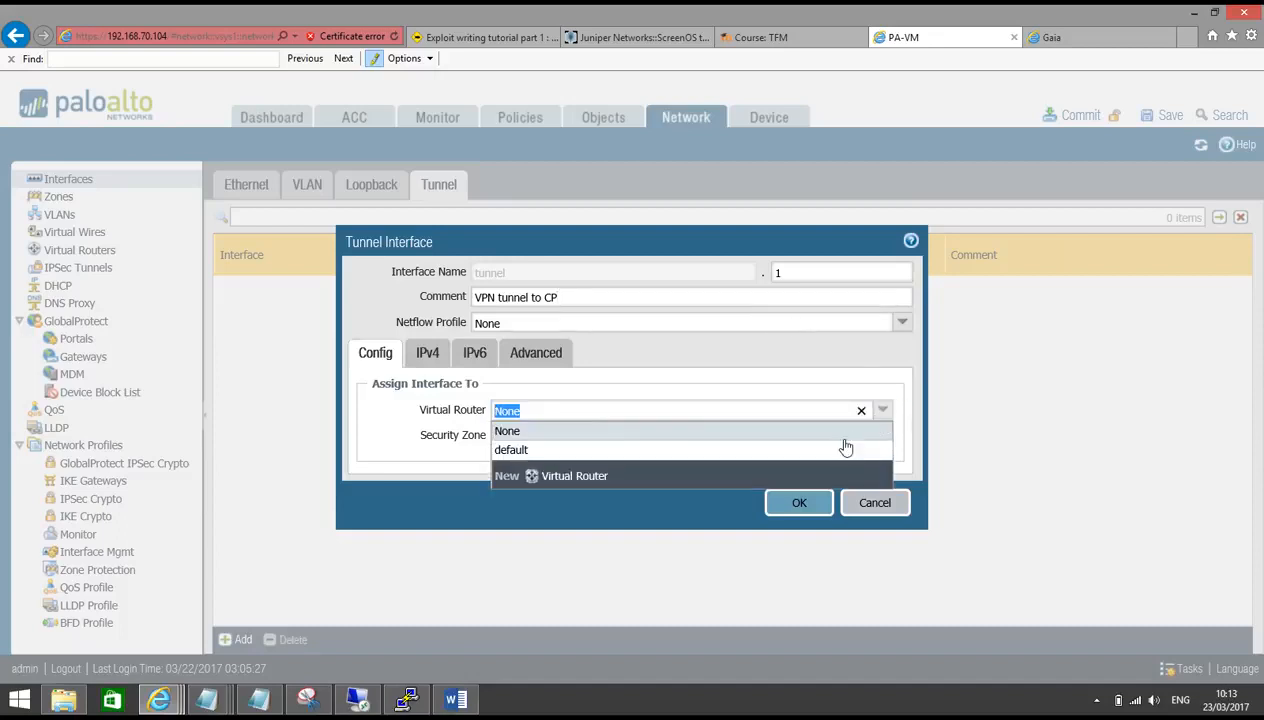
{"action": "left_click", "coordinate": [842, 450]}
{"action": "left_click", "coordinate": [882, 437]}
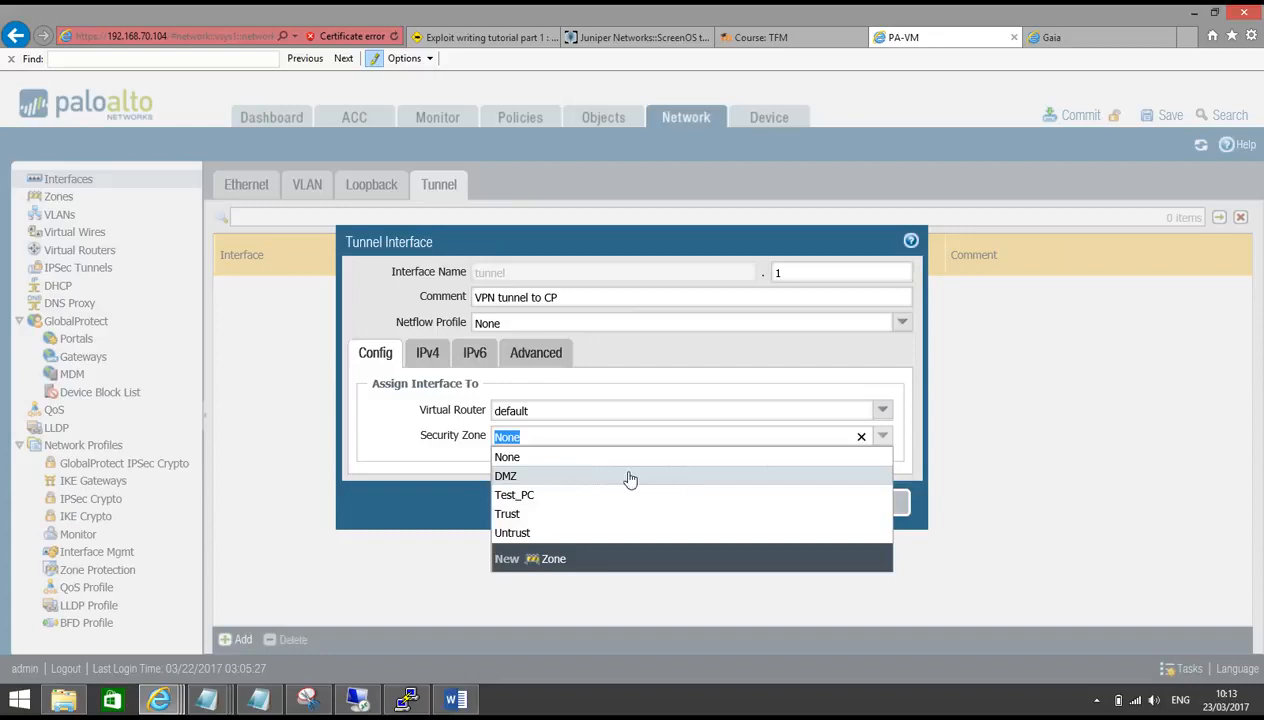
{"action": "left_click", "coordinate": [553, 558]}
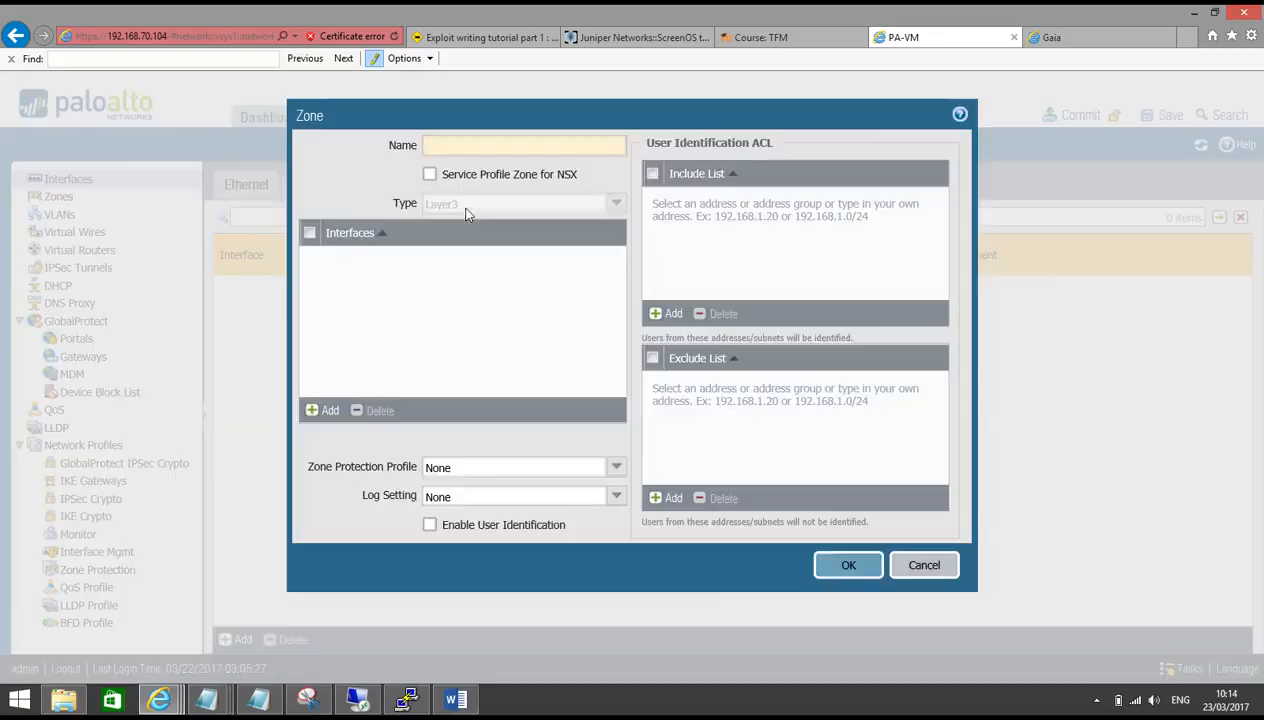
{"action": "type", "text": "VPN"}
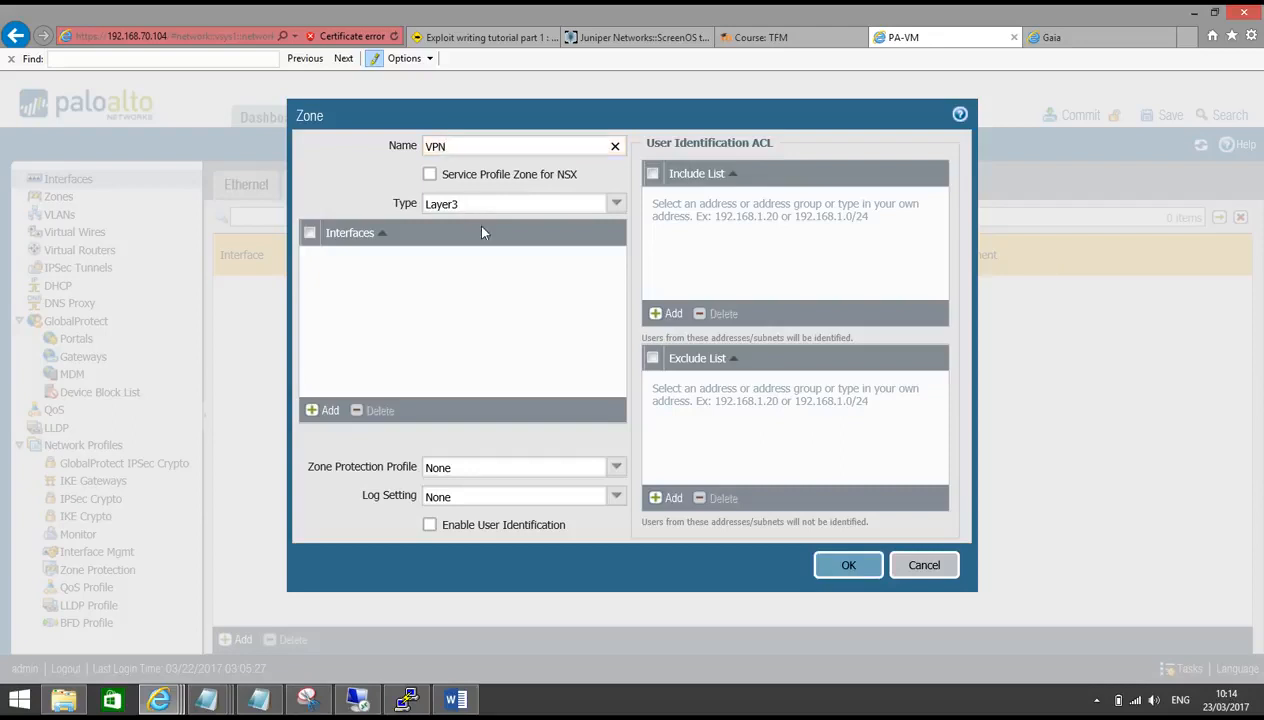
{"action": "left_click", "coordinate": [837, 582]}
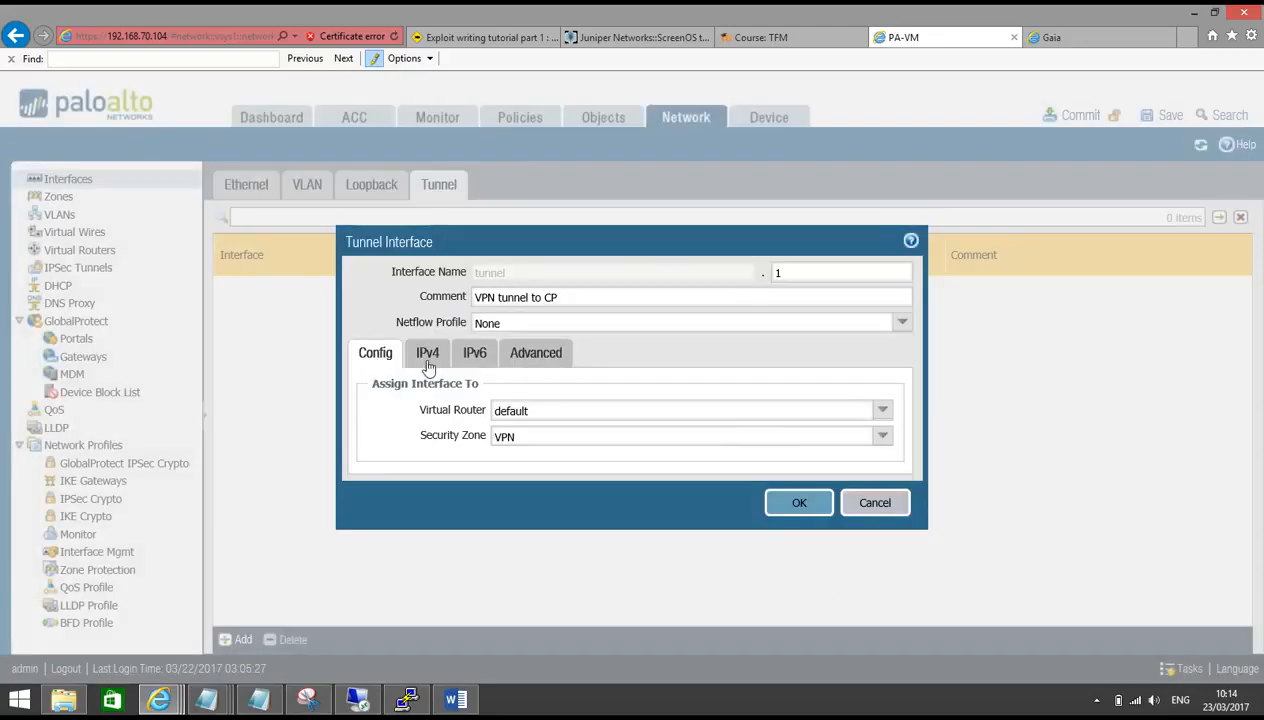
{"action": "left_click", "coordinate": [807, 508]}
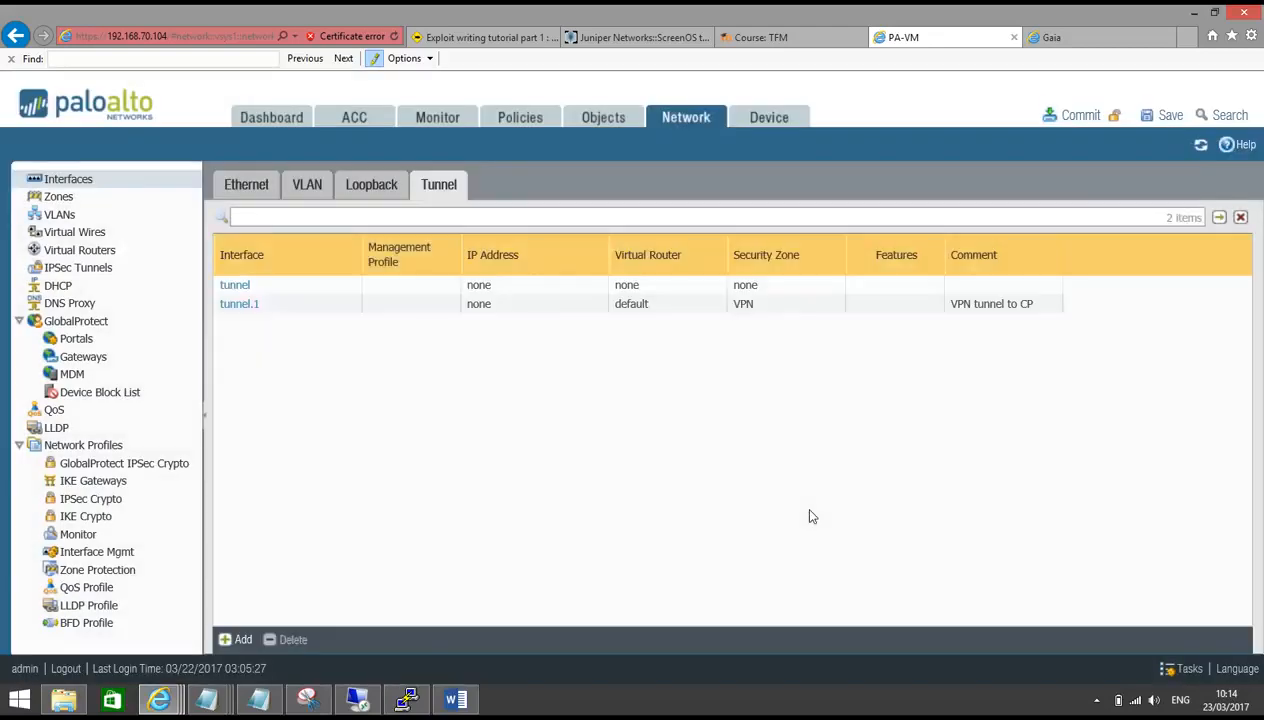
Add an IPSec tunnel named PAN-CP-VPN that uses the tunnel.1 interface.
{"action": "left_click", "coordinate": [60, 268]}
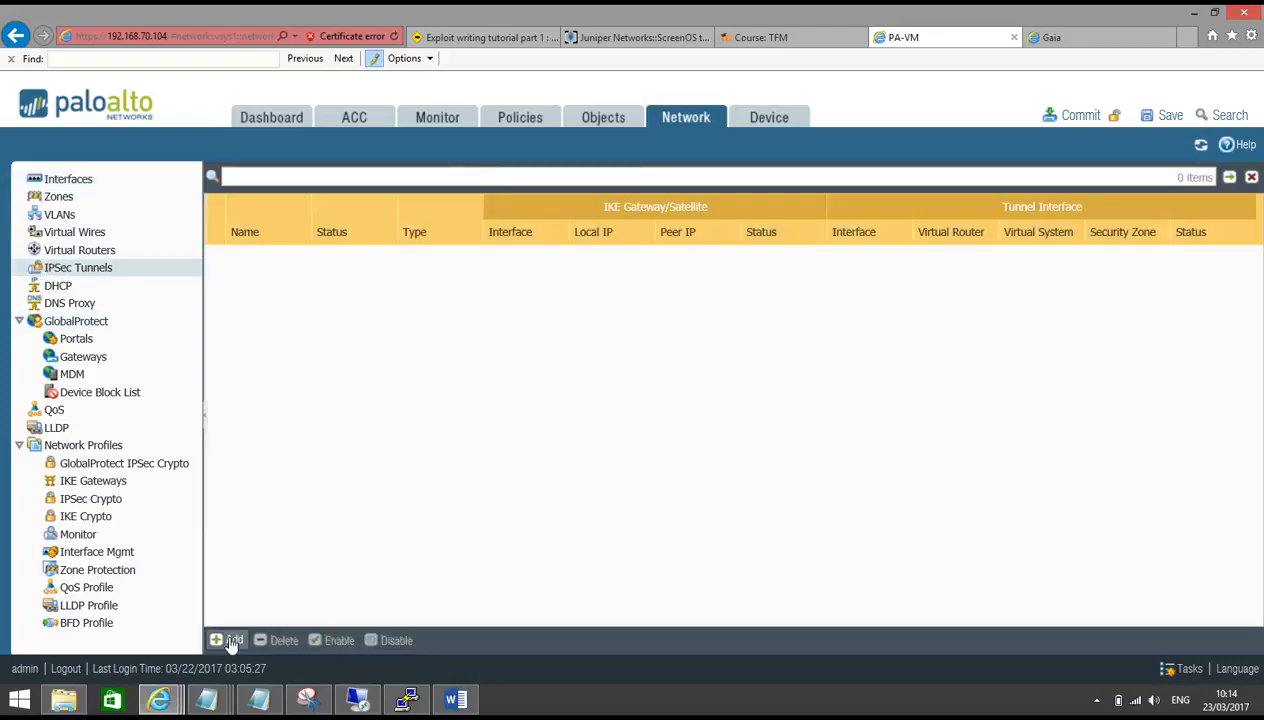
{"action": "left_click", "coordinate": [230, 640]}
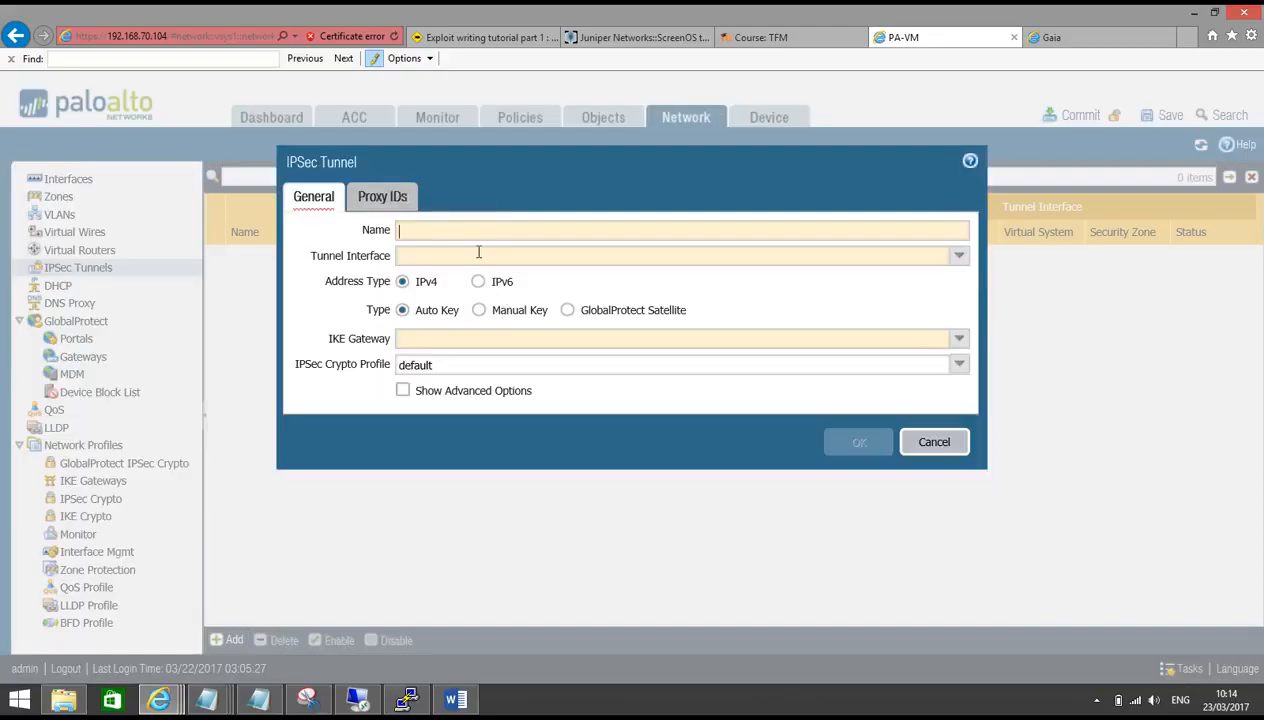
{"action": "type", "text": "PN"}
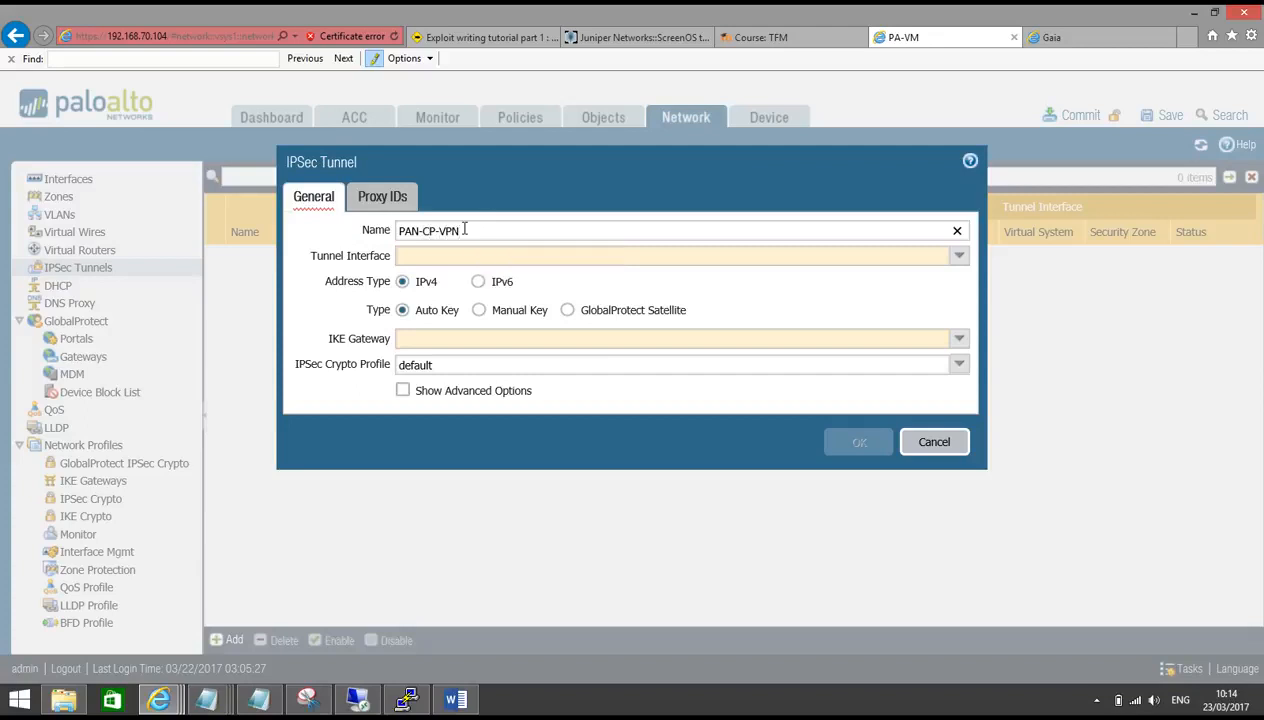
{"action": "left_click", "coordinate": [958, 256]}
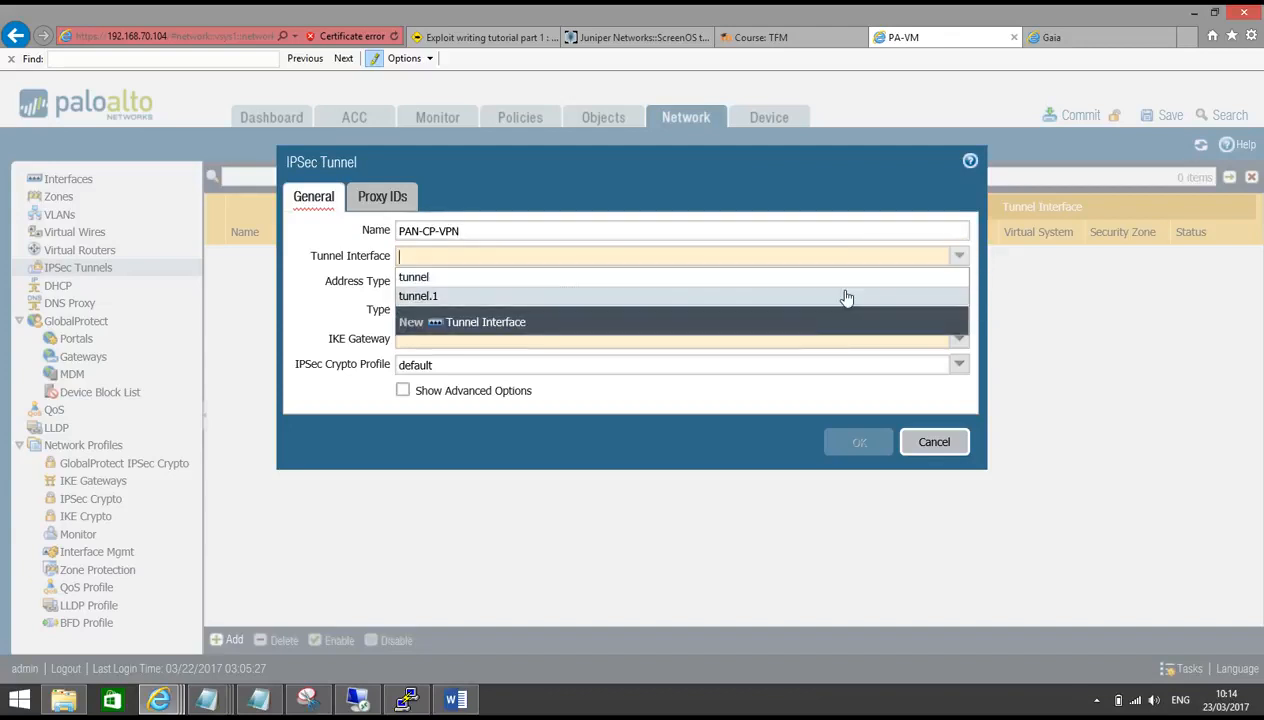
{"action": "left_click", "coordinate": [844, 297]}
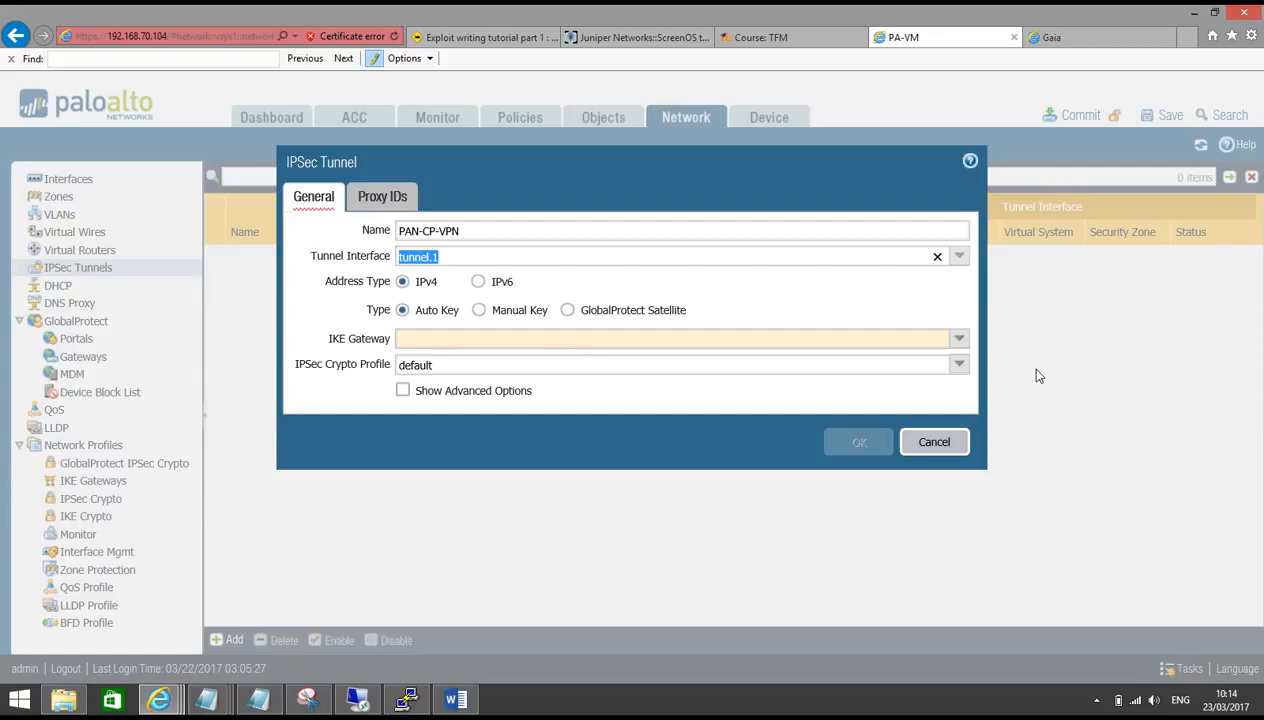
Set the IPSec tunnel's IKE gateway to PAN-CP-GW and its IPSec crypto profile to PAN-CP-P2.
{"action": "left_click", "coordinate": [958, 340]}
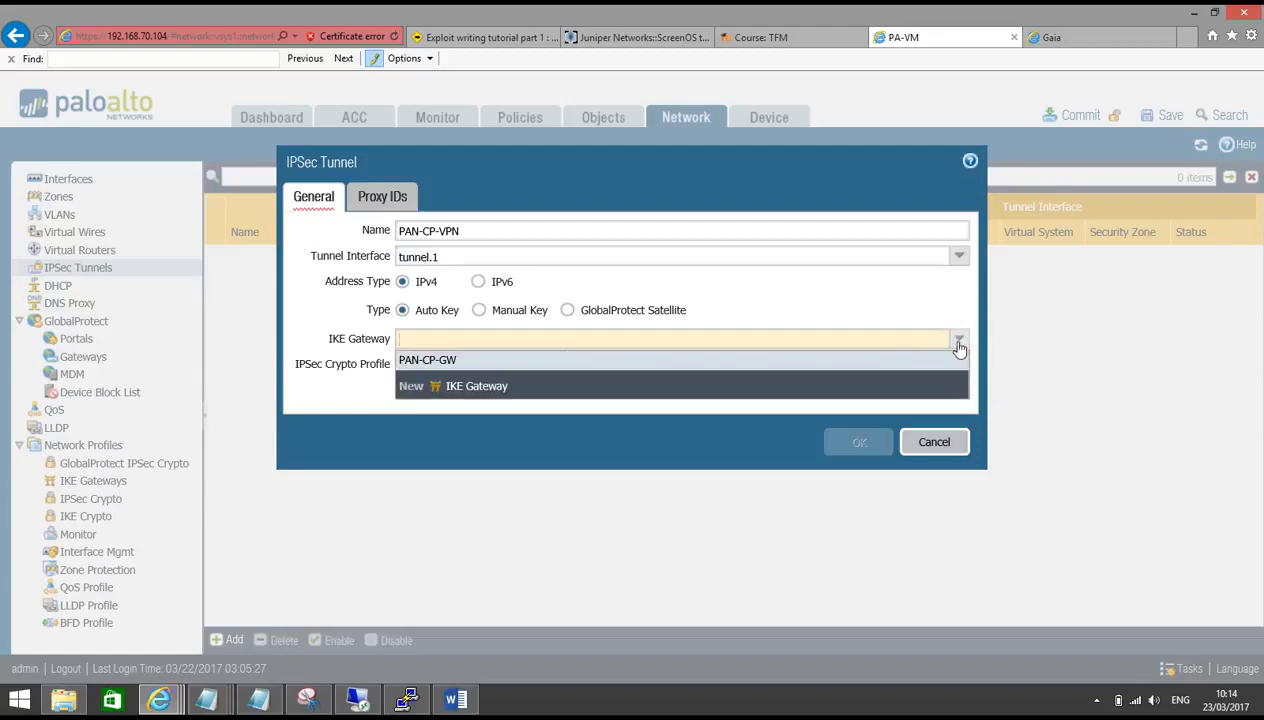
{"action": "left_click", "coordinate": [820, 359]}
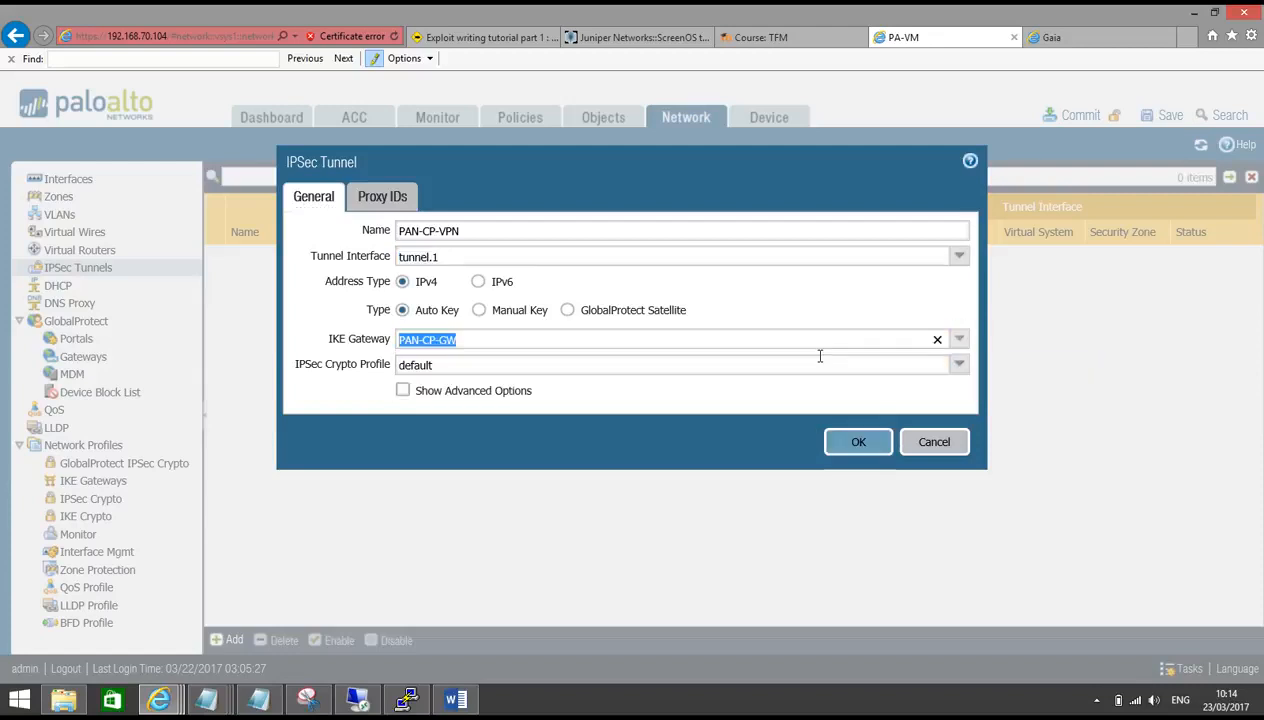
{"action": "left_click", "coordinate": [958, 365]}
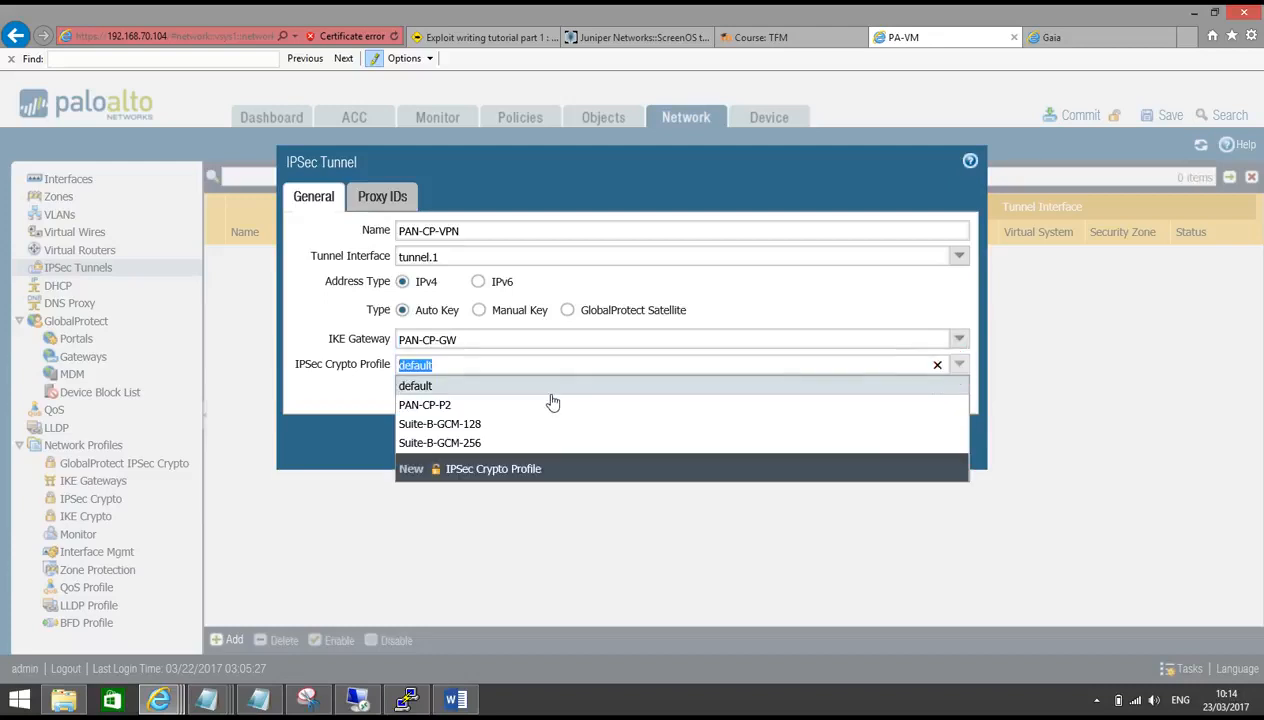
{"action": "left_click", "coordinate": [478, 404]}
{"action": "left_click", "coordinate": [484, 438]}
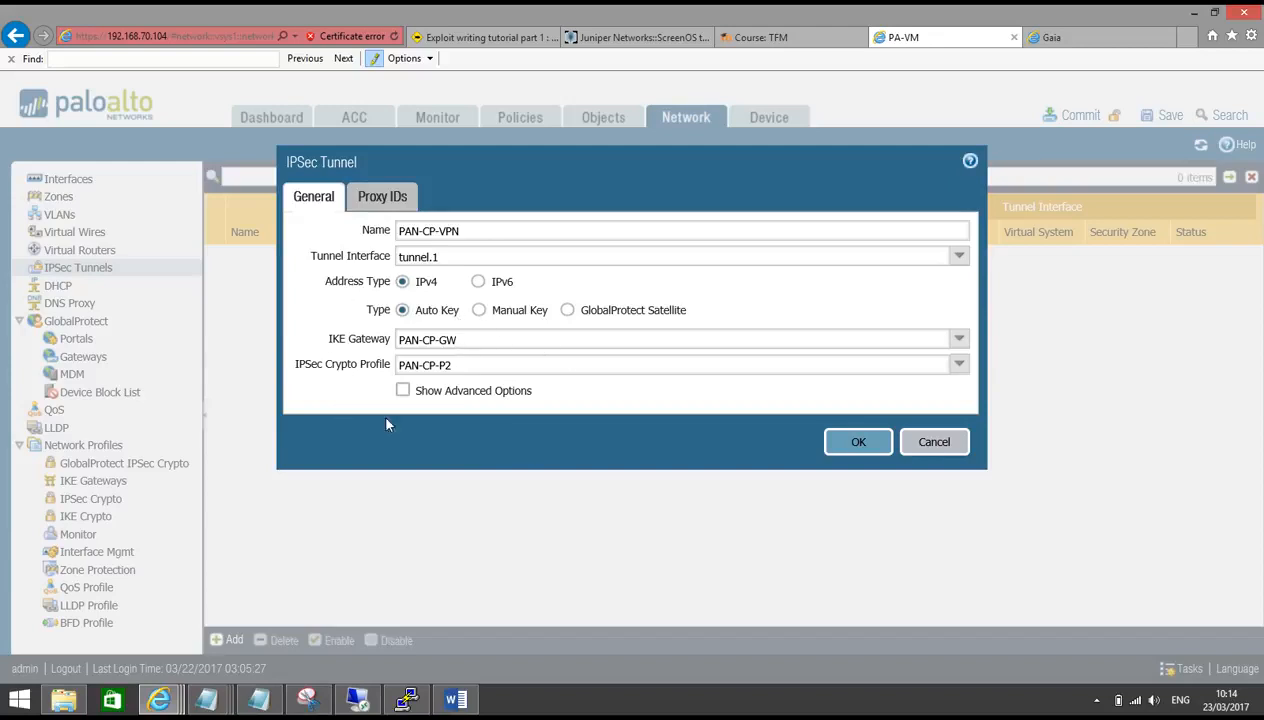
Add an IPv4 proxy ID named PAN-CP-Domain to the tunnel with local network 136.1.123.0/24.
{"action": "left_click", "coordinate": [381, 199]}
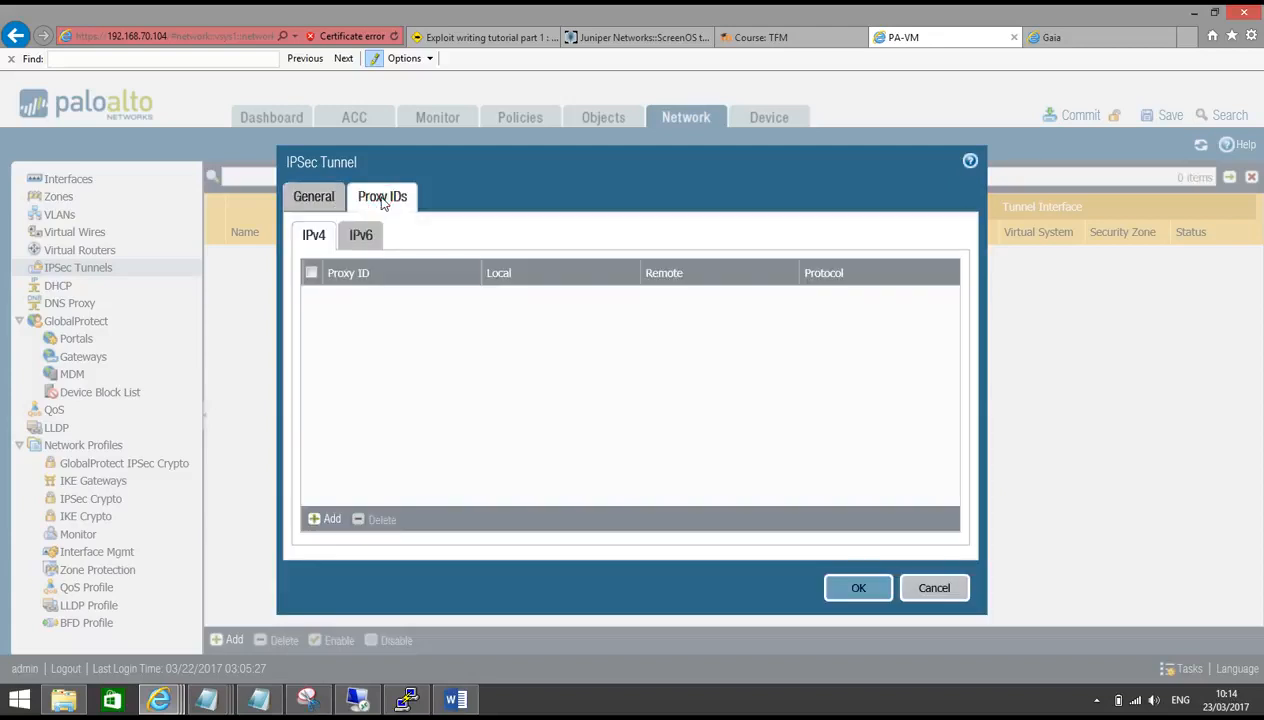
{"action": "left_click", "coordinate": [329, 519]}
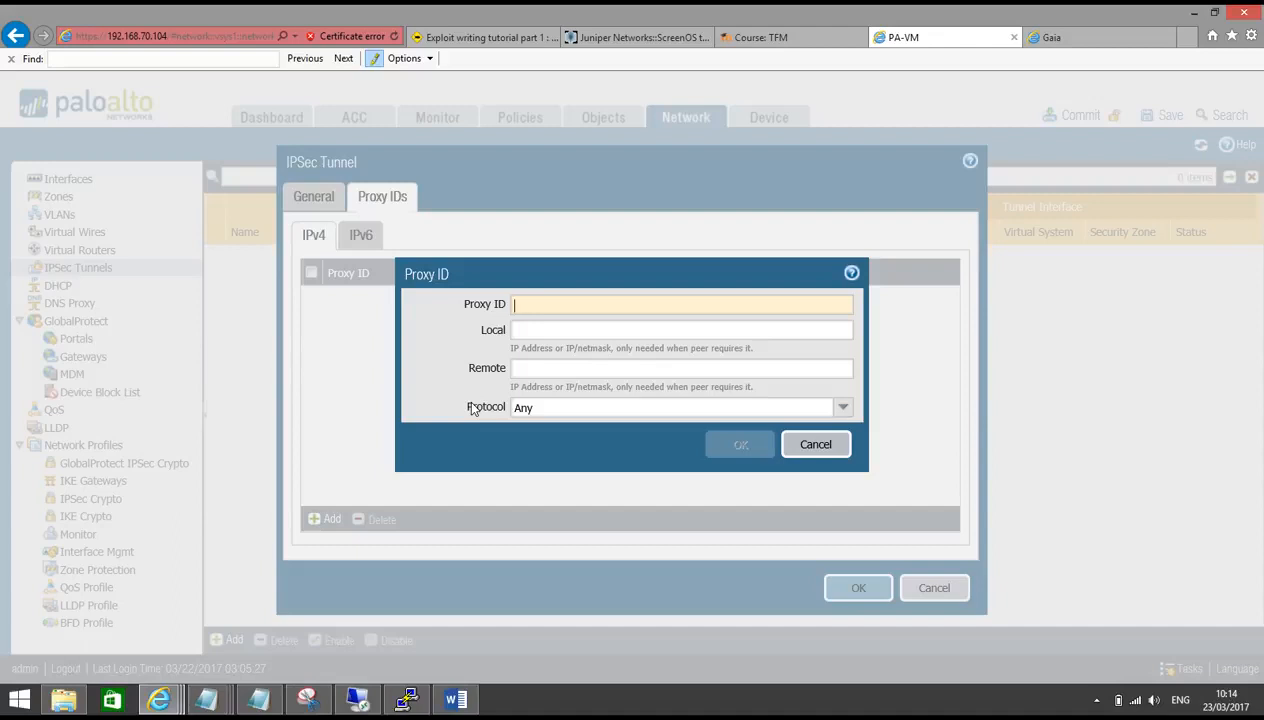
{"action": "type", "text": "P"}
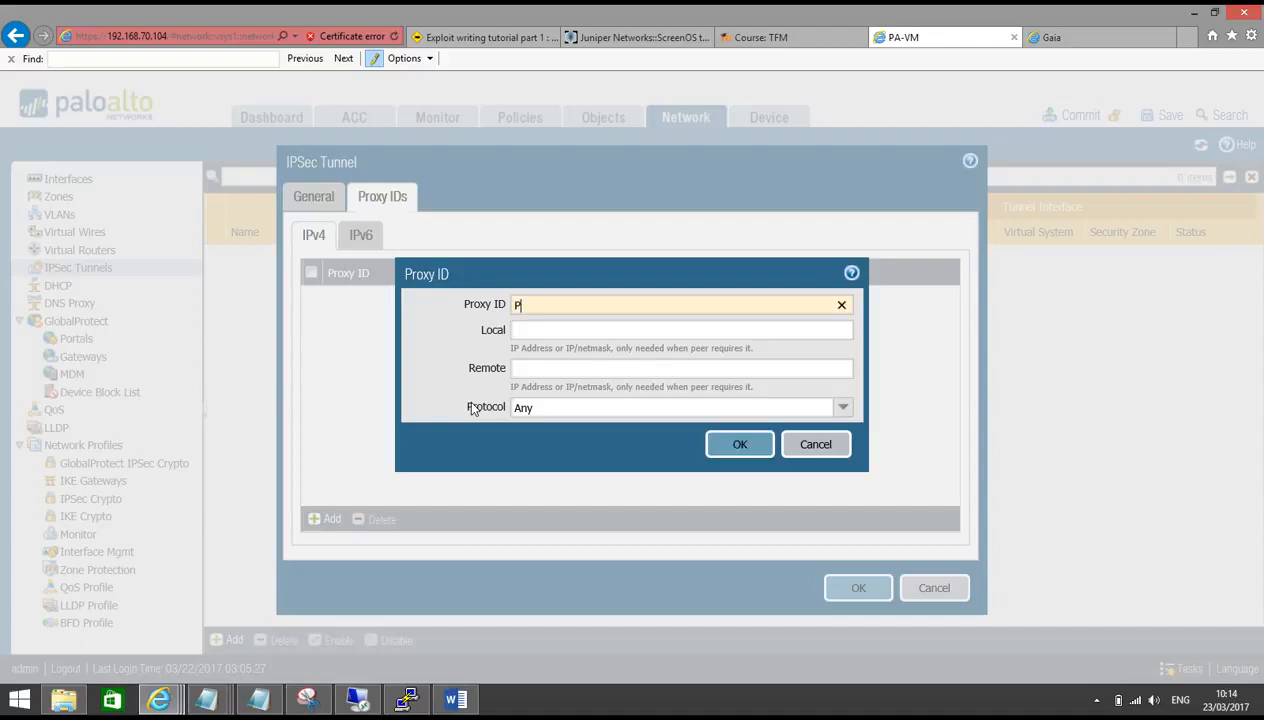
{"action": "type", "text": "AN-CP-Domain"}
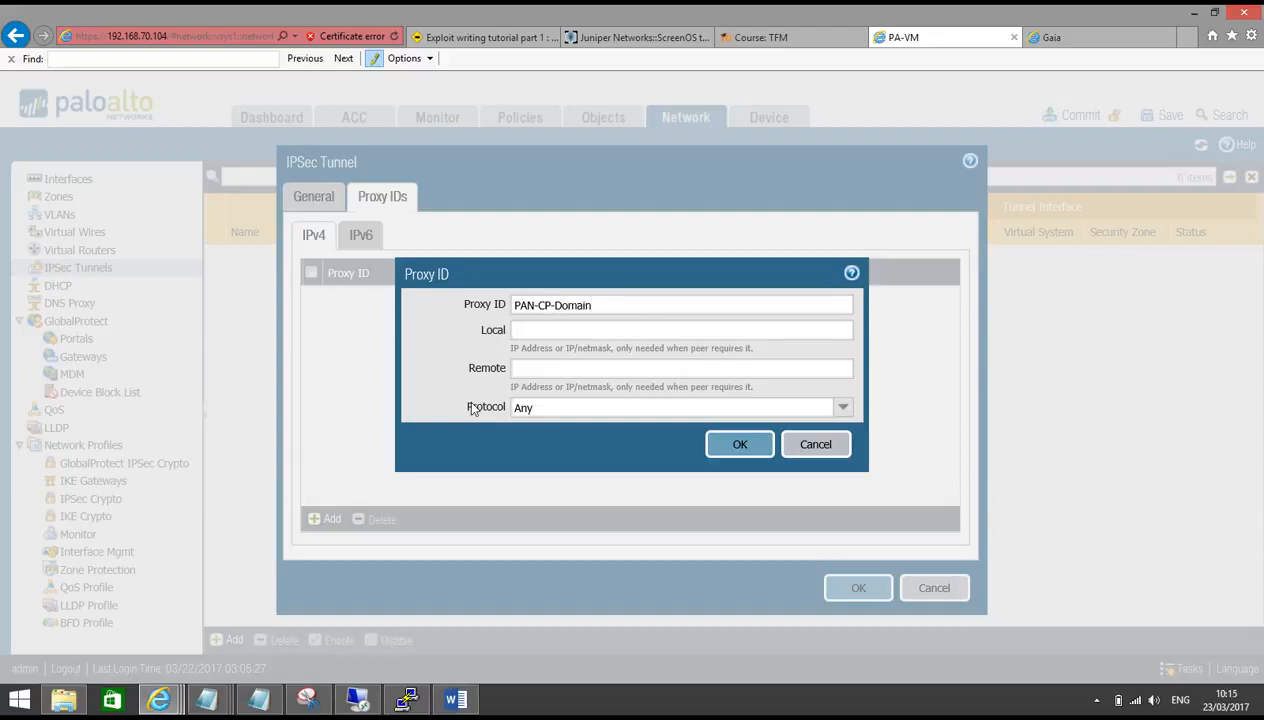
{"action": "left_click", "coordinate": [555, 328]}
{"action": "type", "text": "136."}
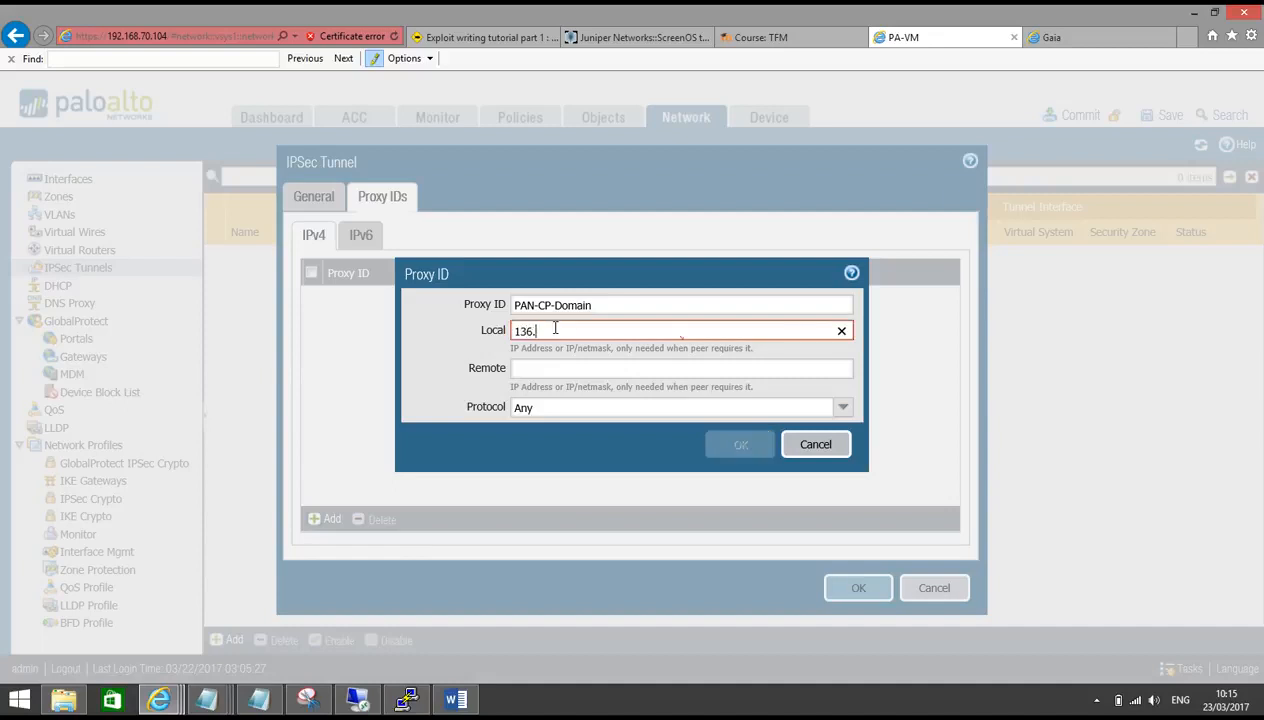
{"action": "type", "text": "1.123.0/24"}
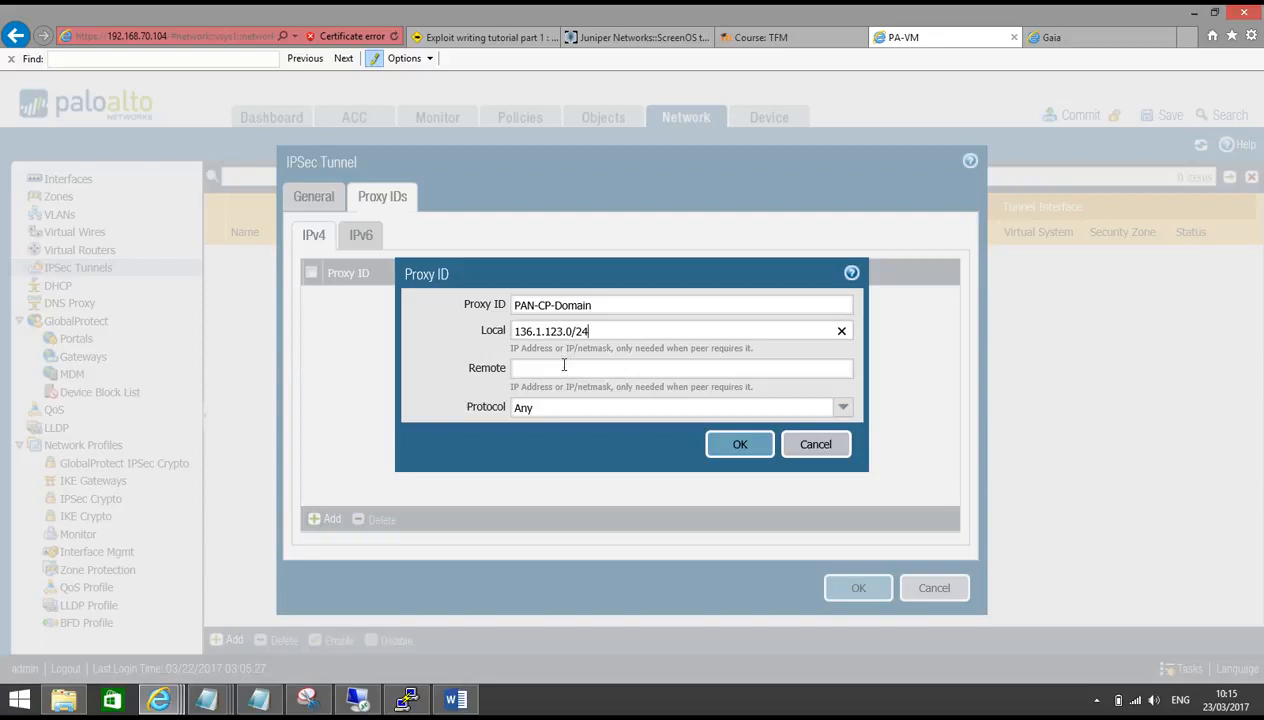
Set the proxy ID's remote network to 136.1.125.0/24 and save both the proxy ID and the IPSec tunnel.
{"action": "left_click", "coordinate": [563, 367]}
{"action": "type", "text": "136.1"}
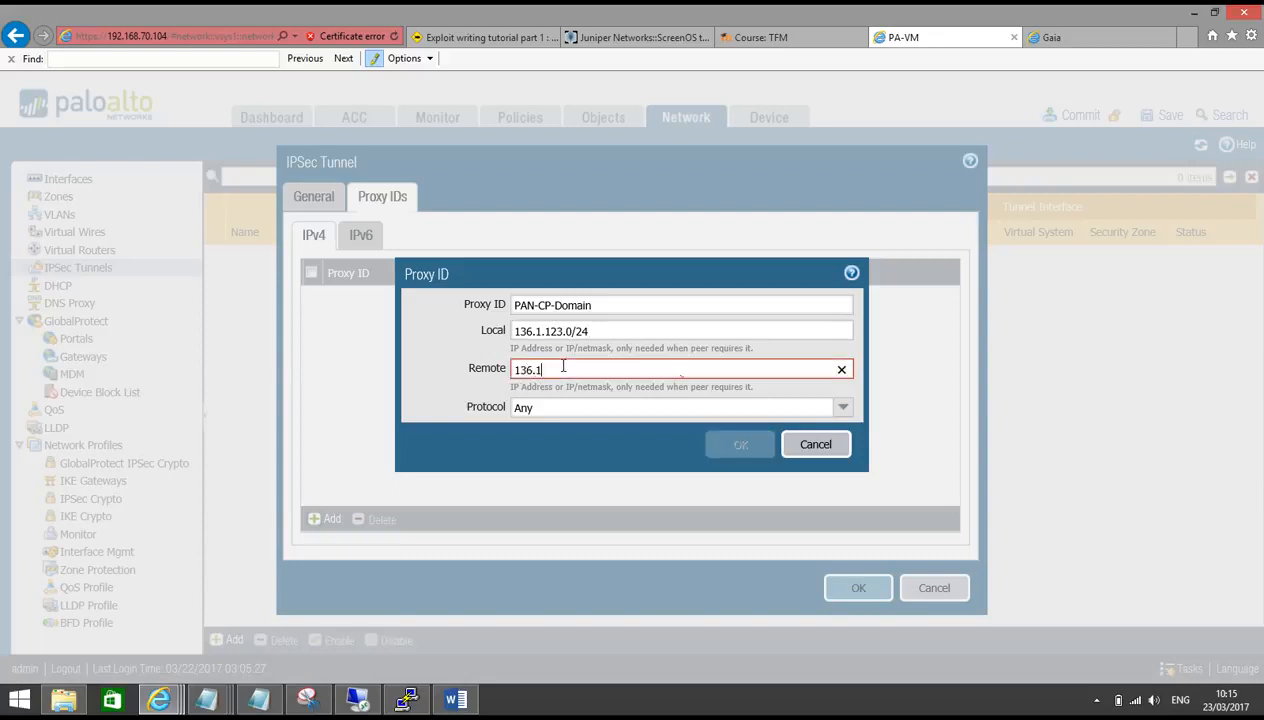
{"action": "type", "text": ".125.0/24"}
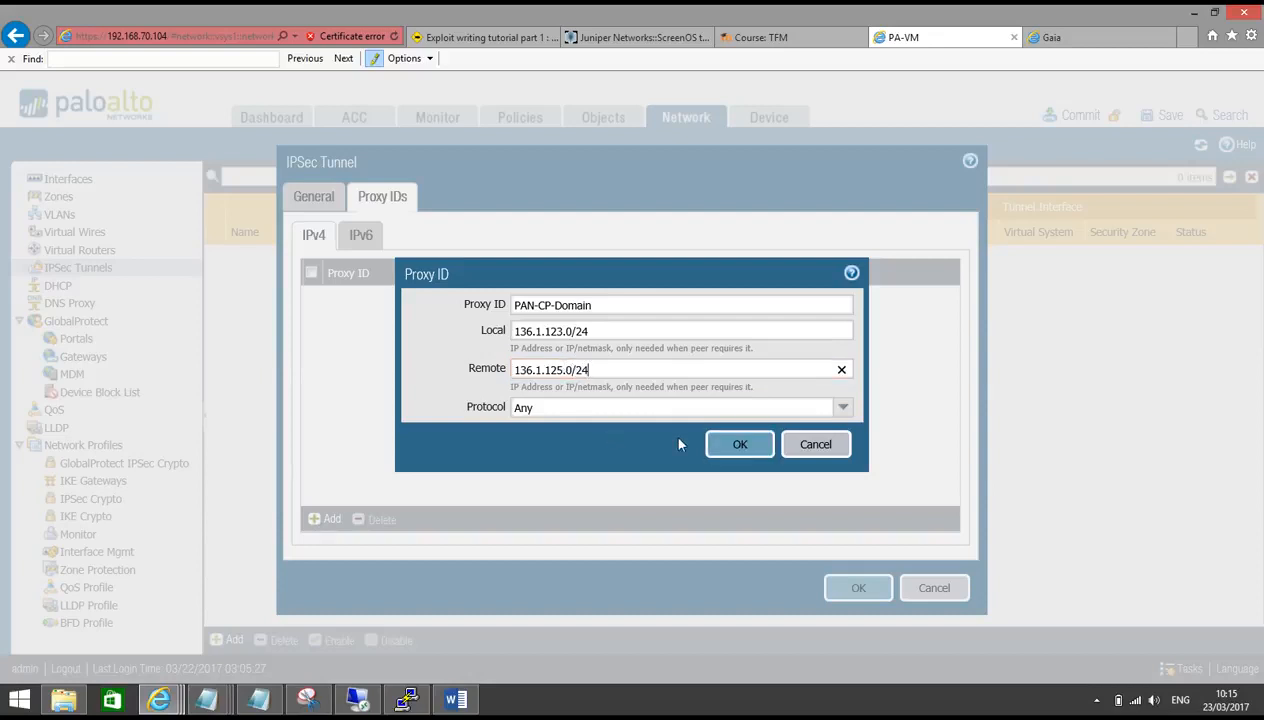
{"action": "left_click", "coordinate": [712, 443]}
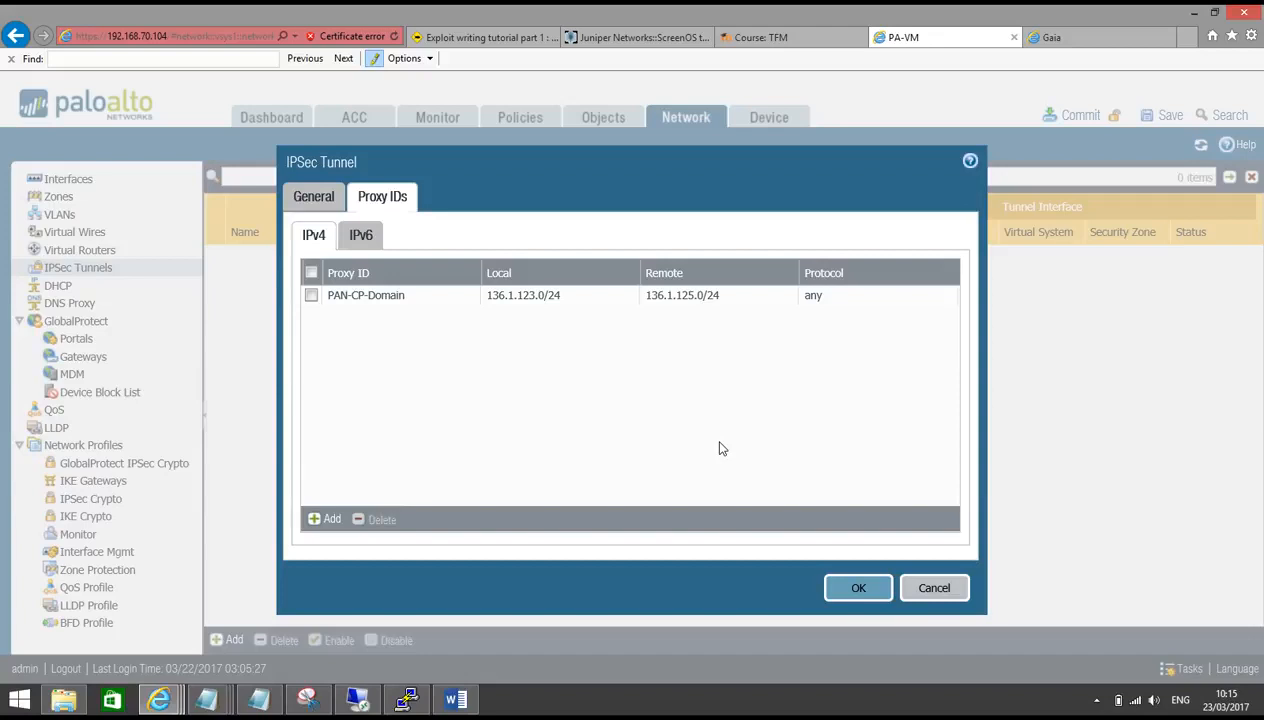
{"action": "left_click", "coordinate": [845, 590]}
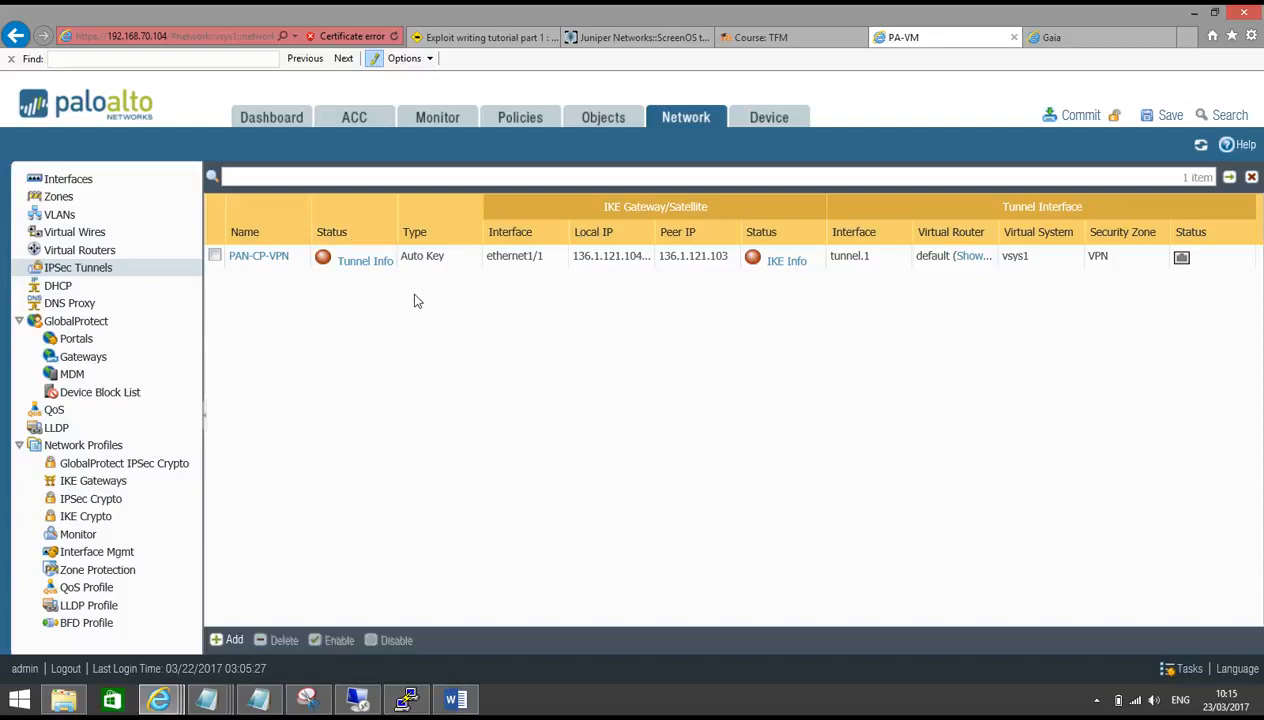
Change static route r2 in the default virtual router to use interface tunnel.1 with next hop None, and save the router.
{"action": "left_click", "coordinate": [106, 251]}
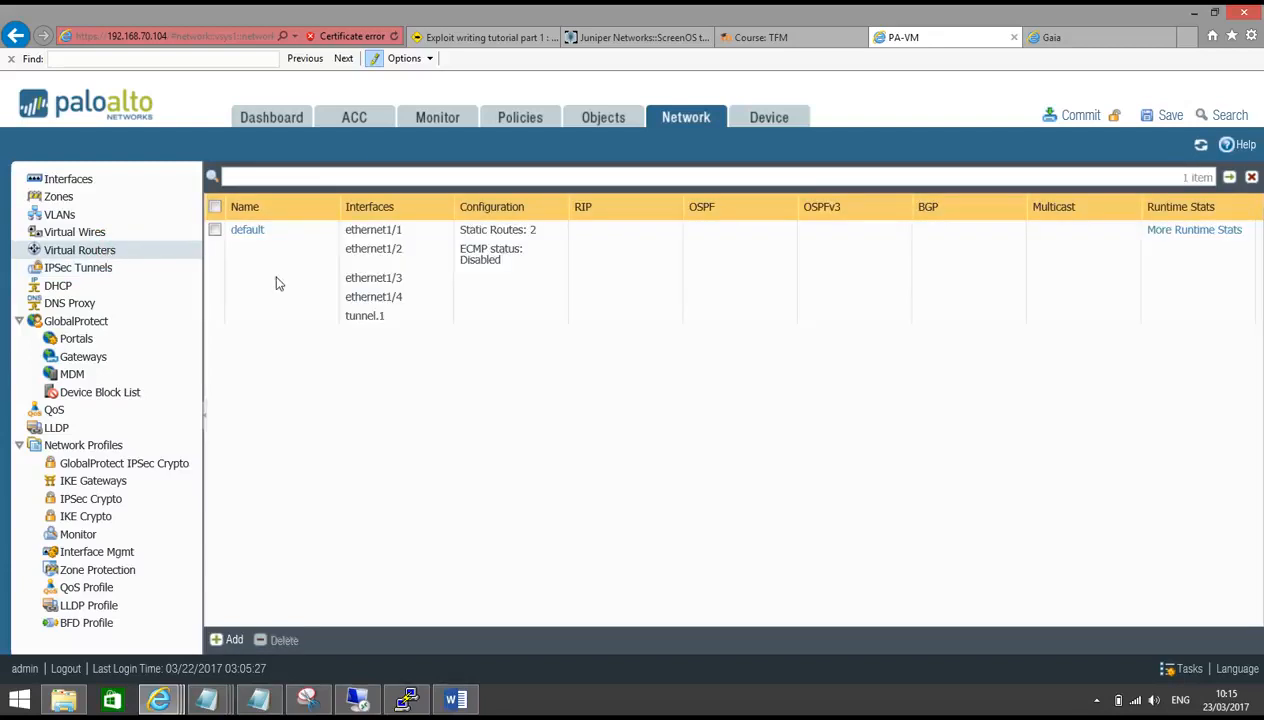
{"action": "left_click", "coordinate": [252, 231]}
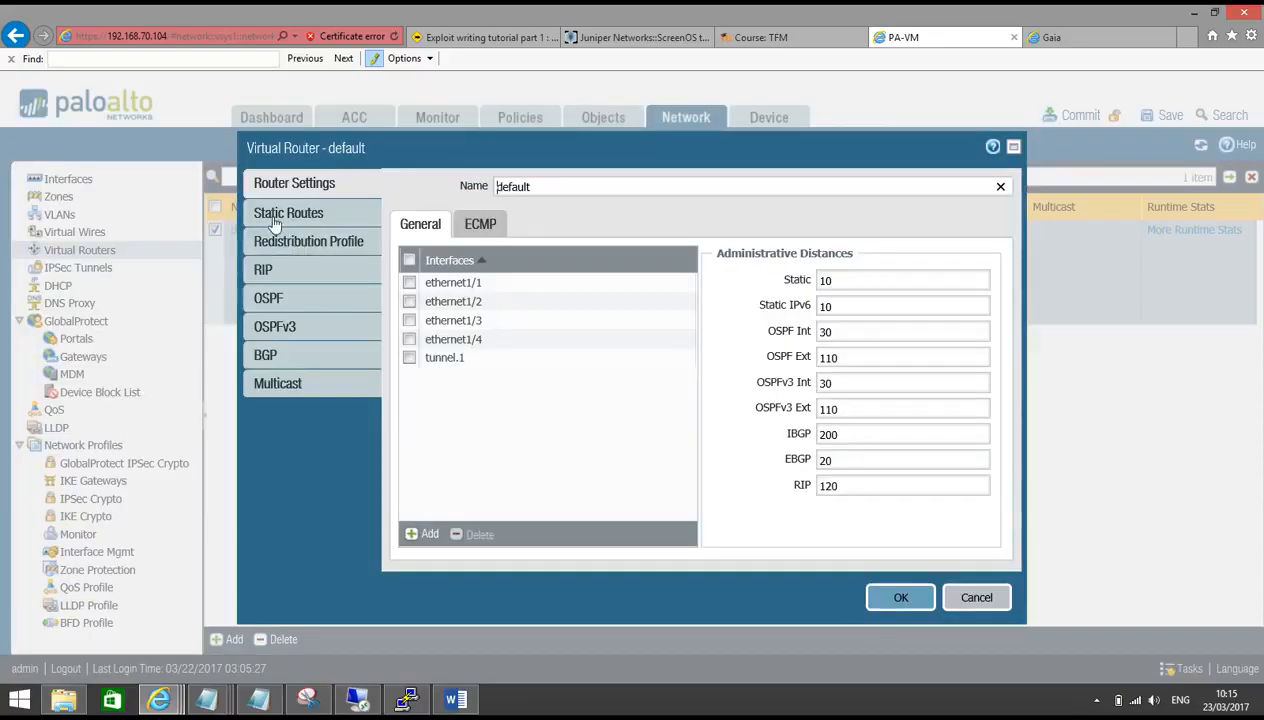
{"action": "left_click", "coordinate": [277, 214]}
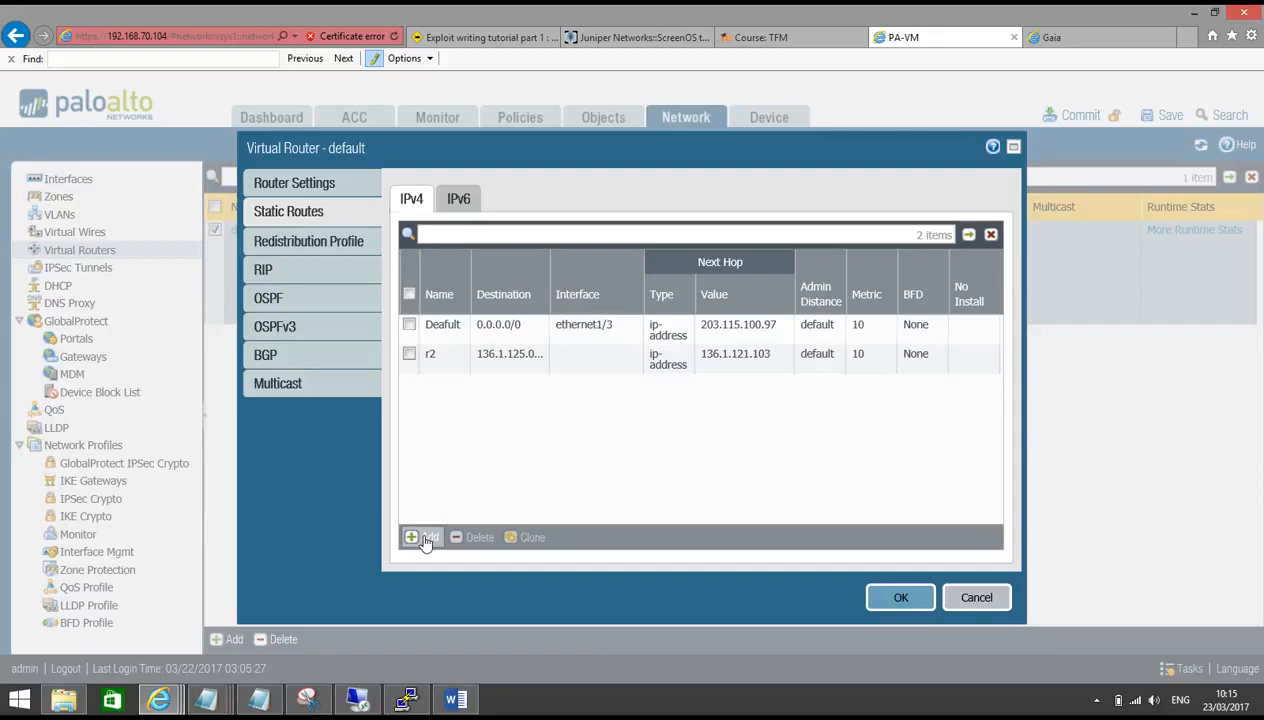
{"action": "left_click", "coordinate": [430, 357]}
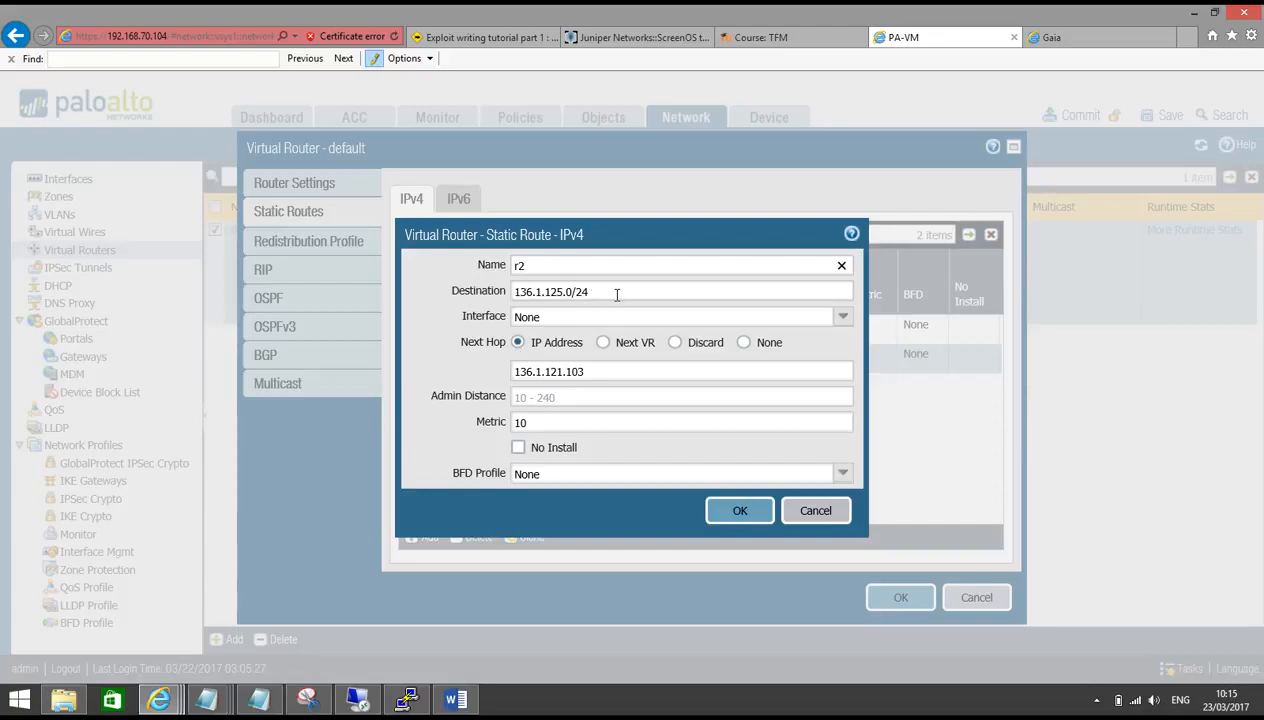
{"action": "left_click", "coordinate": [842, 316]}
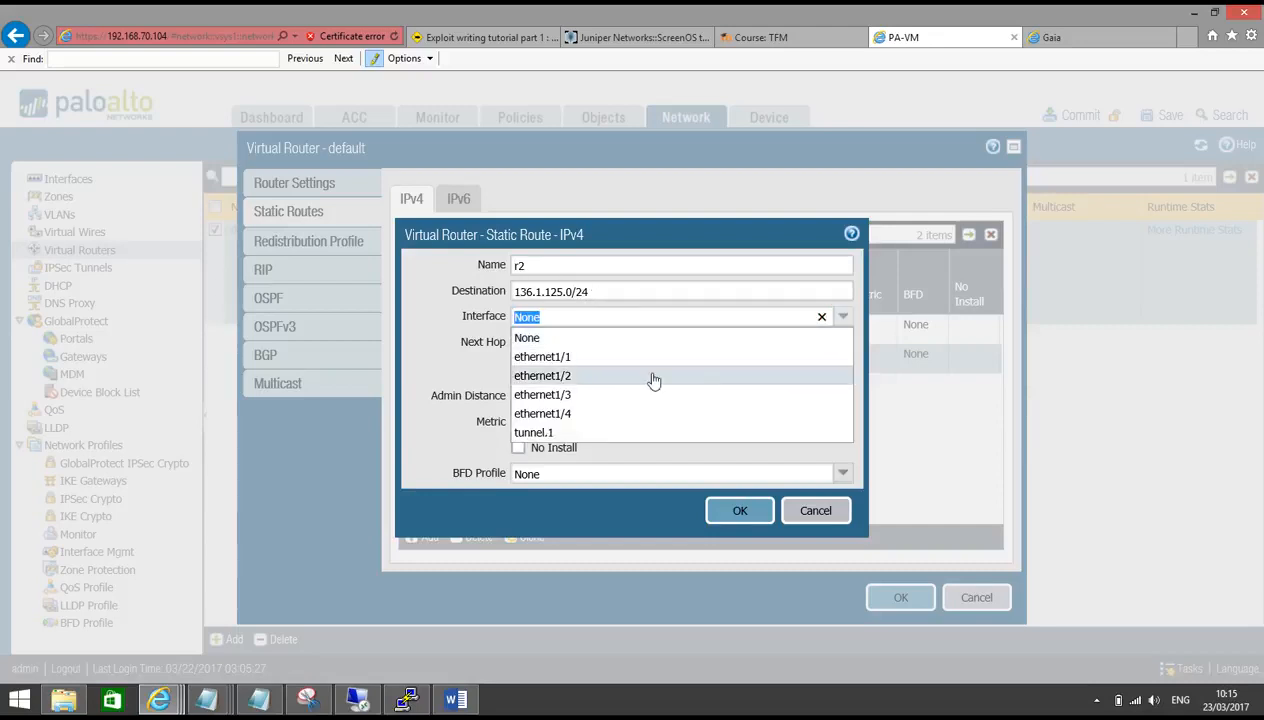
{"action": "left_click", "coordinate": [600, 432]}
{"action": "left_click", "coordinate": [744, 342]}
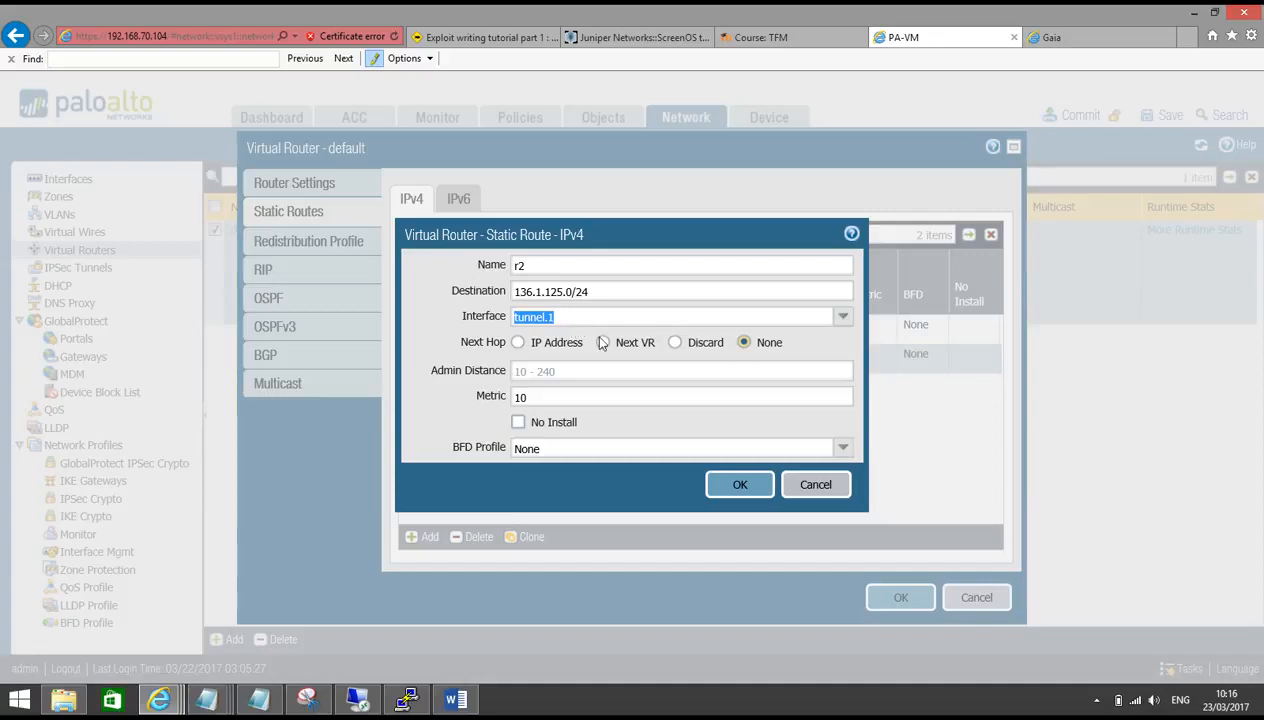
{"action": "left_click", "coordinate": [738, 485]}
{"action": "left_click", "coordinate": [905, 598]}
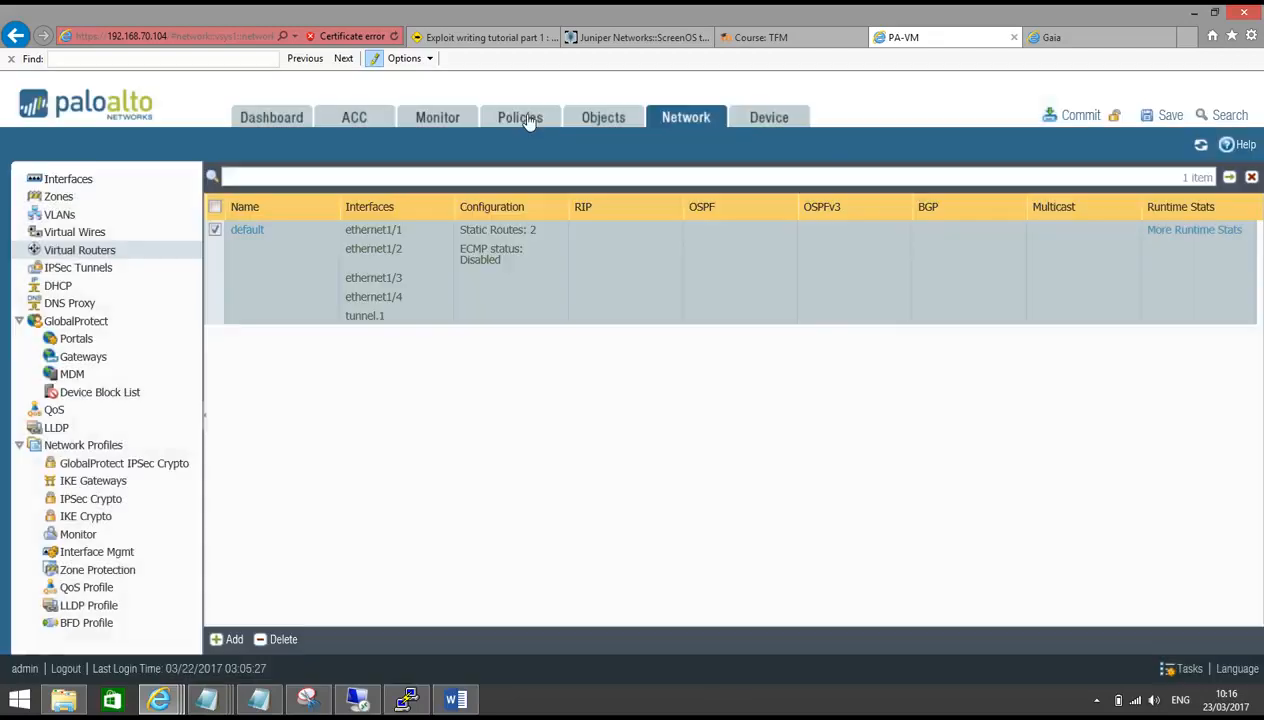
Check which security zones the firewall's tunnel and Ethernet interfaces belong to.
{"action": "left_click", "coordinate": [522, 118]}
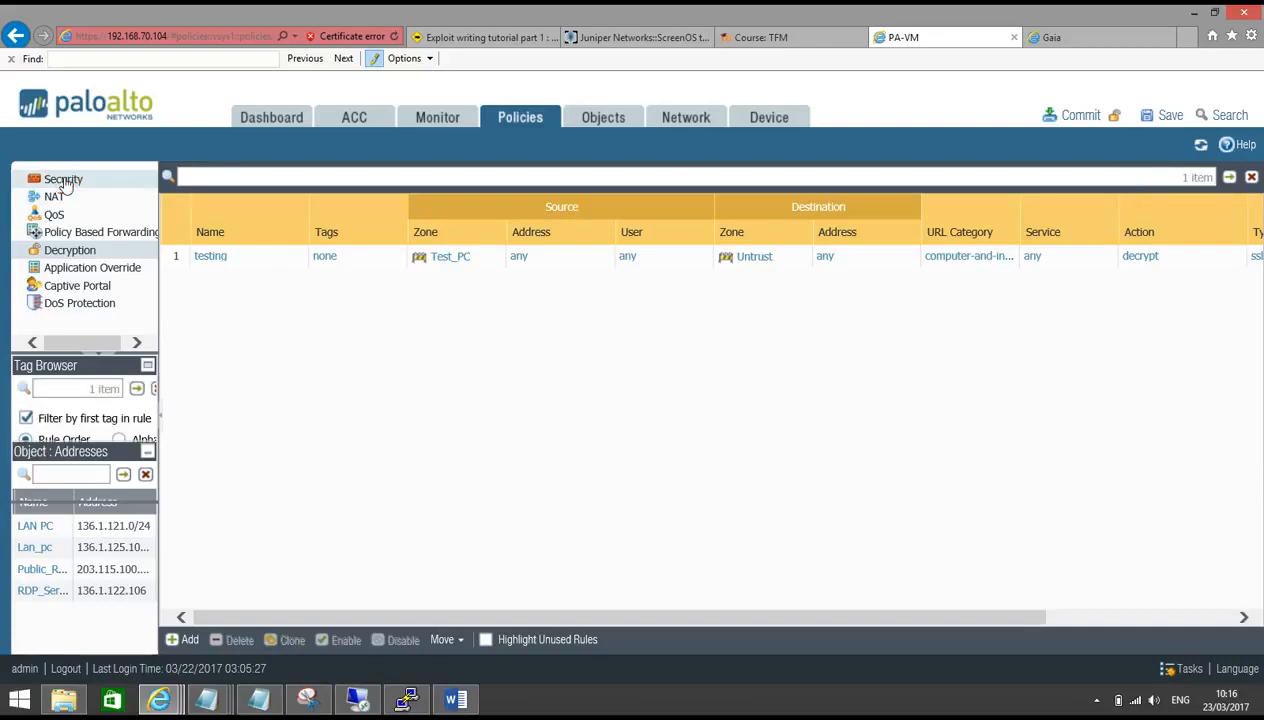
{"action": "left_click", "coordinate": [63, 183]}
{"action": "left_click", "coordinate": [686, 120]}
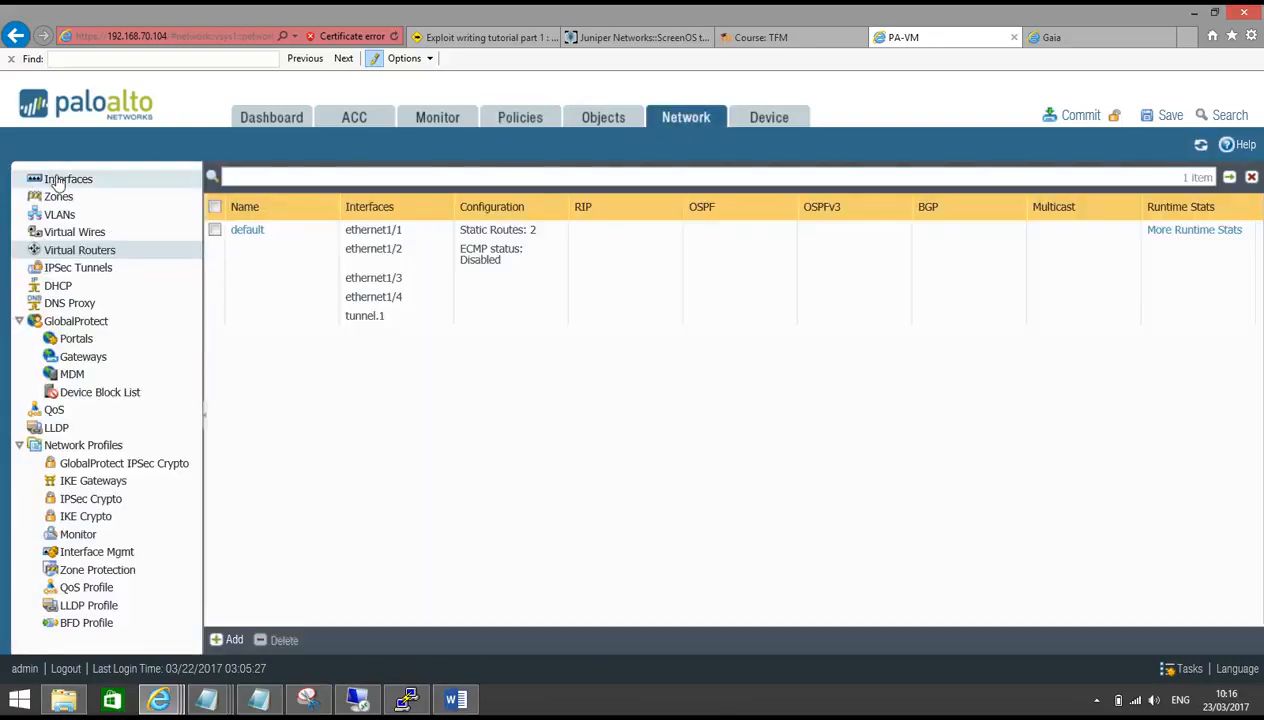
{"action": "left_click", "coordinate": [57, 180]}
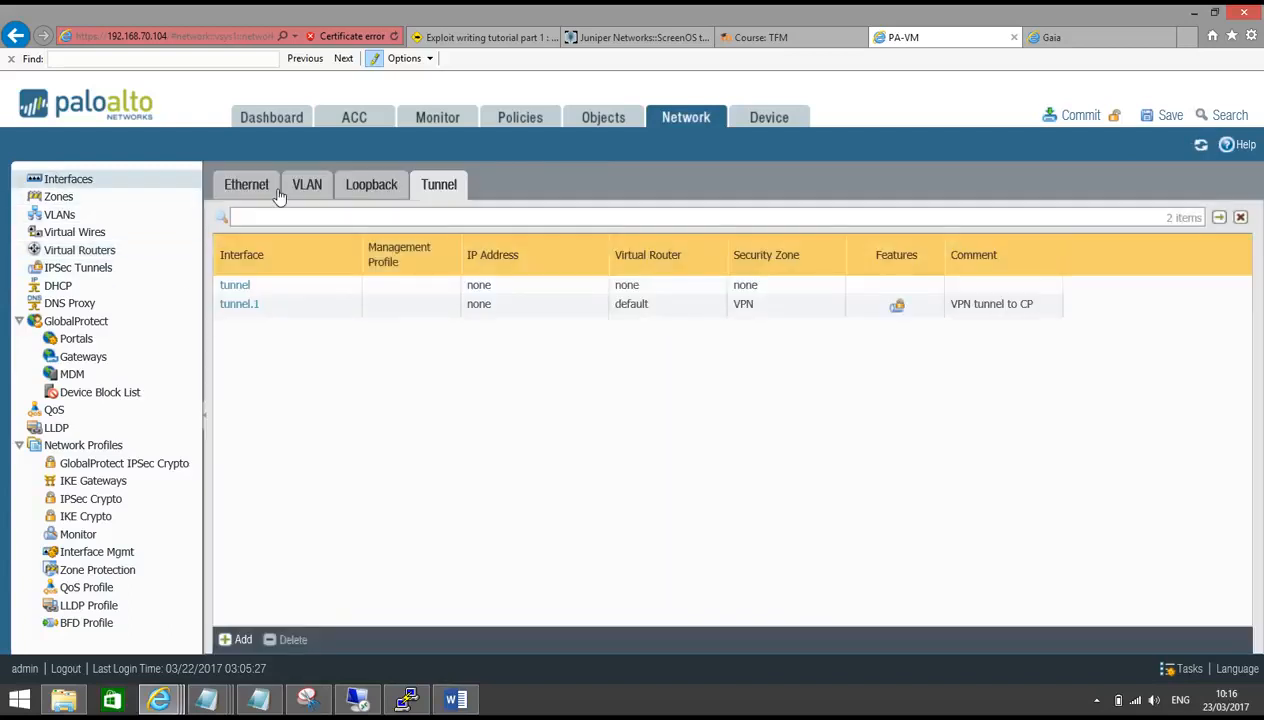
{"action": "left_click", "coordinate": [250, 186]}
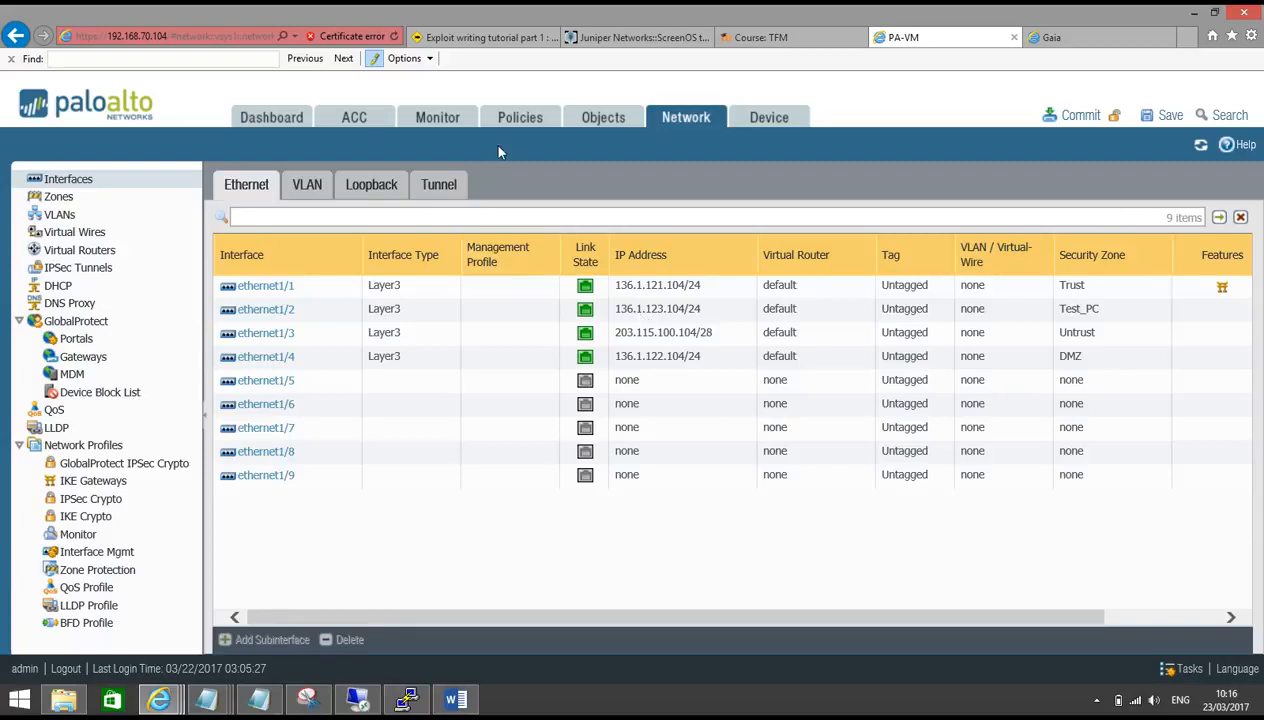
Add a security policy rule named VPN Traffic.
{"action": "left_click", "coordinate": [507, 120]}
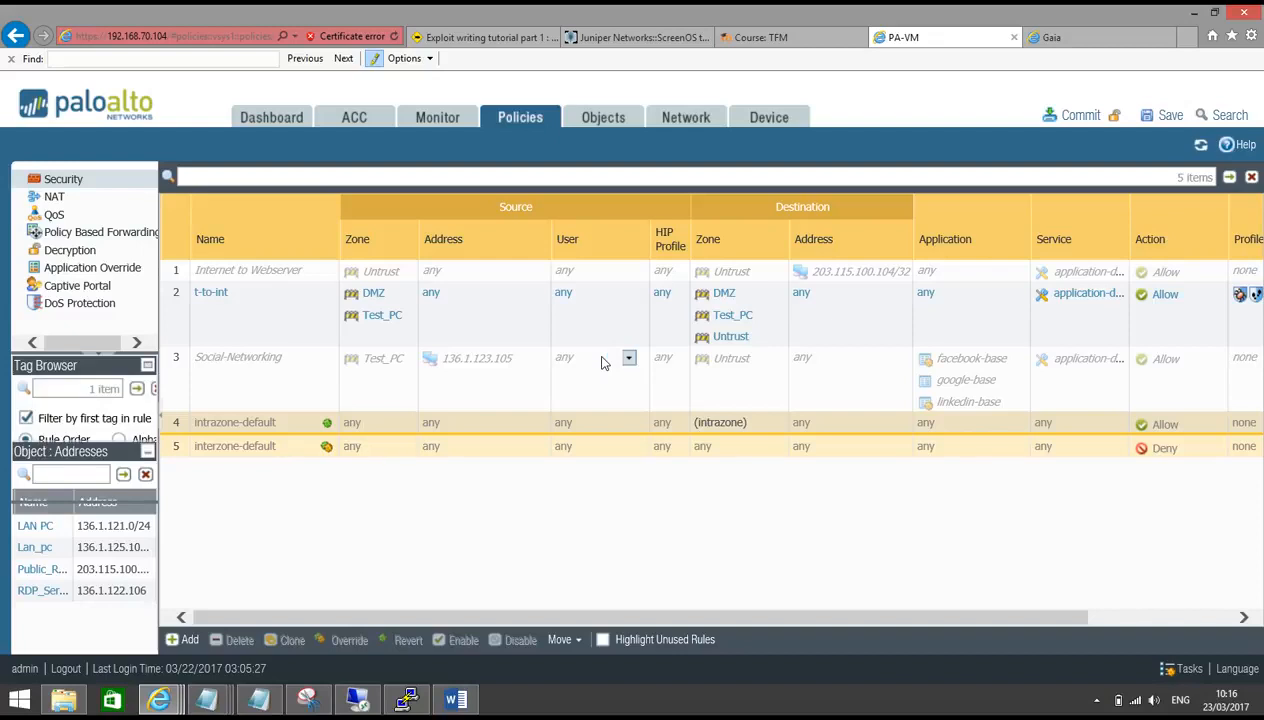
{"action": "left_click", "coordinate": [188, 638]}
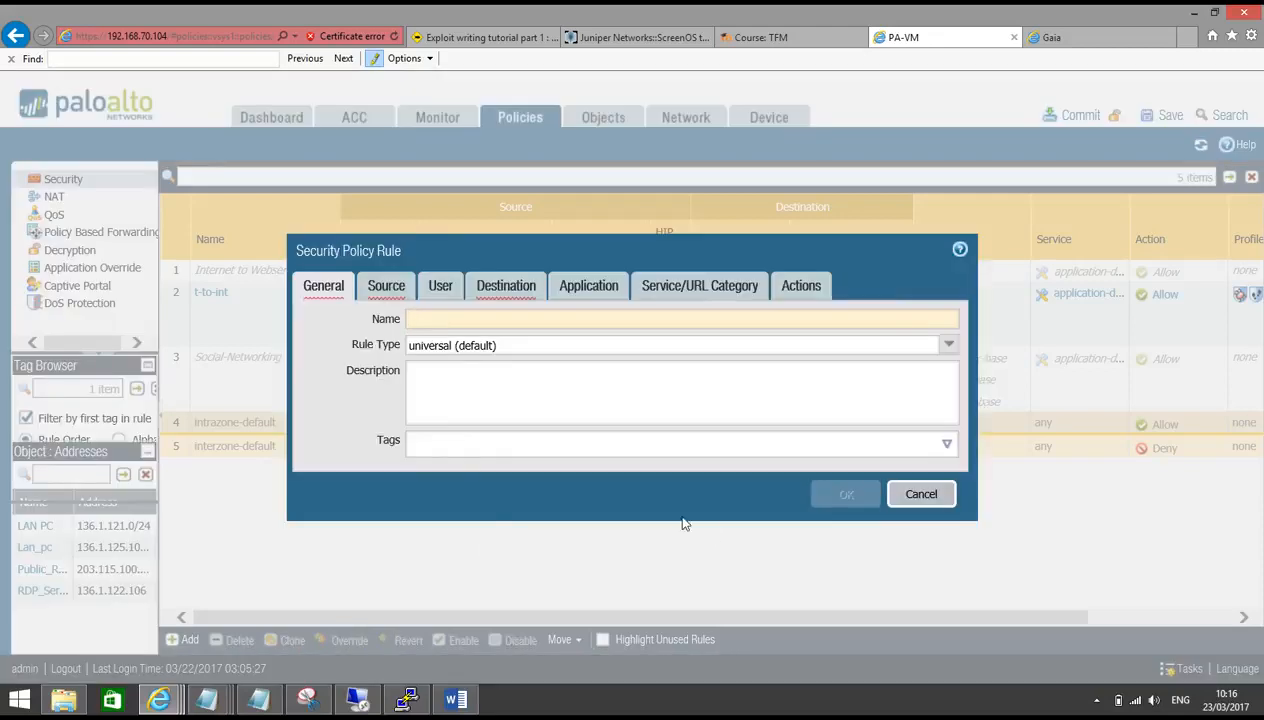
{"action": "left_click", "coordinate": [477, 321]}
{"action": "type", "text": "VPN Traffic"}
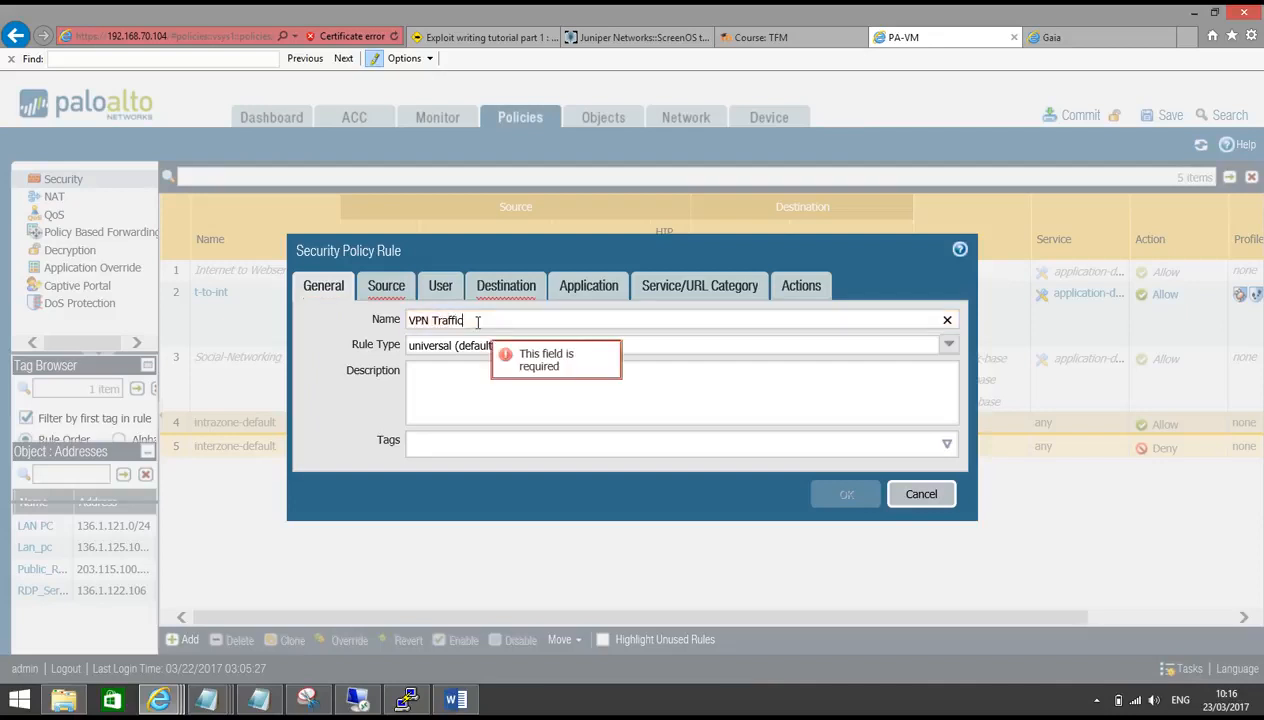
Add Test_PC and VPN as the rule's source zones.
{"action": "left_click", "coordinate": [399, 286]}
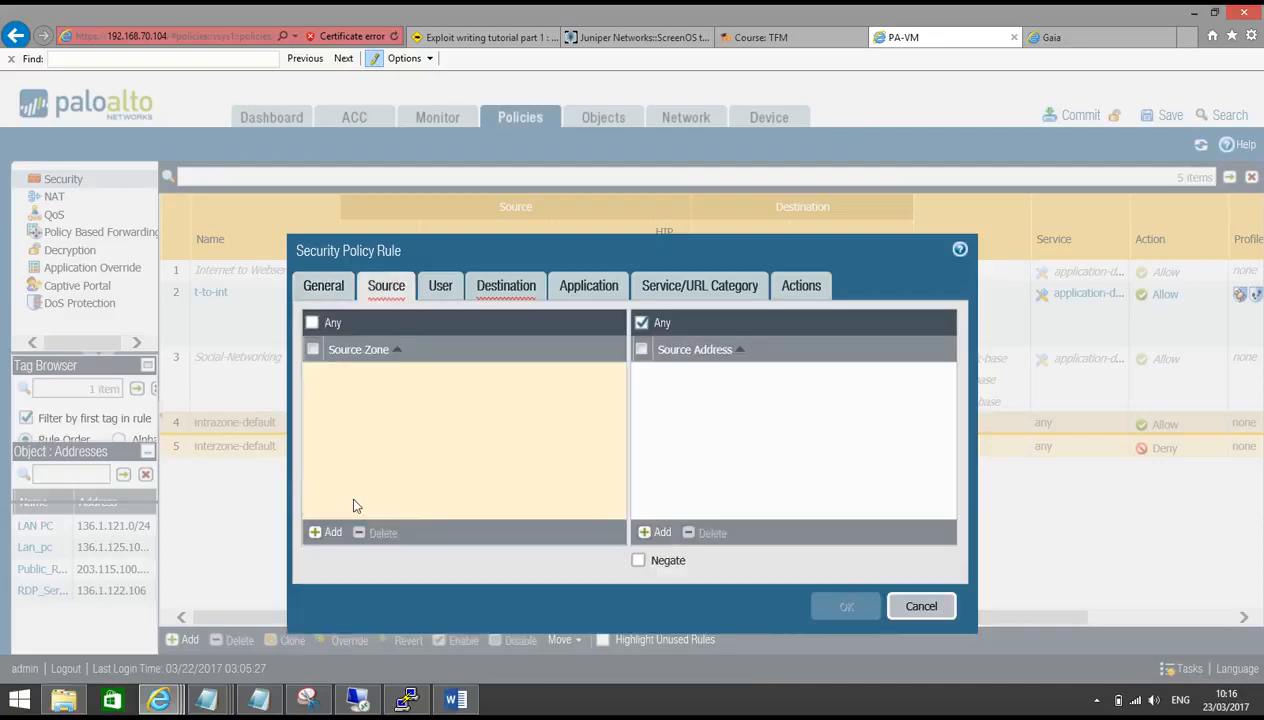
{"action": "left_click", "coordinate": [333, 533]}
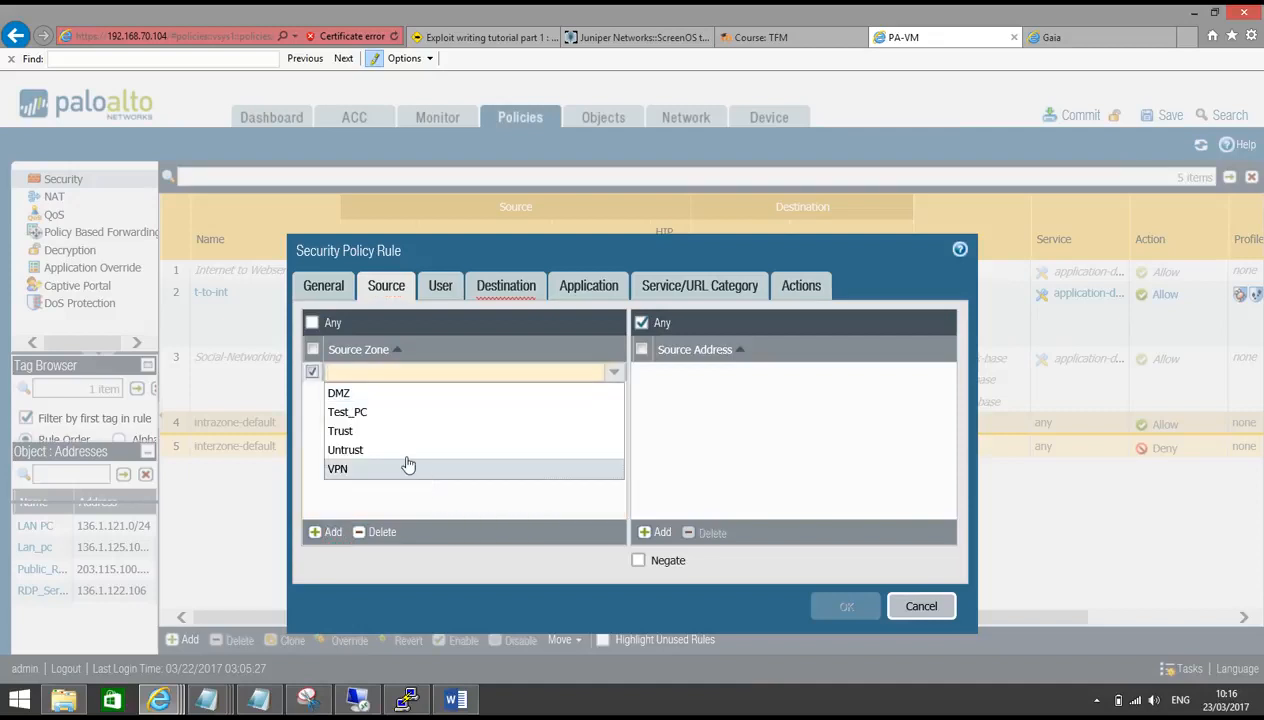
{"action": "left_click", "coordinate": [368, 416]}
{"action": "left_click", "coordinate": [367, 484]}
{"action": "left_click", "coordinate": [338, 531]}
{"action": "left_click", "coordinate": [344, 493]}
{"action": "left_click", "coordinate": [447, 487]}
Add 136.1.123.0/24 and 136.1.125.0/24 as the rule's source addresses.
{"action": "left_click", "coordinate": [660, 532]}
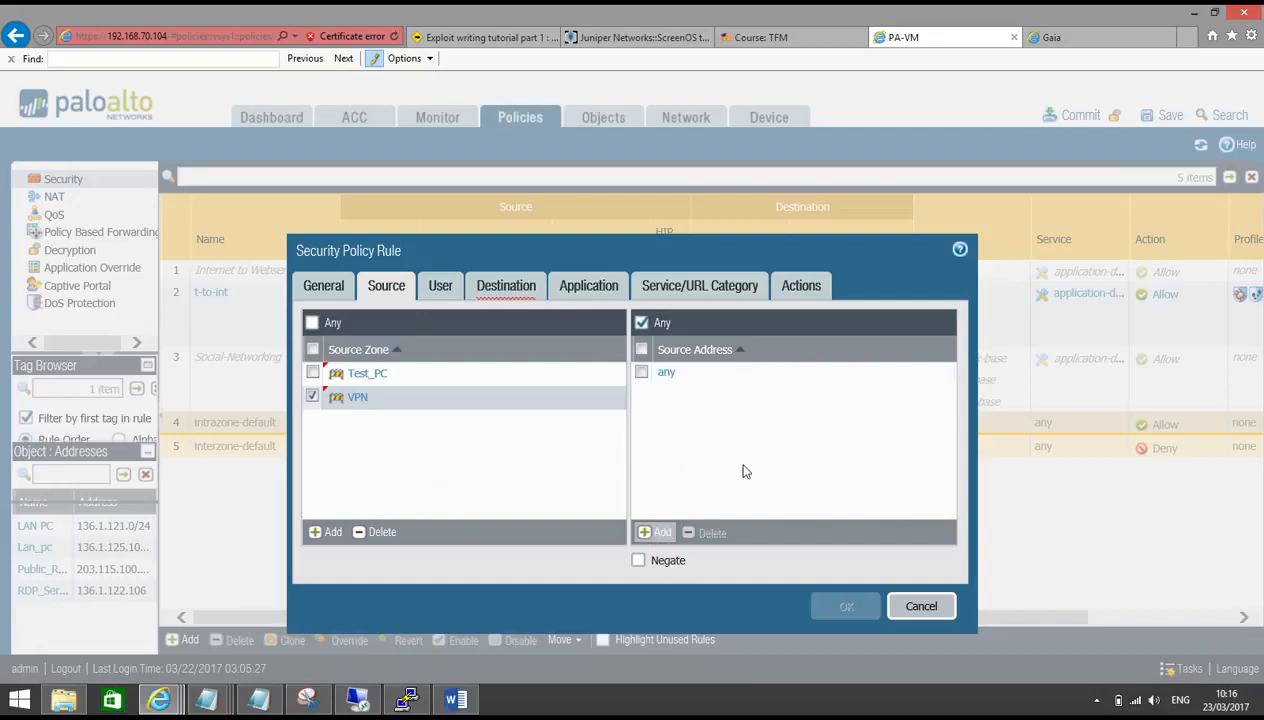
{"action": "type", "text": "136.1.123.0/24"}
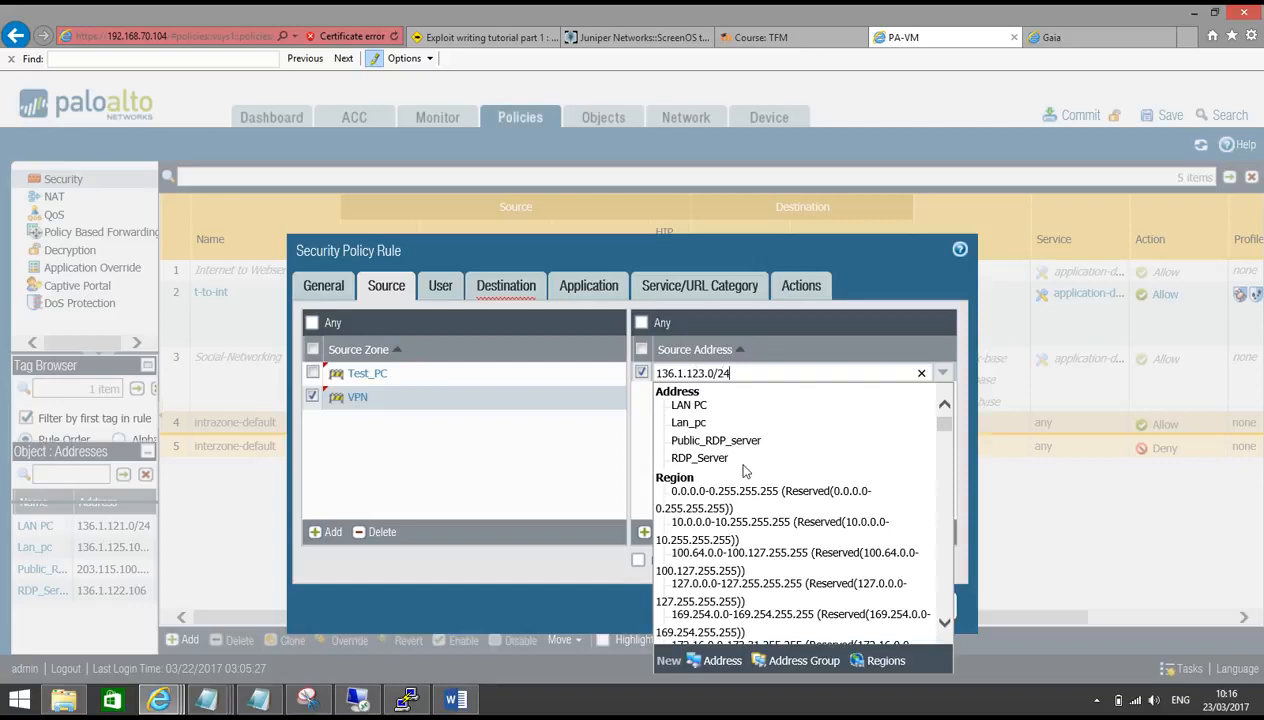
{"action": "left_click", "coordinate": [543, 458]}
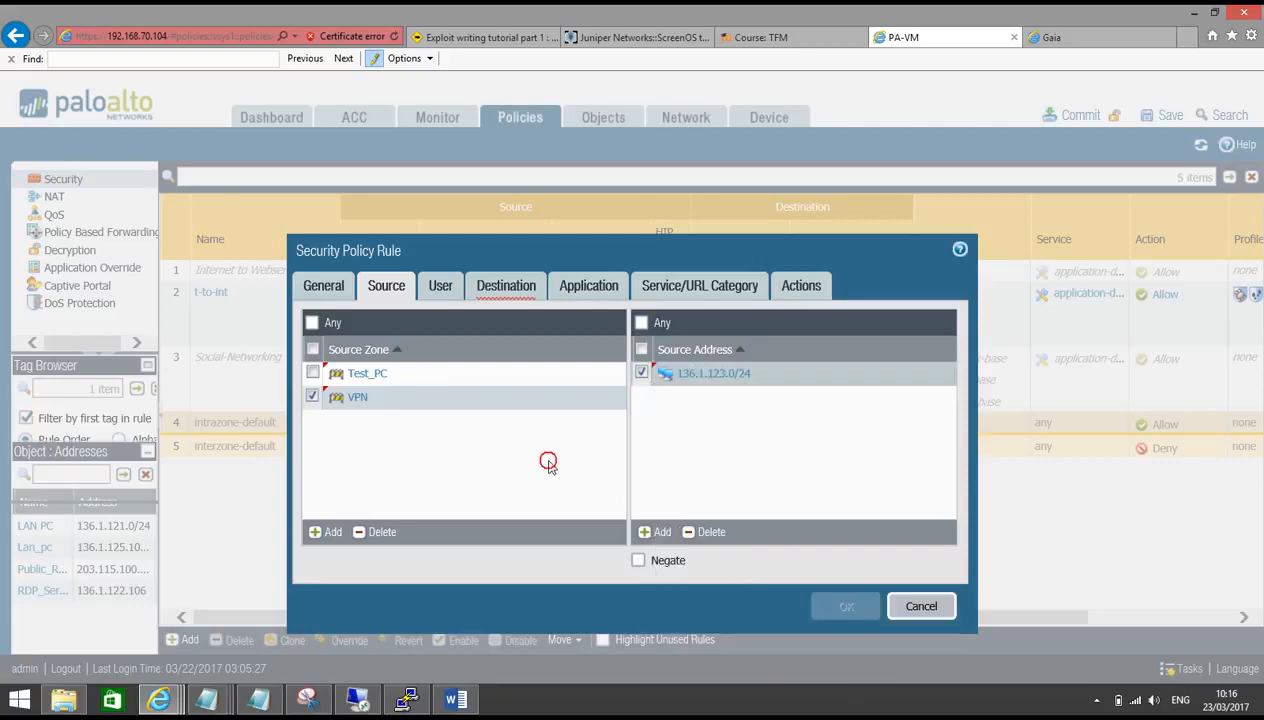
{"action": "left_click", "coordinate": [661, 532]}
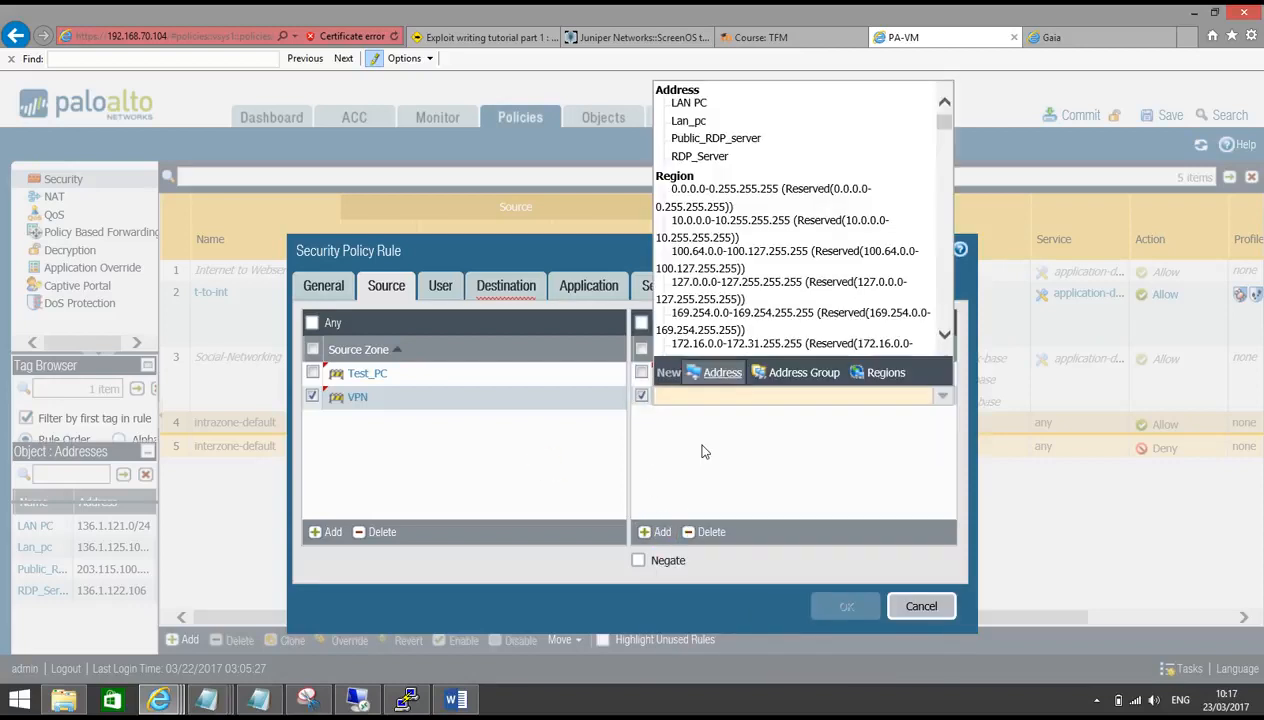
{"action": "type", "text": "136.1.125.0/24"}
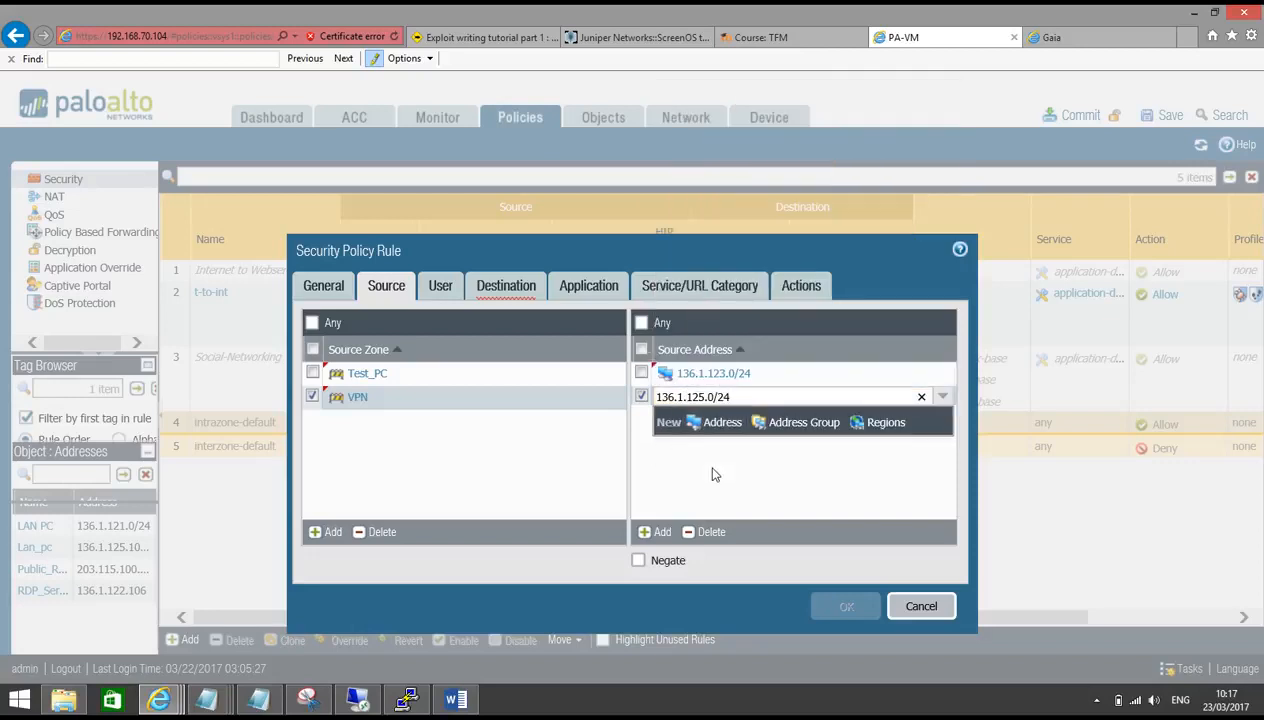
{"action": "left_click", "coordinate": [706, 470]}
Add Test_PC and VPN as the rule's destination zones.
{"action": "left_click", "coordinate": [510, 290]}
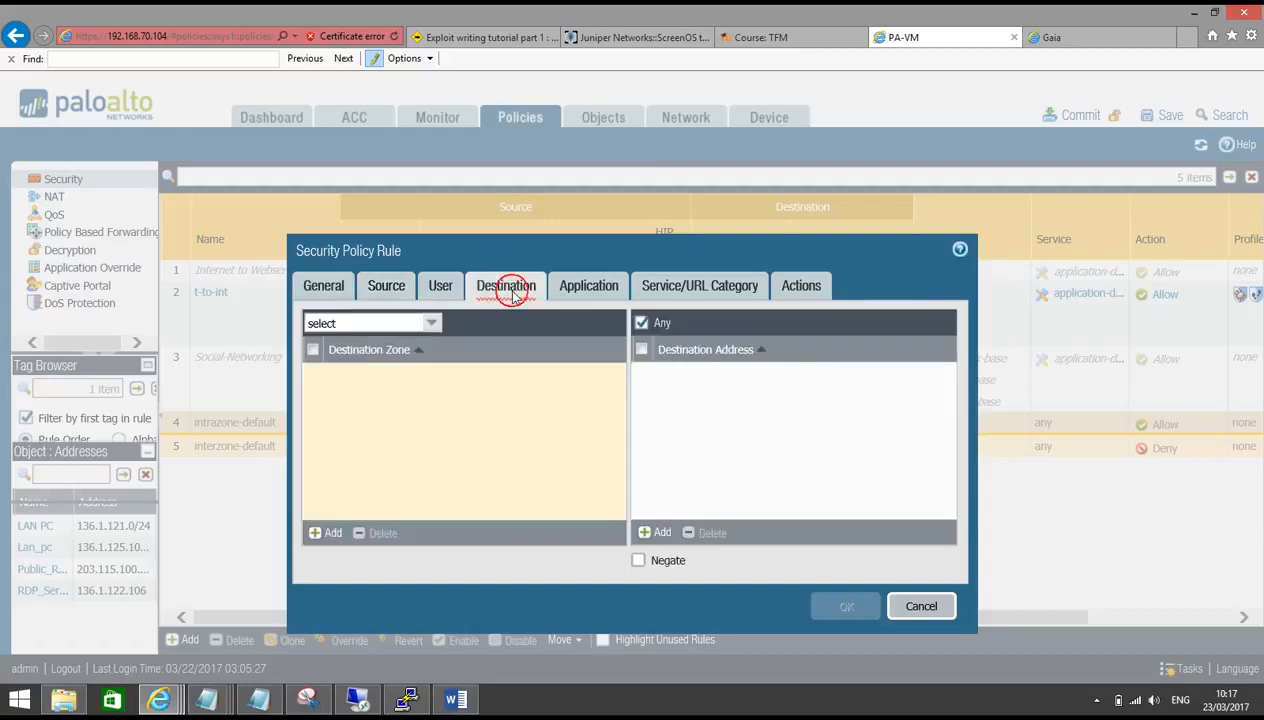
{"action": "left_click", "coordinate": [330, 532]}
{"action": "left_click", "coordinate": [370, 413]}
{"action": "left_click", "coordinate": [358, 484]}
{"action": "left_click", "coordinate": [333, 532]}
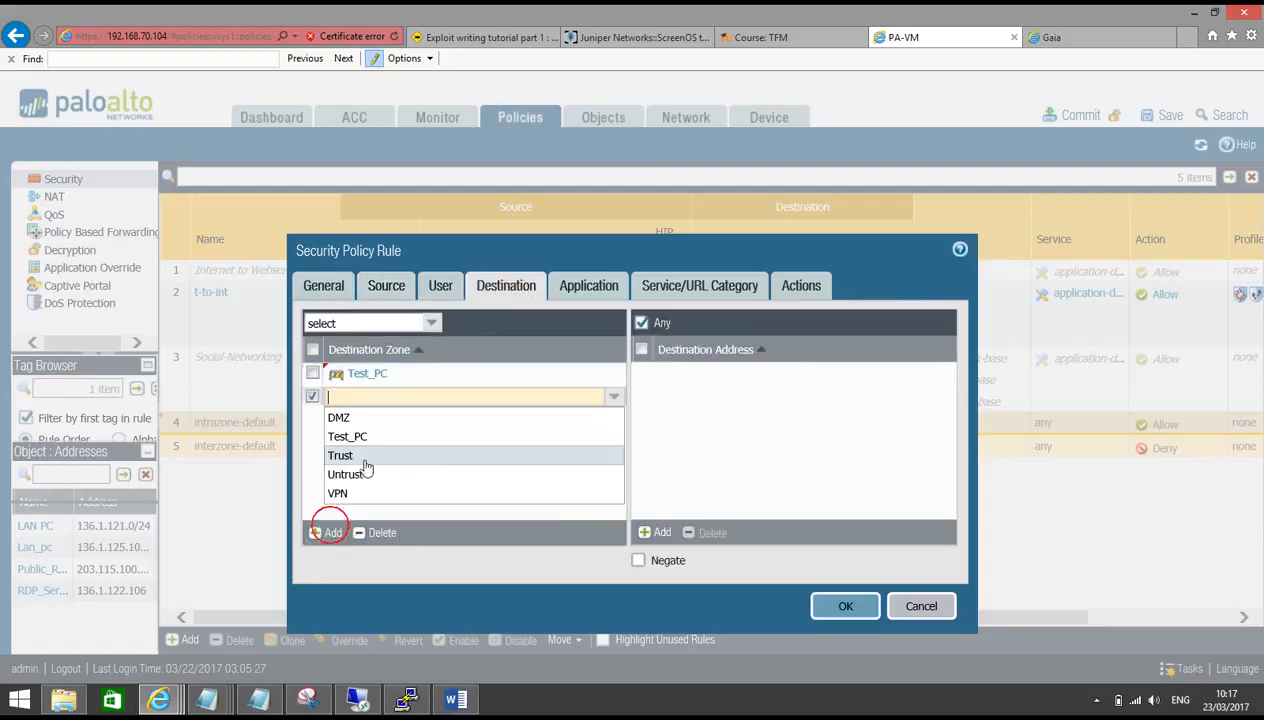
{"action": "left_click", "coordinate": [343, 494]}
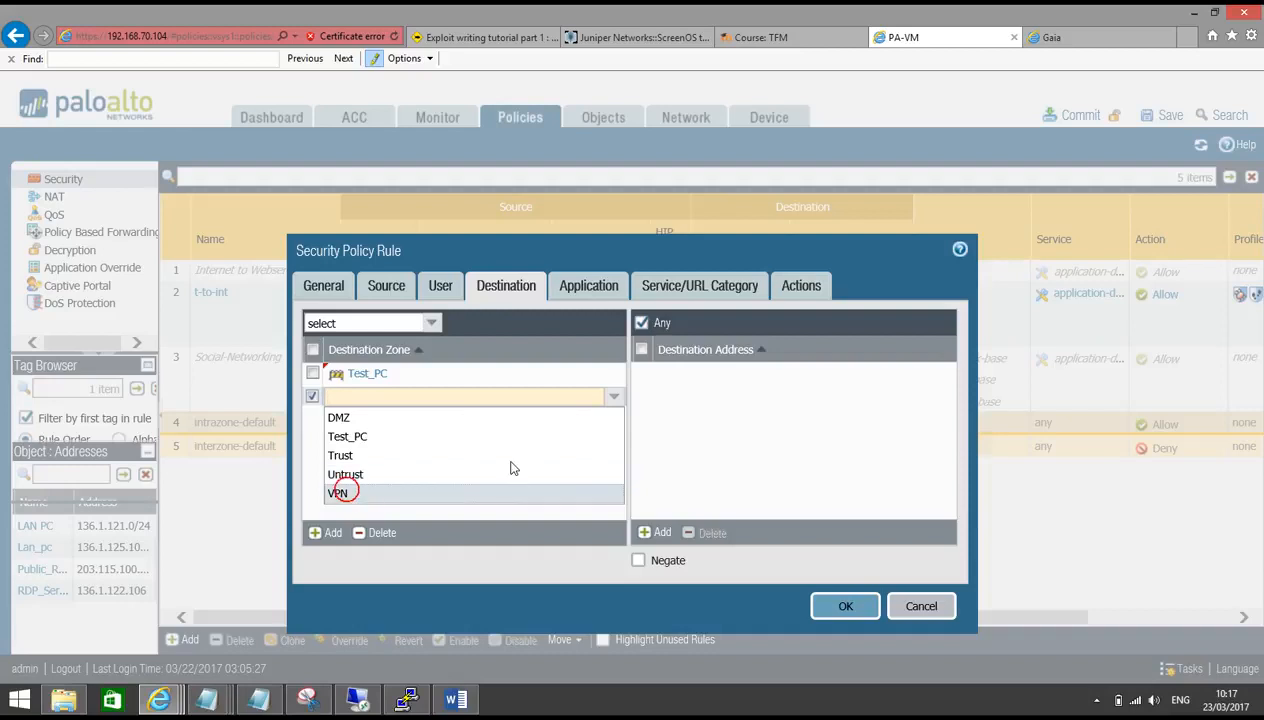
{"action": "left_click", "coordinate": [490, 461]}
Add 136.1.123.0/24 and 136.1.125.0/24 as the rule's destination addresses.
{"action": "left_click", "coordinate": [655, 531]}
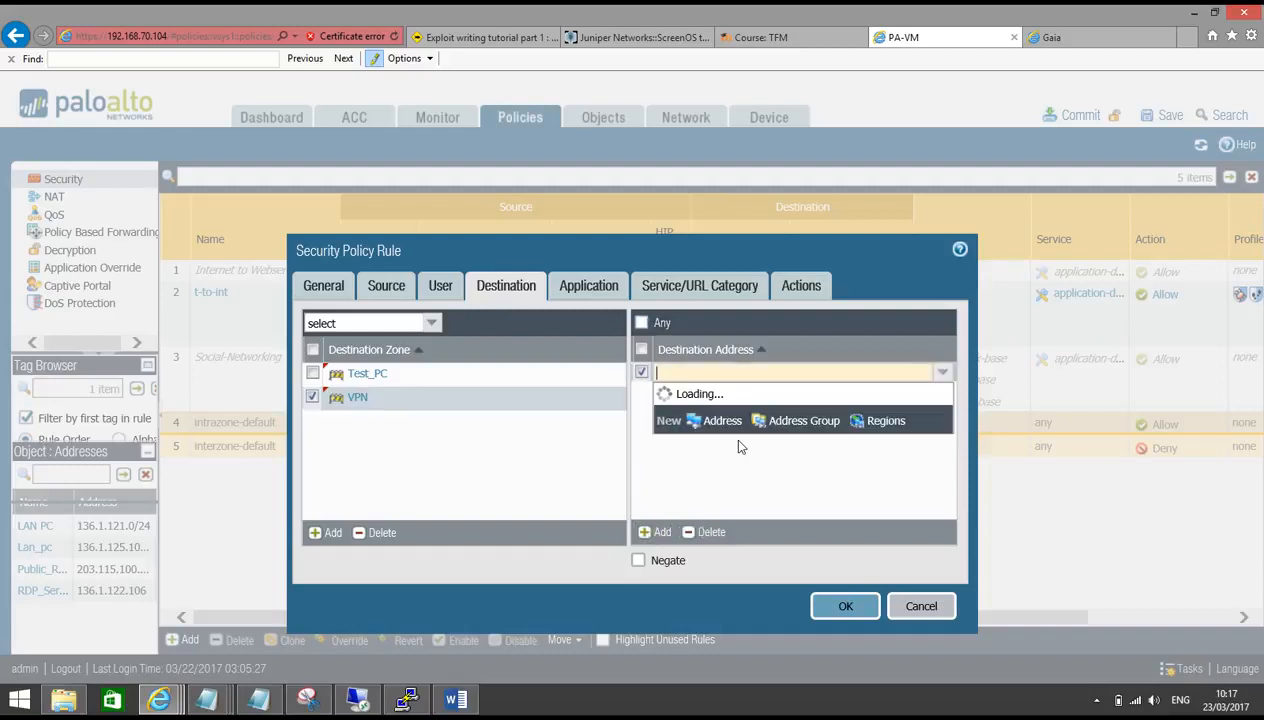
{"action": "type", "text": "13"}
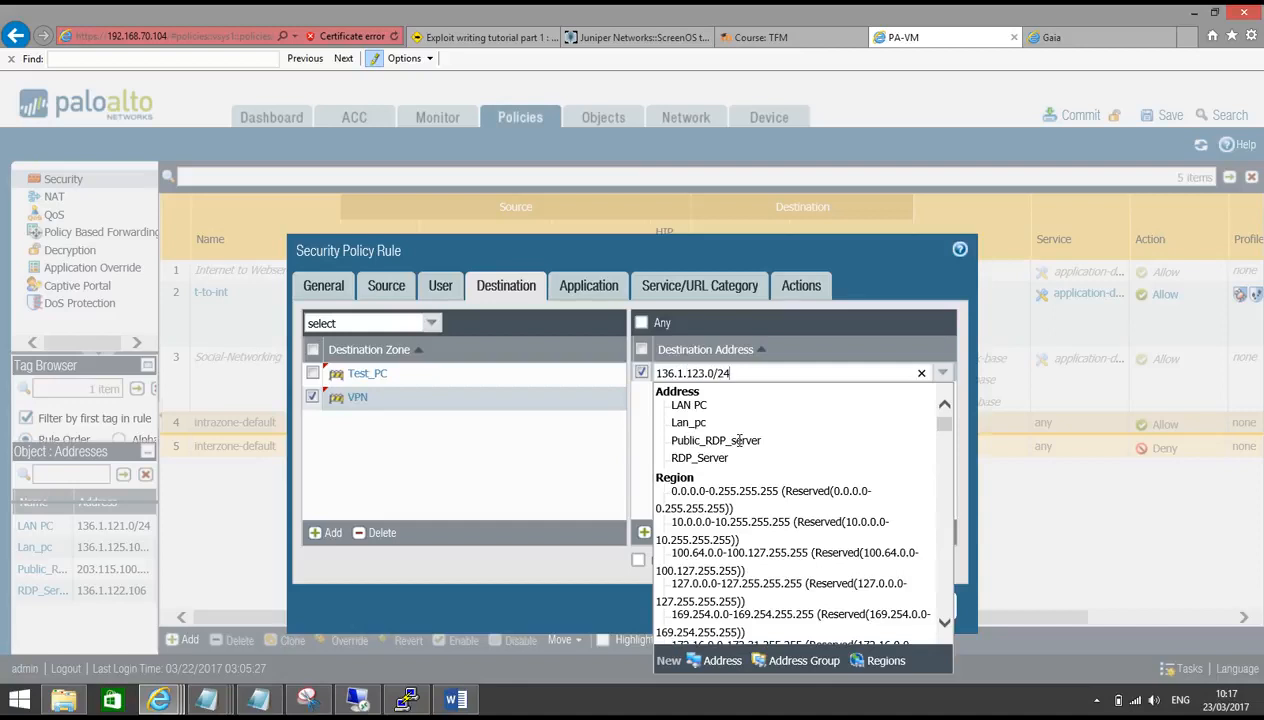
{"action": "type", "text": "6.1.123.0/24"}
{"action": "left_click", "coordinate": [699, 449]}
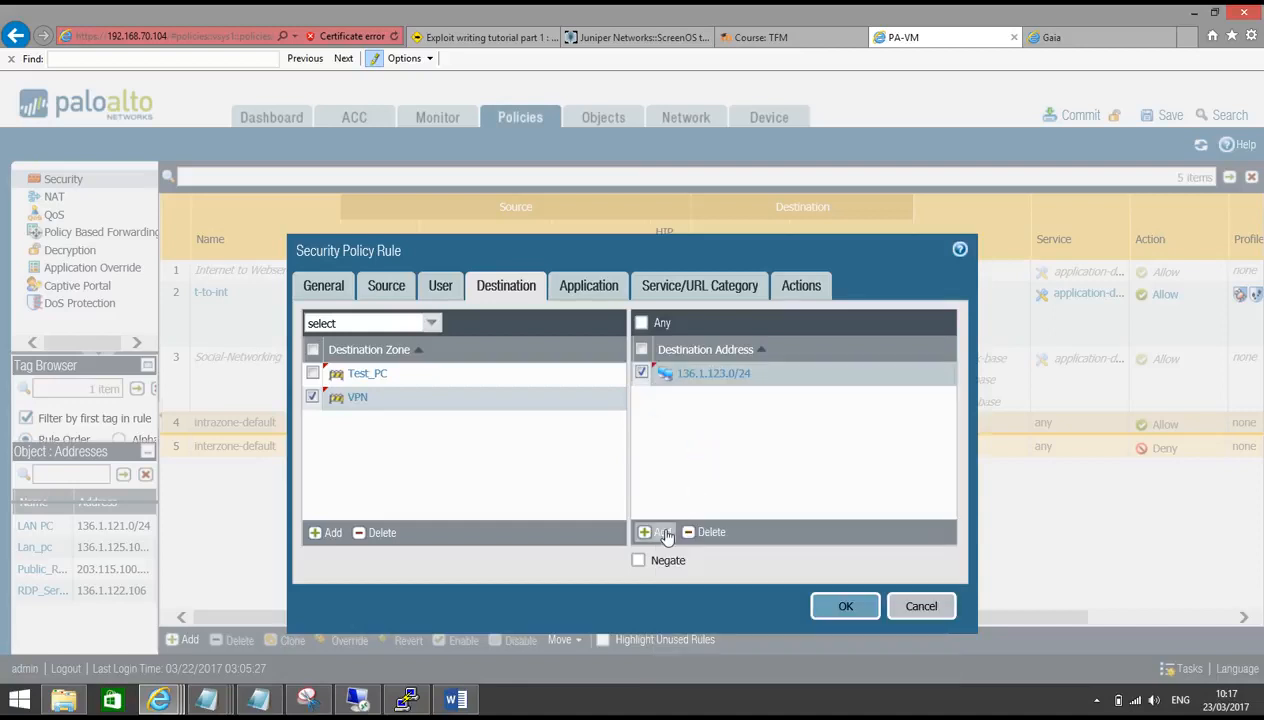
{"action": "left_click", "coordinate": [662, 533]}
{"action": "type", "text": "136"}
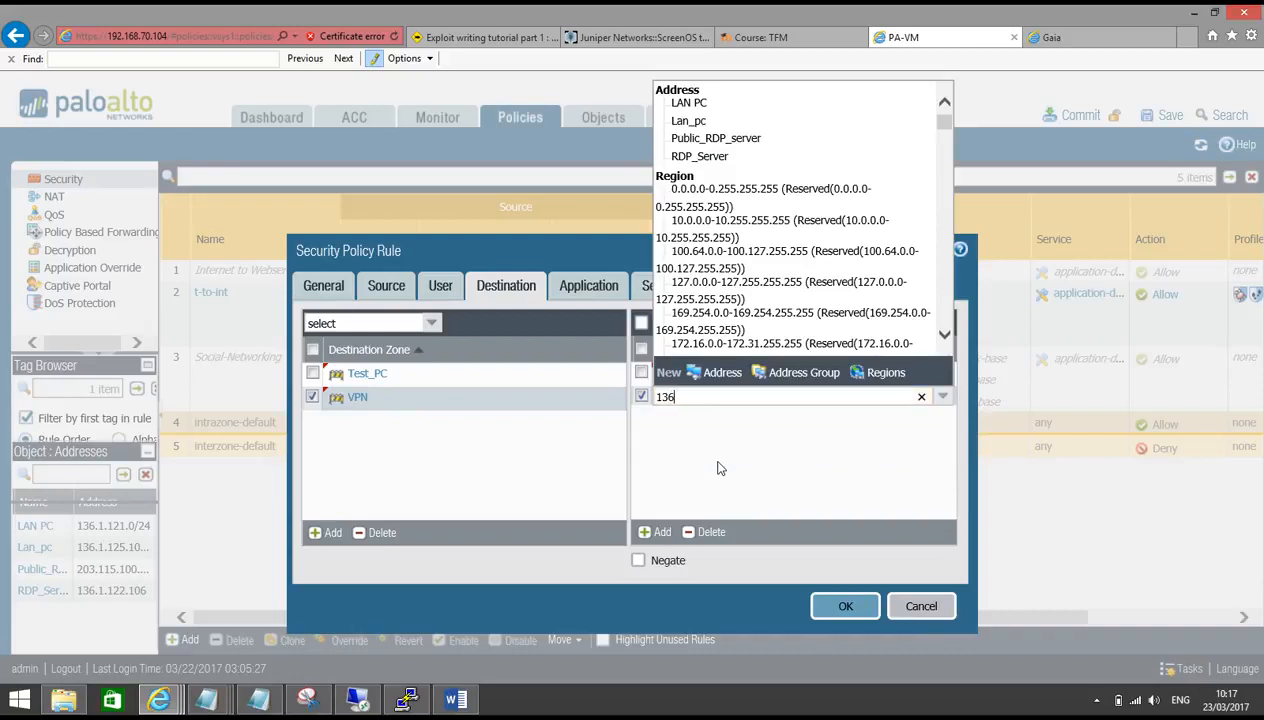
{"action": "type", "text": ".12"}
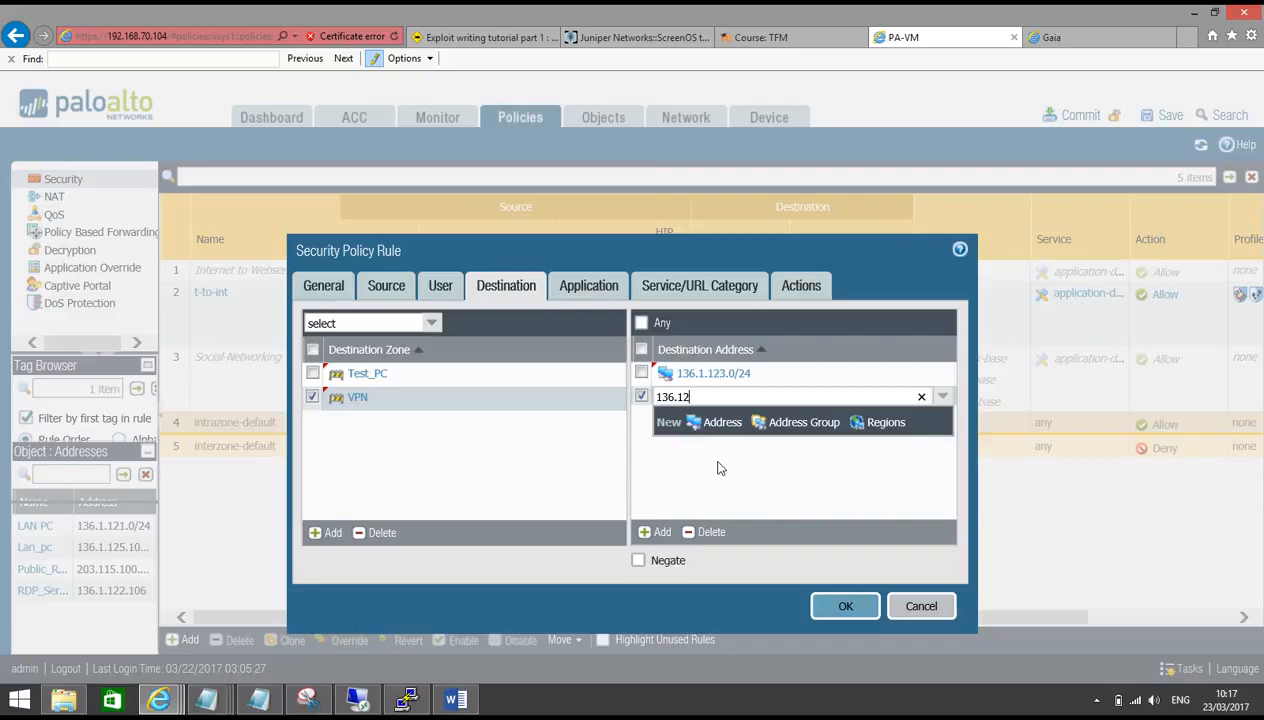
{"action": "type", "text": "5.125.0/24"}
{"action": "left_click", "coordinate": [716, 465]}
{"action": "left_click", "coordinate": [716, 464]}
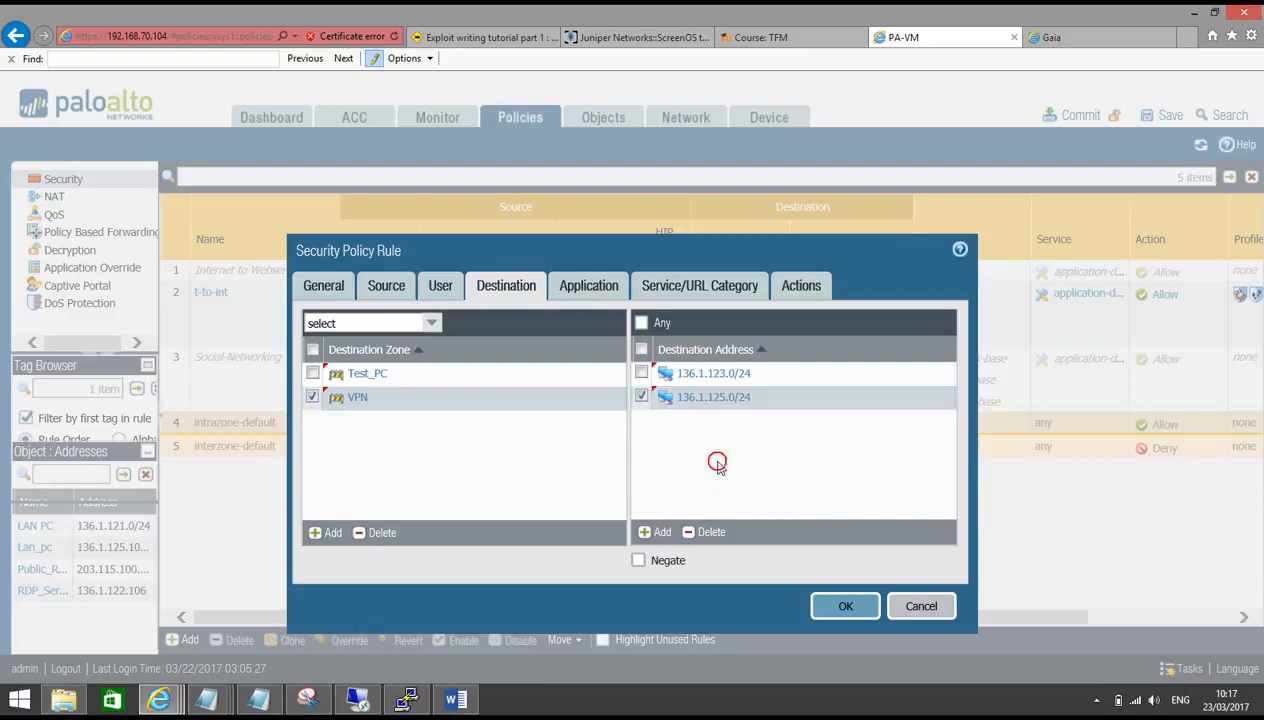
Review the rule's application, service and action settings, save the rule with its defaults, and commit the firewall configuration.
{"action": "left_click", "coordinate": [576, 290]}
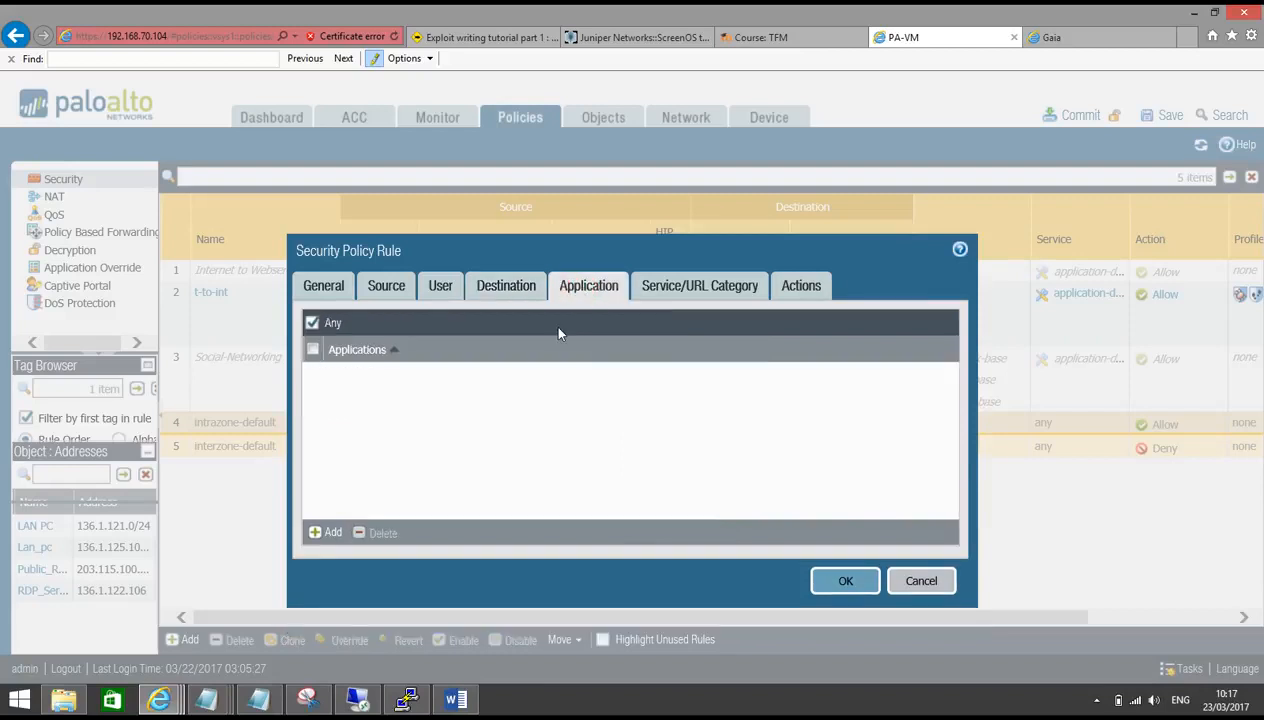
{"action": "left_click", "coordinate": [690, 289]}
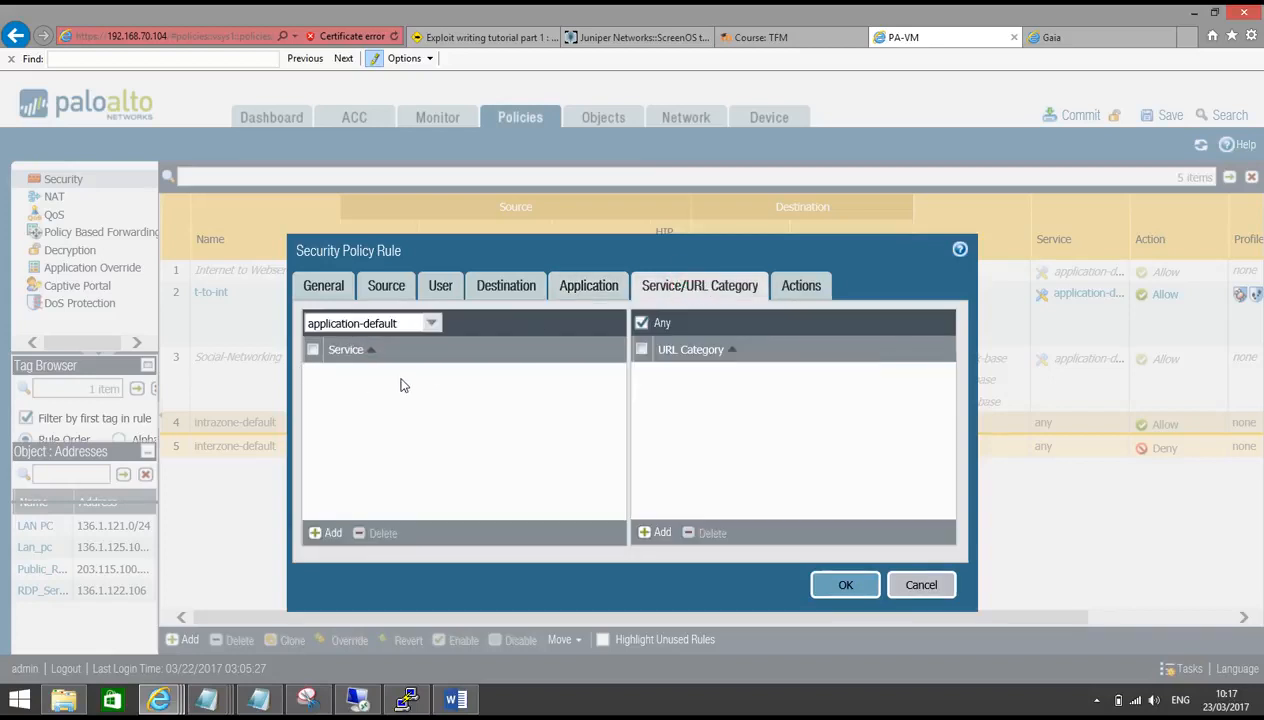
{"action": "left_click", "coordinate": [812, 289]}
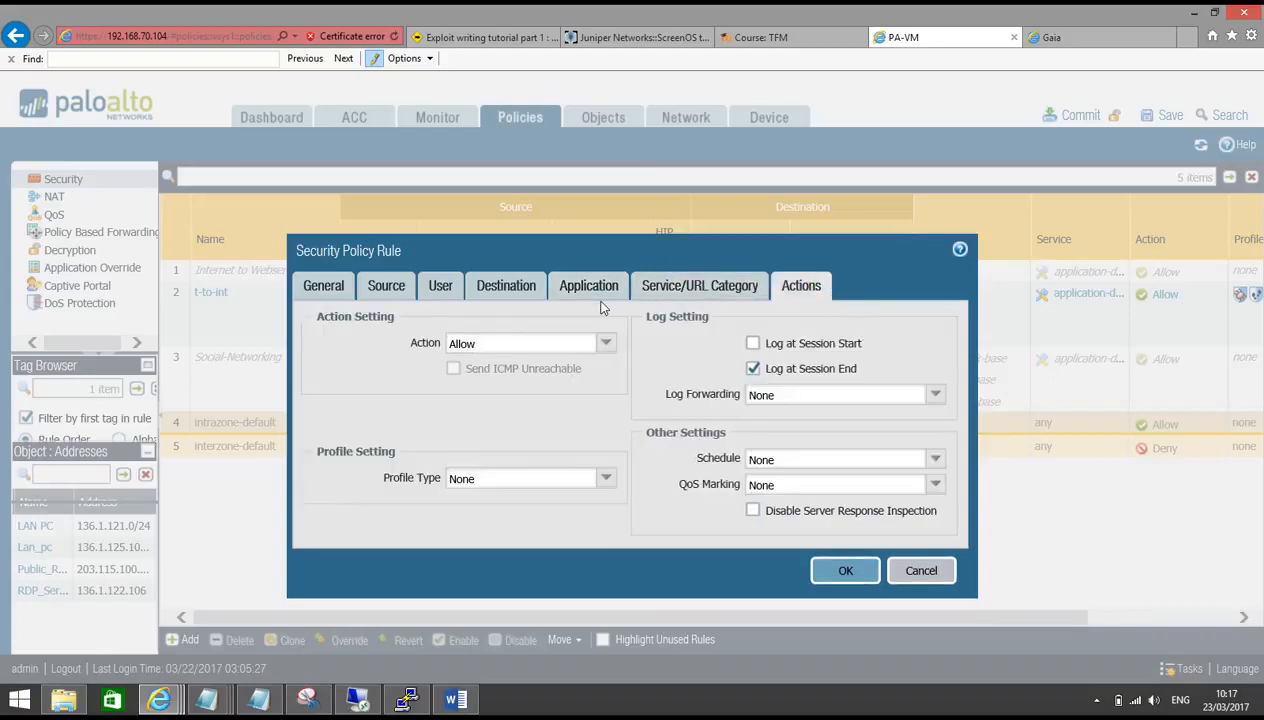
{"action": "left_click", "coordinate": [853, 578]}
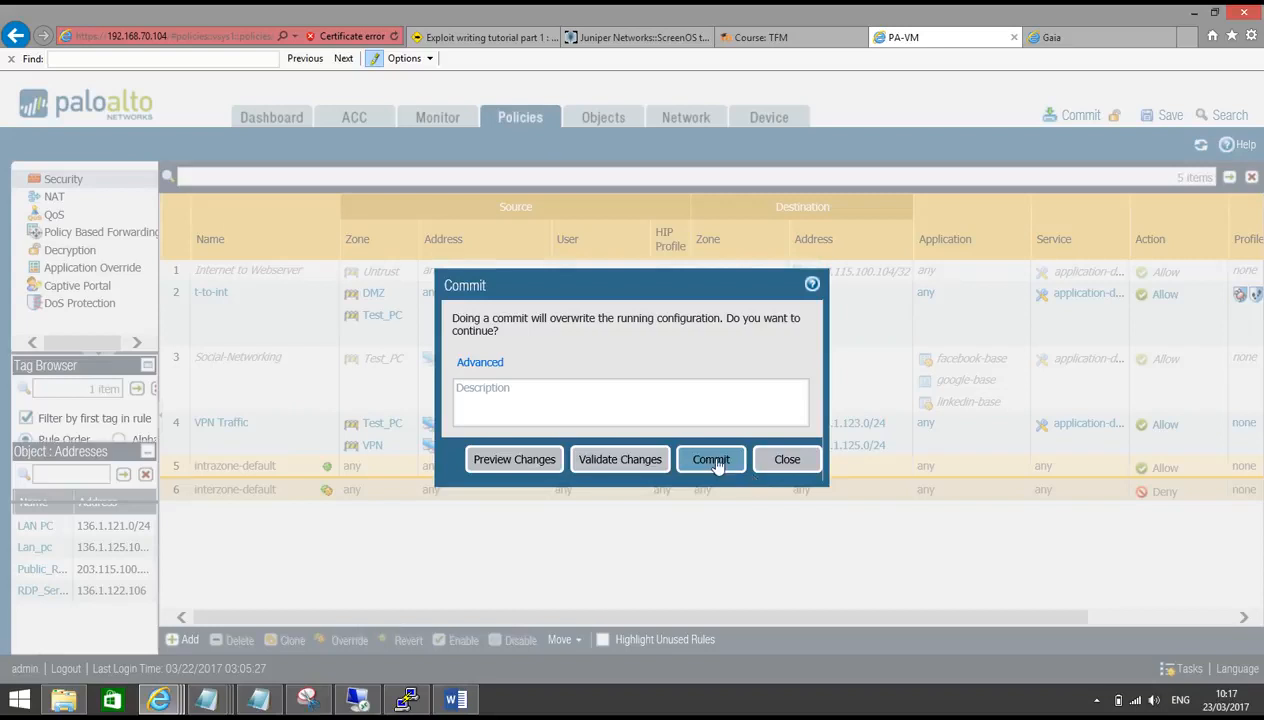
{"action": "left_click", "coordinate": [711, 459]}
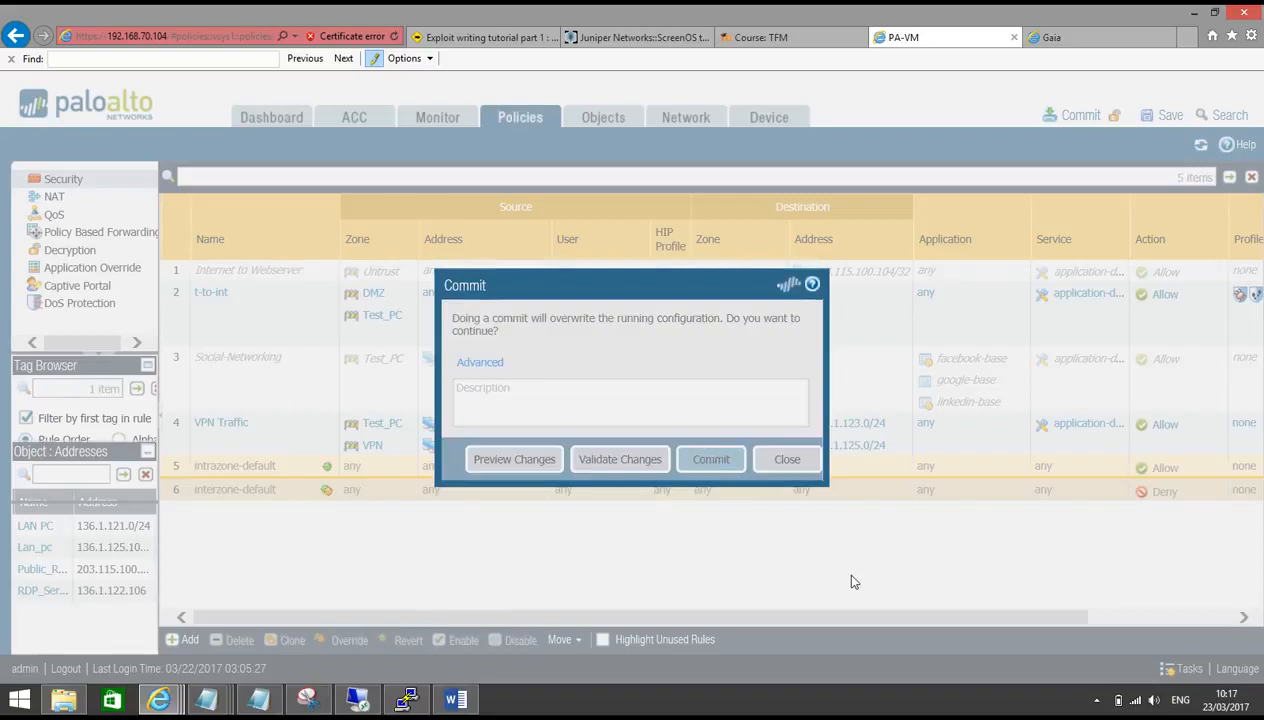
Switch to the lab document in Word and examine the network topology diagram for the Test PC's addresses.
{"action": "left_click", "coordinate": [455, 699]}
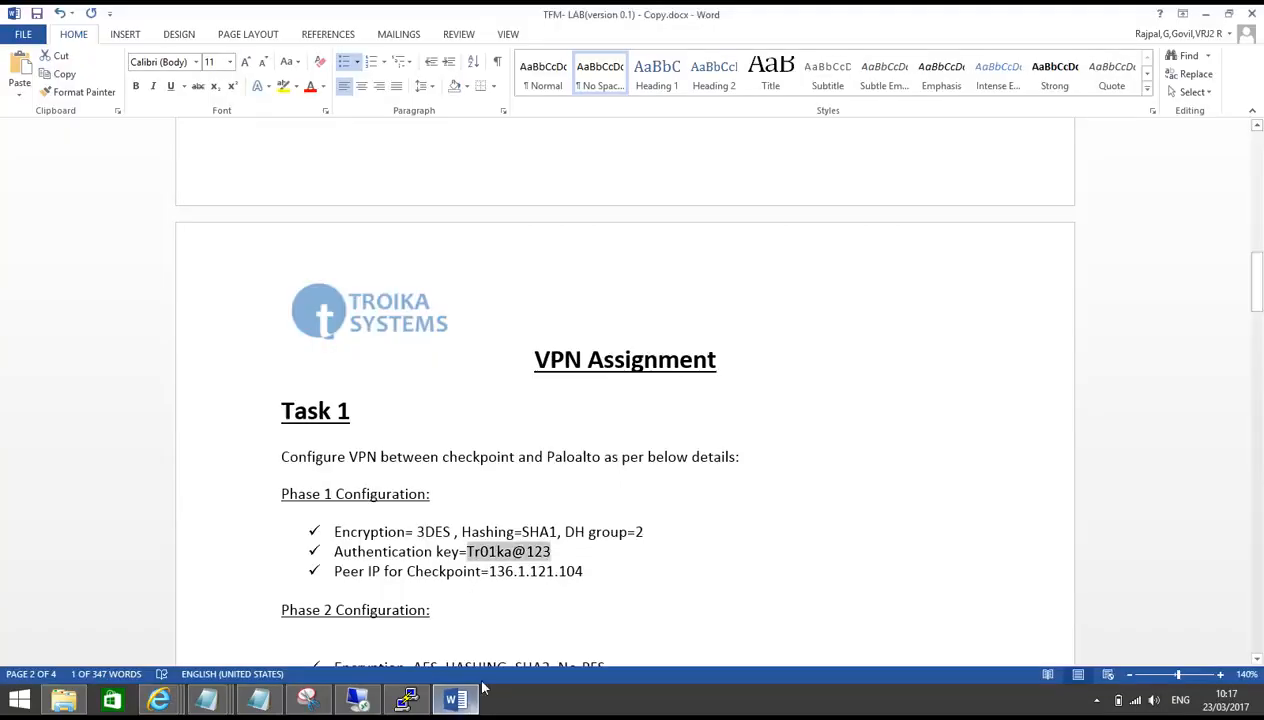
{"action": "scroll", "coordinate": [597, 441], "scroll_direction": "up", "scroll_amount": 10}
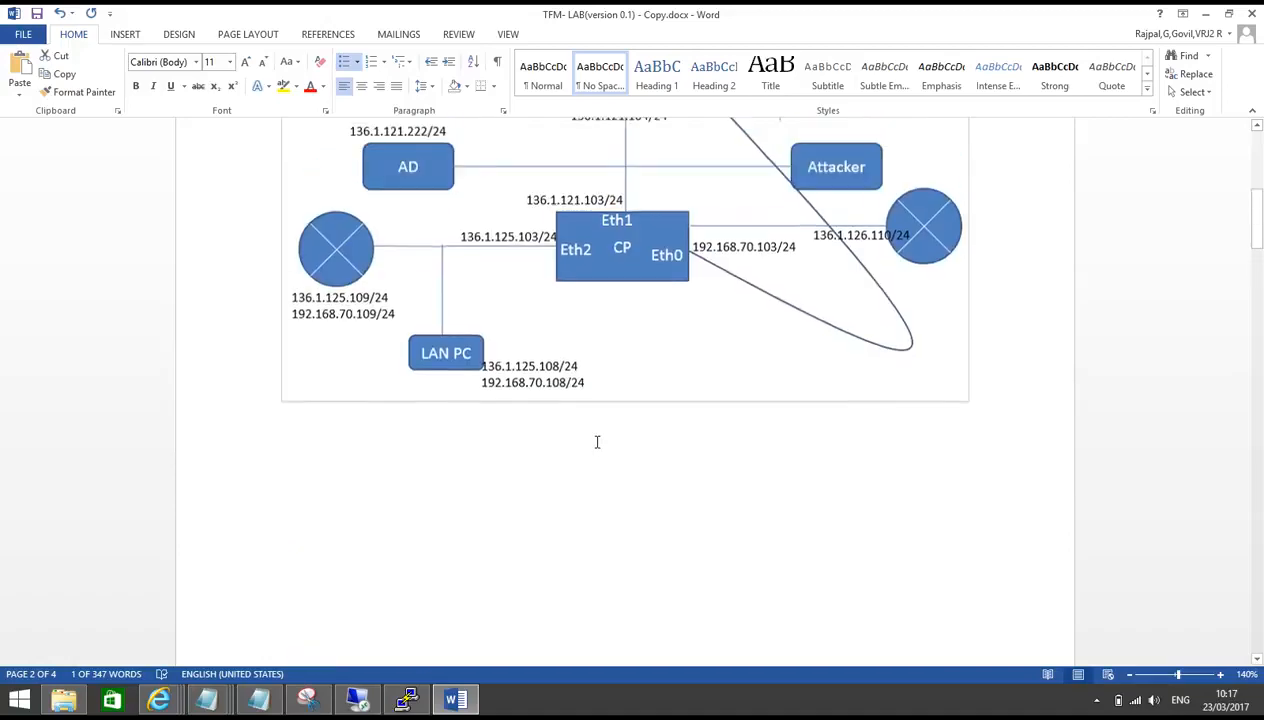
{"action": "scroll", "coordinate": [539, 429], "scroll_direction": "up", "scroll_amount": 5}
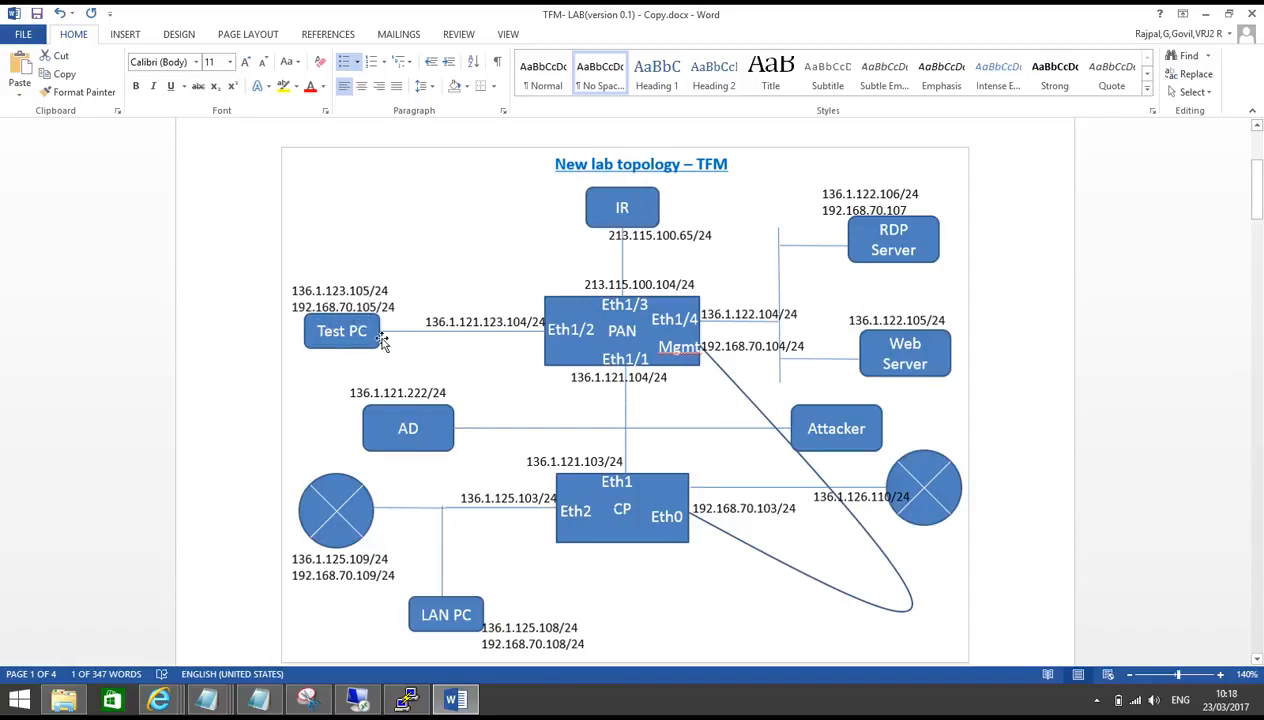
Open a Remote Desktop connection to the Test PC at 192.168.70.105, accepting its unverified identity.
{"action": "key", "text": "super+r"}
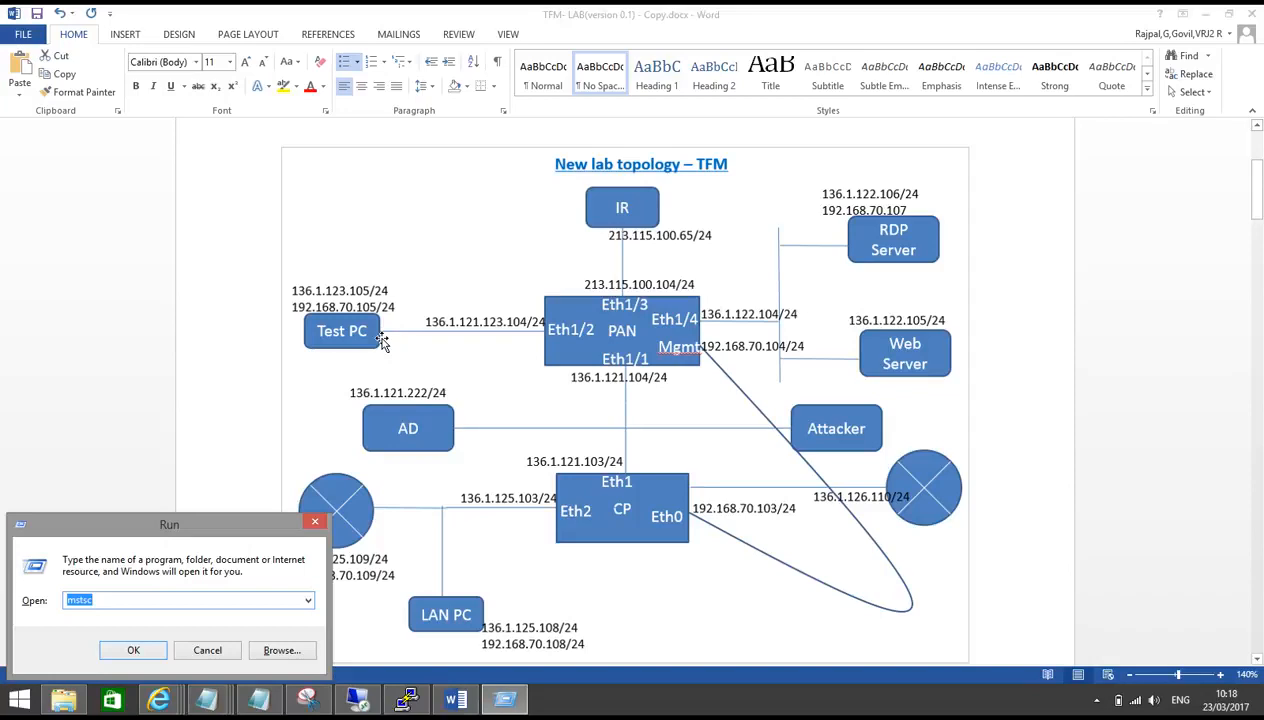
{"action": "key", "text": "Return"}
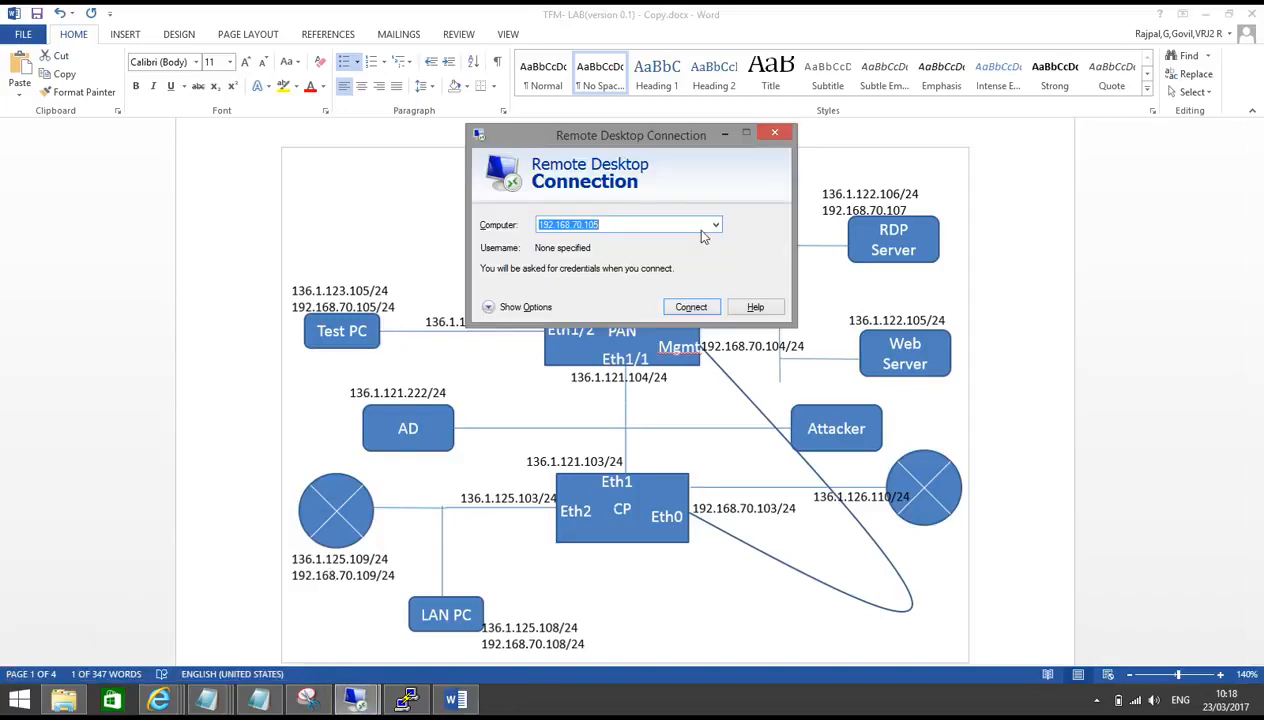
{"action": "left_click", "coordinate": [695, 307]}
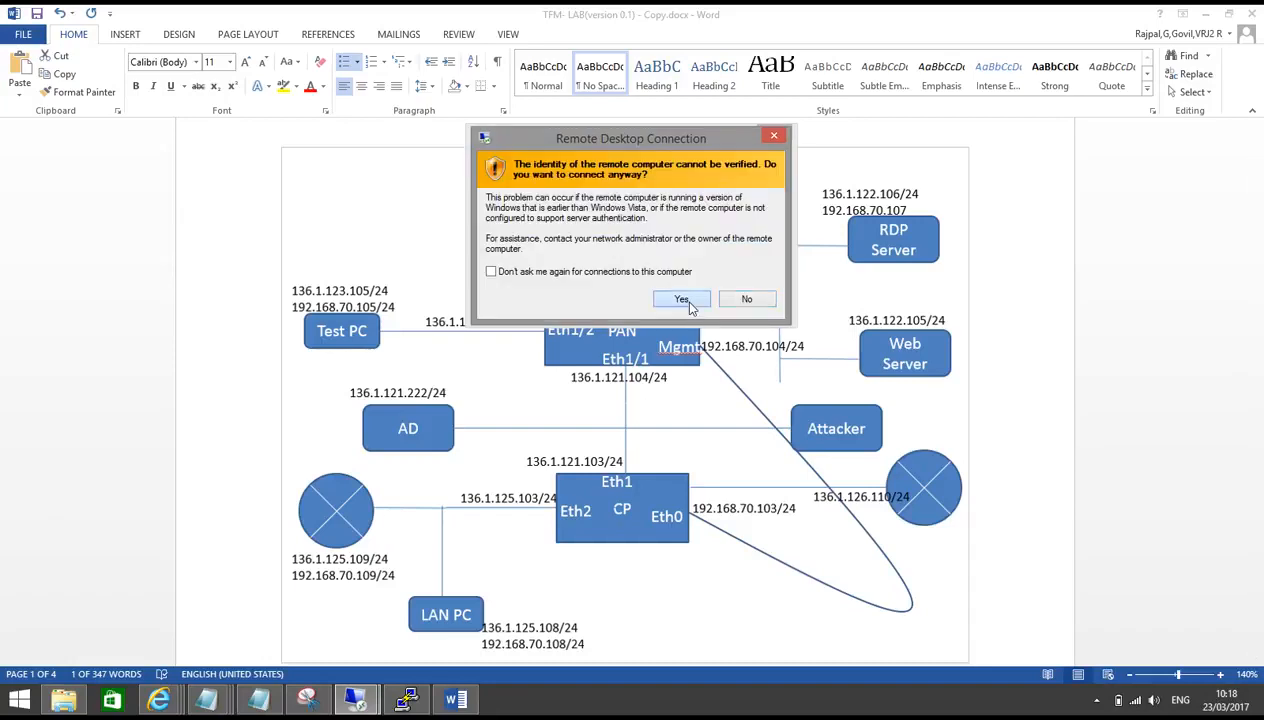
{"action": "left_click", "coordinate": [686, 302]}
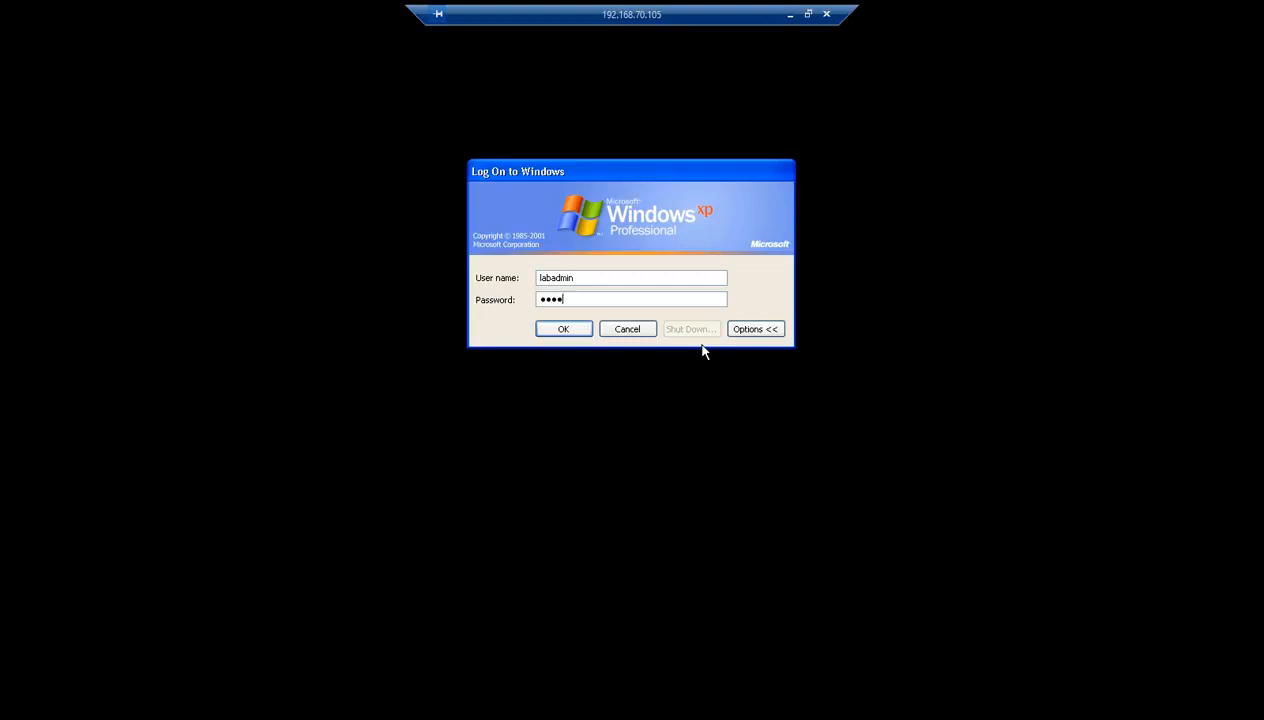
Log on to the Test PC with the account password, decline changing it, and return to the topology document in Word.
{"action": "key", "text": "Return"}
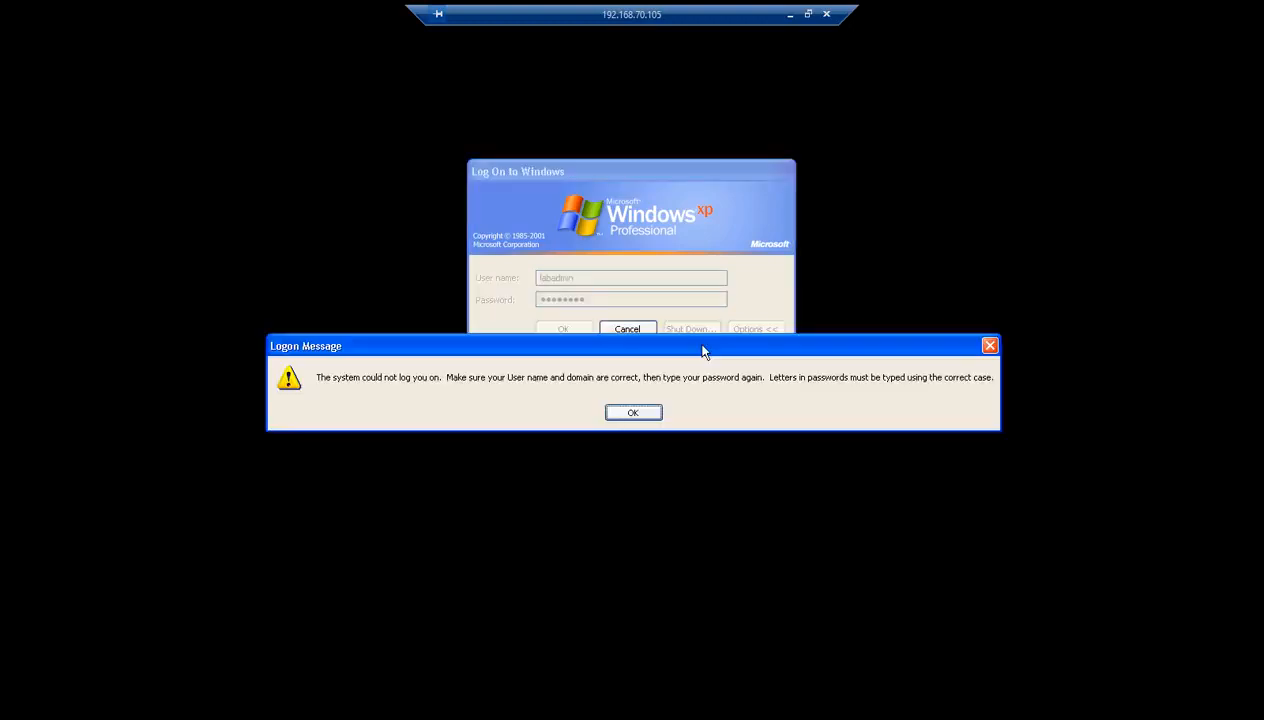
{"action": "left_click", "coordinate": [633, 412]}
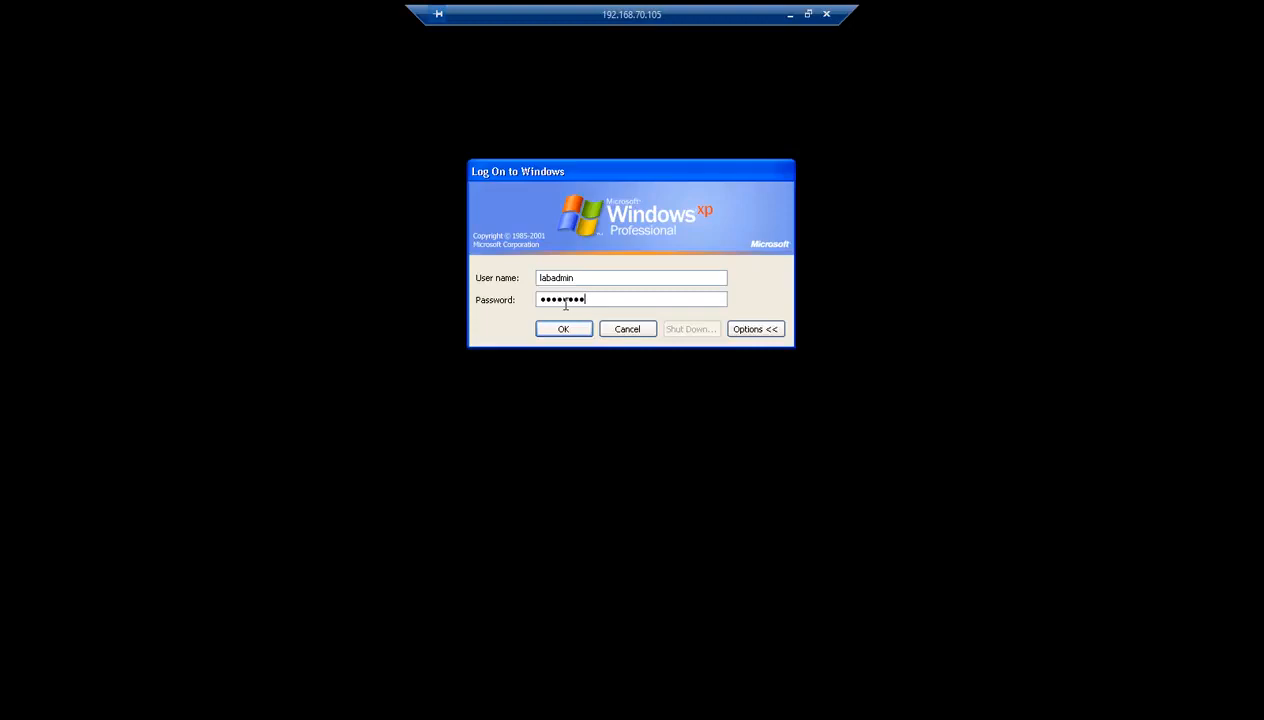
{"action": "key", "text": "Return"}
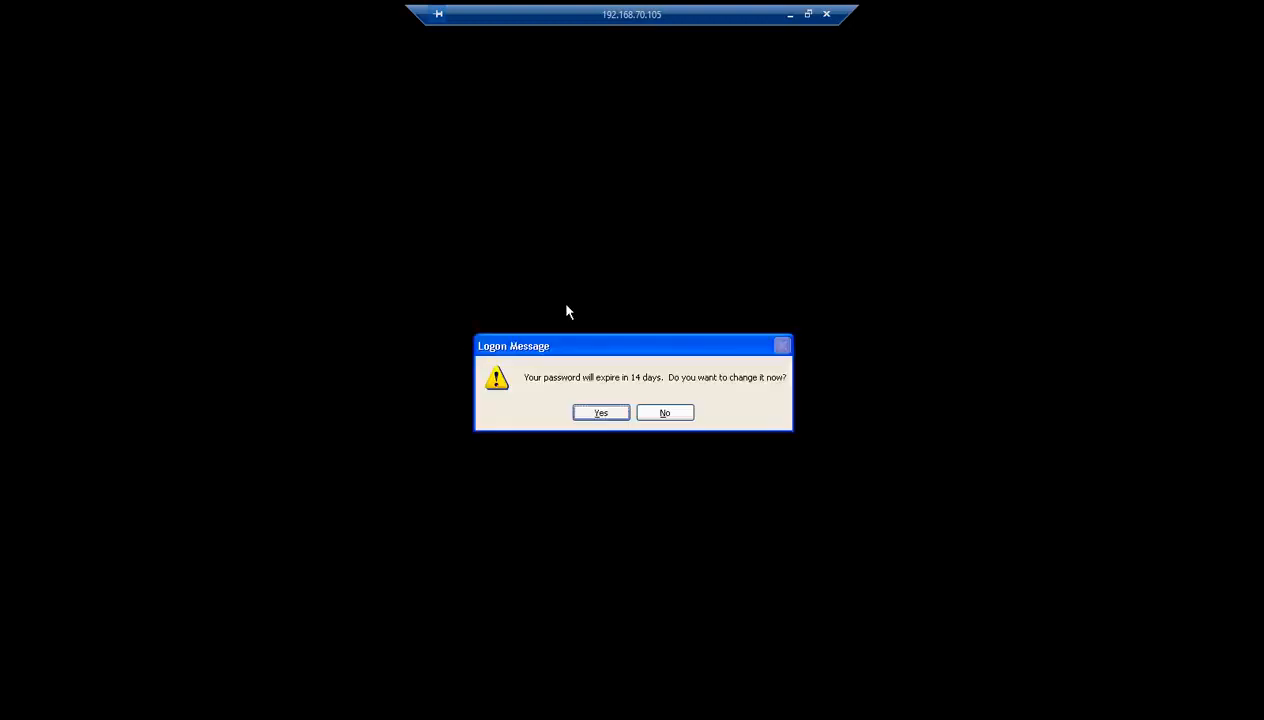
{"action": "left_click", "coordinate": [645, 414]}
{"action": "left_click", "coordinate": [789, 14]}
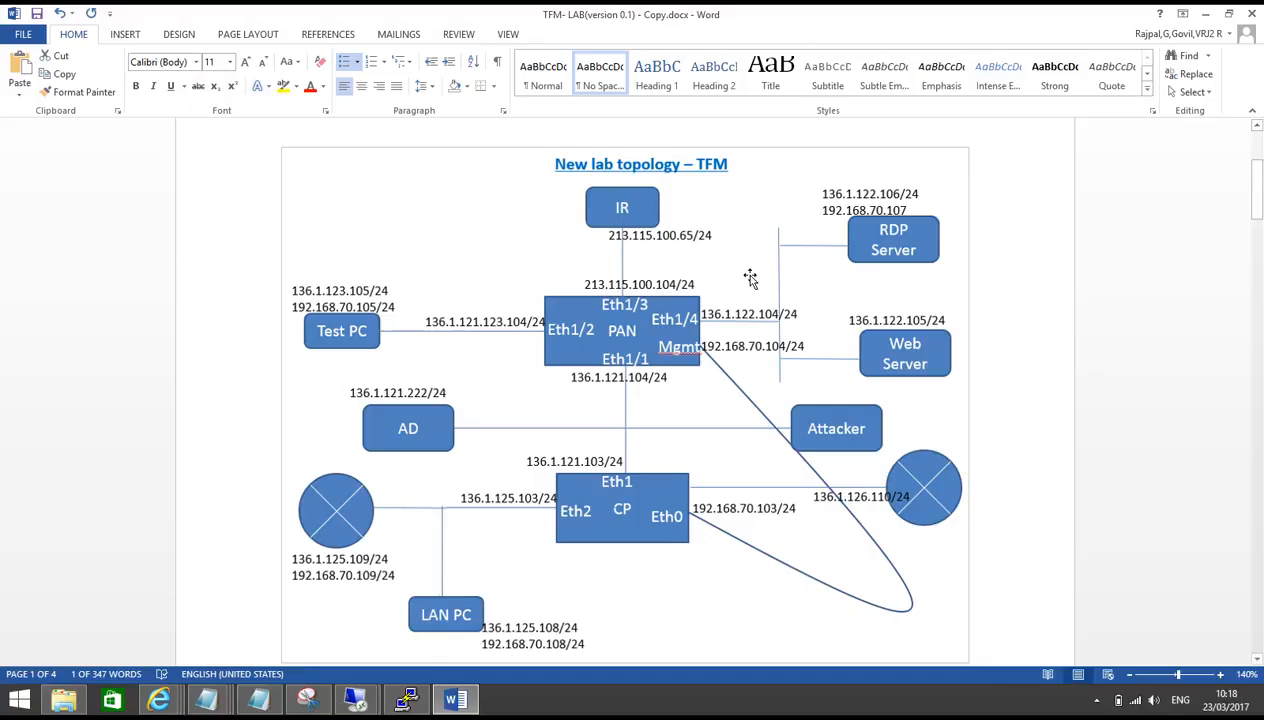
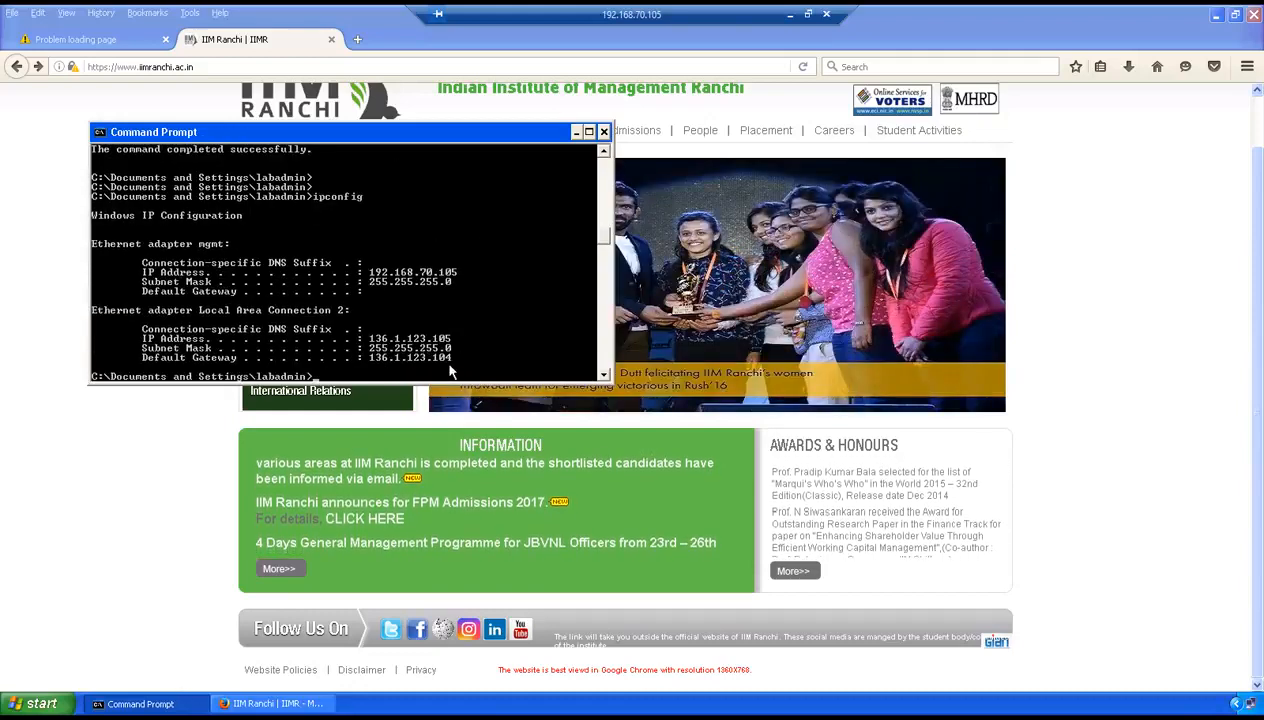
Ping 136.1.125.109 from the Test PC's command prompt to send traffic across the VPN.
{"action": "type", "text": "ping 13"}
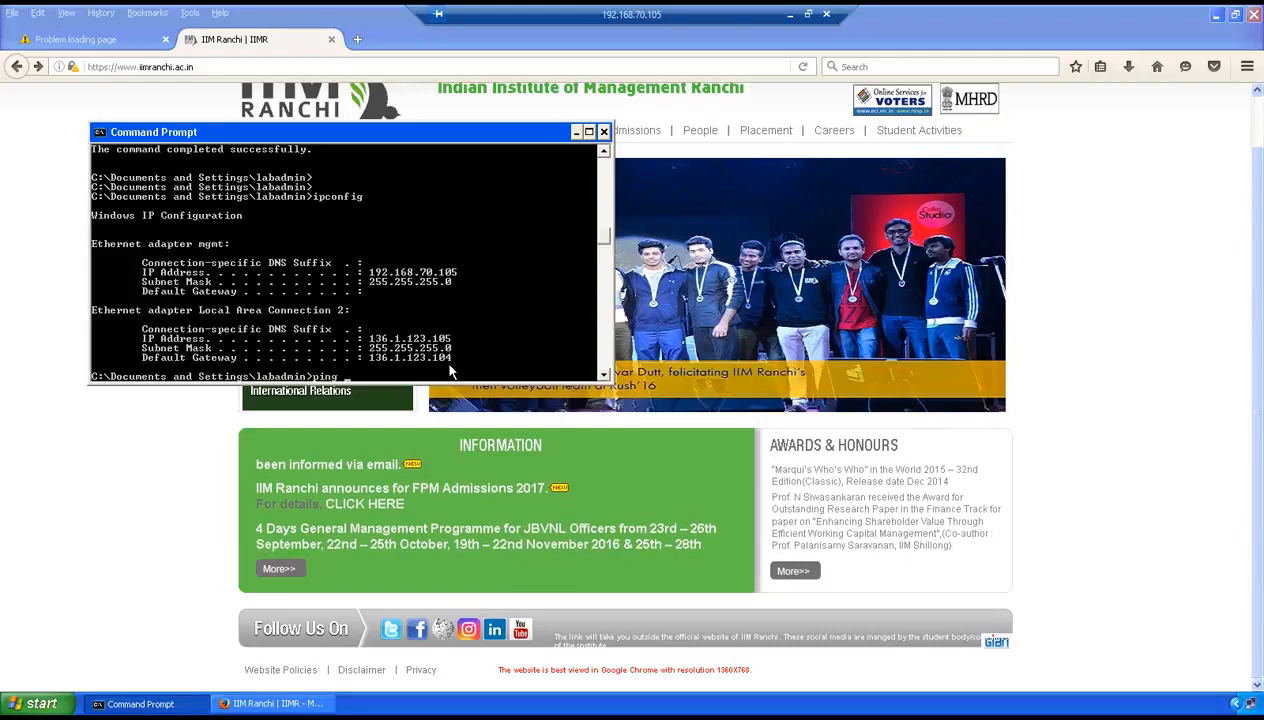
{"action": "type", "text": "6.1.125.109"}
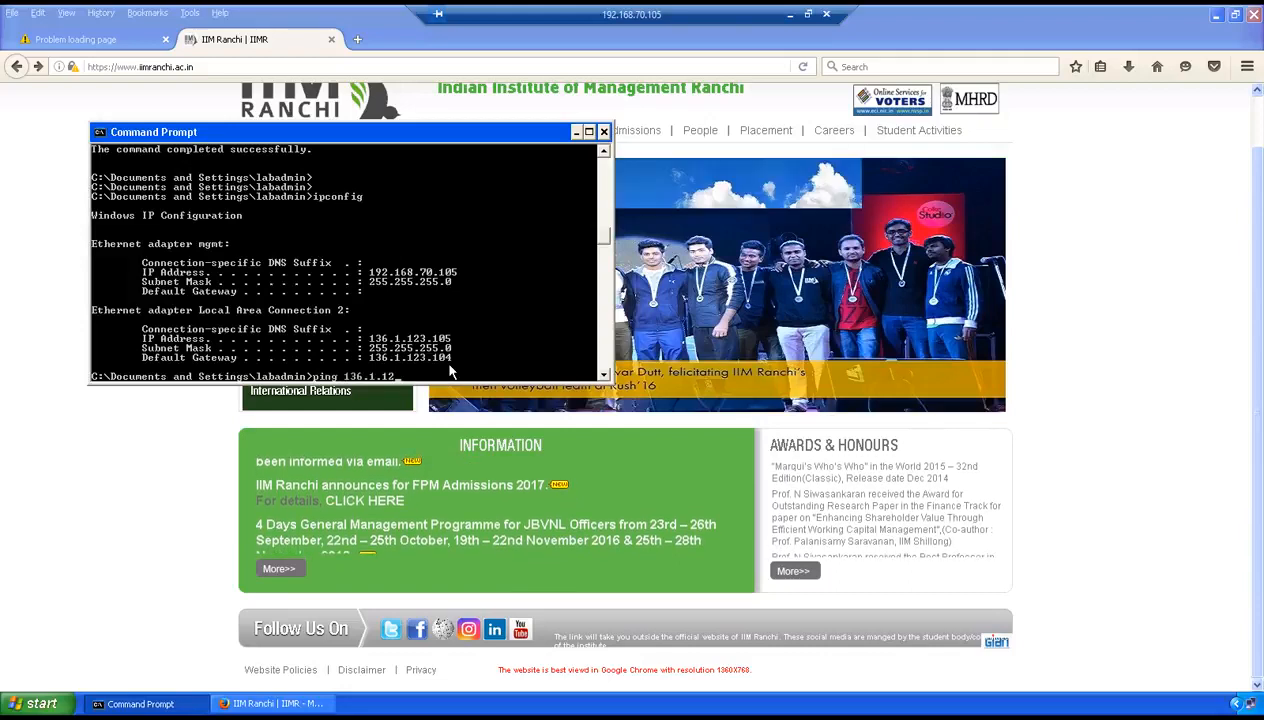
{"action": "key", "text": "Return"}
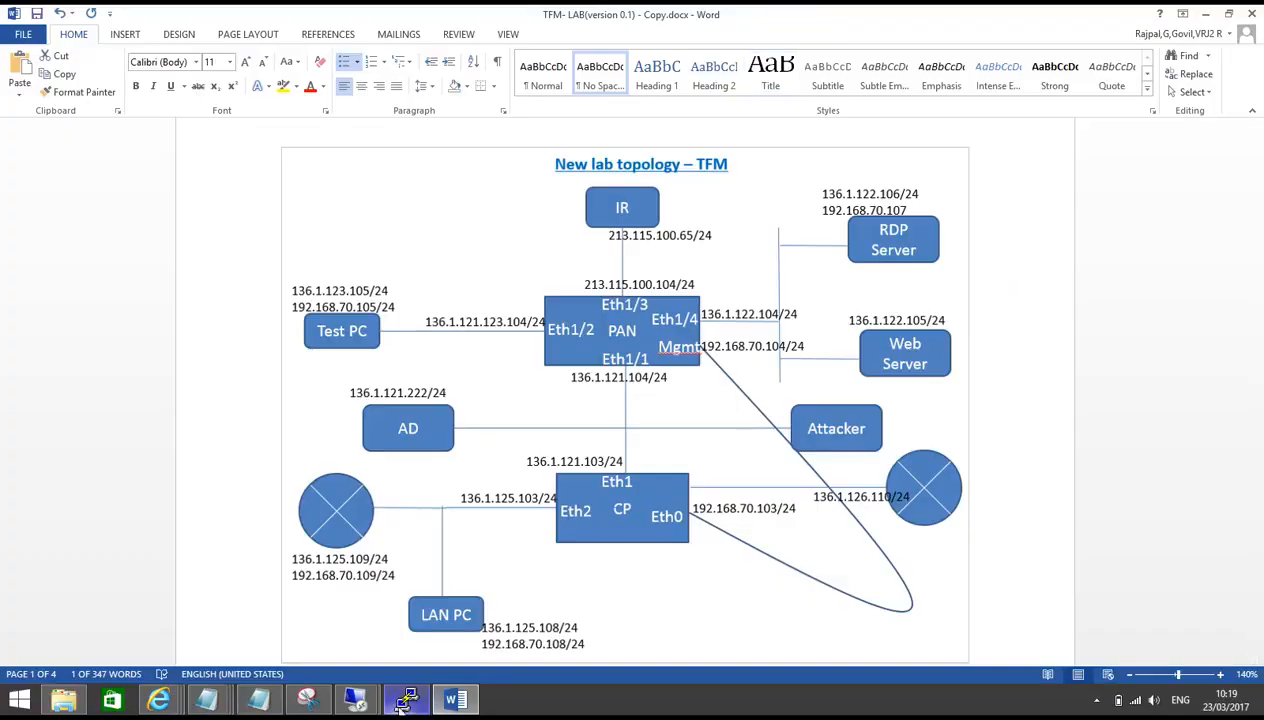
Switch to the 192.168.70.50 remote session, close the policy installation report, and launch SmartView Tracker from SmartDashboard.
{"action": "mouse_move", "coordinate": [403, 703]}
{"action": "left_click", "coordinate": [310, 637]}
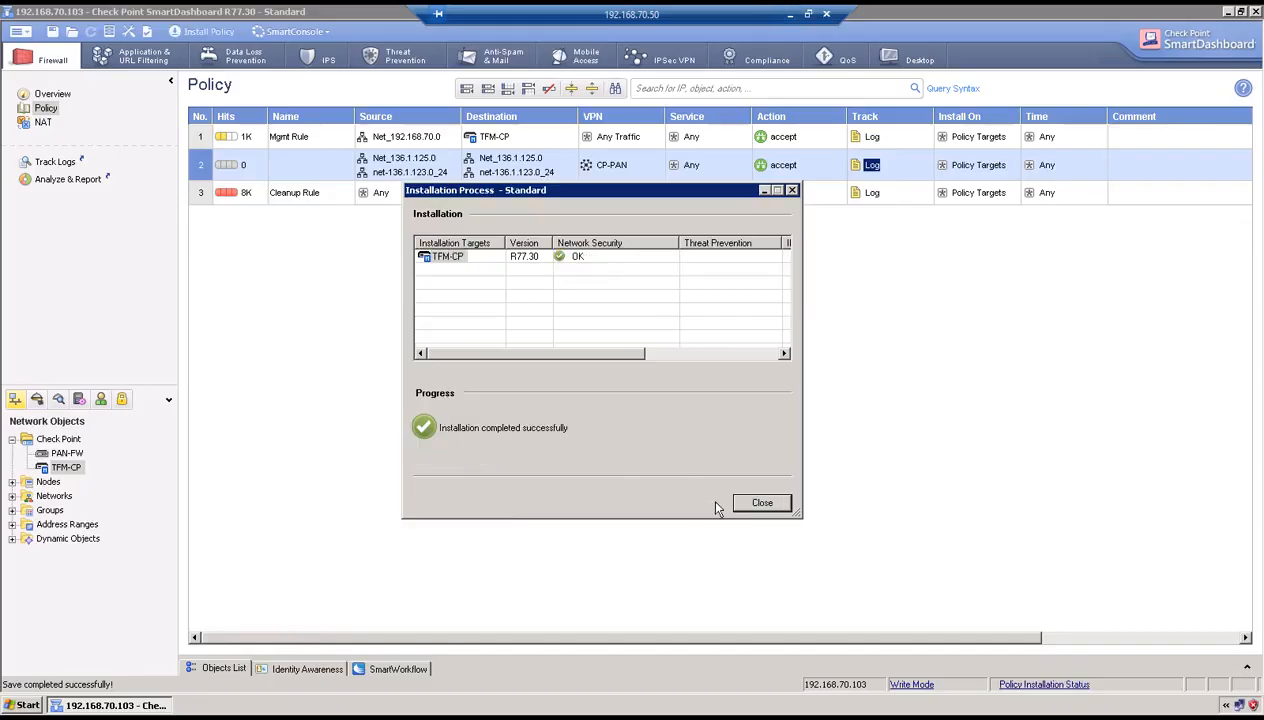
{"action": "left_click", "coordinate": [762, 502]}
{"action": "left_click", "coordinate": [322, 33]}
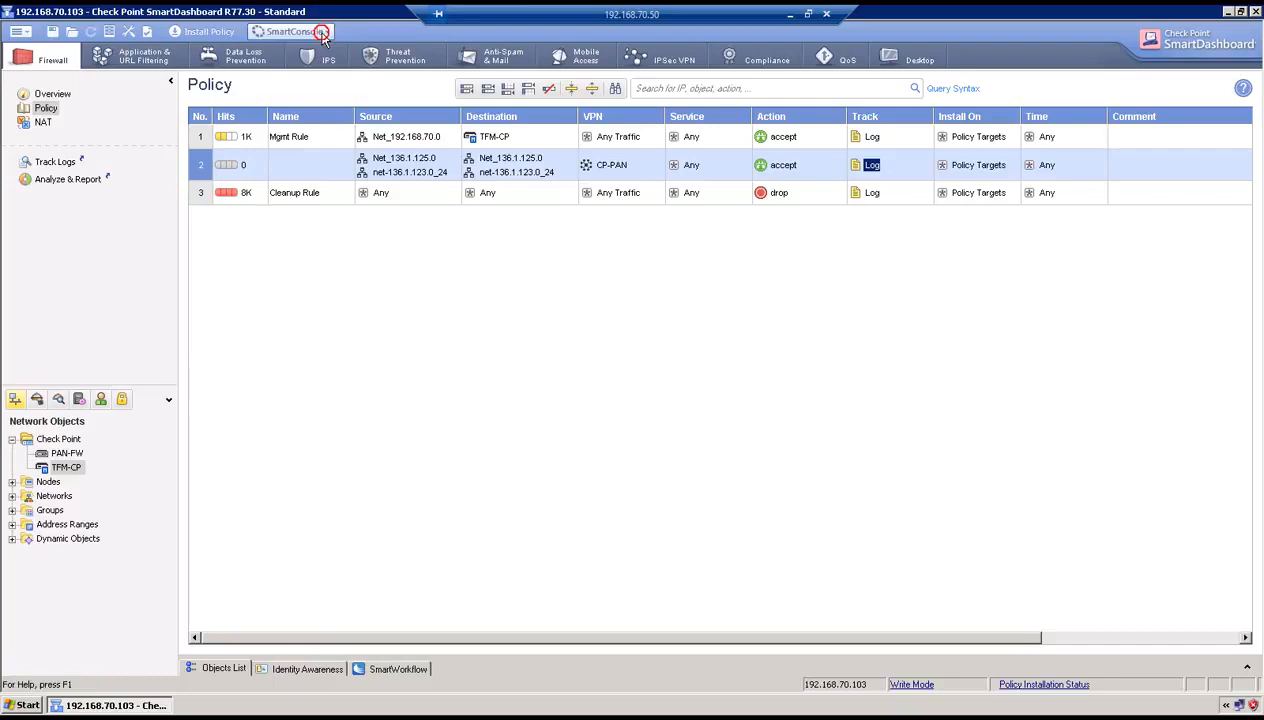
{"action": "left_click", "coordinate": [310, 118]}
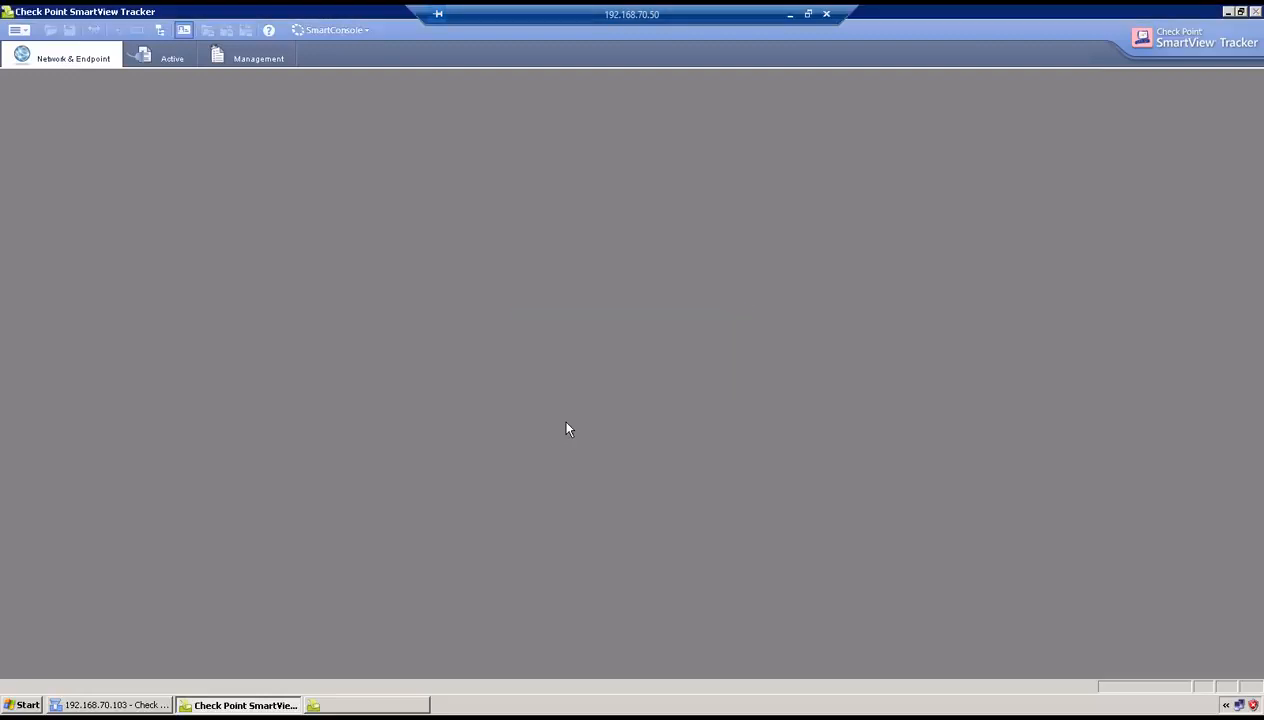
Switch to the Palo Alto web interface in Internet Explorer, dismiss the commit window, and load the traffic log.
{"action": "left_click", "coordinate": [790, 14]}
{"action": "mouse_move", "coordinate": [162, 704]}
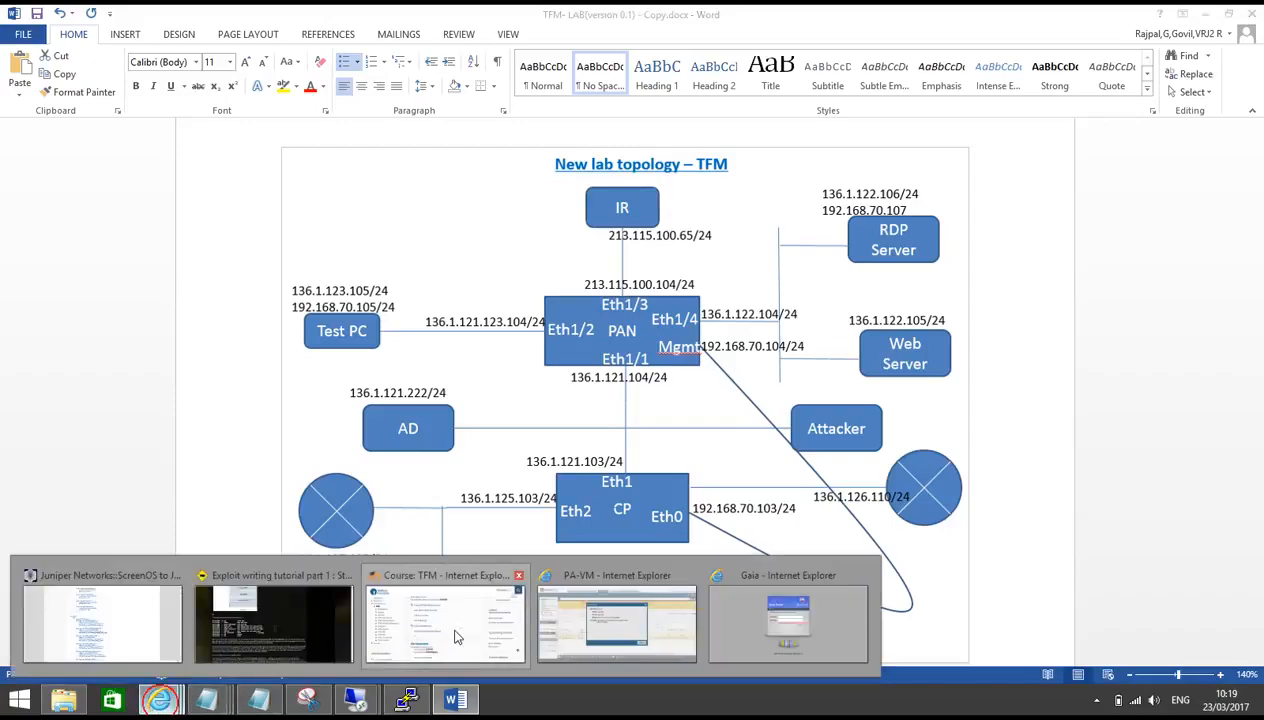
{"action": "left_click", "coordinate": [612, 625]}
{"action": "left_click", "coordinate": [831, 527]}
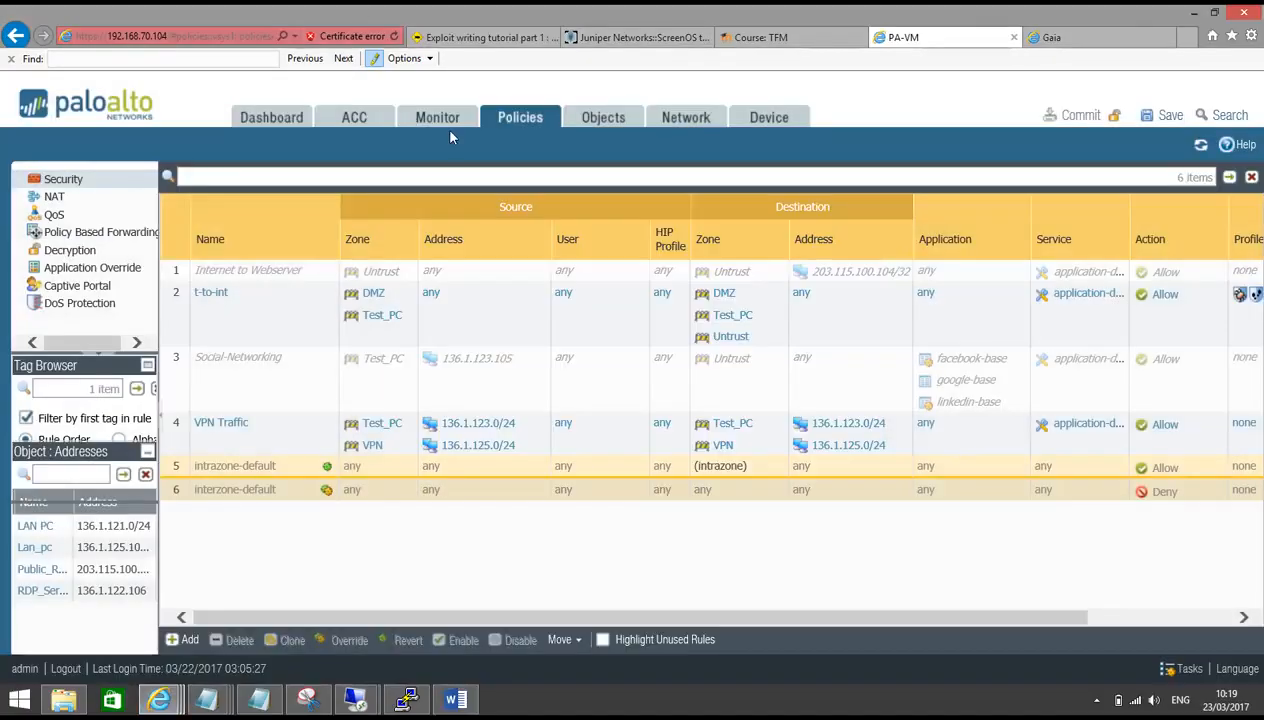
{"action": "left_click", "coordinate": [443, 118]}
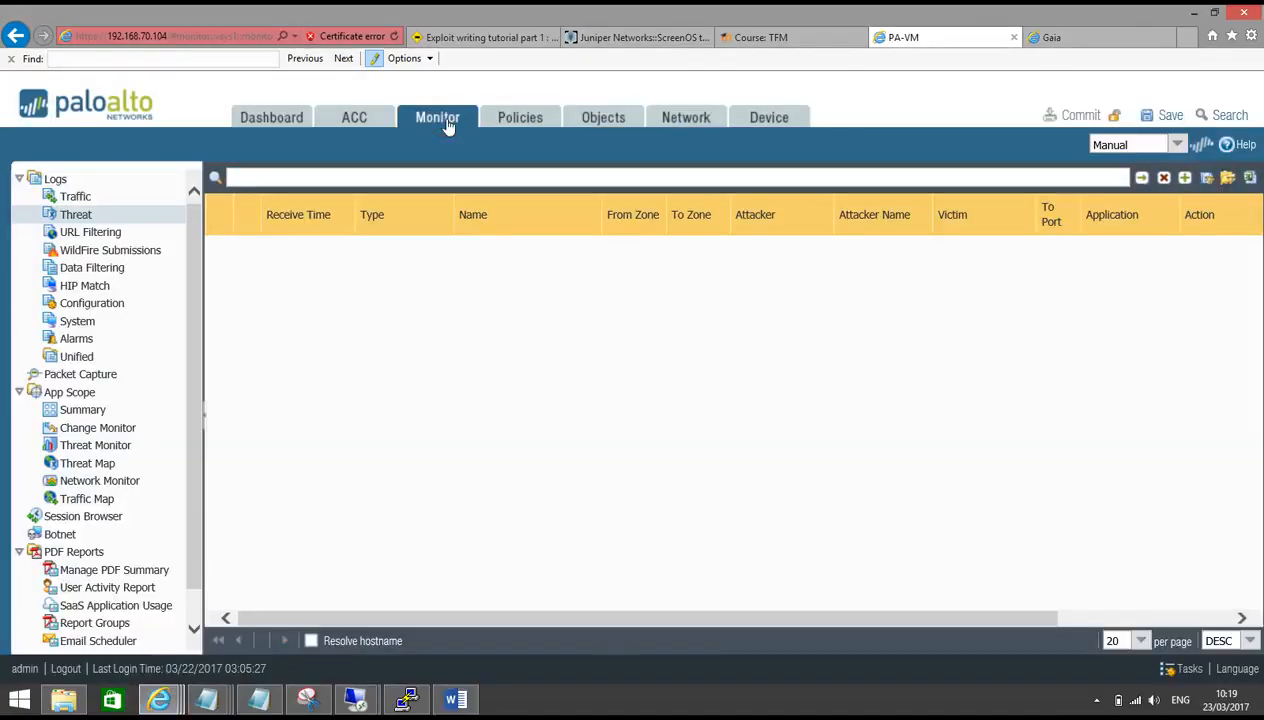
{"action": "left_click", "coordinate": [84, 203]}
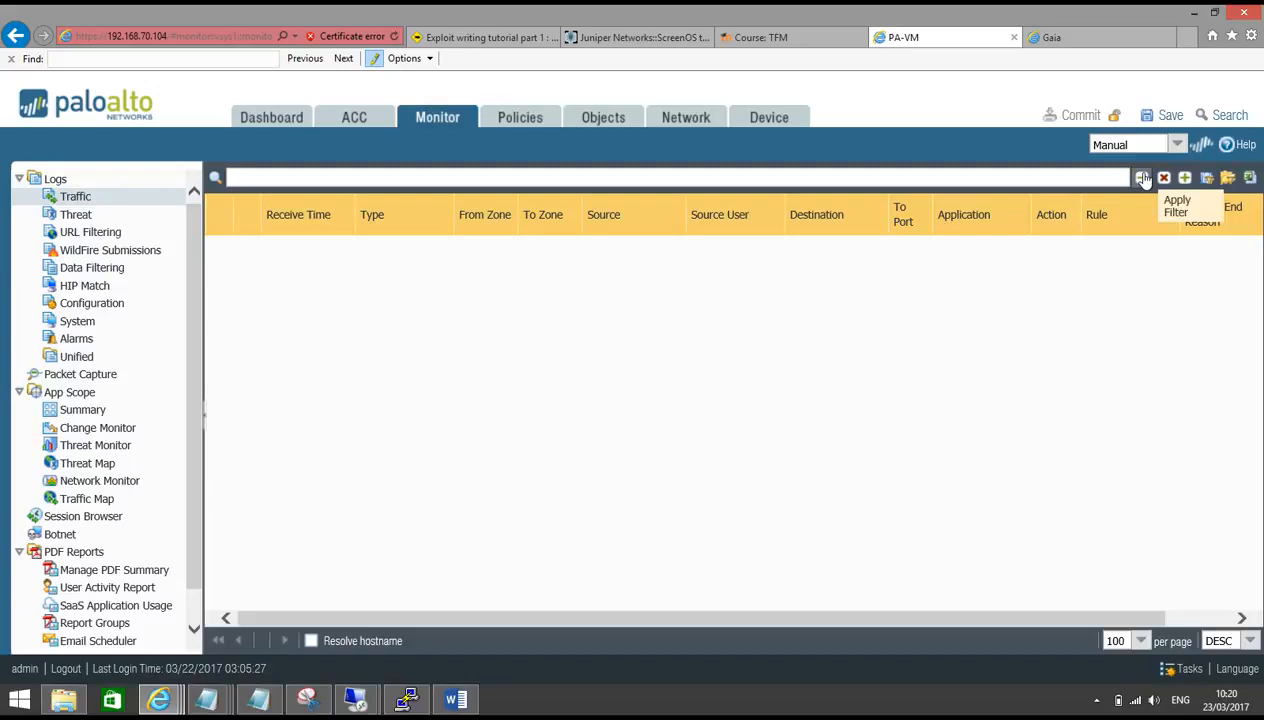
{"action": "left_click", "coordinate": [1143, 178]}
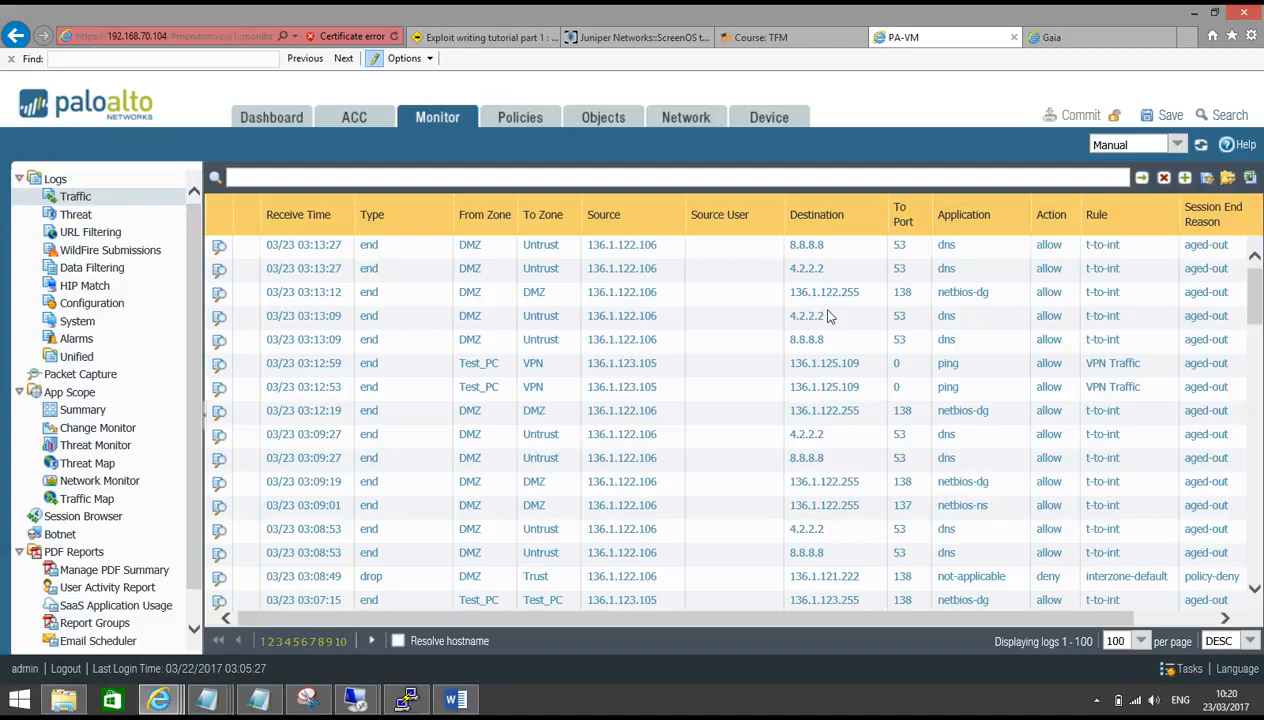
Filter the traffic log to source address 136.1.123.105 and examine the newest VPN Traffic ping entry's destination zone and interface.
{"action": "left_click", "coordinate": [633, 291]}
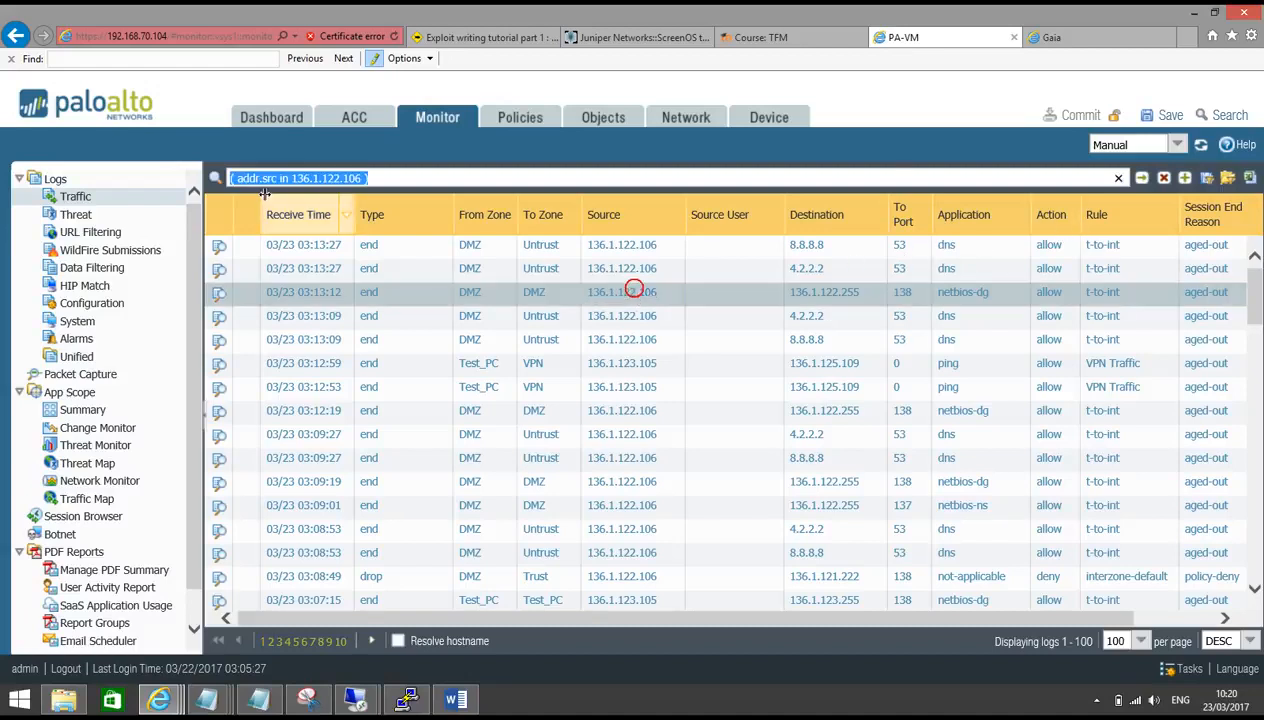
{"action": "left_click", "coordinate": [360, 178]}
{"action": "left_click", "coordinate": [455, 698]}
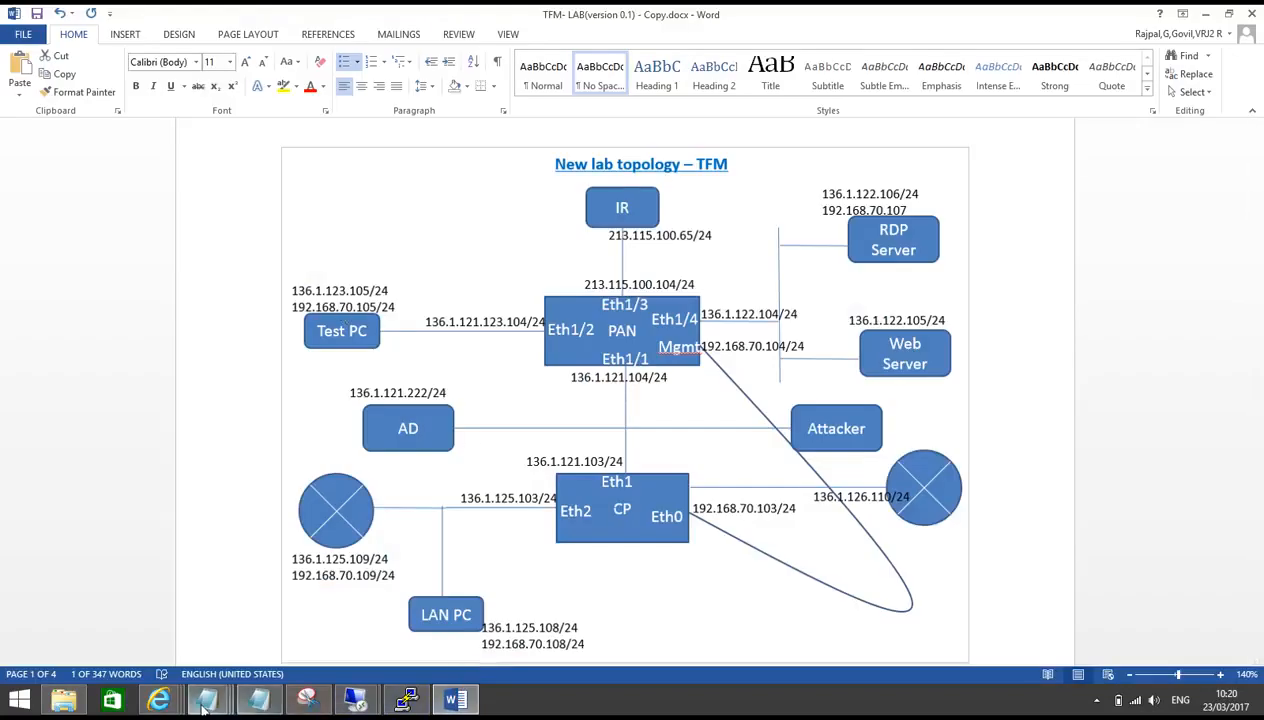
{"action": "mouse_move", "coordinate": [159, 698]}
{"action": "left_click", "coordinate": [609, 638]}
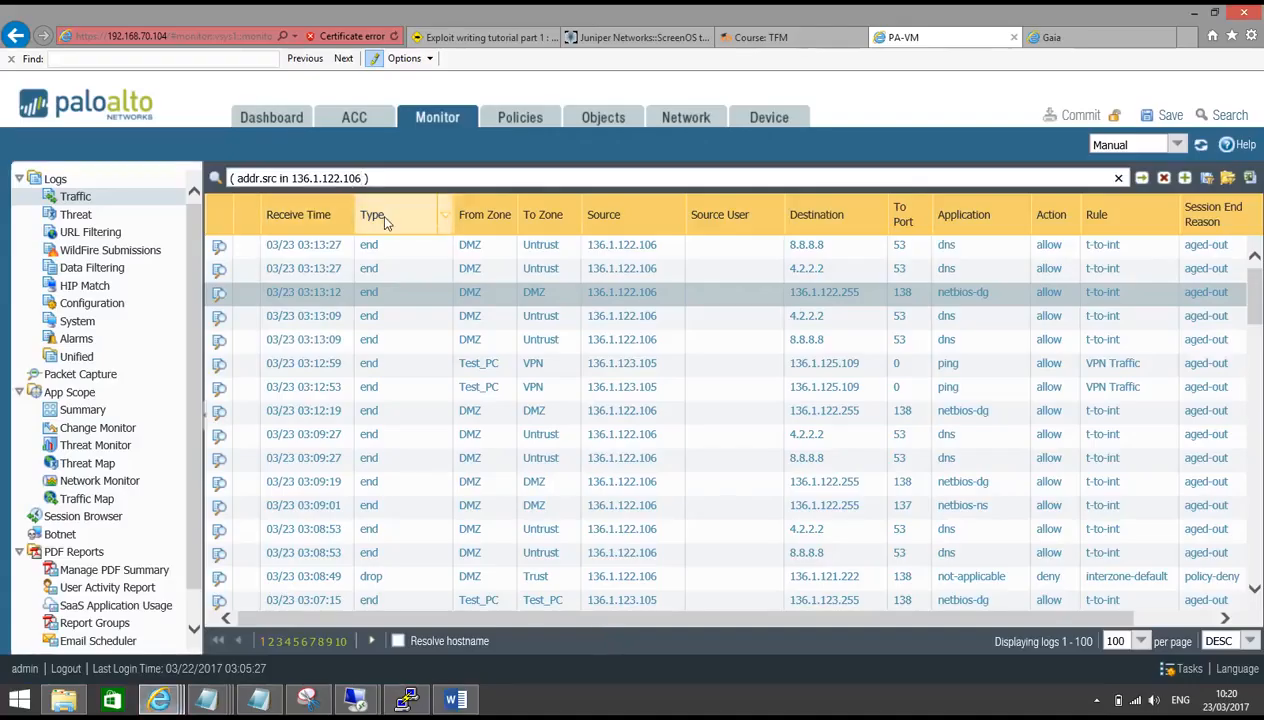
{"action": "key", "text": "BackSpace"}
{"action": "type", "text": "3.105"}
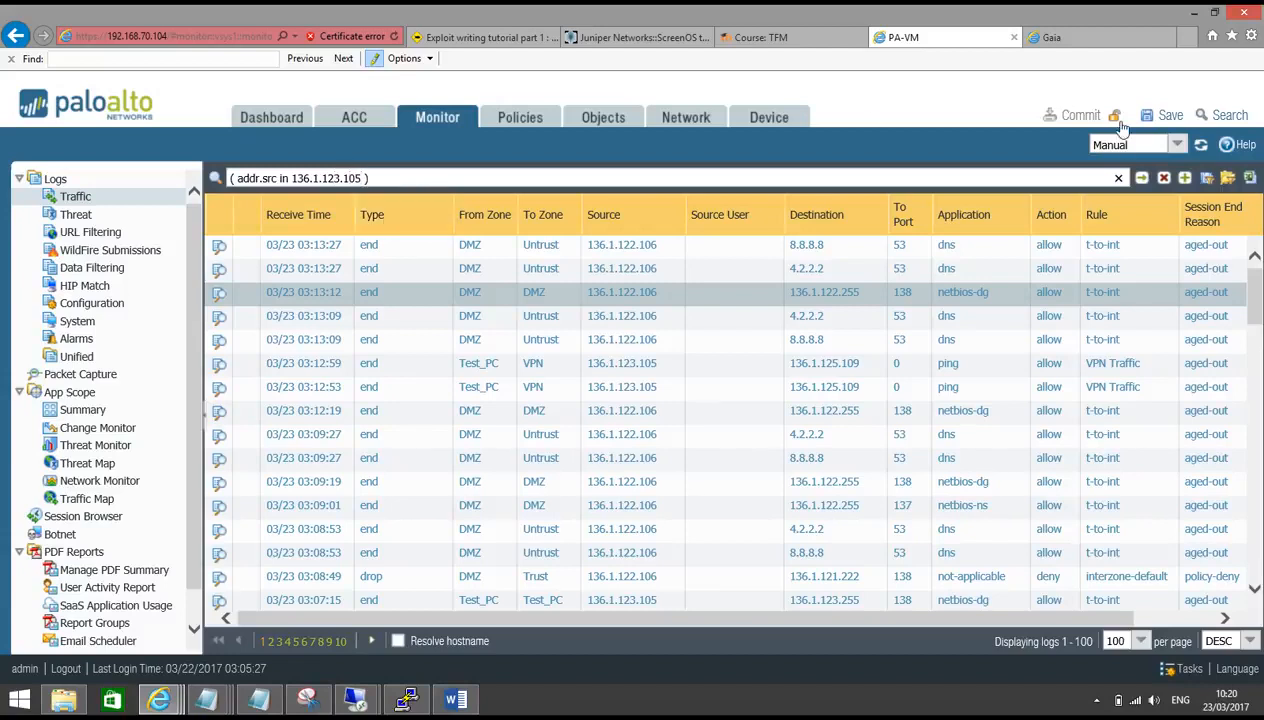
{"action": "left_click", "coordinate": [1145, 178]}
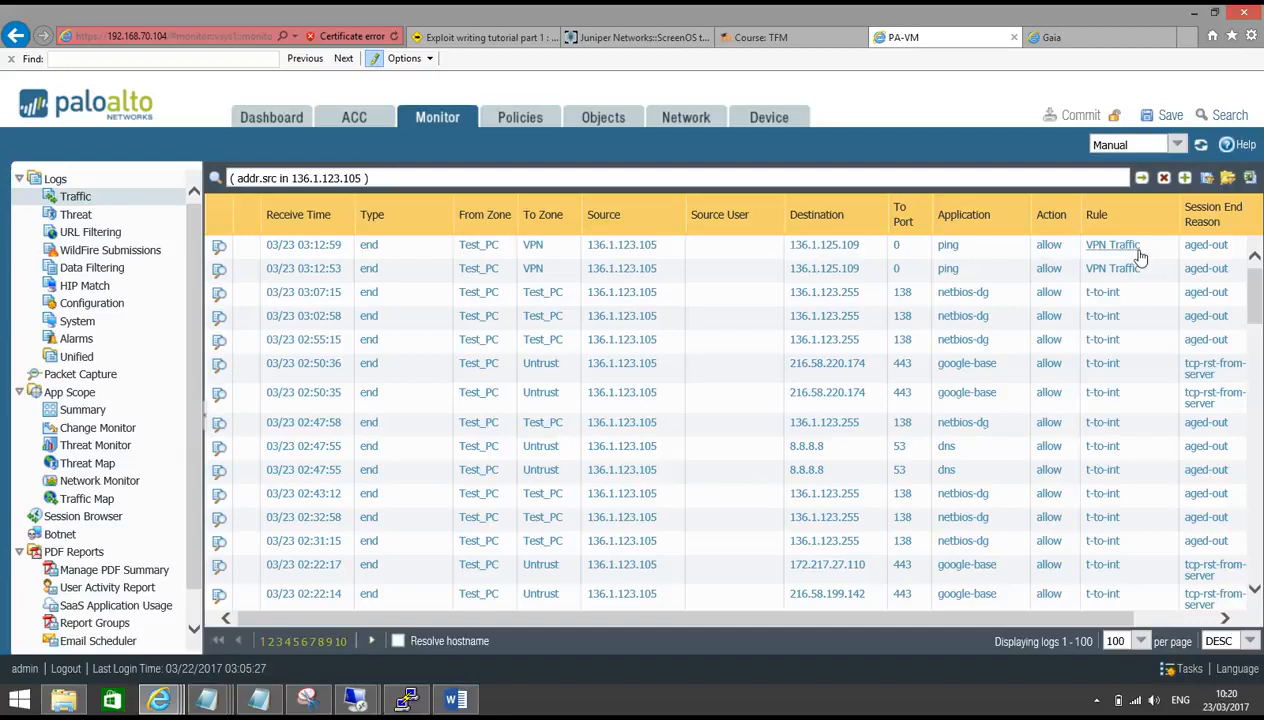
{"action": "left_click", "coordinate": [220, 248]}
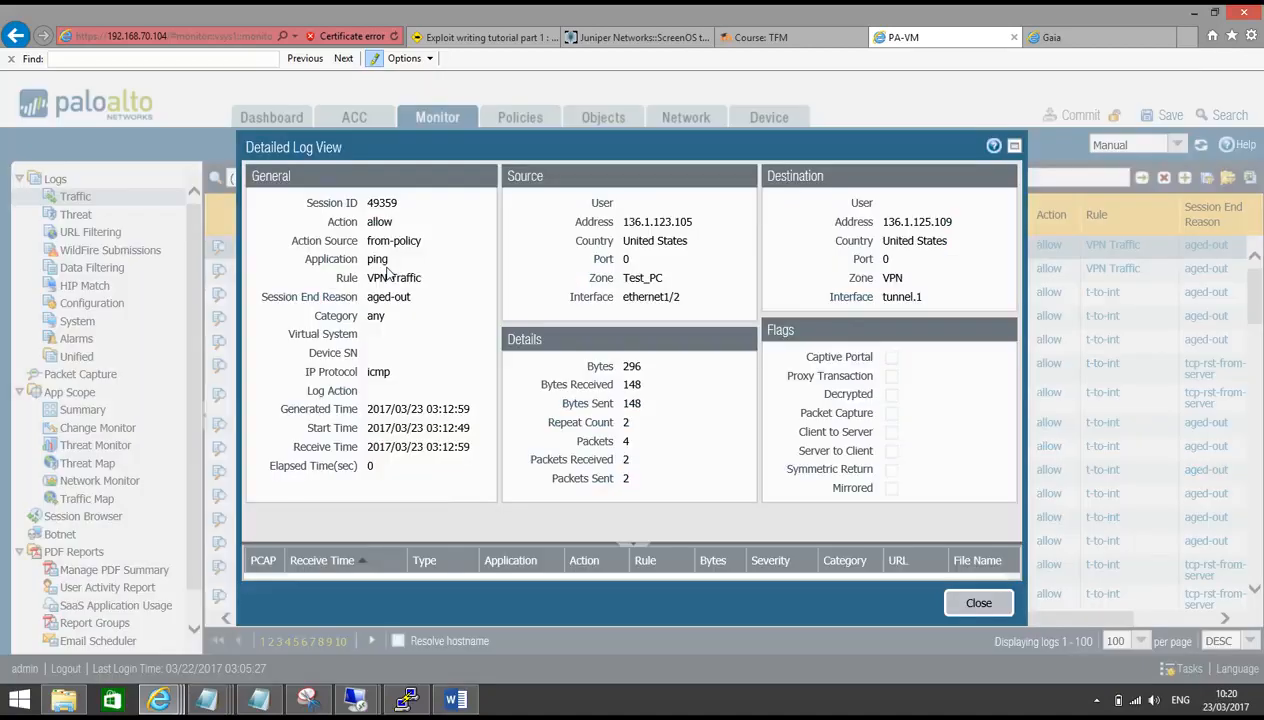
{"action": "left_click_drag", "start_coordinate": [926, 302], "coordinate": [876, 292]}
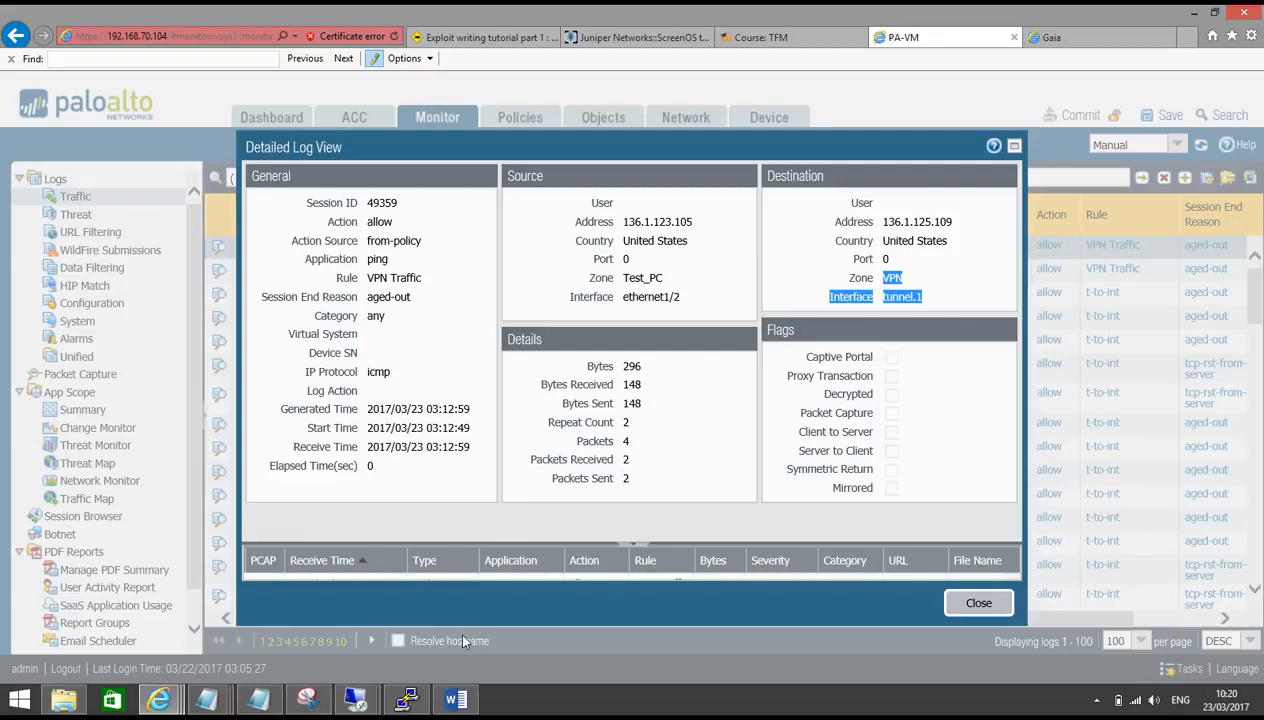
Switch to SmartView Tracker on 192.168.70.50, jump to the newest records, and select the entry from 136.1.123.105 to H_136.1.125.109.
{"action": "mouse_move", "coordinate": [355, 698]}
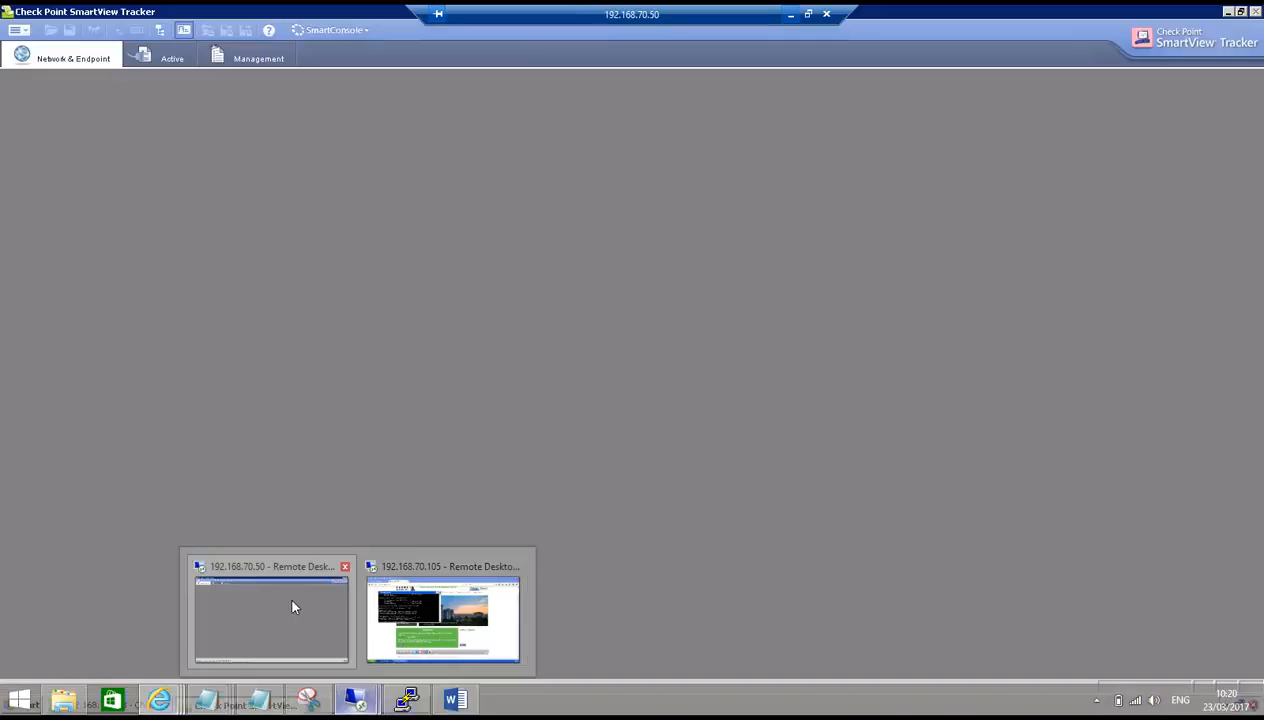
{"action": "left_click", "coordinate": [292, 606]}
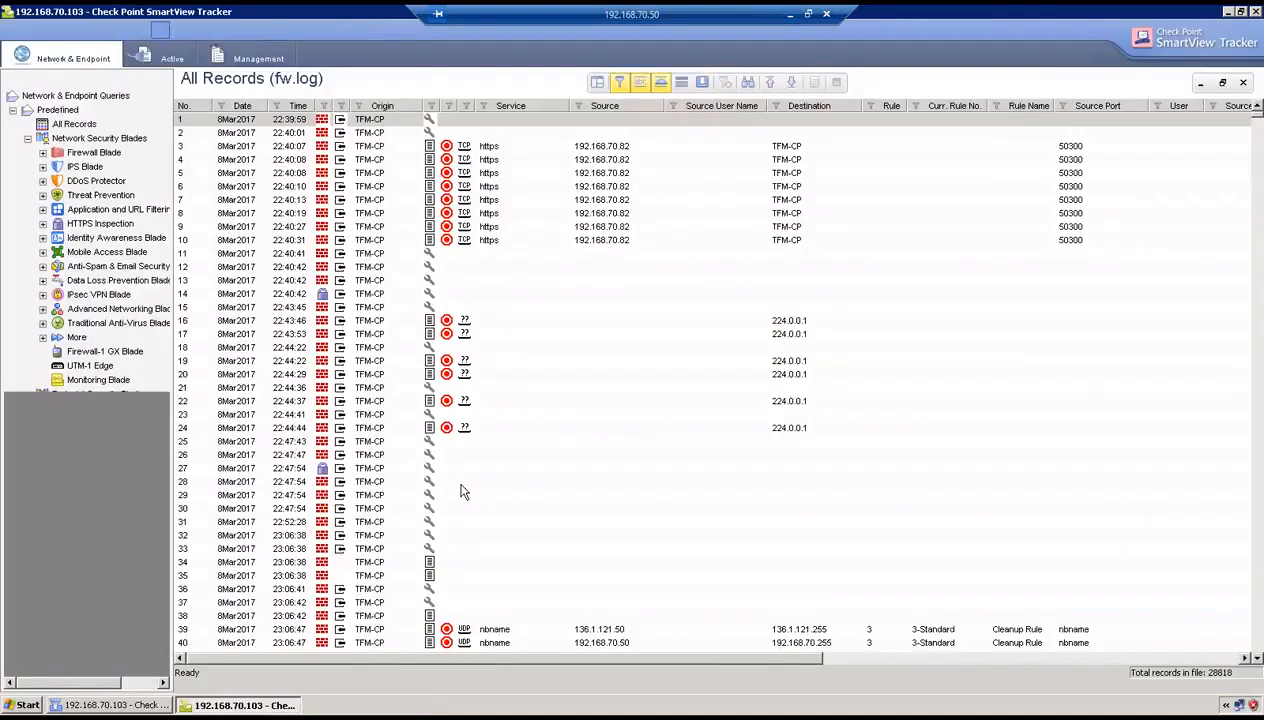
{"action": "left_click", "coordinate": [790, 84]}
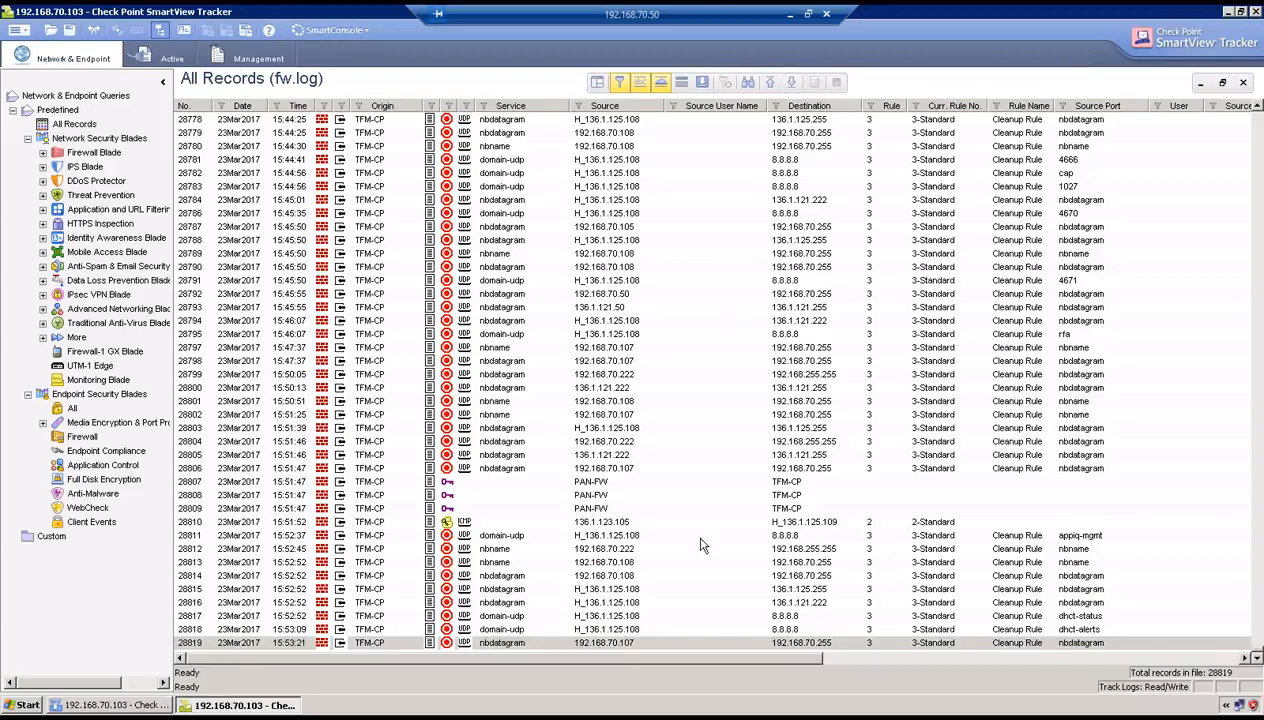
{"action": "left_click", "coordinate": [480, 522]}
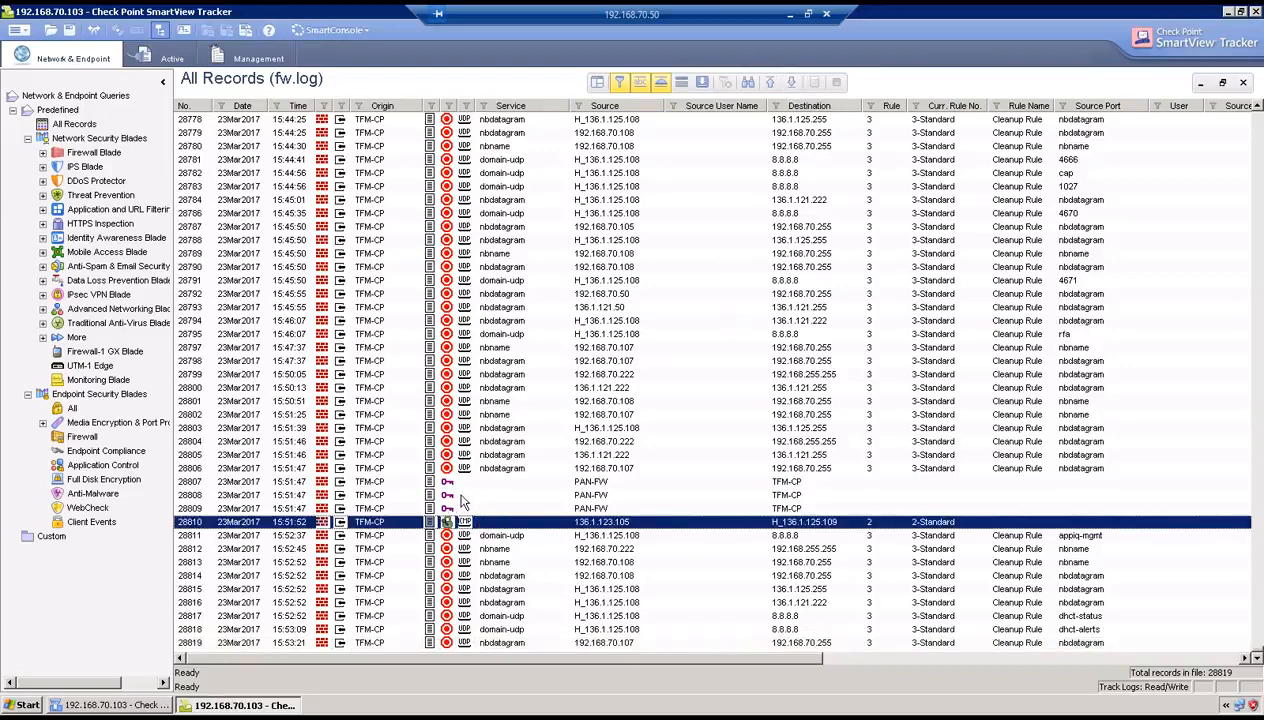
Examine the IKE information in the details of key-install record 28807 from PAN-FW, and close the details.
{"action": "left_click", "coordinate": [455, 484]}
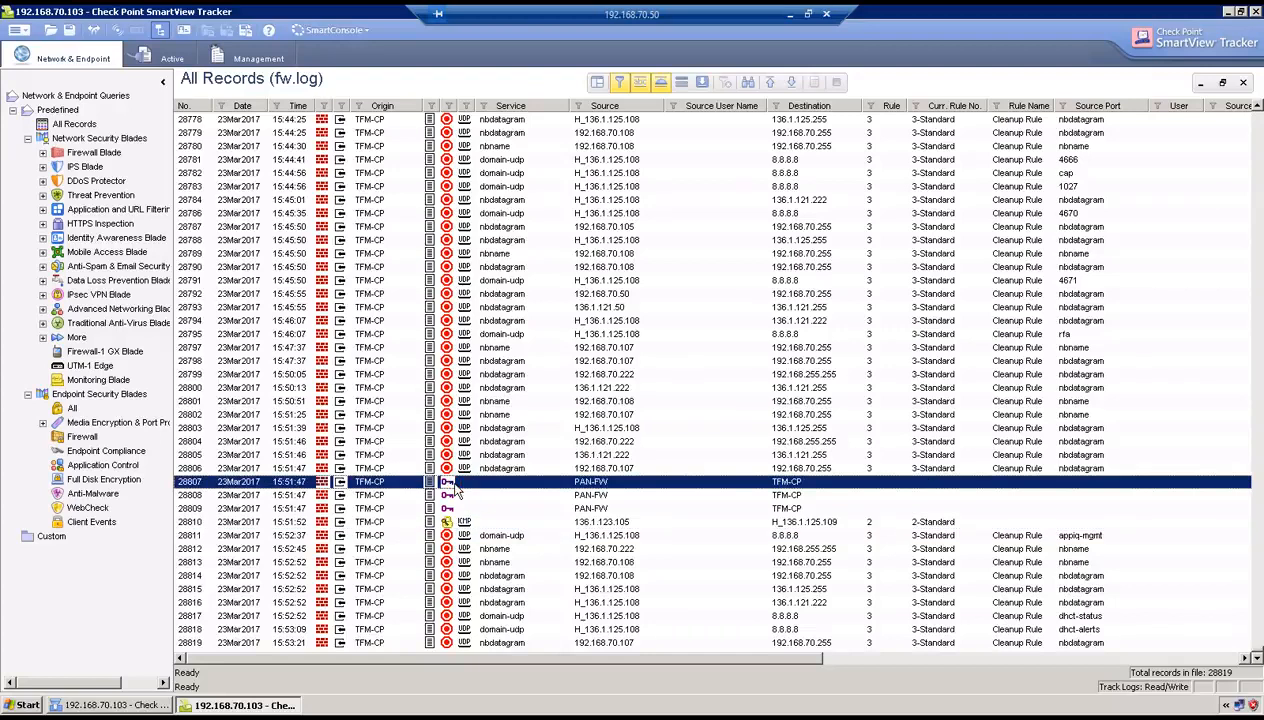
{"action": "double_click", "coordinate": [460, 488]}
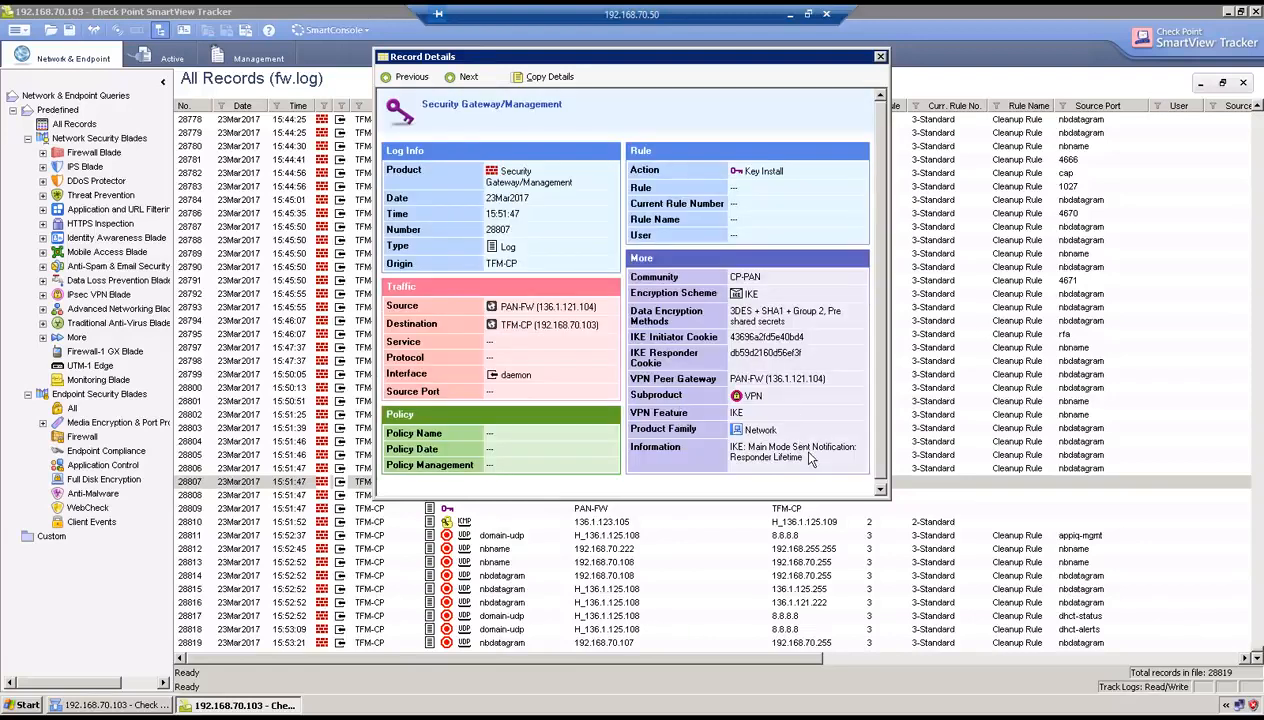
{"action": "left_click_drag", "start_coordinate": [813, 462], "coordinate": [748, 430]}
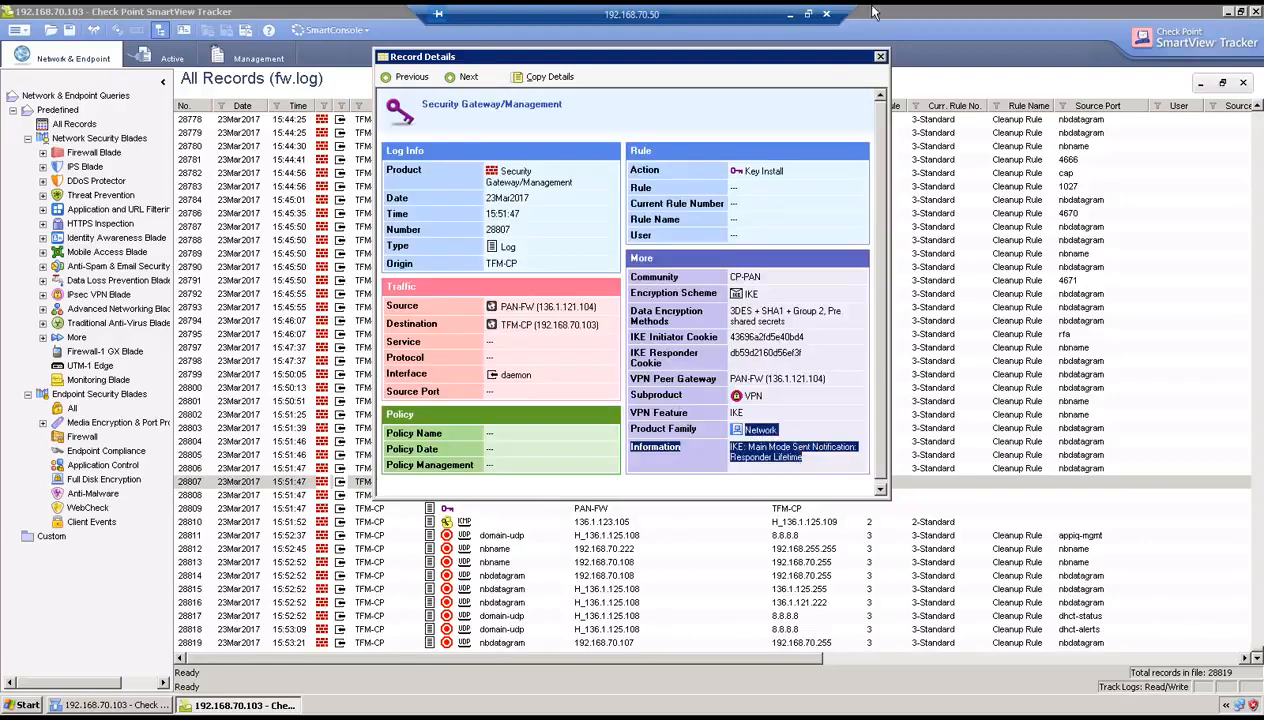
{"action": "left_click", "coordinate": [879, 57]}
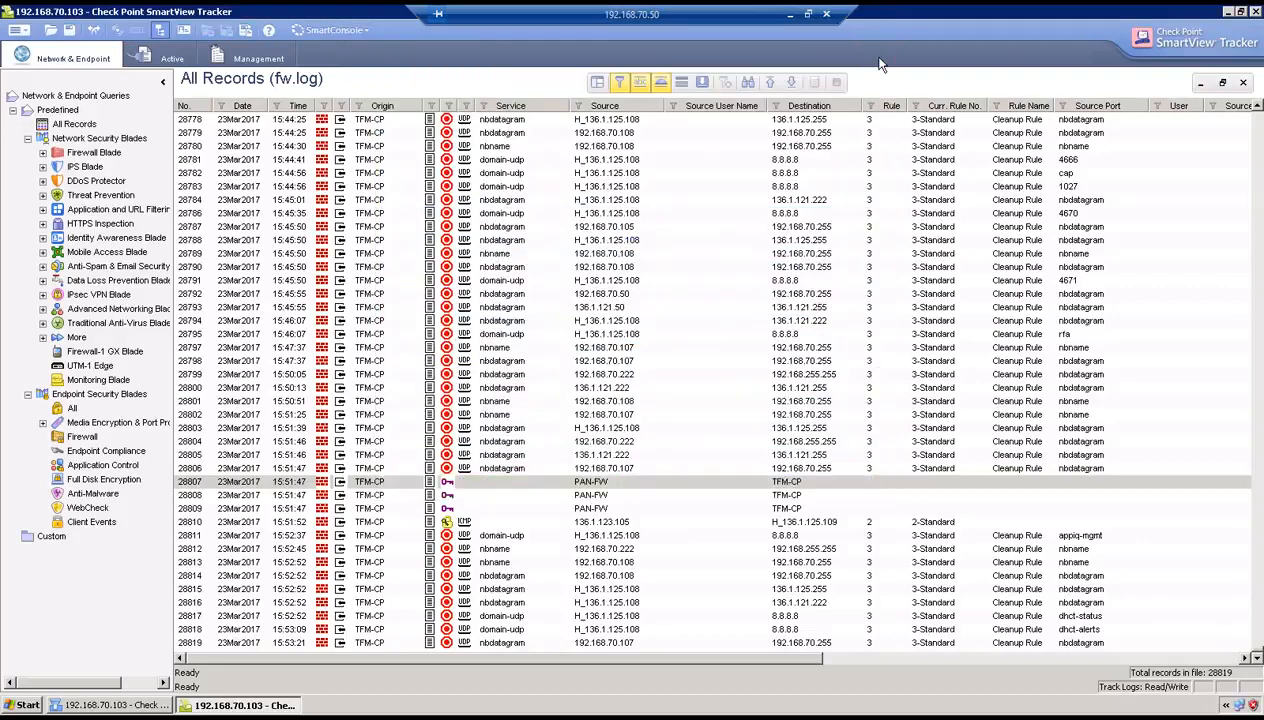
Check the IKE information in key-install record 28808, and open the details of record 28809.
{"action": "double_click", "coordinate": [447, 495]}
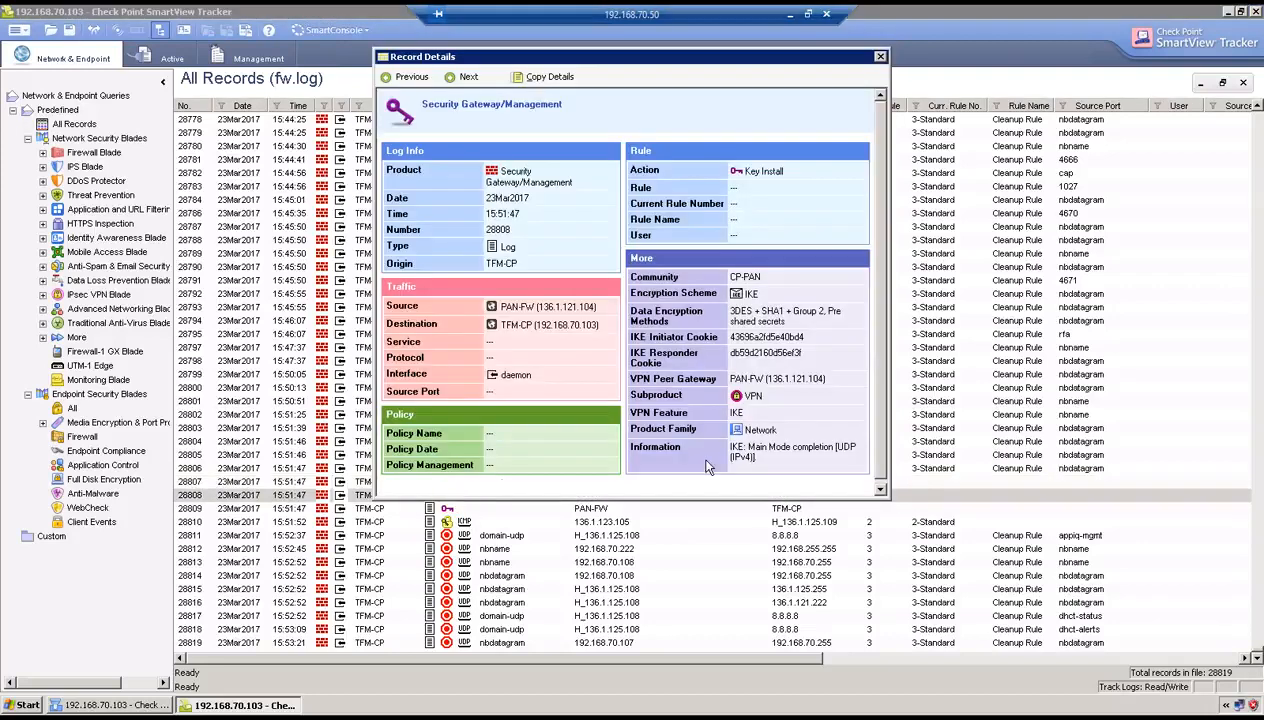
{"action": "left_click_drag", "start_coordinate": [785, 461], "coordinate": [768, 446]}
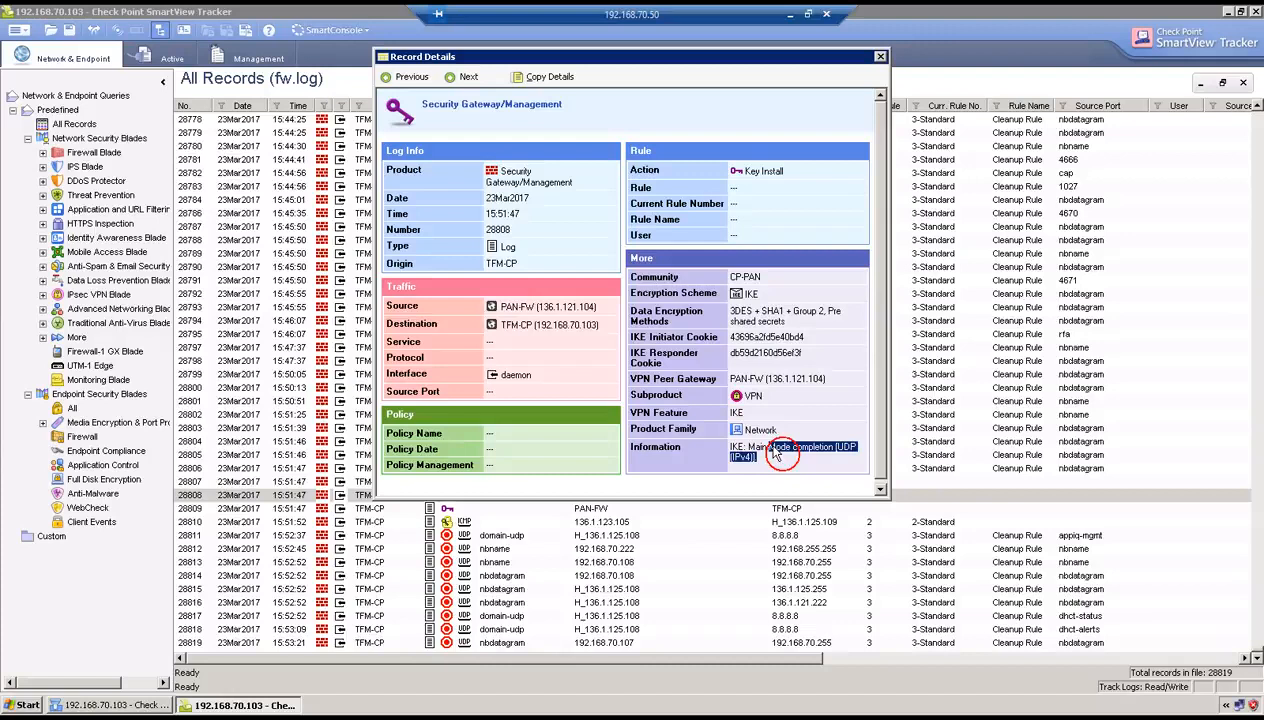
{"action": "left_click", "coordinate": [879, 57]}
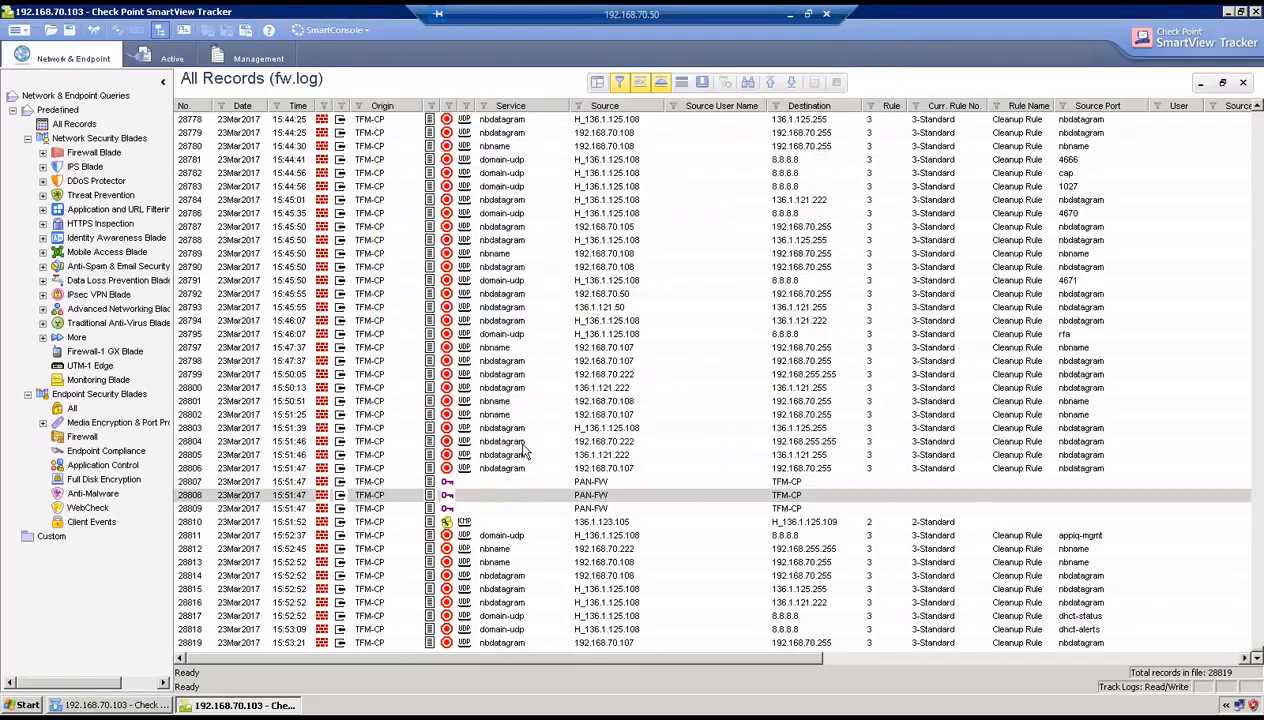
{"action": "left_click", "coordinate": [470, 509]}
{"action": "double_click", "coordinate": [470, 509]}
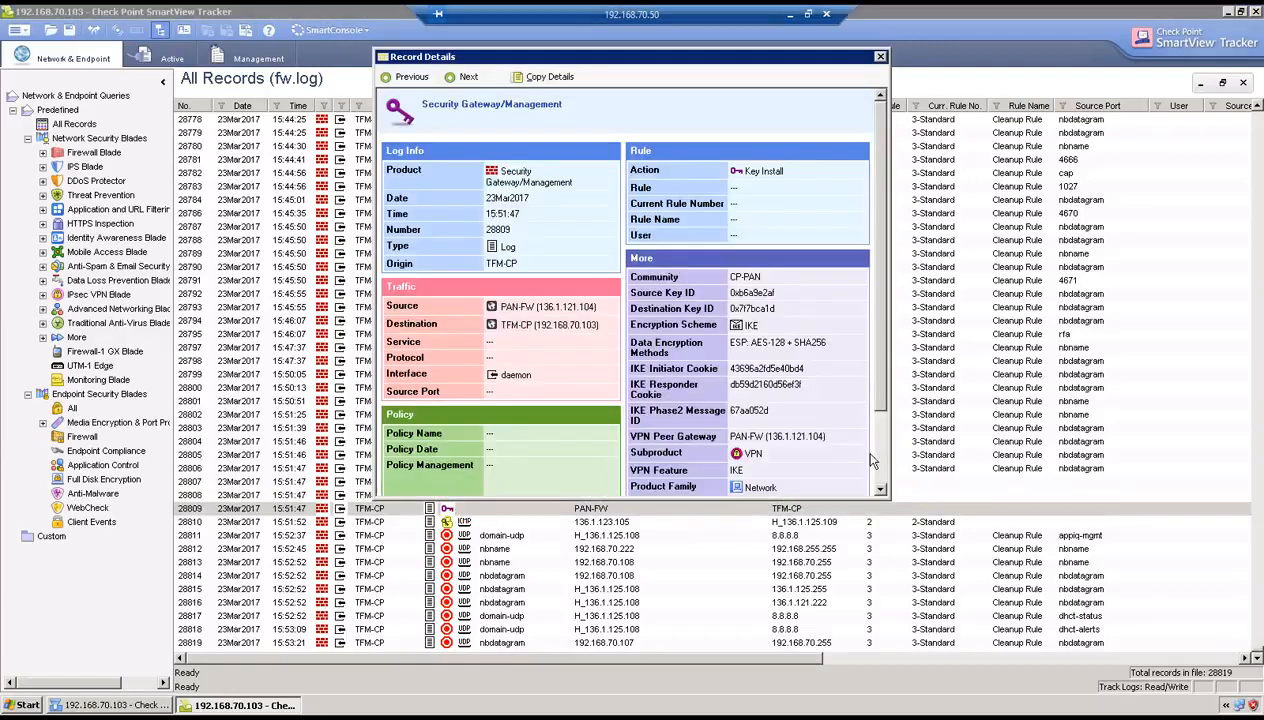
Examine the Quick Mode completion information and subnets in key-install record 28809, and close its details.
{"action": "scroll", "coordinate": [864, 456], "scroll_direction": "down", "scroll_amount": 3}
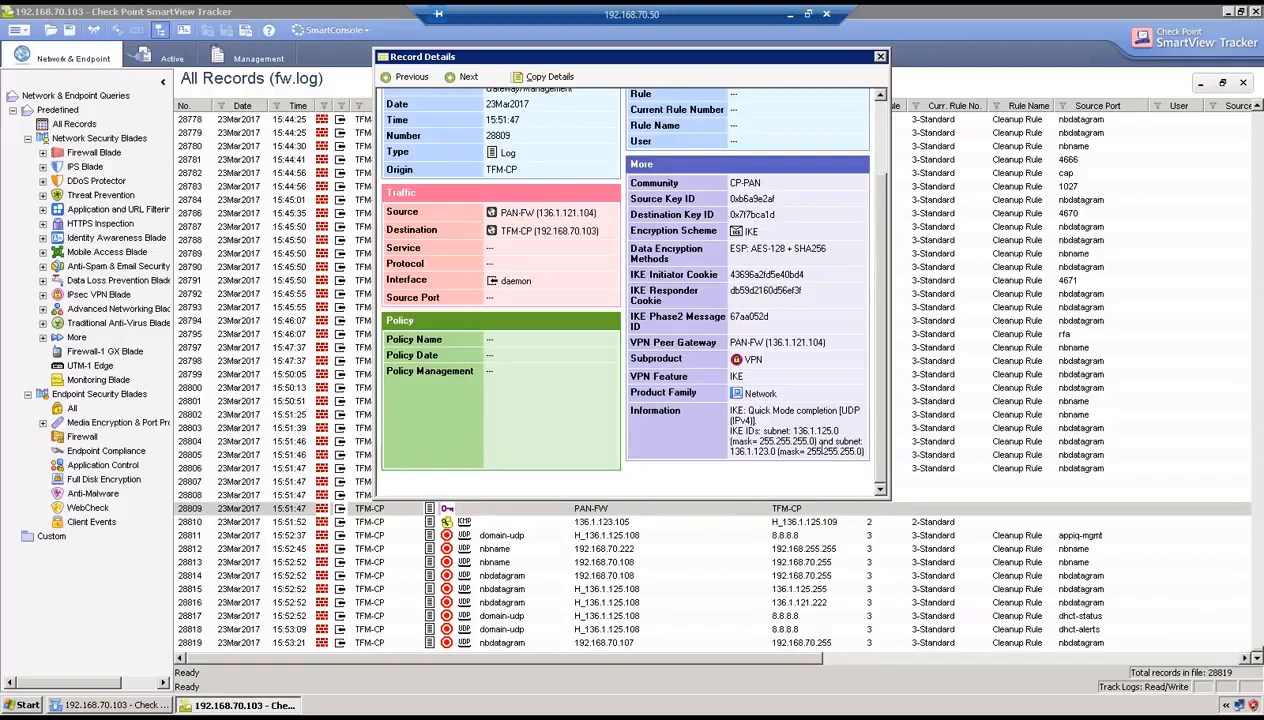
{"action": "left_click_drag", "start_coordinate": [773, 440], "coordinate": [822, 452]}
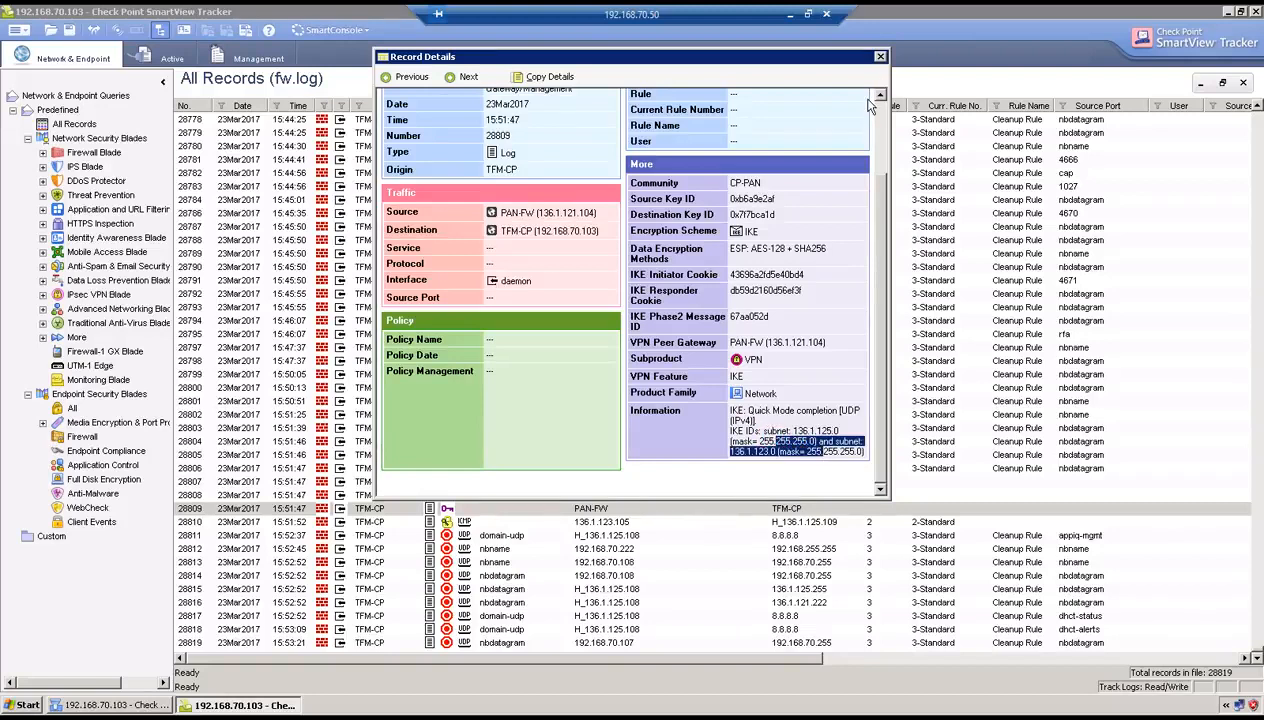
{"action": "left_click", "coordinate": [879, 59]}
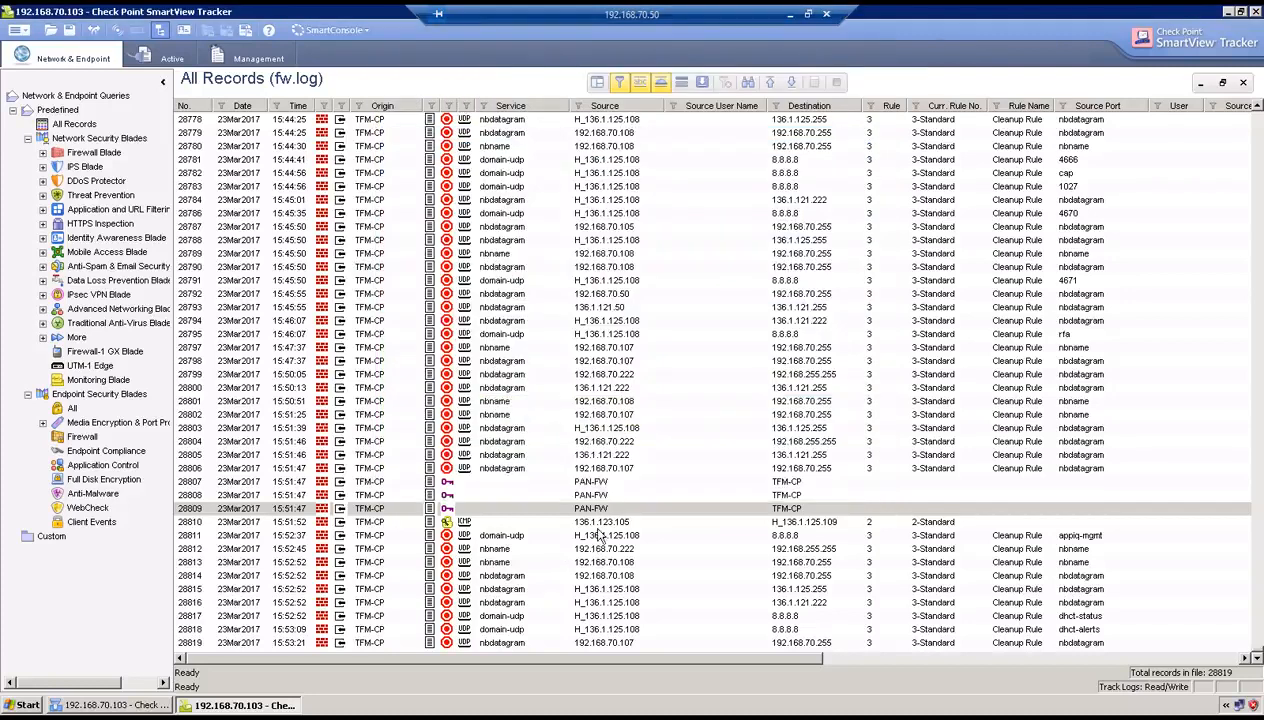
Open the details of record 28810 from 136.1.123.105 and examine its action and traffic source.
{"action": "double_click", "coordinate": [602, 527]}
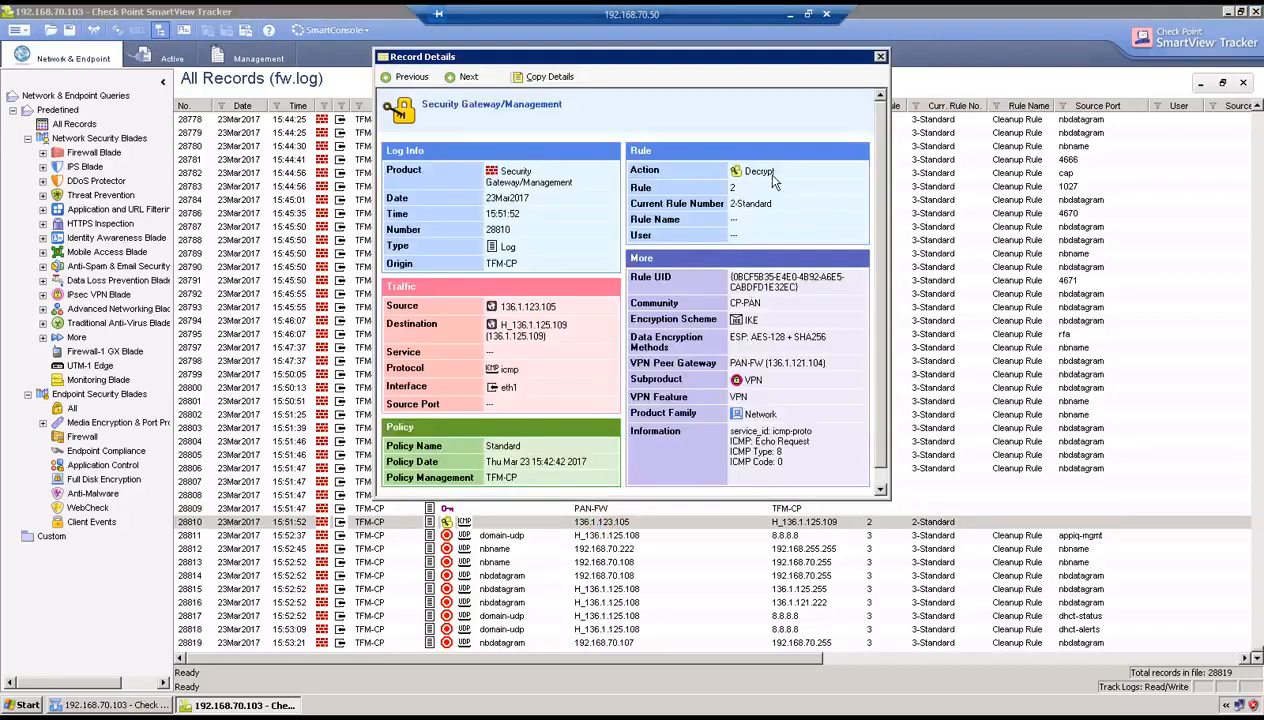
{"action": "left_click_drag", "start_coordinate": [764, 170], "coordinate": [743, 169]}
{"action": "left_click_drag", "start_coordinate": [557, 307], "coordinate": [516, 305]}
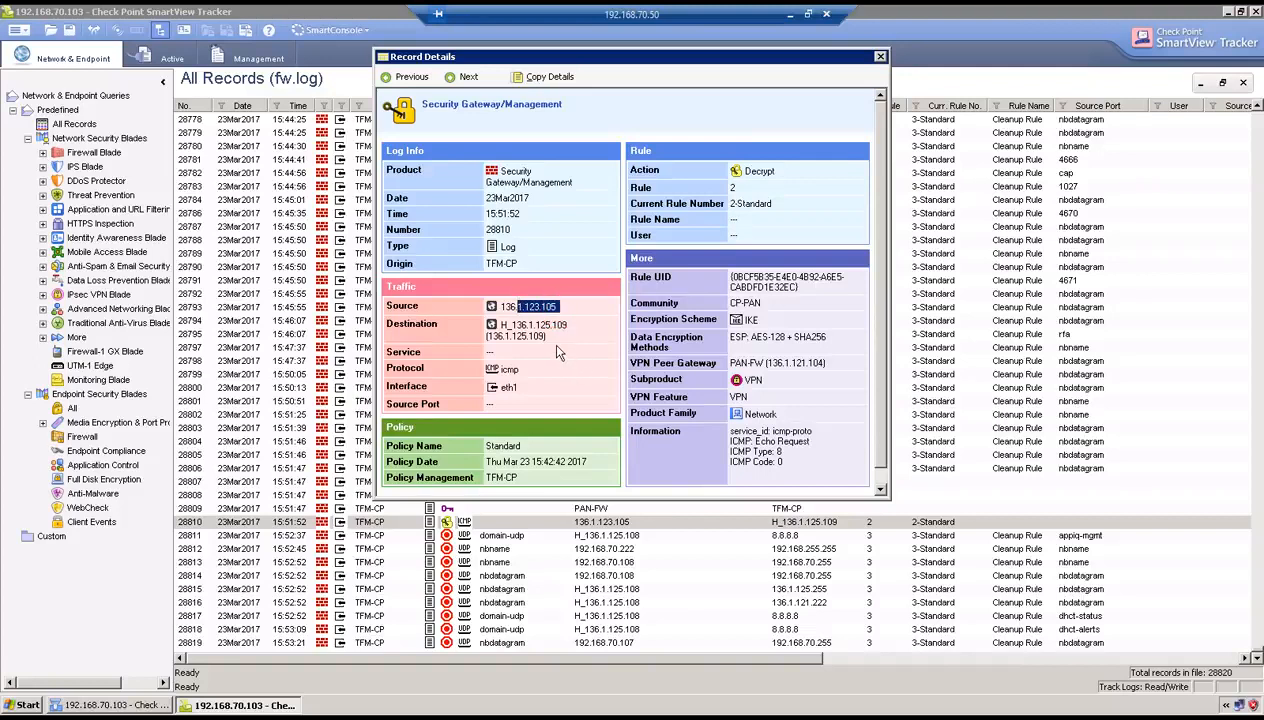
In the PuTTY session on 192.168.70.104, list the VPN show options, run "show vpn ike-sa", and examine the phase-1 and phase-2 peer entries.
{"action": "left_click", "coordinate": [790, 15]}
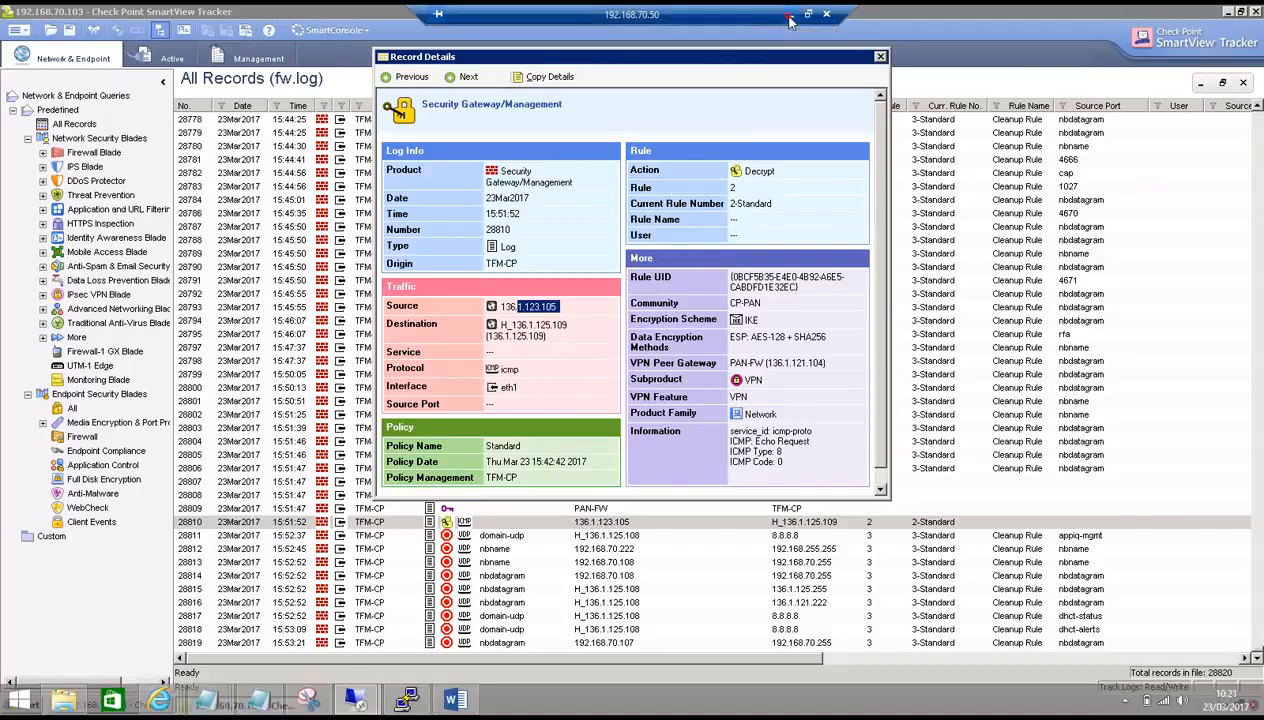
{"action": "left_click", "coordinate": [408, 698]}
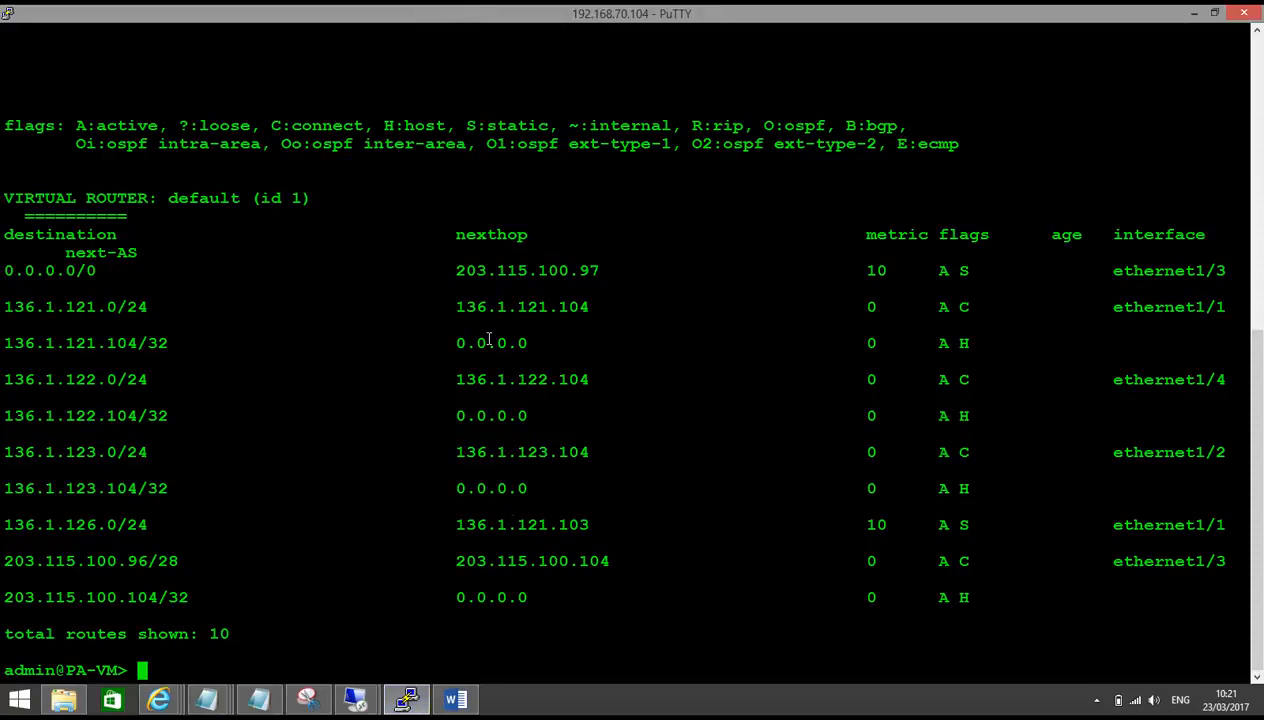
{"action": "key", "text": "Return"}
{"action": "key", "text": "Return"}
{"action": "key", "text": "Return"}
{"action": "type", "text": "show vpn"}
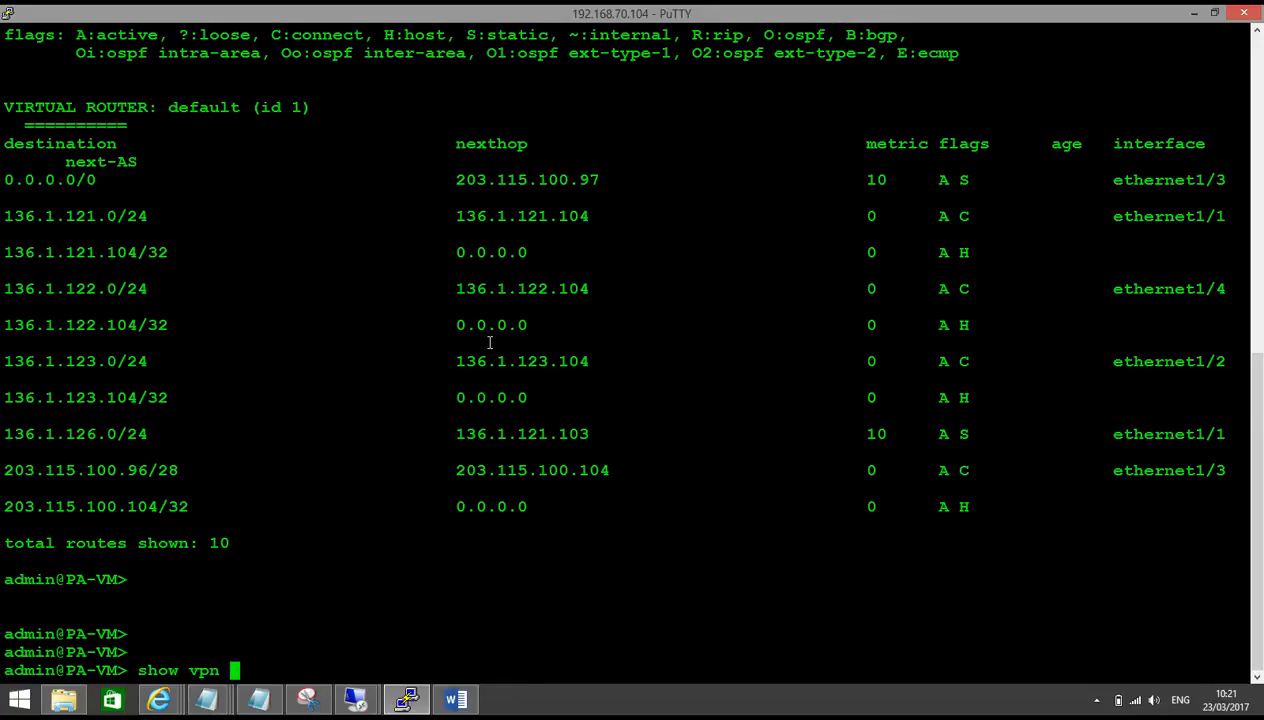
{"action": "key", "text": "question"}
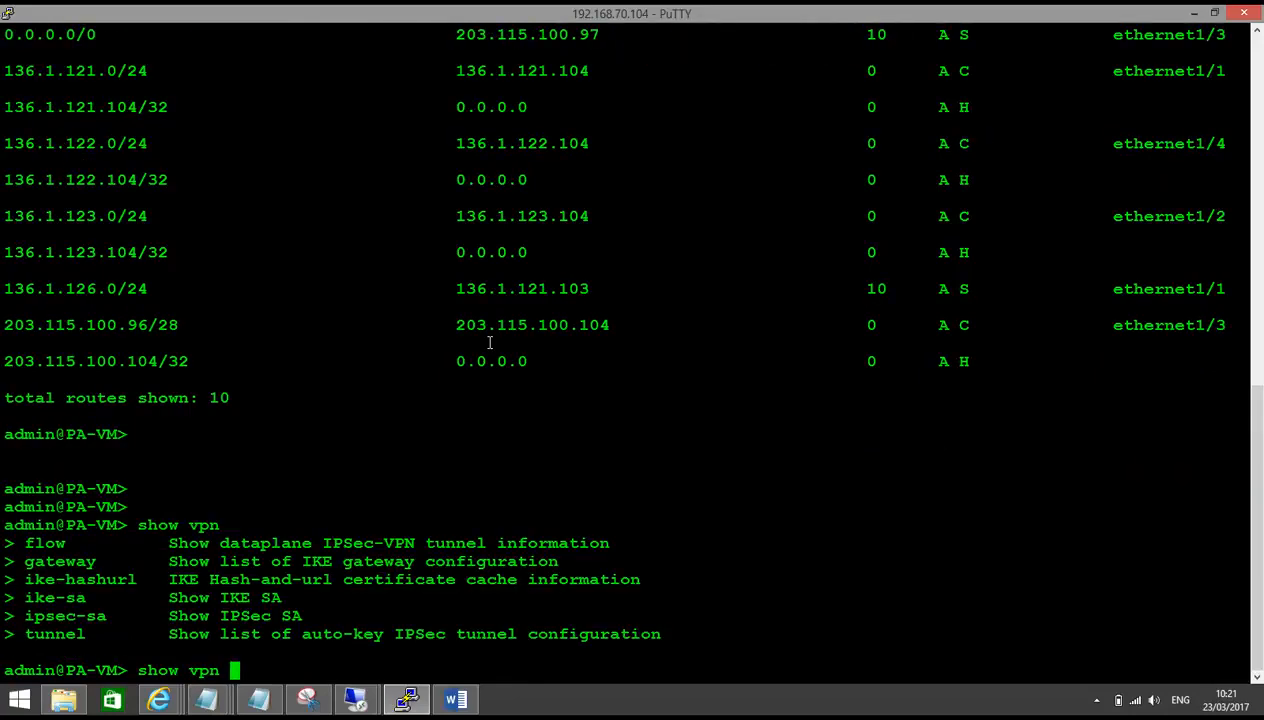
{"action": "type", "text": "ike-sa"}
{"action": "key", "text": "Return"}
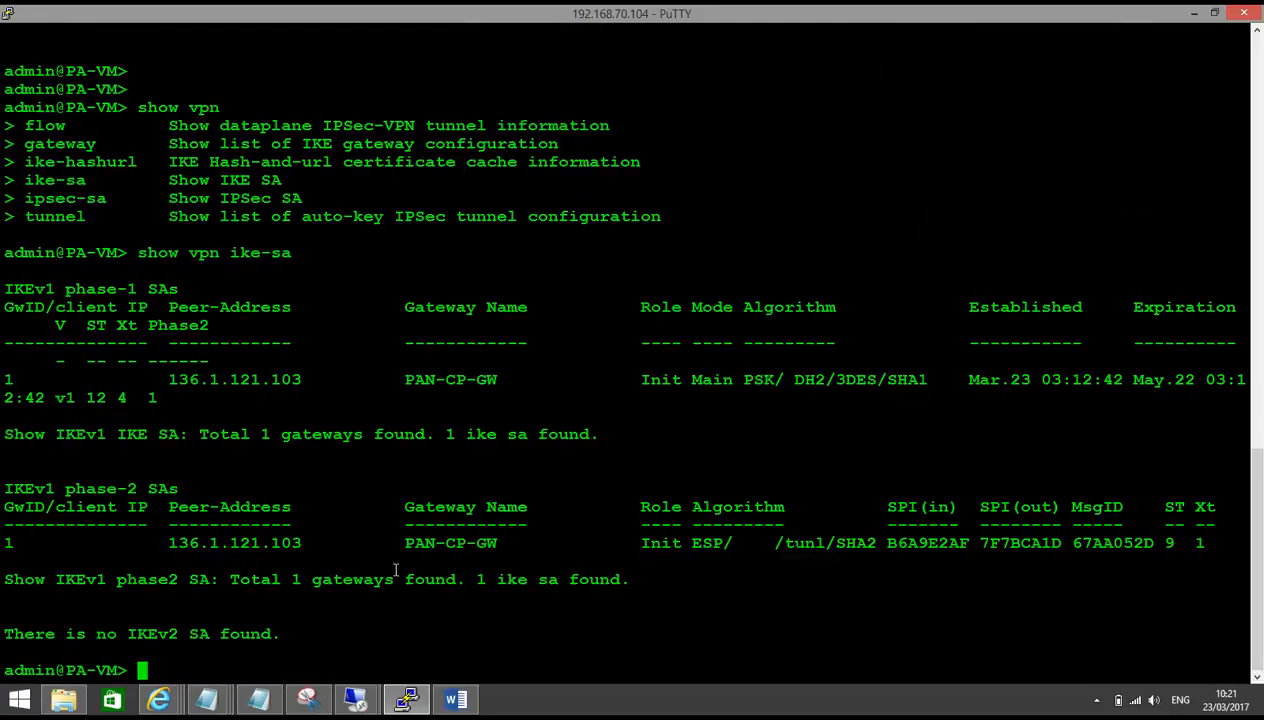
{"action": "left_click_drag", "start_coordinate": [204, 379], "coordinate": [315, 405]}
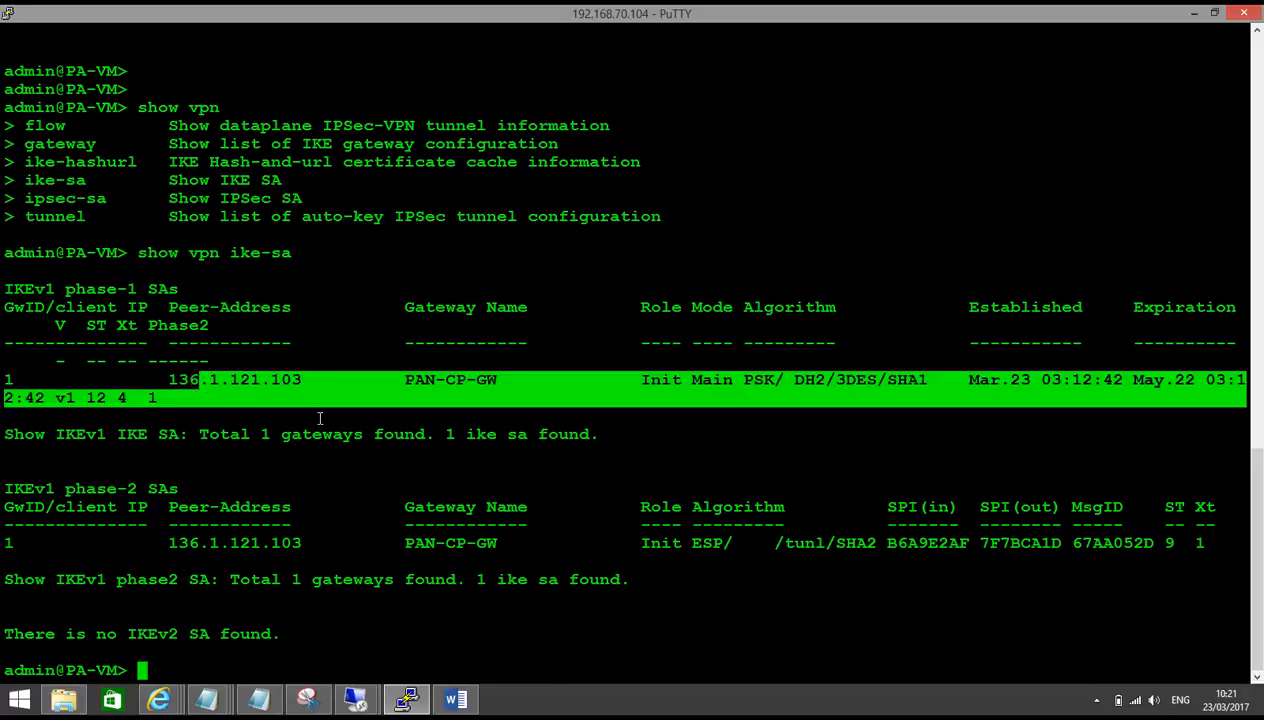
{"action": "left_click_drag", "start_coordinate": [160, 542], "coordinate": [296, 543]}
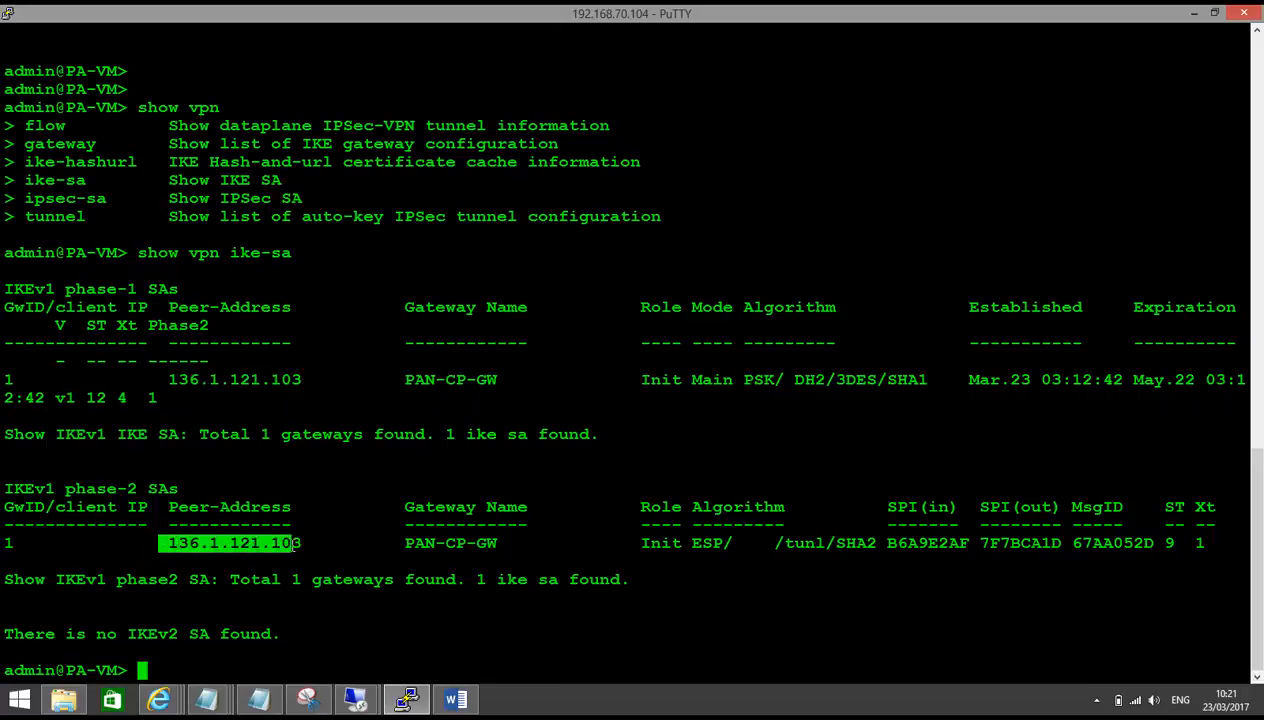
Start a new PuTTY session to 192.168.70.103 and log in as admin with the account password.
{"action": "right_click", "coordinate": [348, 6]}
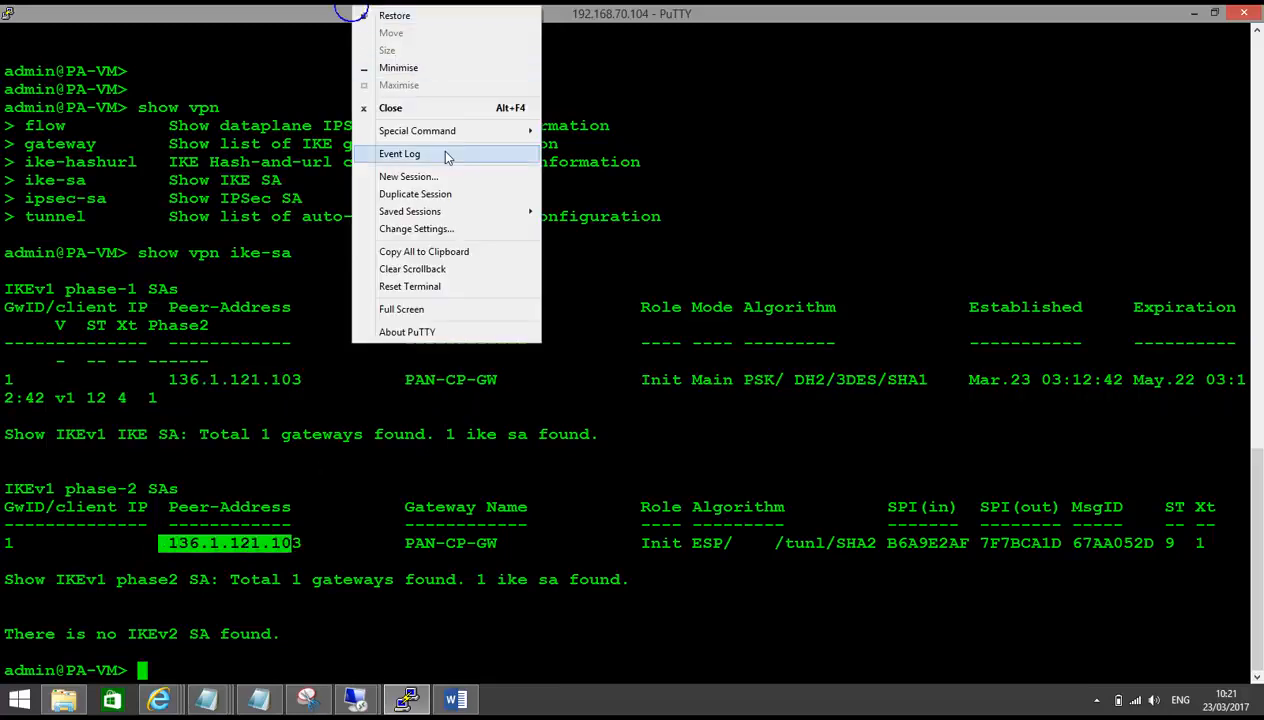
{"action": "left_click", "coordinate": [420, 176]}
{"action": "left_click", "coordinate": [620, 385]}
{"action": "double_click", "coordinate": [622, 385]}
{"action": "type", "text": "a"}
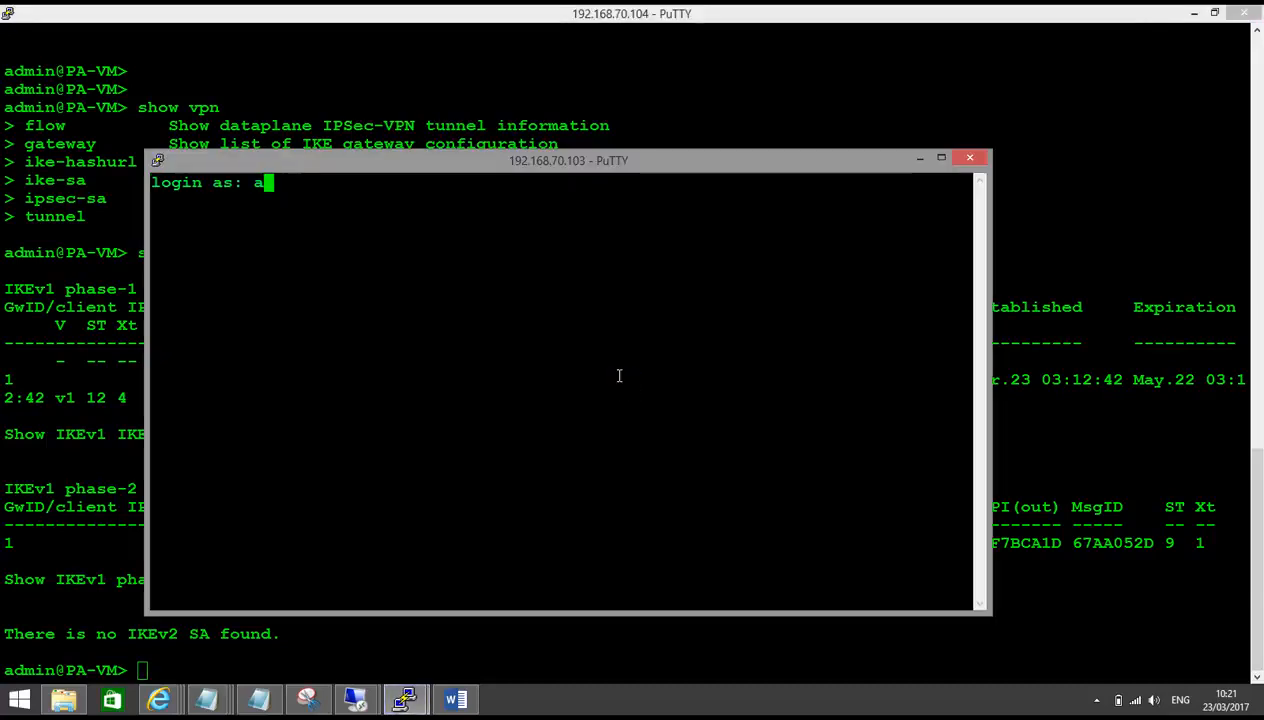
{"action": "type", "text": "dmin"}
{"action": "key", "text": "Return"}
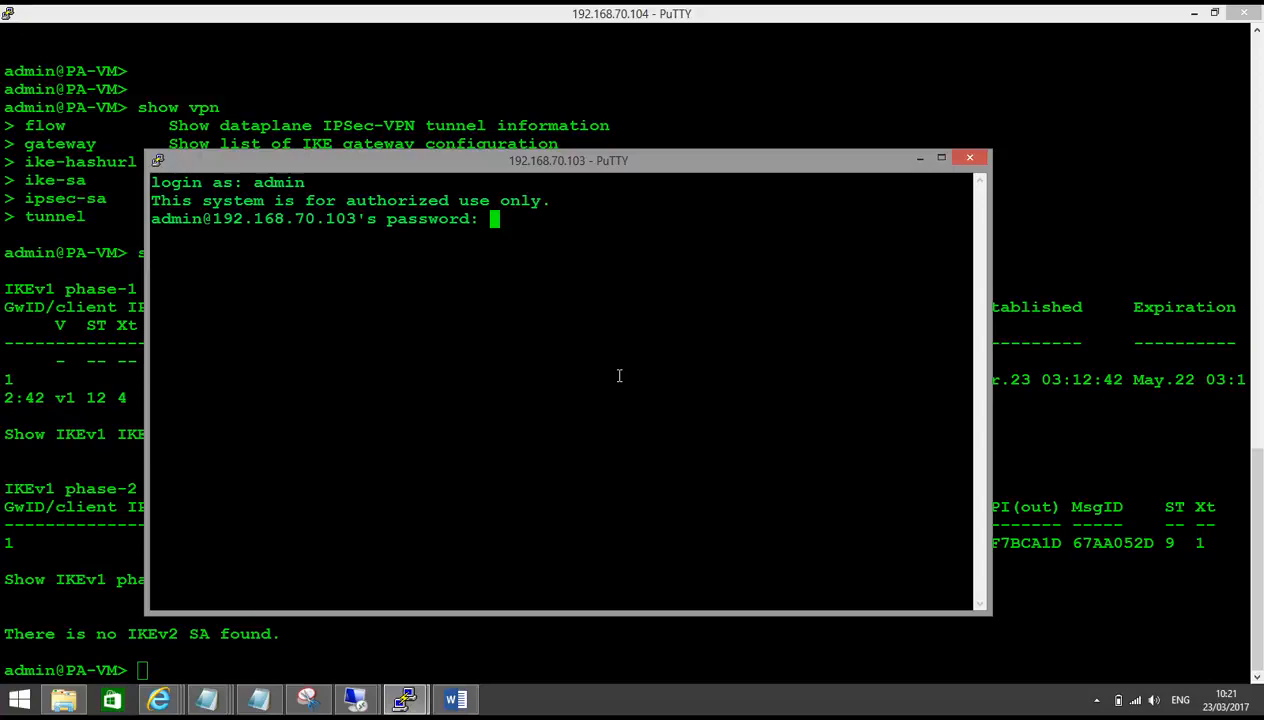
{"action": "key", "text": "Return"}
{"action": "key", "text": "Return"}
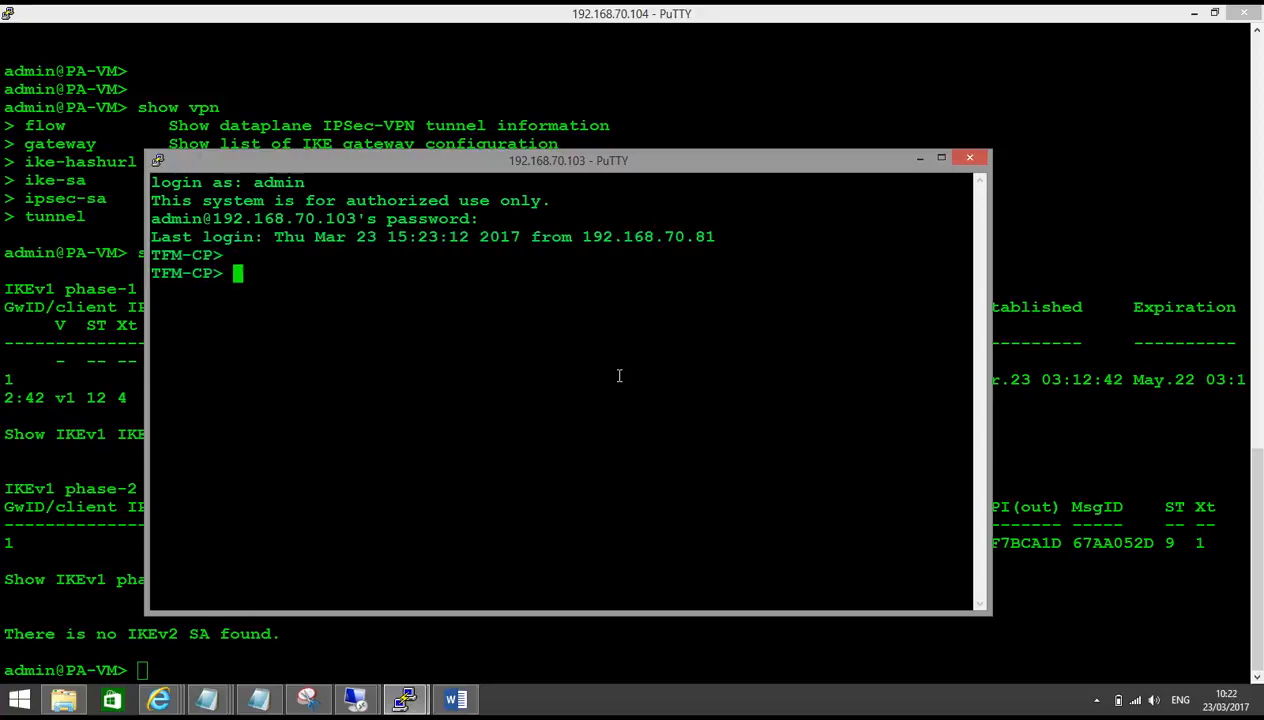
Run "vpn tu" on TFM-CP in a maximized terminal, list all IKE SAs, and check the peer address.
{"action": "key", "text": "Return"}
{"action": "type", "text": "vpn tu"}
{"action": "key", "text": "Return"}
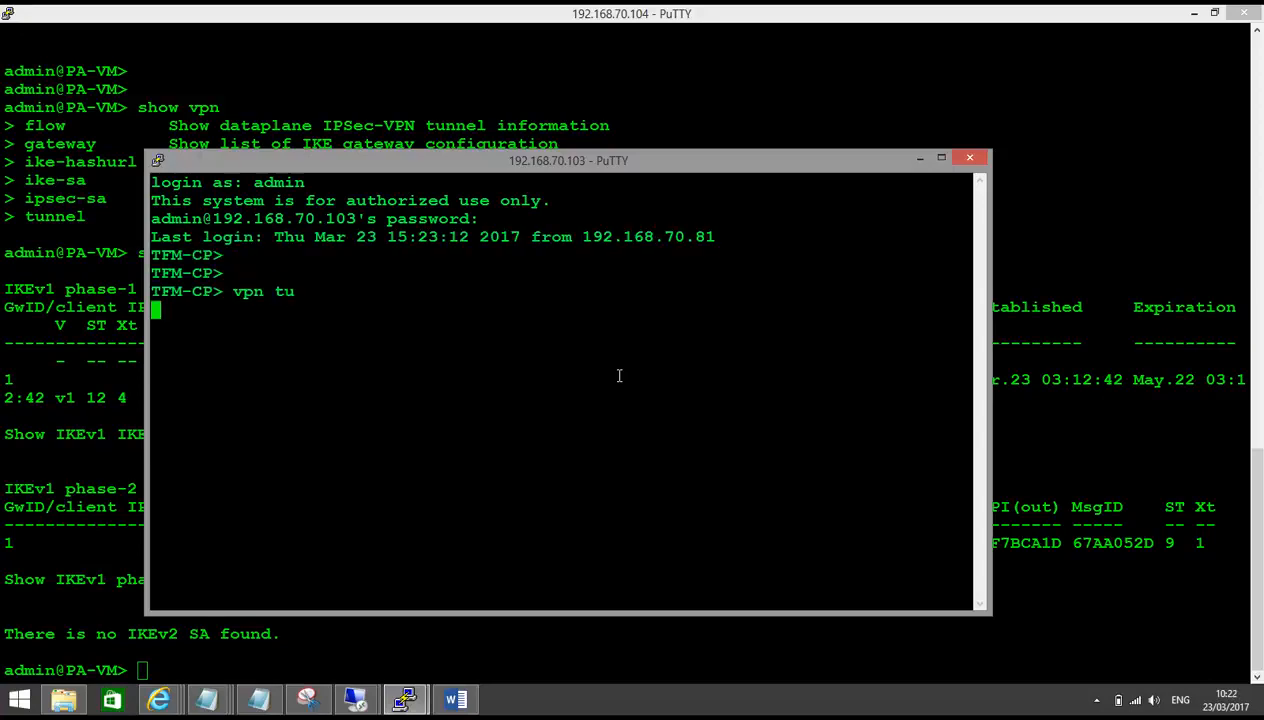
{"action": "double_click", "coordinate": [705, 162]}
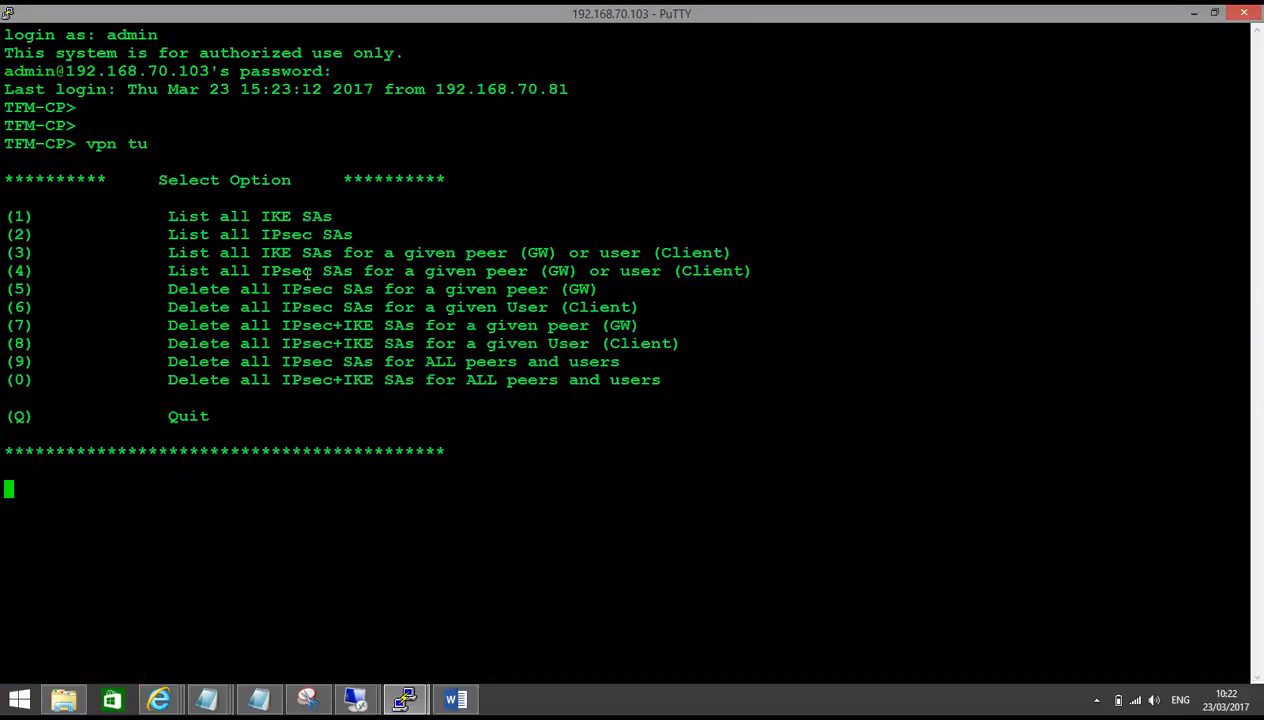
{"action": "type", "text": "1"}
{"action": "key", "text": "Return"}
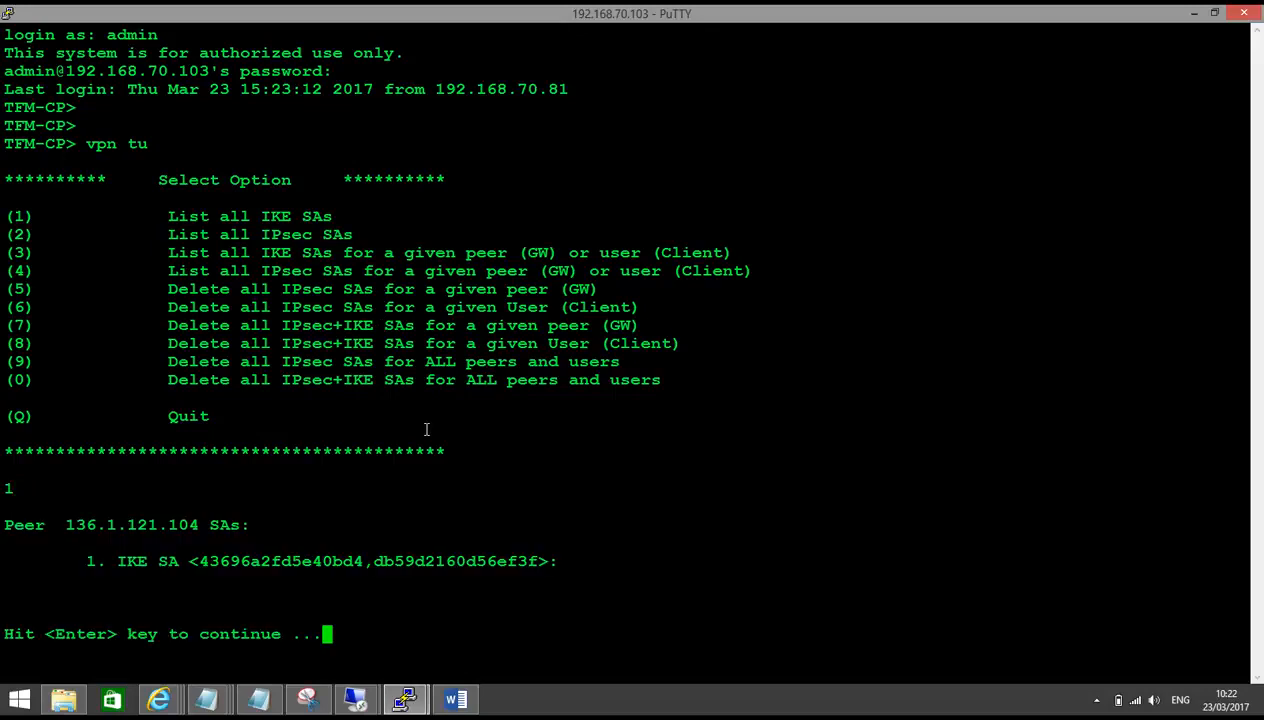
{"action": "double_click", "coordinate": [150, 522]}
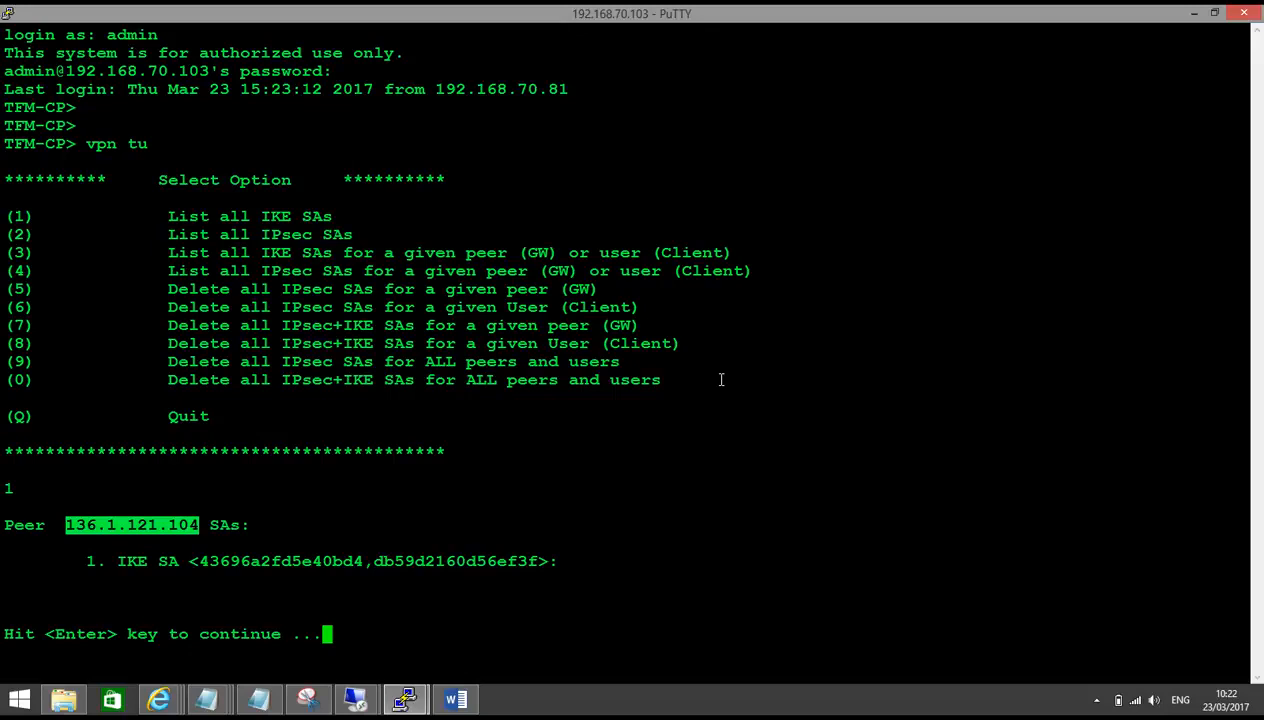
Return to the VPN tunnel utility options and list all IPsec SAs.
{"action": "key", "text": "Return"}
{"action": "type", "text": "2"}
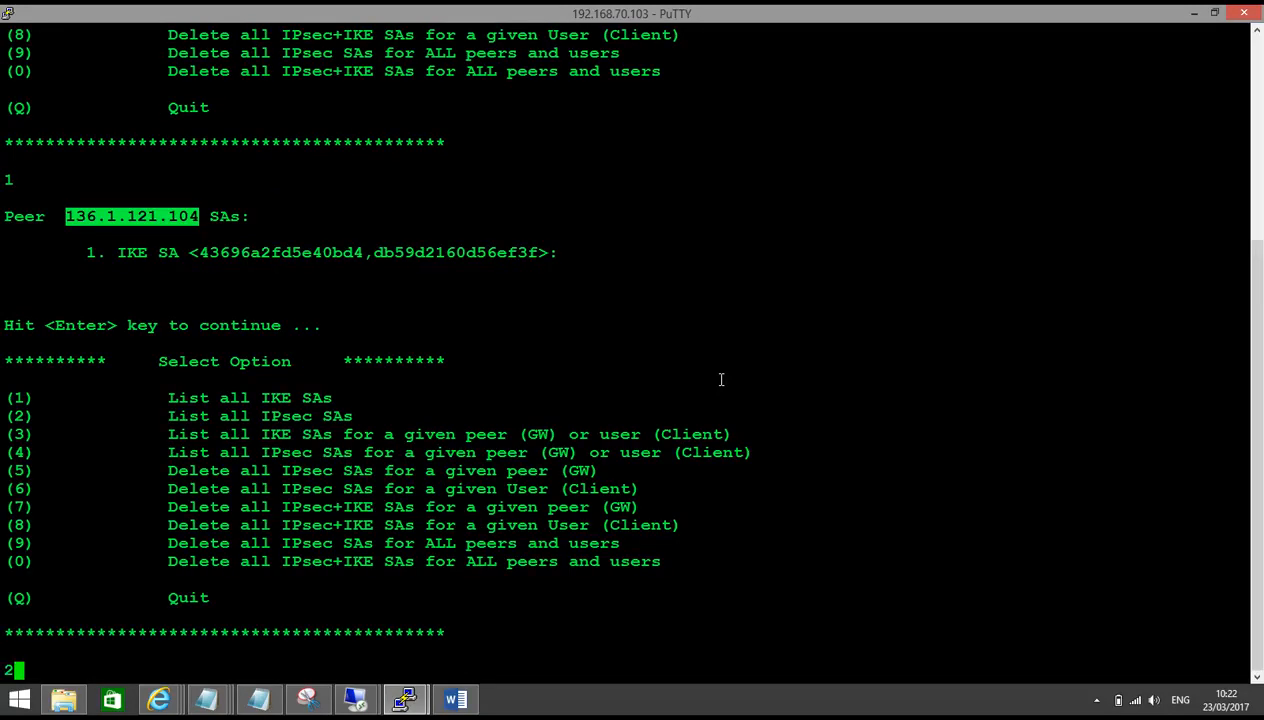
{"action": "key", "text": "Return"}
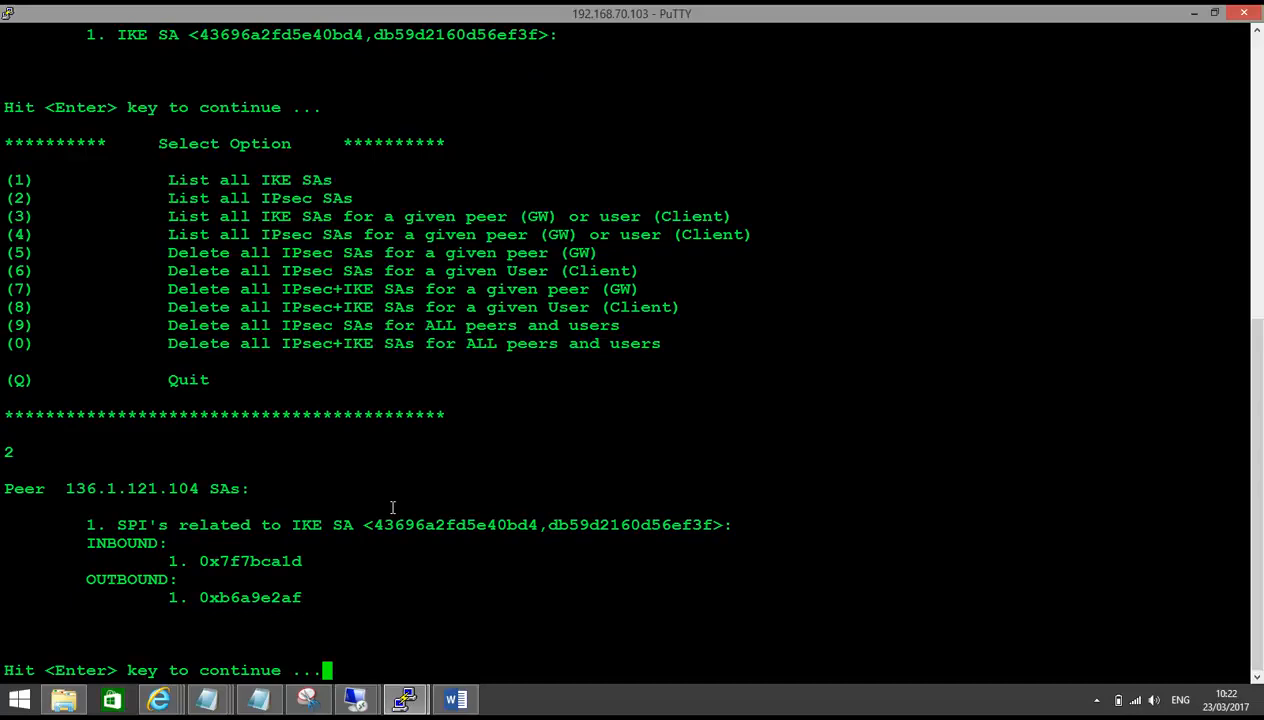
Switch to the Word document TFM- LAB(version 0.1) - Copy.docx and go to Task 1 of the VPN Assignment.
{"action": "left_click", "coordinate": [455, 698]}
{"action": "scroll", "coordinate": [607, 438], "scroll_direction": "down", "scroll_amount": 3}
{"action": "scroll", "coordinate": [607, 438], "scroll_direction": "down", "scroll_amount": 15}
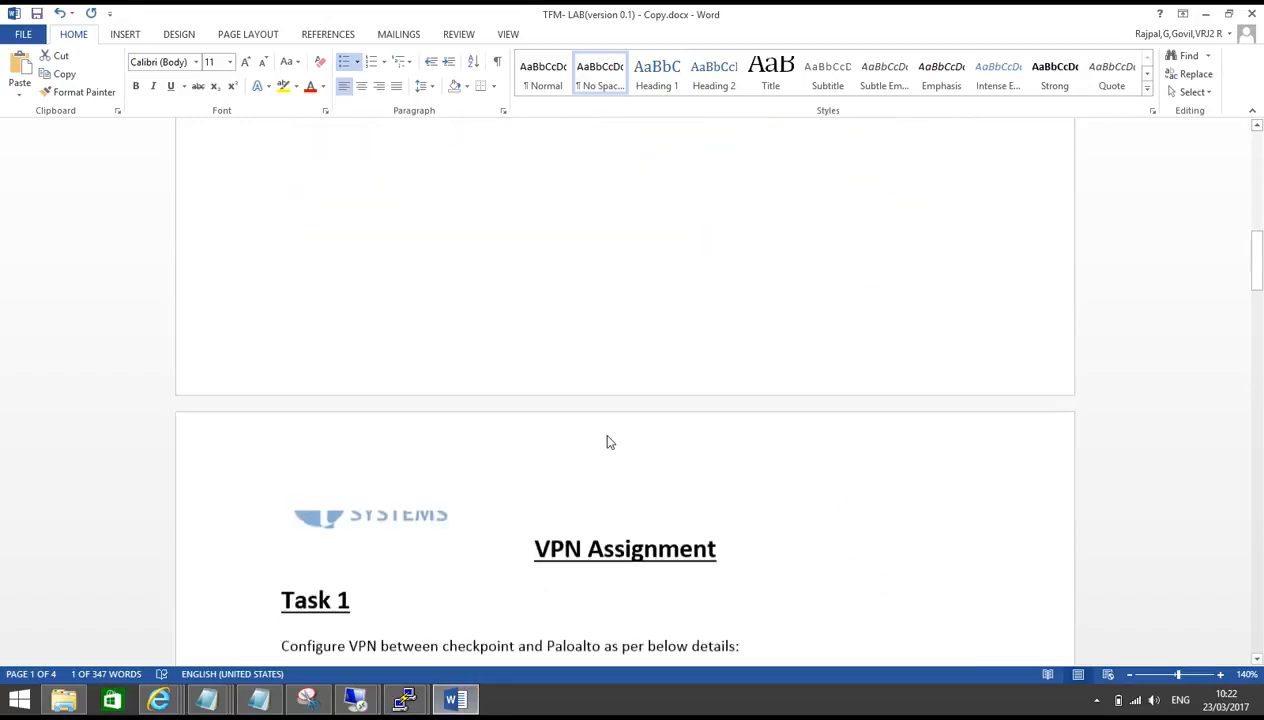